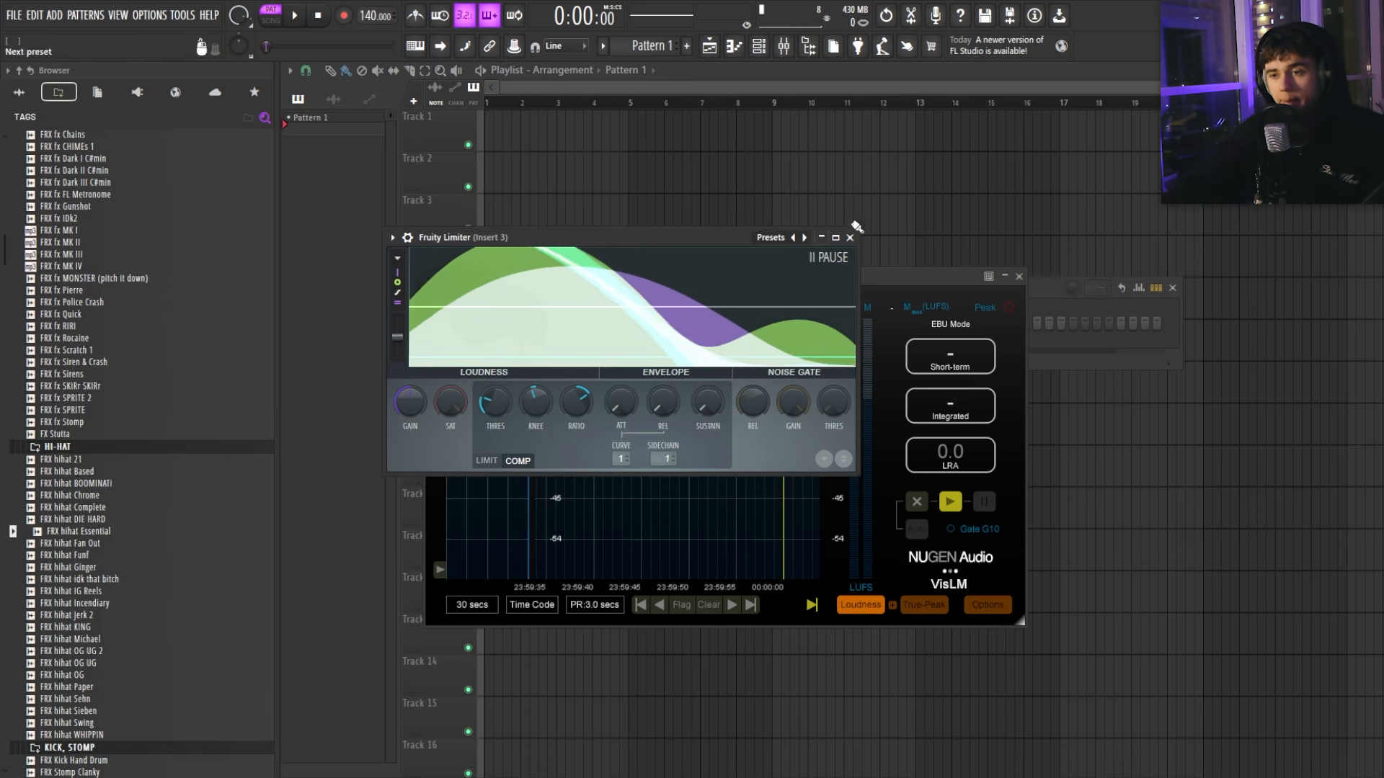
# Step: Show the Channel rack with F6 and add FL Keys from the instrument plugin list
pyautogui.press('F6')
pyautogui.click(708, 359)
pyautogui.click(708, 359)
pyautogui.click(708, 359)
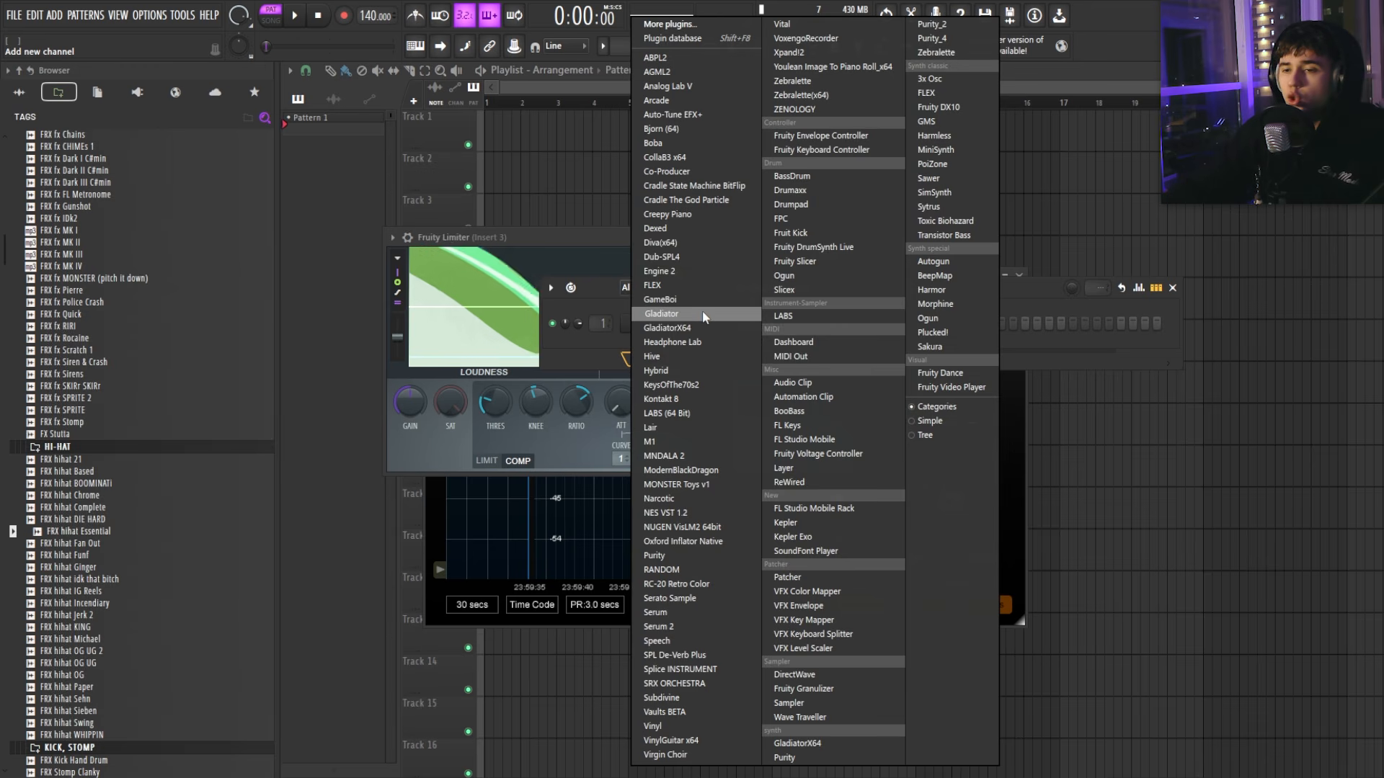
pyautogui.press('y')
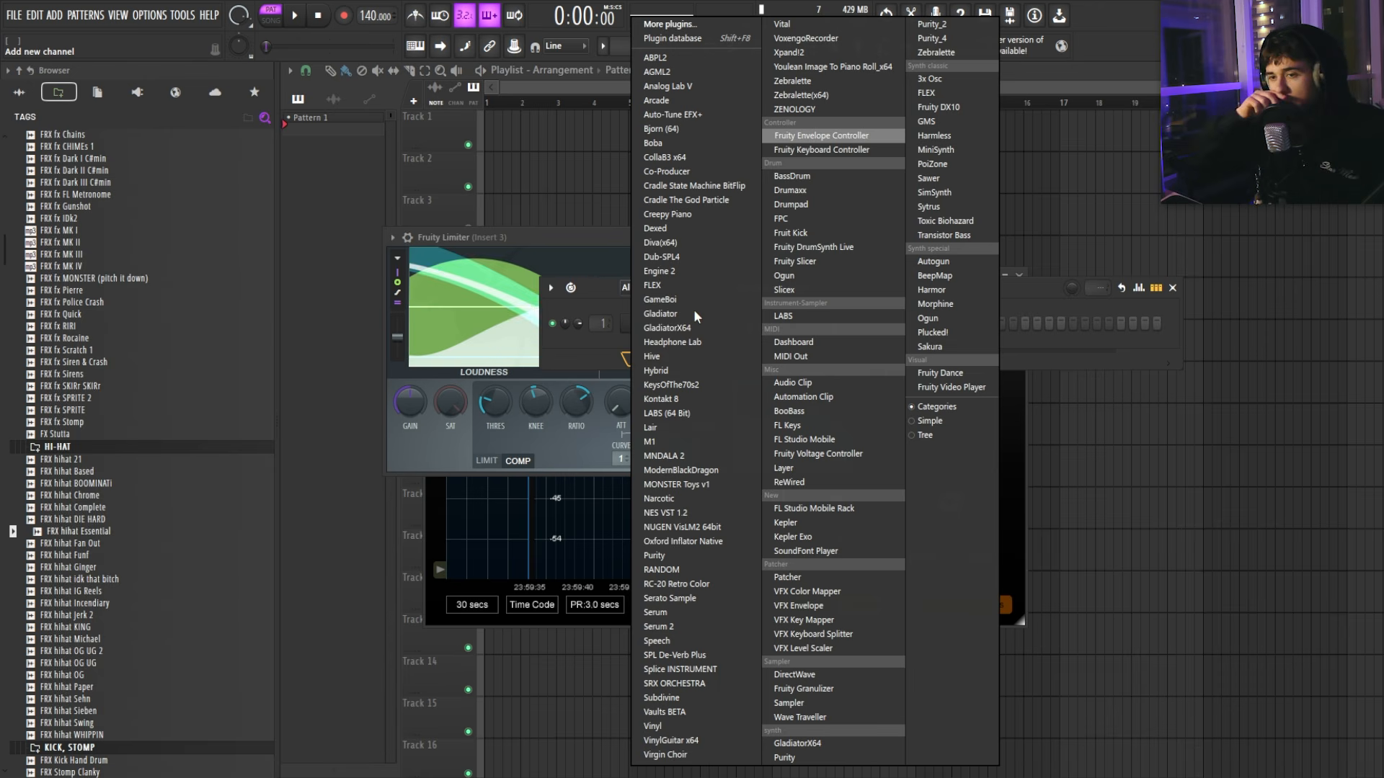
pyautogui.press('Escape')
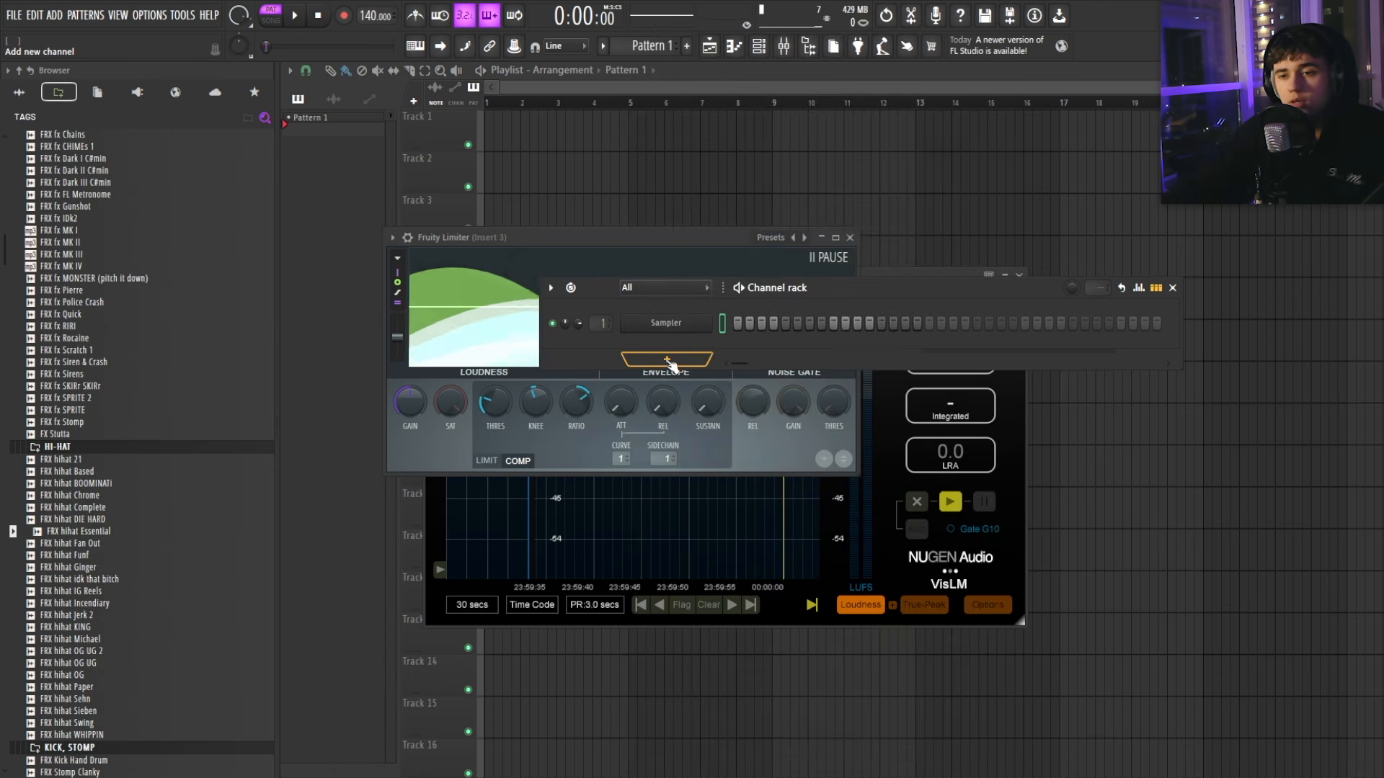
pyautogui.click(670, 363)
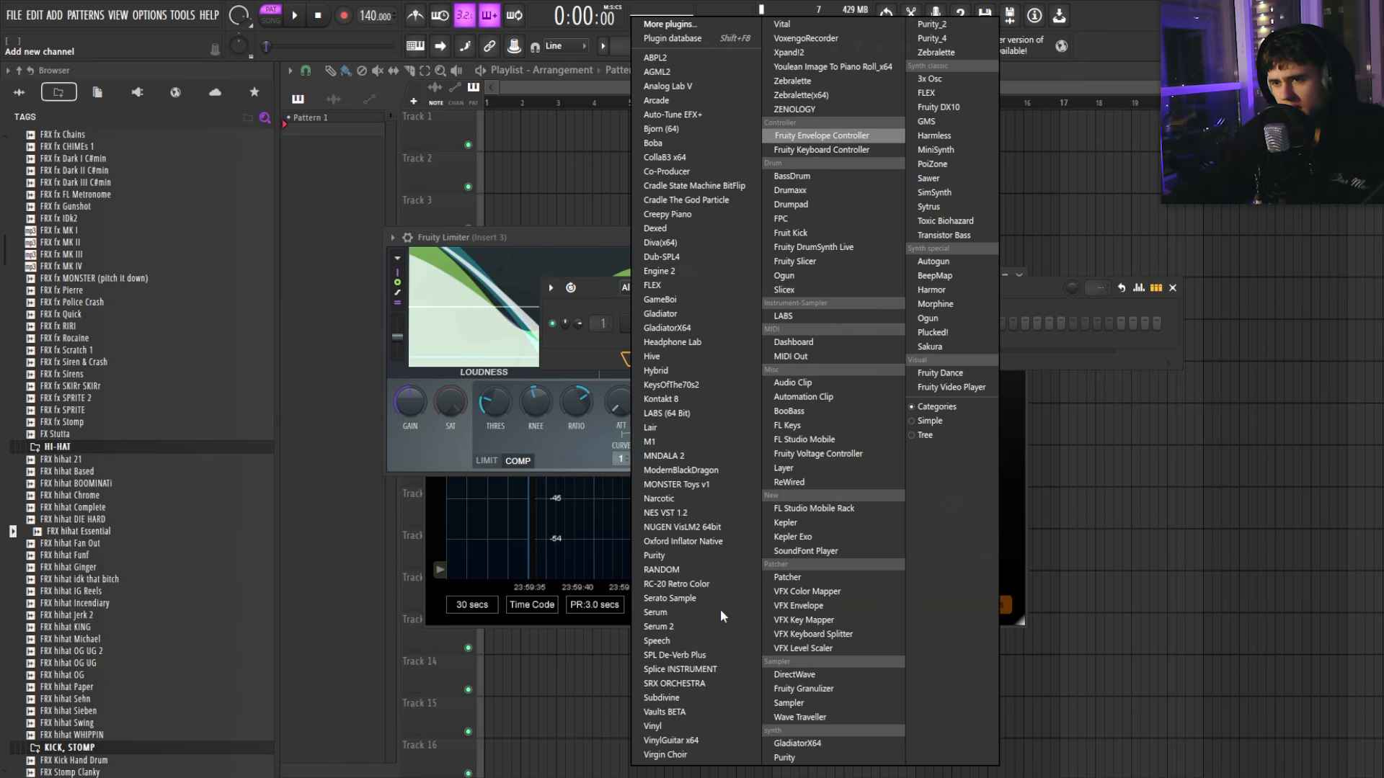
pyautogui.click(792, 425)
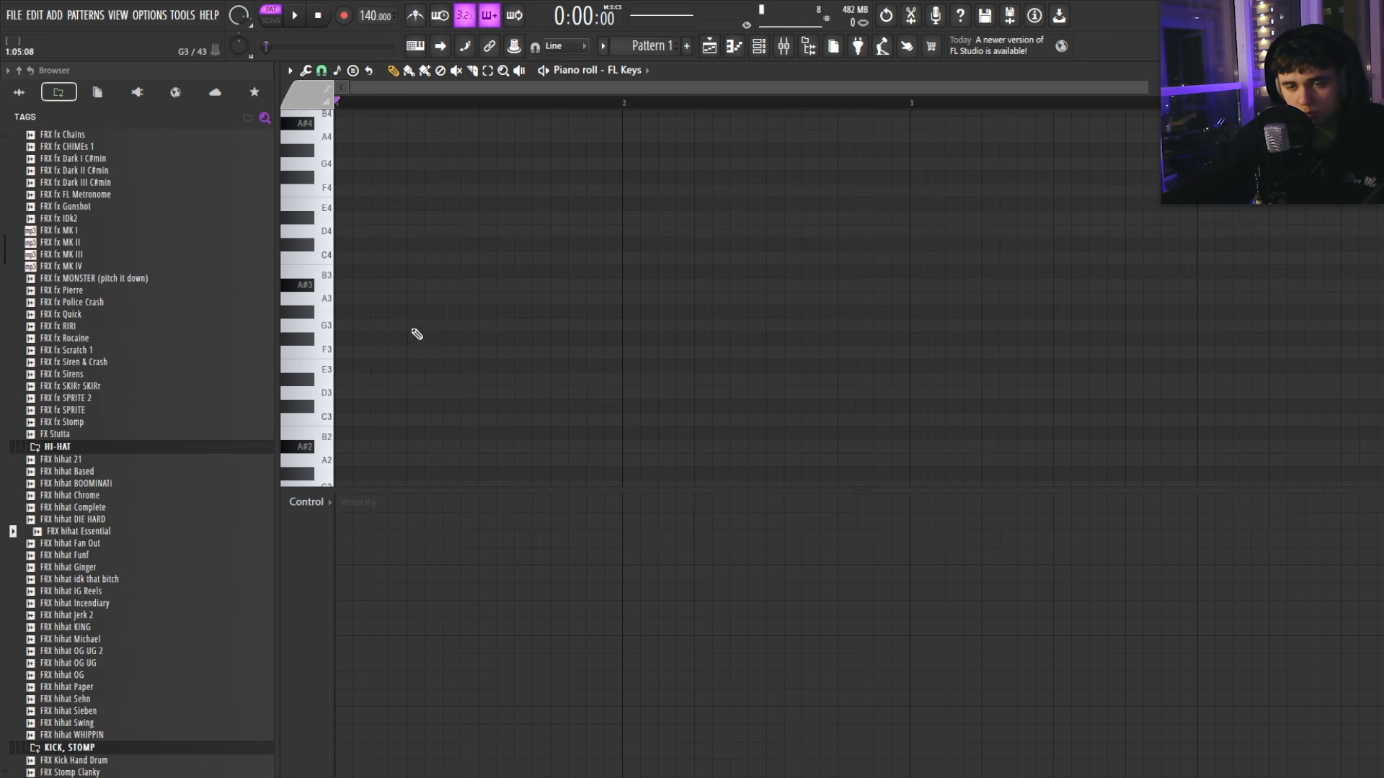
# Step: Draw the low line: A#3 at bar 1, F#3 at bar 2, G#3 at bar 3
pyautogui.click(351, 316)
pyautogui.rightClick(350, 316)
pyautogui.moveTo(350, 285); pyautogui.dragTo(437, 285)
pyautogui.rightClick(349, 287)
pyautogui.click(349, 285)
pyautogui.scroll(-2, 604, 258)
pyautogui.click(559, 345)
pyautogui.rightClick(560, 344)
pyautogui.click(793, 313)
pyautogui.scroll(-1, 796, 346)
pyautogui.click(804, 380)
# Step: Play back the low line, trying and removing a trial C4 note
pyautogui.press('space')
pyautogui.scroll(-1, 796, 353)
pyautogui.click(646, 255)
pyautogui.rightClick(646, 256)
pyautogui.press('space')
pyautogui.keyDown('ctrl'); pyautogui.click(495, 306); pyautogui.keyUp('ctrl')
# Step: Retime the F#3/G#3 boundary and shorten G#3 so D#3 starts earlier
pyautogui.keyDown('ctrl'); pyautogui.click(487, 278); pyautogui.keyUp('ctrl')
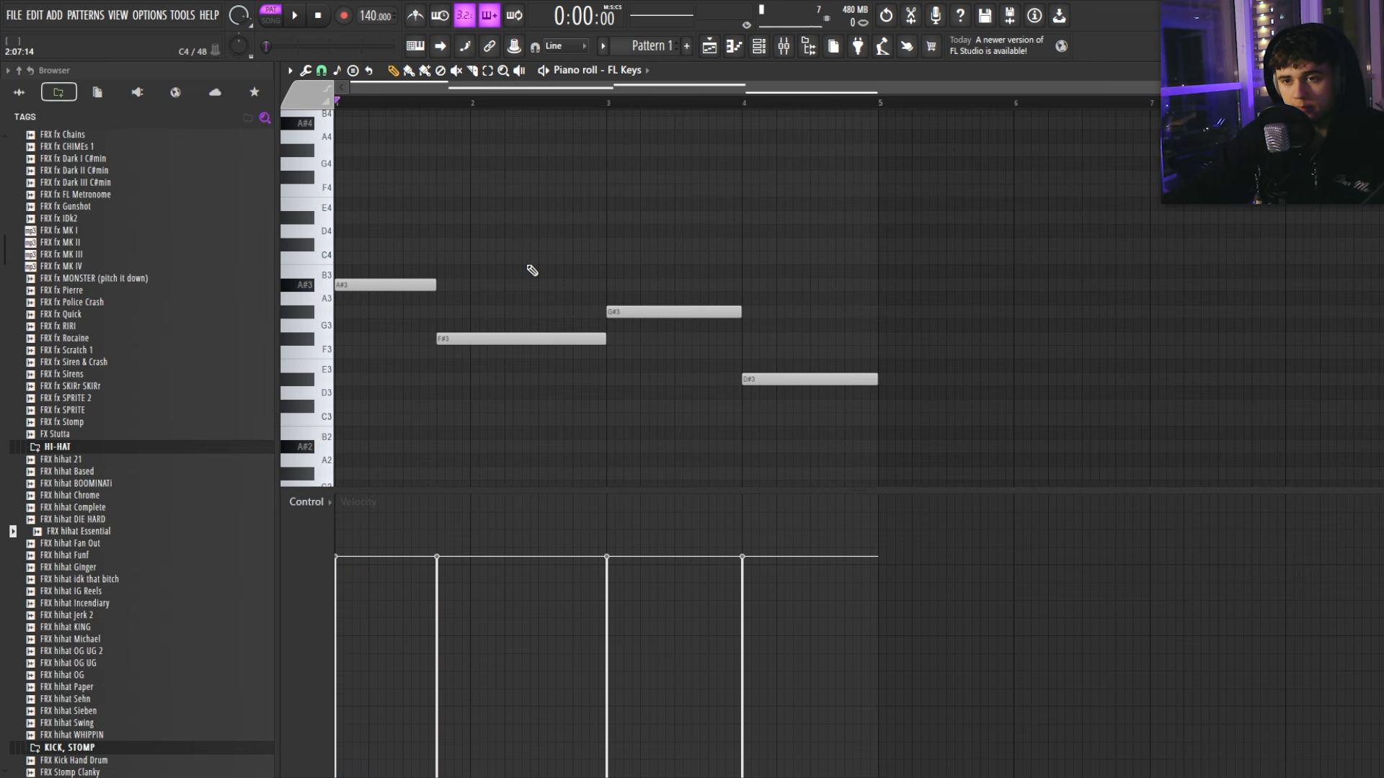
pyautogui.press('space')
pyautogui.click(520, 229)
pyautogui.rightClick(521, 230)
pyautogui.press('space')
pyautogui.moveTo(605, 335); pyautogui.dragTo(504, 332)
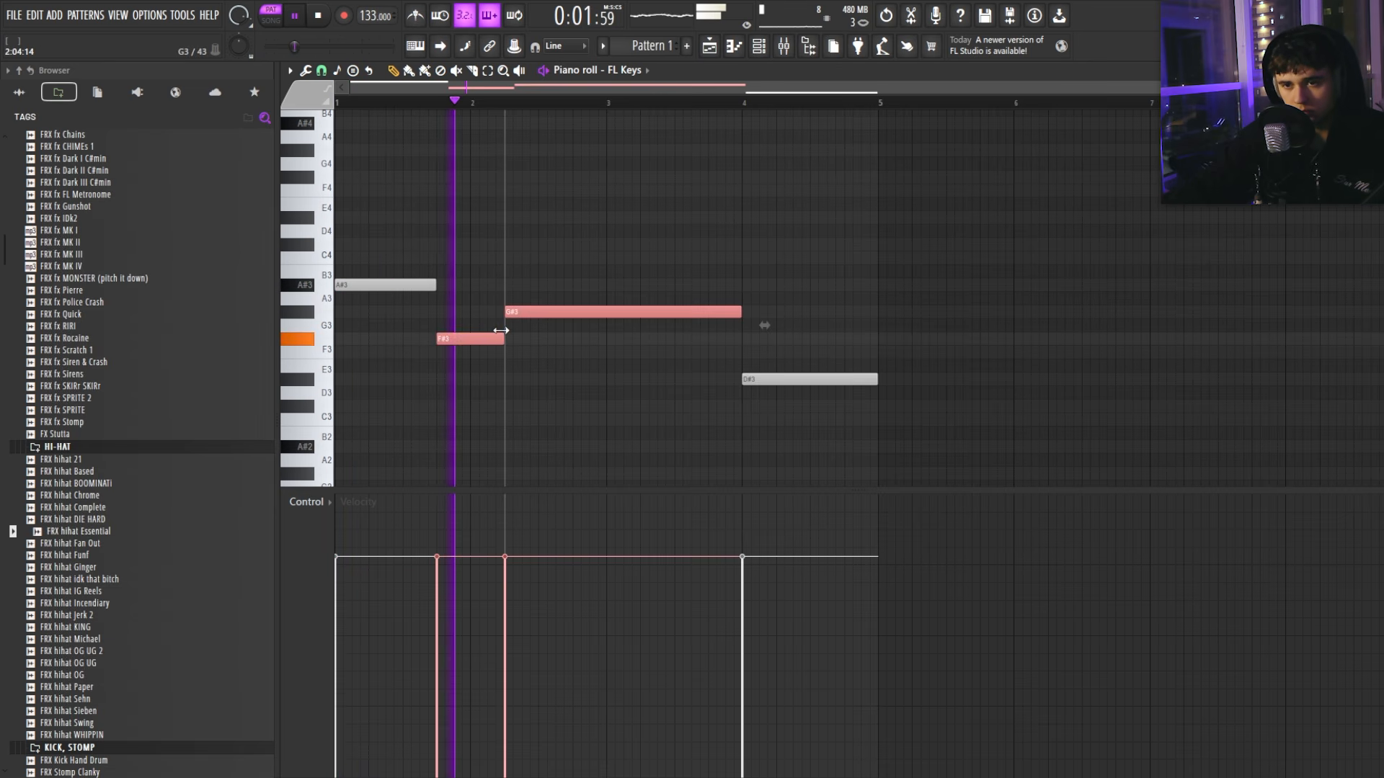
pyautogui.keyDown('ctrl'); pyautogui.click(533, 343); pyautogui.keyUp('ctrl')
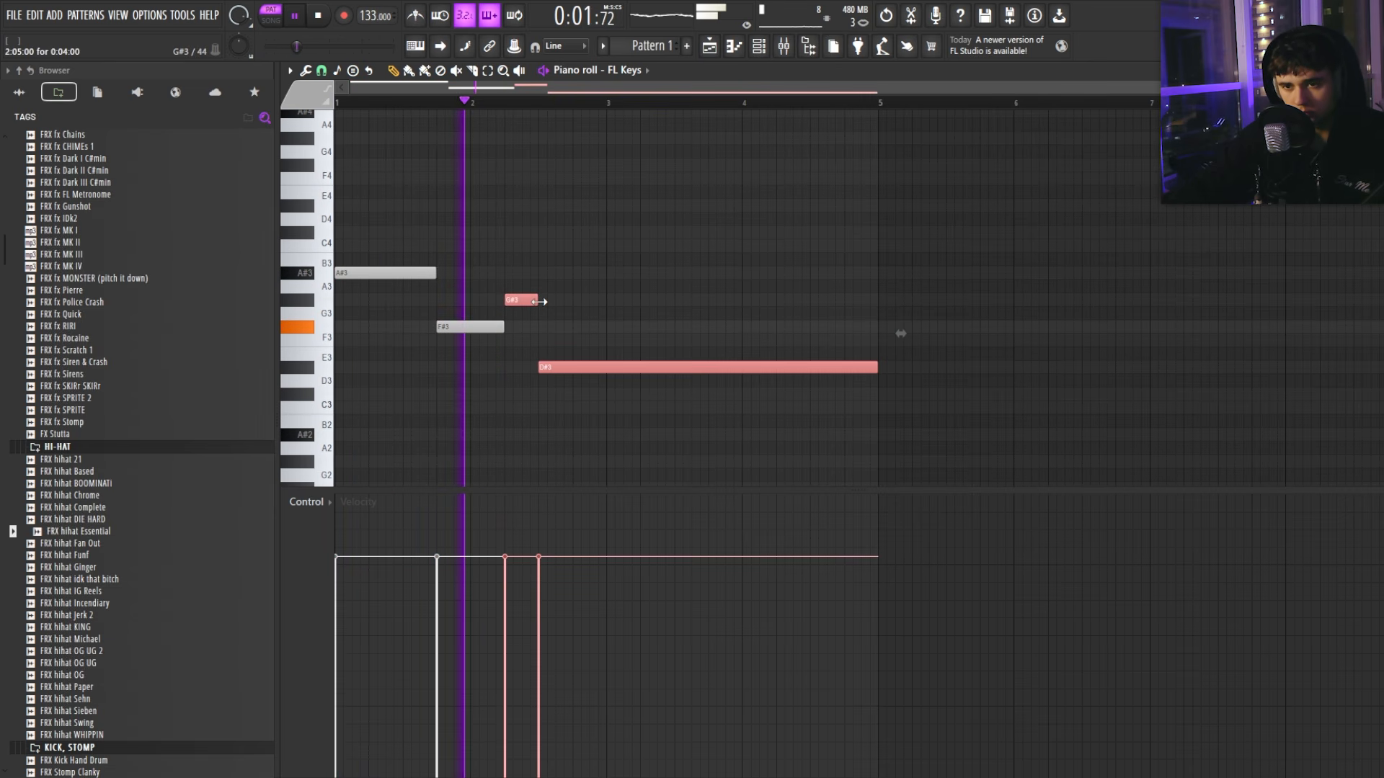
pyautogui.keyDown('ctrl'); pyautogui.click(899, 334); pyautogui.keyUp('ctrl')
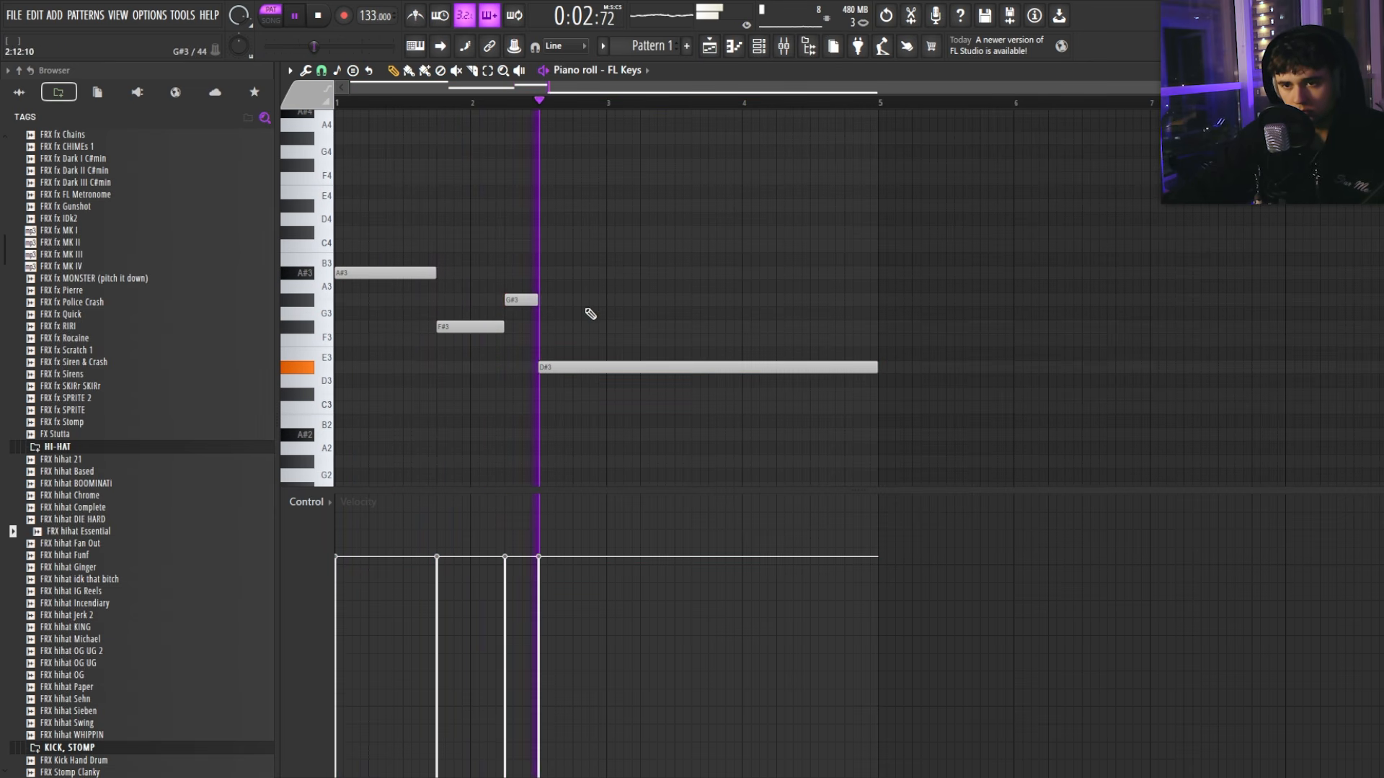
pyautogui.press('space')
# Step: Stack a C#4, F4 and G#4 chord at bar 1, deleting stray notes
pyautogui.click(346, 312)
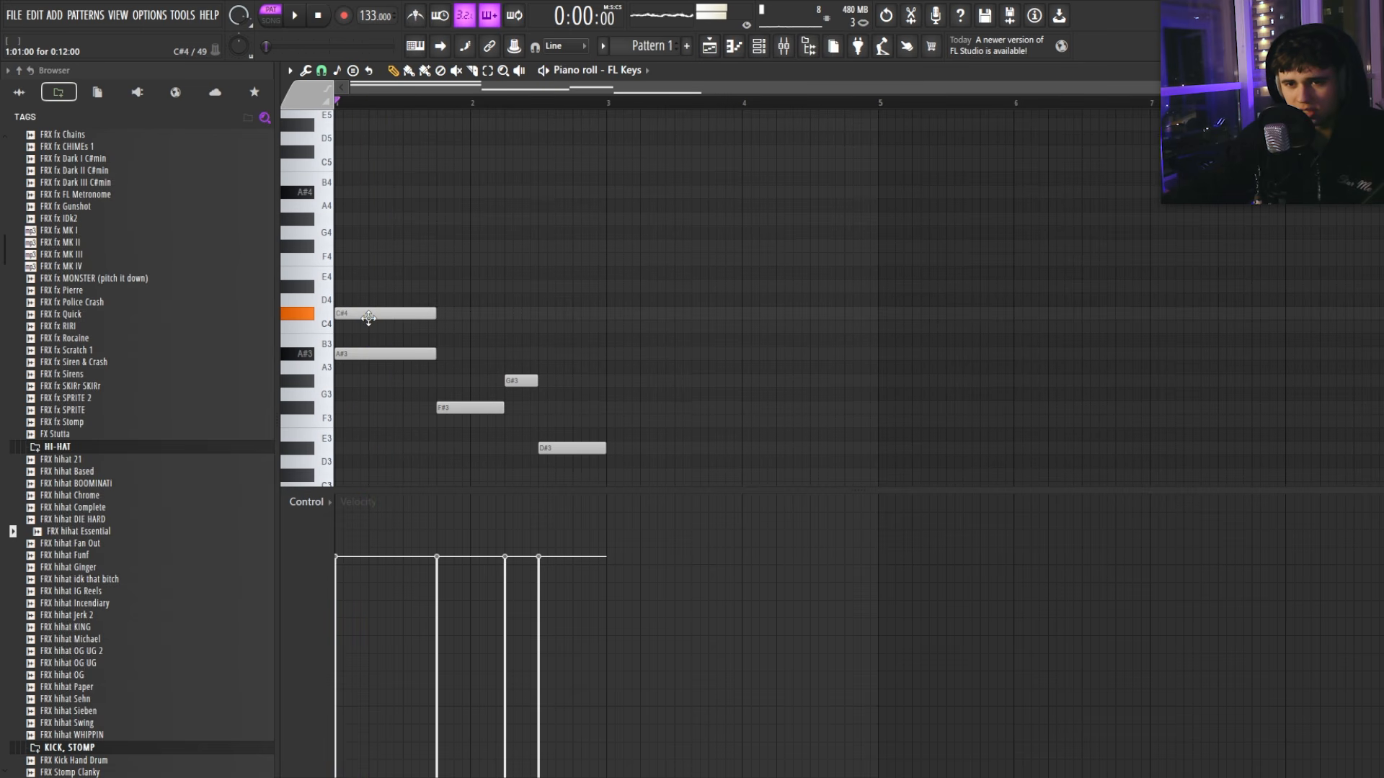
pyautogui.click(354, 261)
pyautogui.press('space')
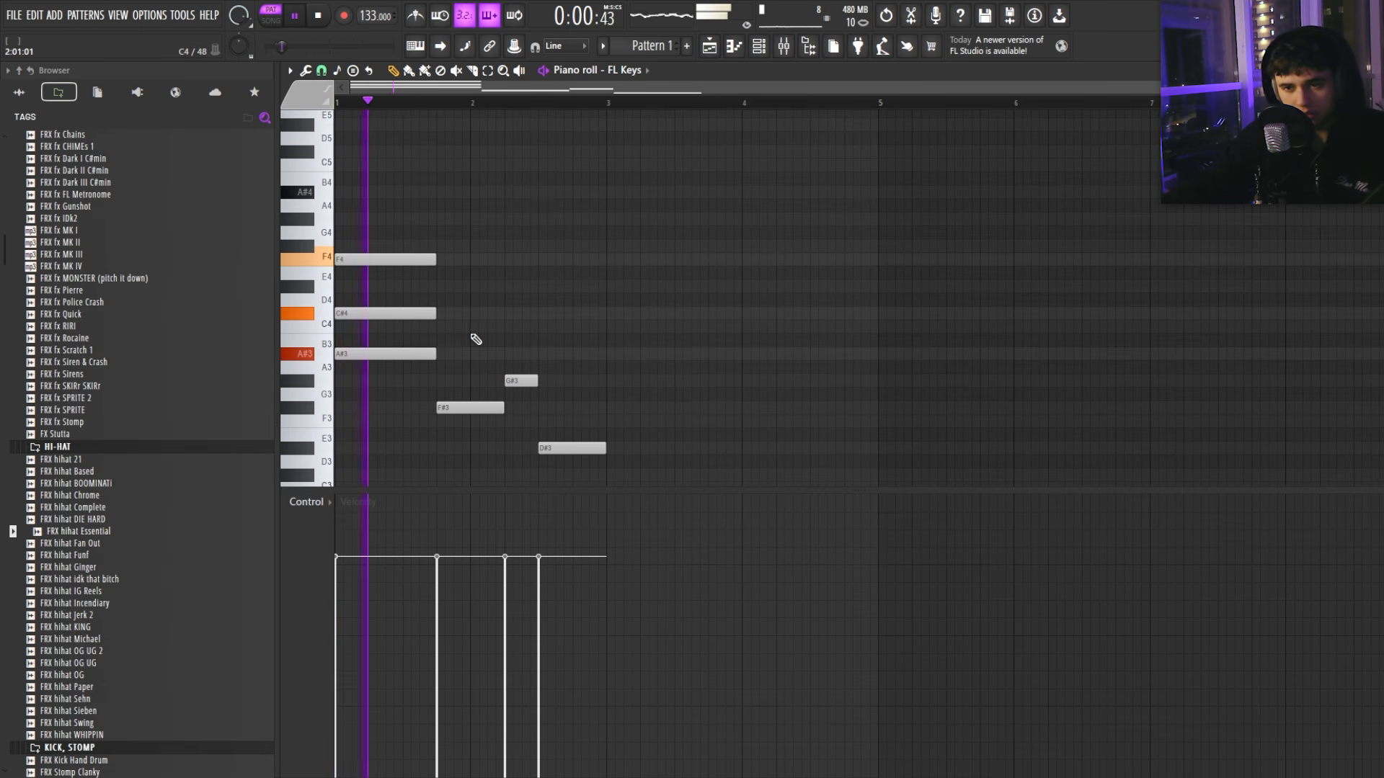
pyautogui.press('space')
pyautogui.click(368, 219)
pyautogui.moveTo(369, 219); pyautogui.dragTo(336, 219)
pyautogui.click(501, 206)
pyautogui.rightClick(530, 206)
pyautogui.rightClick(415, 219)
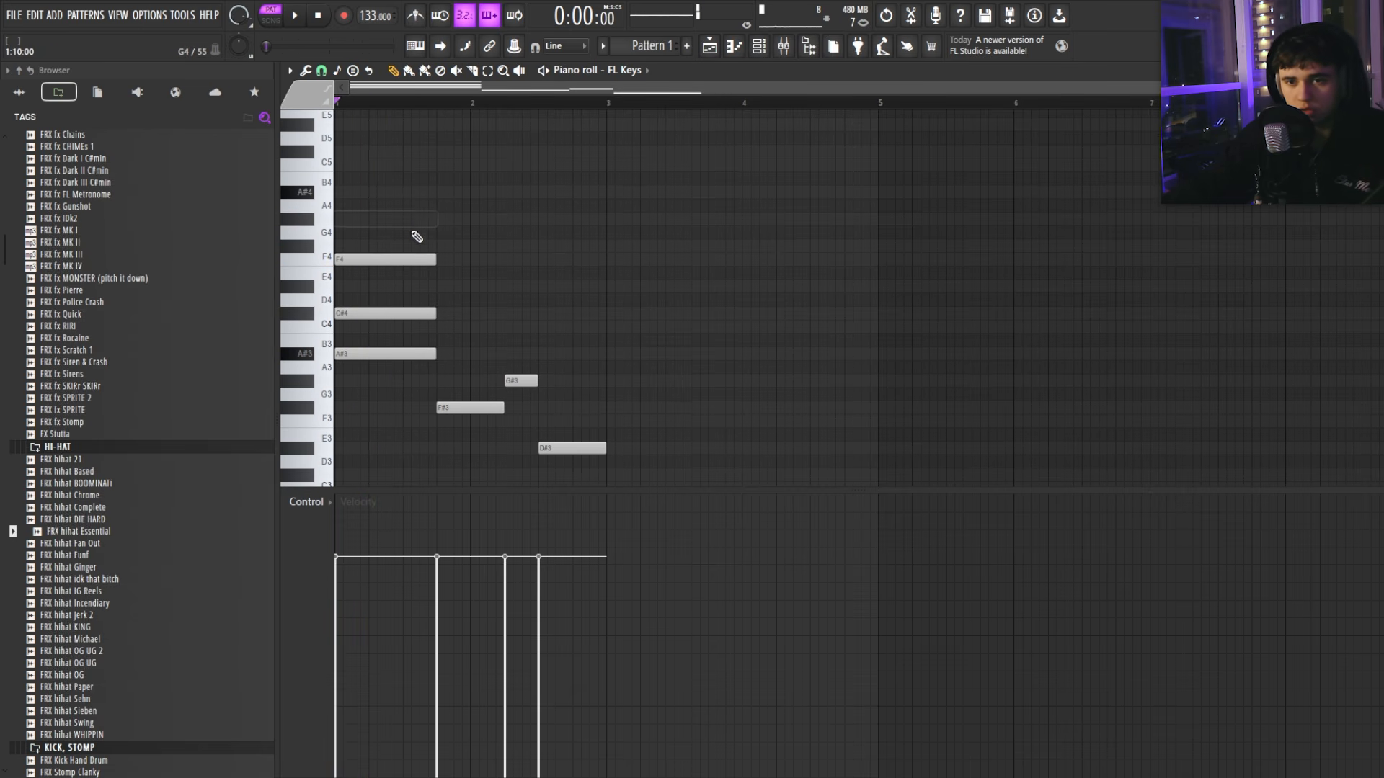
# Step: Re-add G#4 above F4, nudge the chord notes slightly later, and audition it
pyautogui.moveTo(417, 237); pyautogui.dragTo(465, 317)
pyautogui.keyDown('ctrl'); pyautogui.click(477, 221); pyautogui.keyUp('ctrl')
pyautogui.click(353, 218)
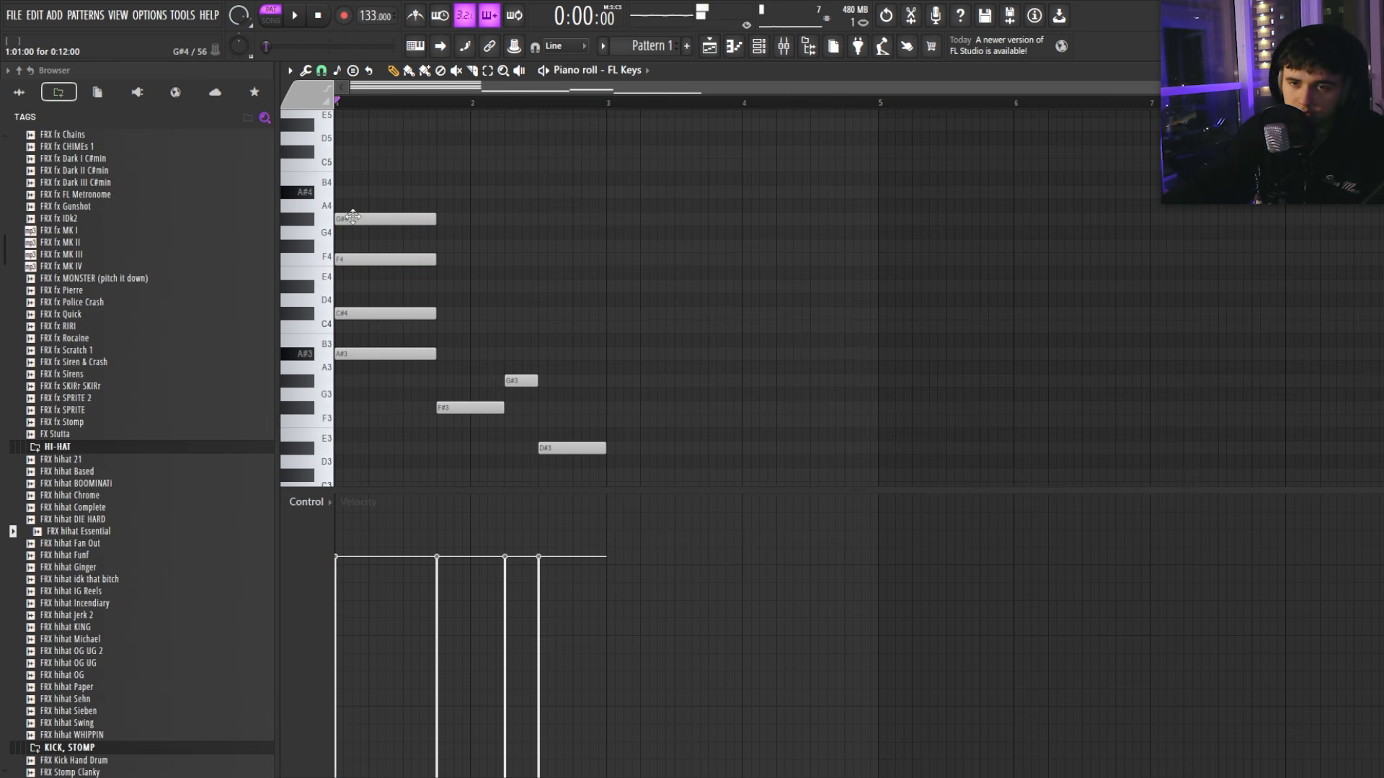
pyautogui.moveTo(349, 215); pyautogui.dragTo(353, 259)
pyautogui.moveTo(352, 310); pyautogui.dragTo(354, 310)
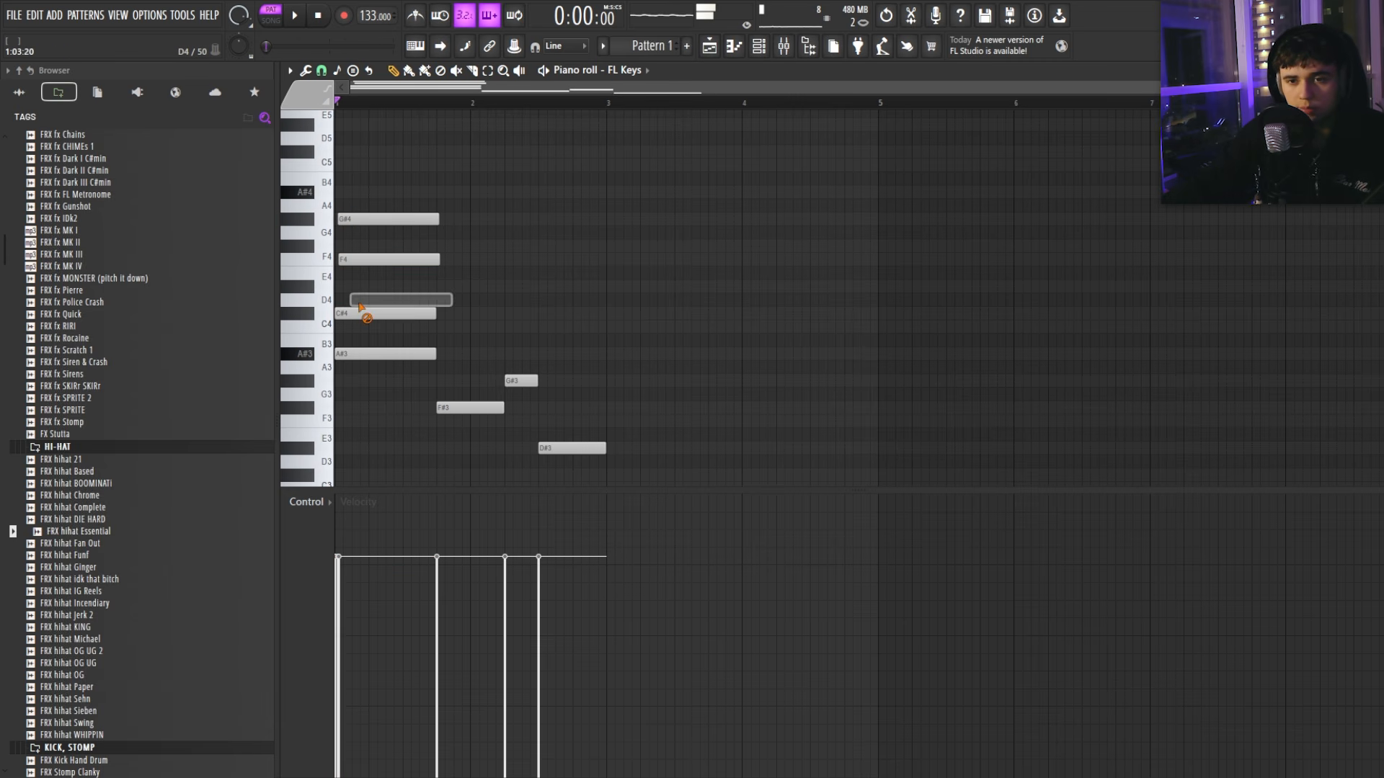
pyautogui.press('space')
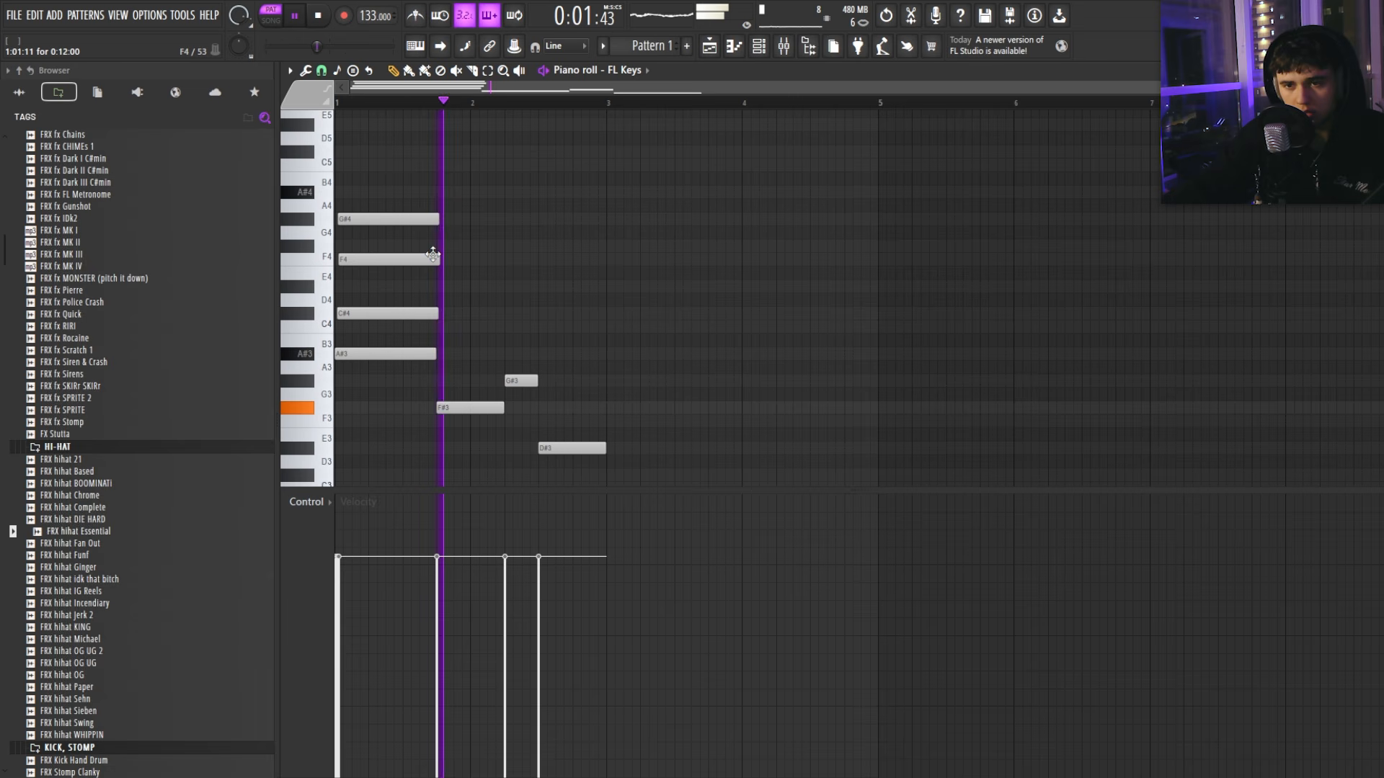
# Step: Duplicate the chord with Ctrl+B, lower the copy three semitones, and shorten the first chord
pyautogui.moveTo(442, 346); pyautogui.dragTo(433, 201)
pyautogui.hotkey('ctrl', 'b')
pyautogui.keyDown('ctrl'); pyautogui.click(499, 324); pyautogui.keyUp('ctrl')
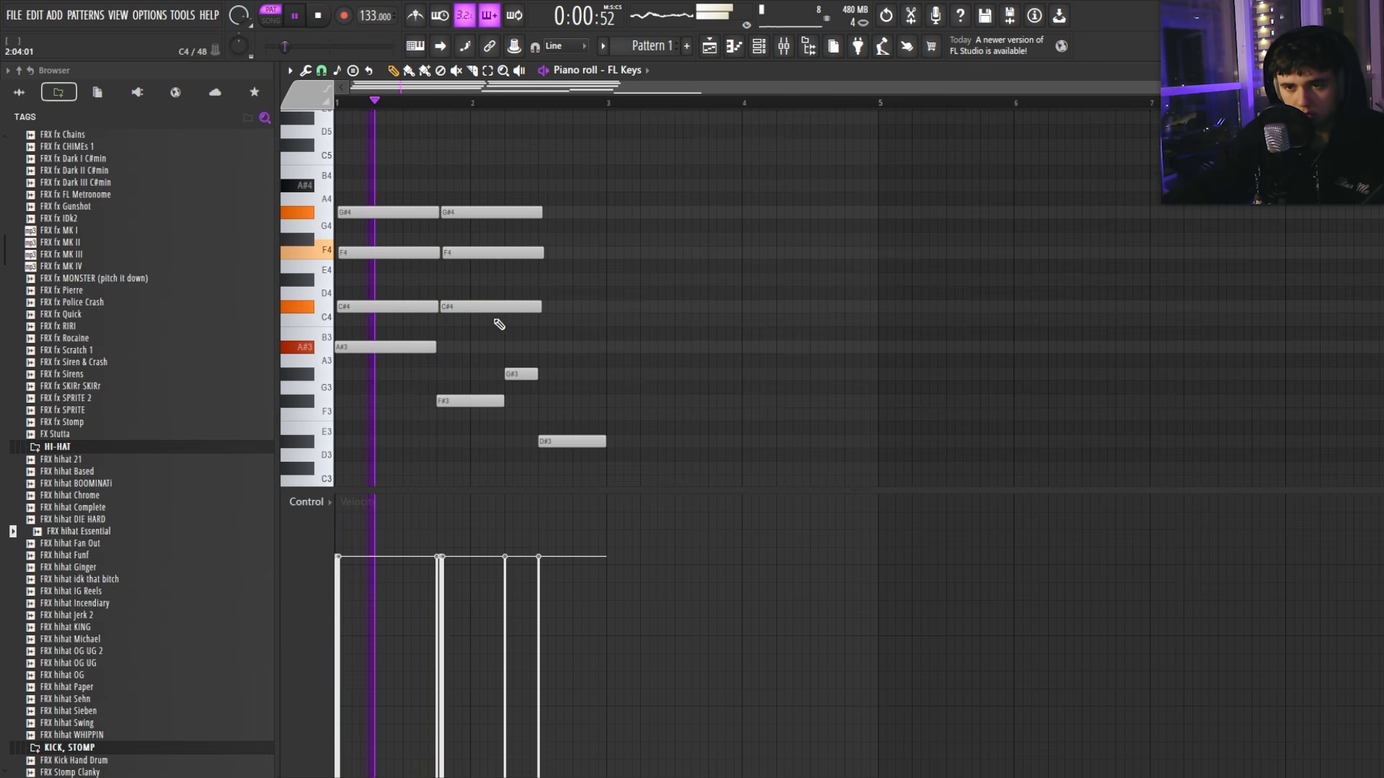
pyautogui.moveTo(472, 308); pyautogui.dragTo(468, 343)
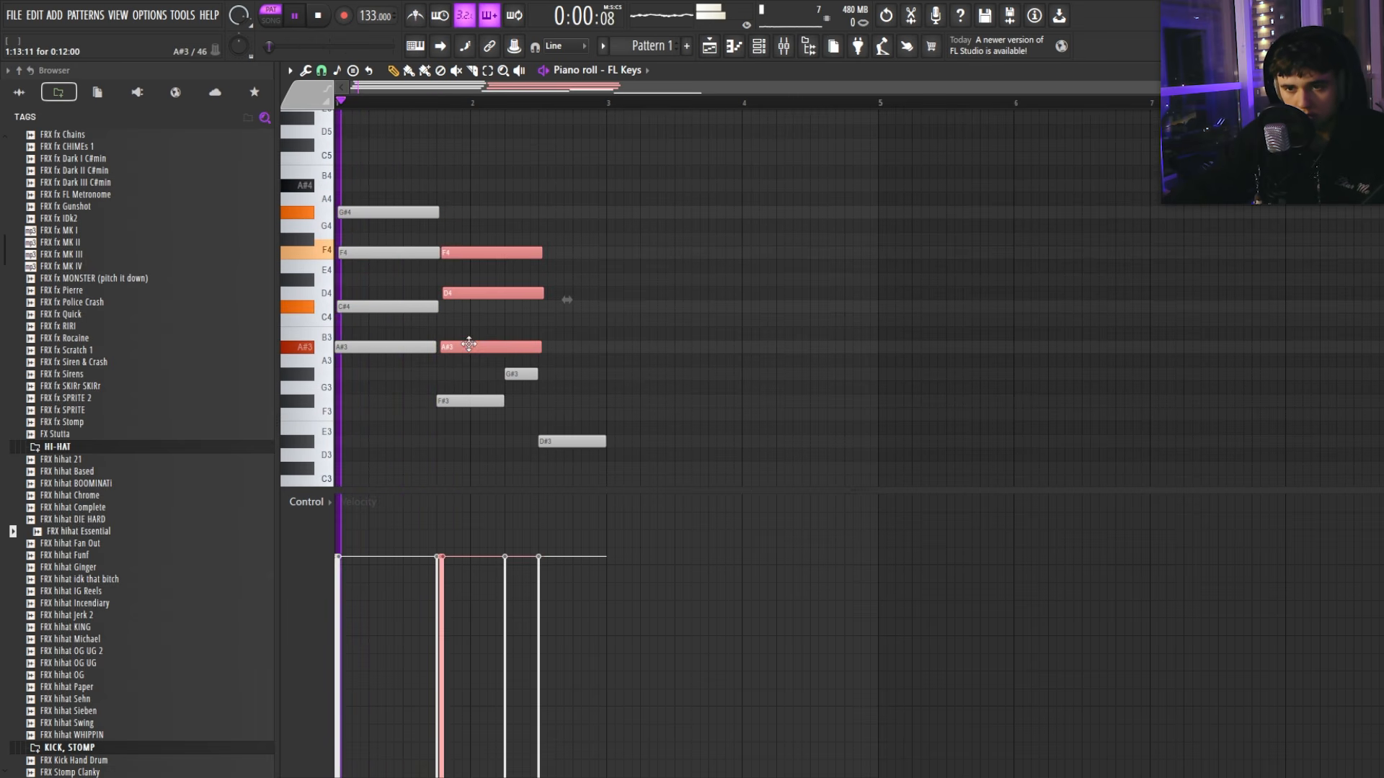
pyautogui.keyDown('ctrl'); pyautogui.click(466, 323); pyautogui.keyUp('ctrl')
pyautogui.moveTo(462, 293); pyautogui.dragTo(462, 306)
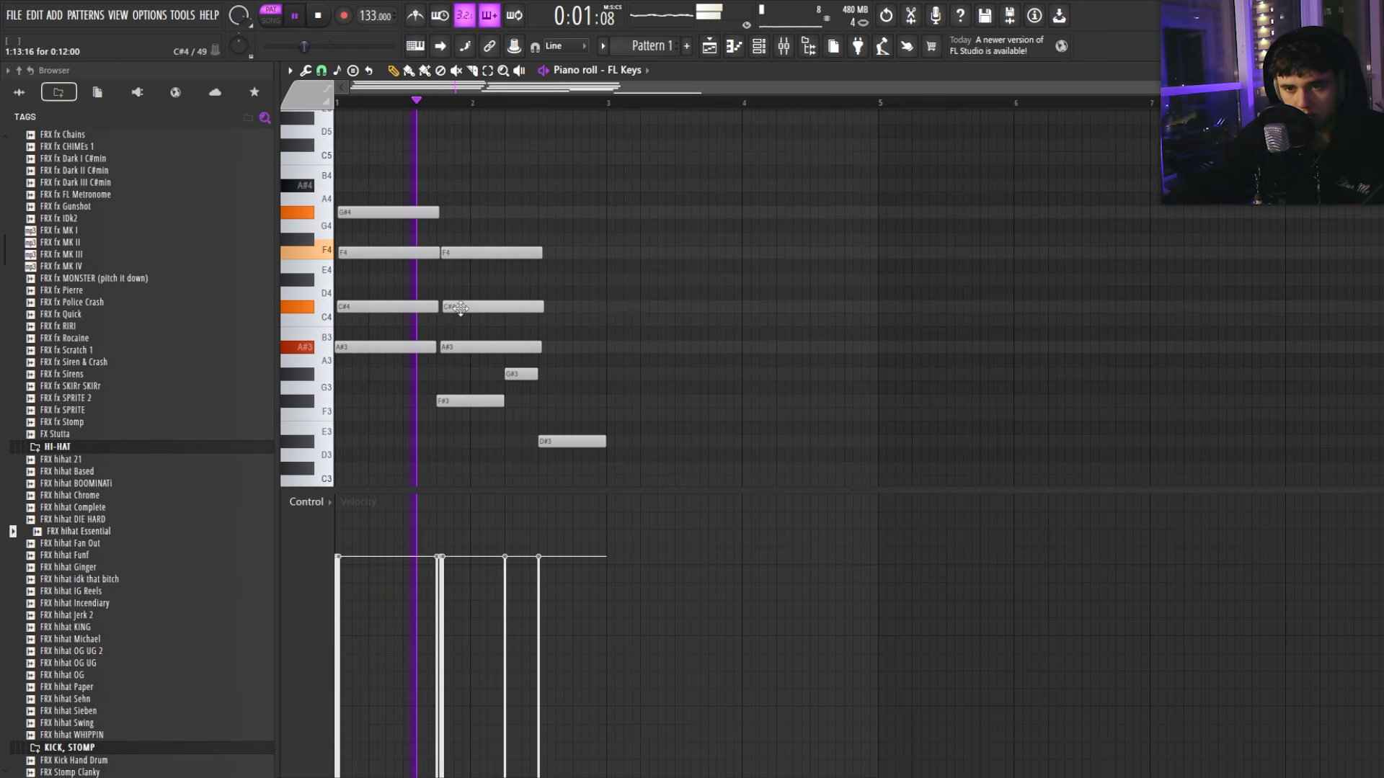
pyautogui.moveTo(408, 221)
pyautogui.mouseDown()
pyautogui.moveTo(418, 305)
pyautogui.moveTo(462, 307)
pyautogui.mouseUp()
pyautogui.keyDown('ctrl'); pyautogui.click(456, 323); pyautogui.keyUp('ctrl')
# Step: Shift all notes up an octave with Ctrl+A and Ctrl+Up
pyautogui.hotkey('ctrl', 'a')
pyautogui.hotkey('ctrl', 'Up')
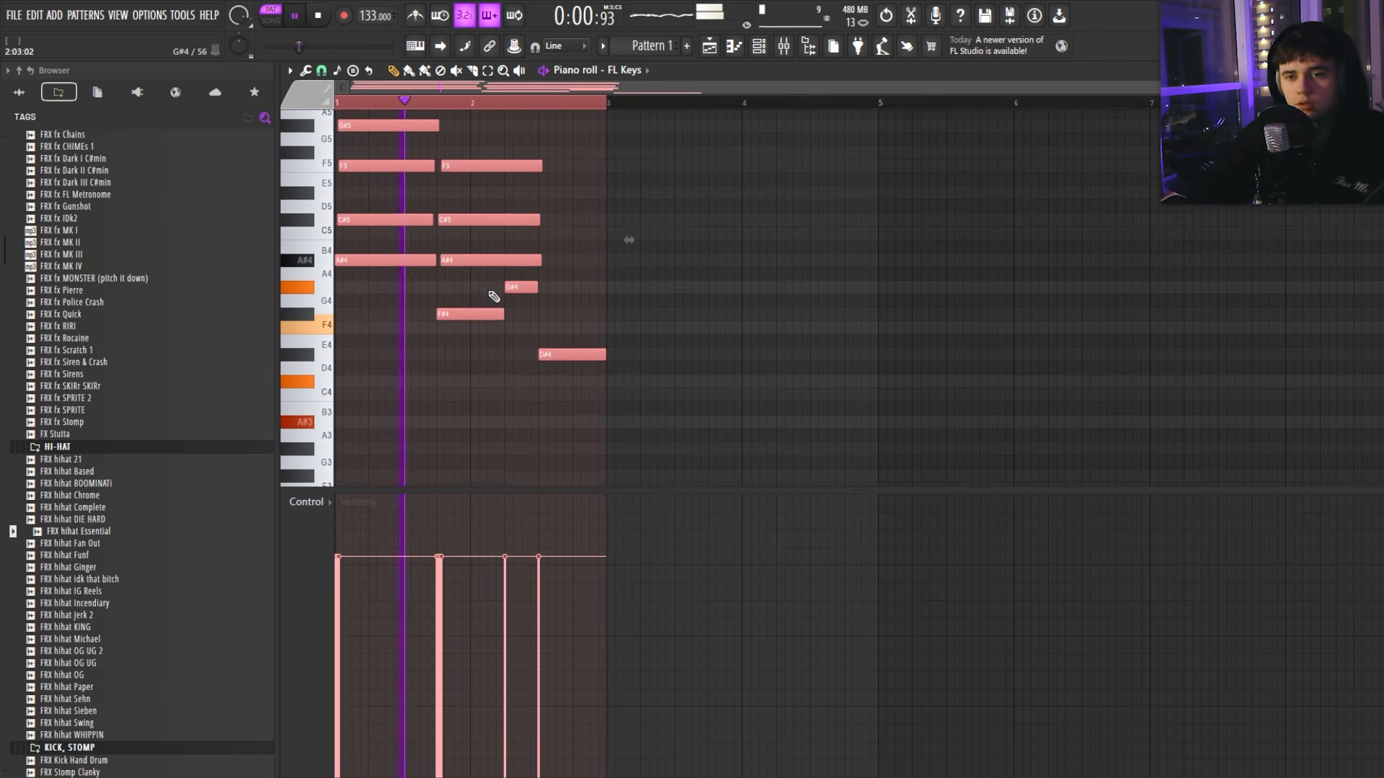
pyautogui.scroll(4, 493, 296)
pyautogui.keyDown('ctrl'); pyautogui.click(487, 289); pyautogui.keyUp('ctrl')
pyautogui.scroll(-1, 487, 289)
pyautogui.scroll(-1, 486, 289)
pyautogui.scroll(3, 442, 296)
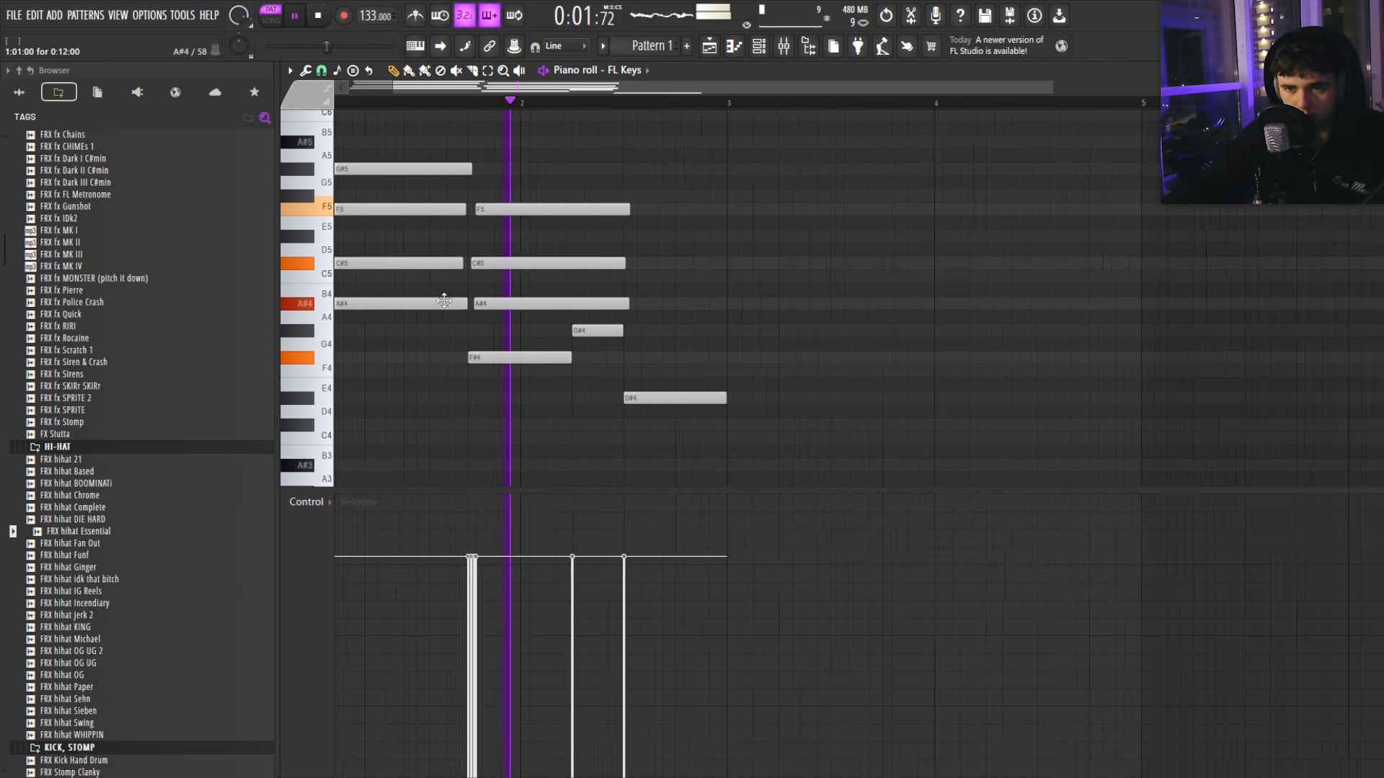
pyautogui.press('space')
pyautogui.moveTo(516, 303); pyautogui.dragTo(520, 264)
pyautogui.press('space')
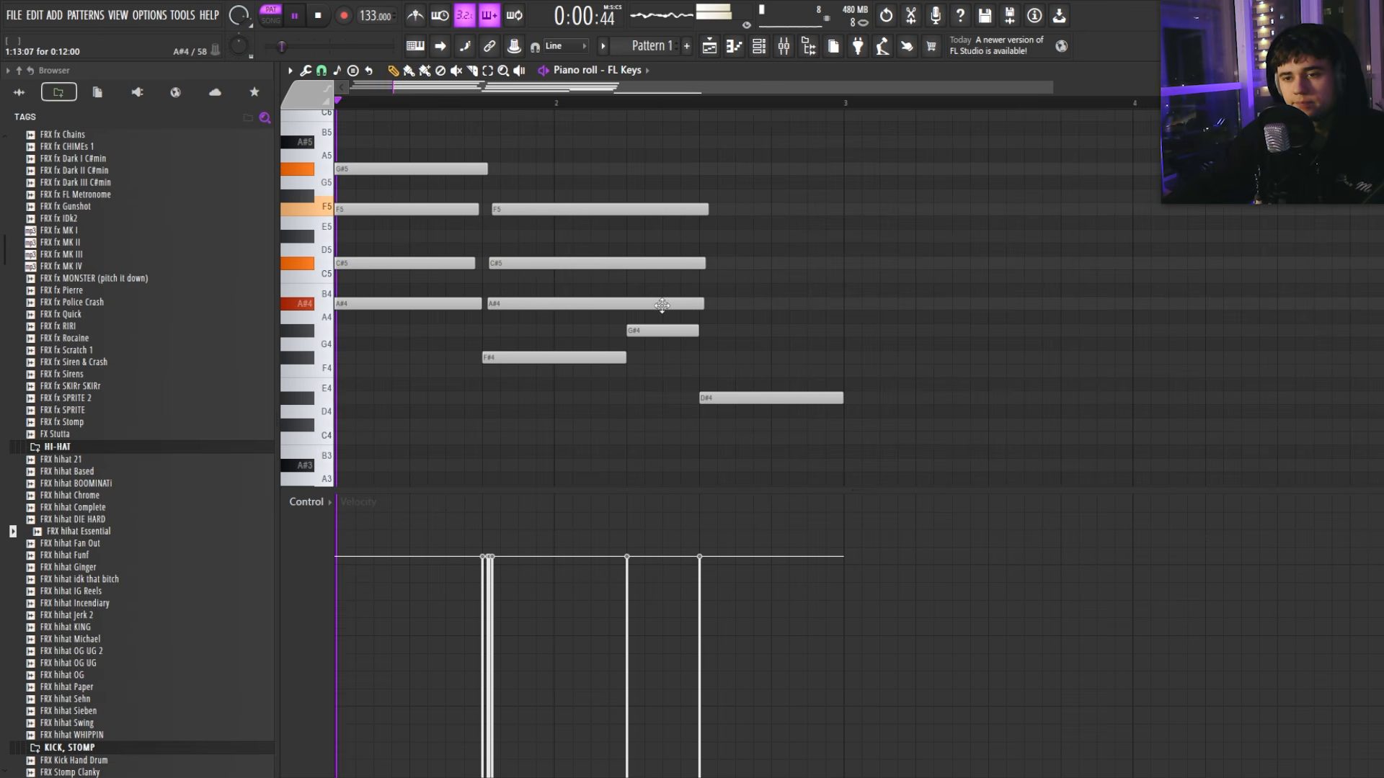
# Step: Shorten the second chord's F5, C#5 and A#4 notes, testing trial D#5 and F#4
pyautogui.moveTo(658, 310); pyautogui.dragTo(625, 208)
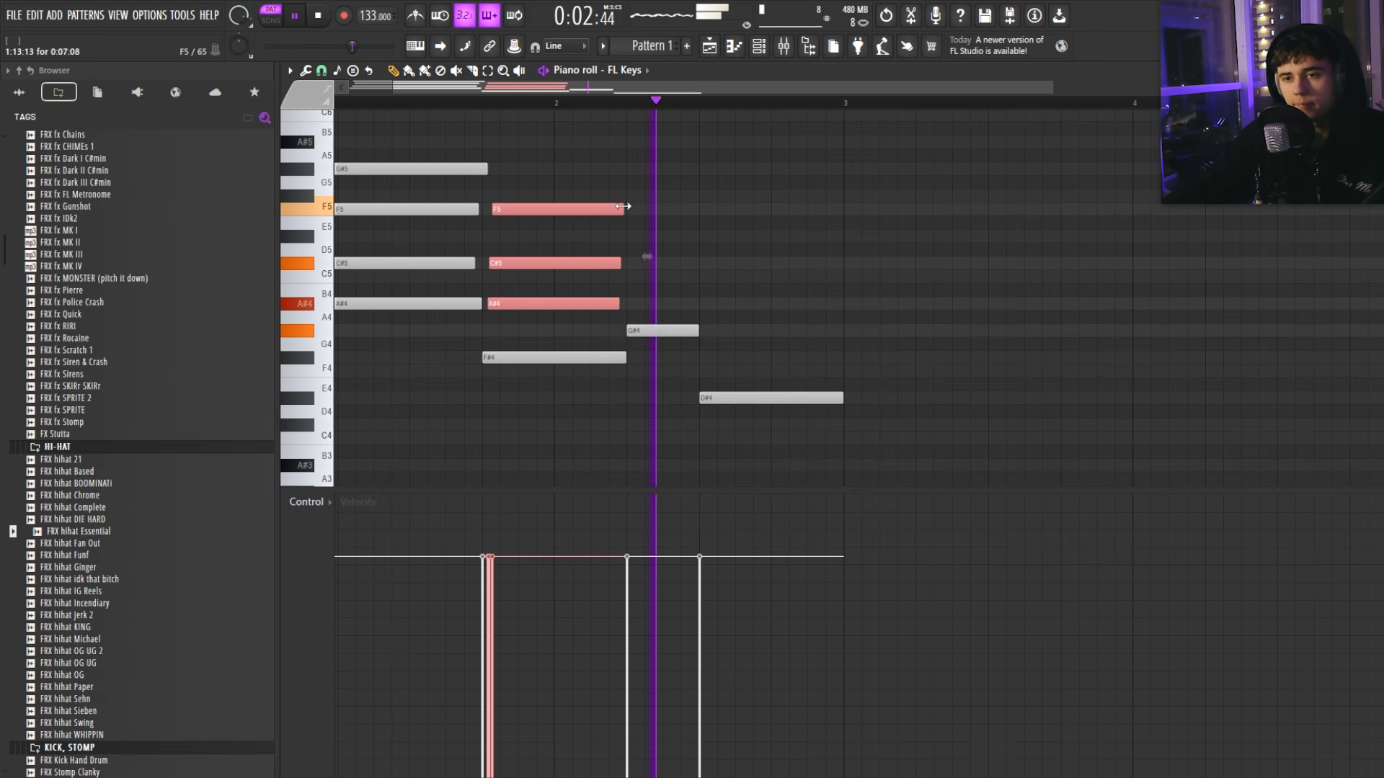
pyautogui.click(723, 235)
pyautogui.rightClick(723, 235)
pyautogui.scroll(-1, 680, 332)
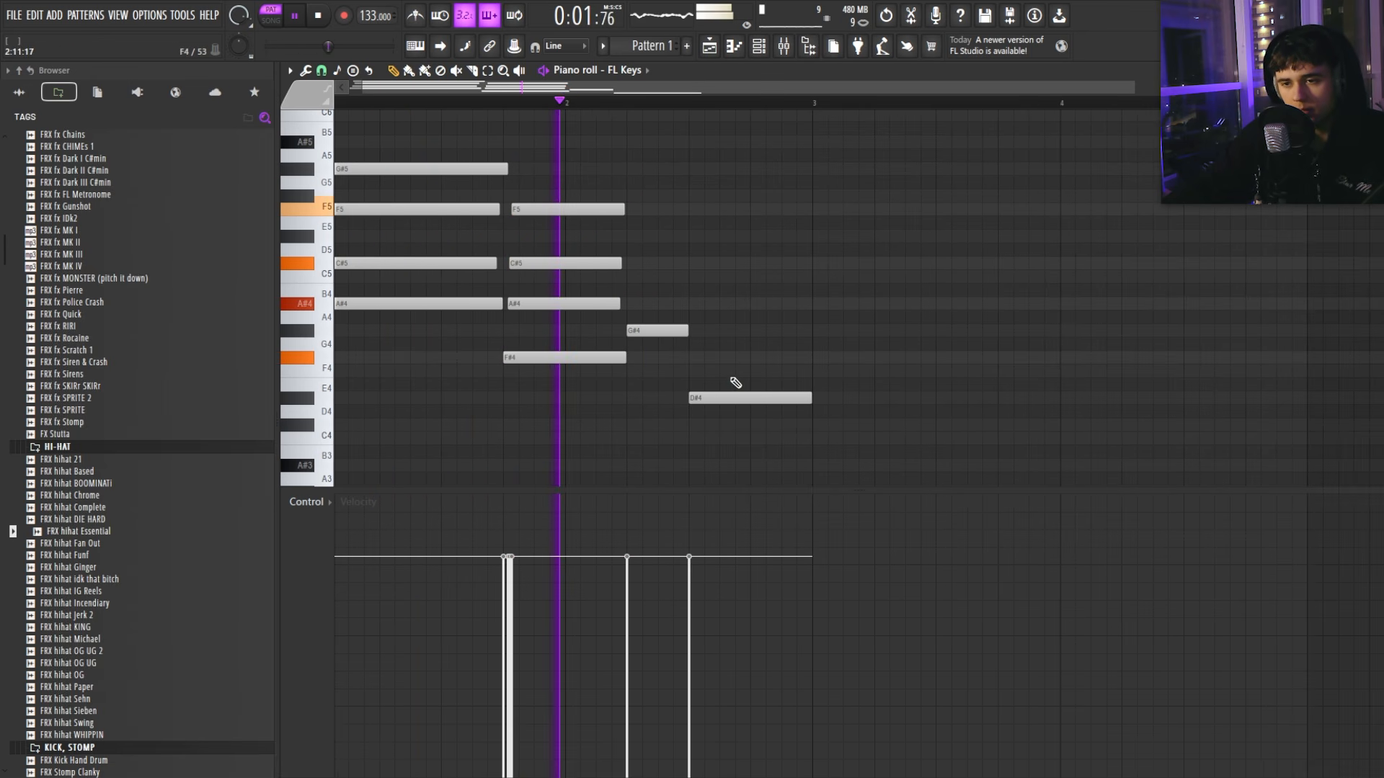
pyautogui.click(696, 357)
pyautogui.rightClick(693, 354)
pyautogui.press('space')
pyautogui.press('space')
pyautogui.moveTo(643, 315)
pyautogui.mouseDown()
pyautogui.moveTo(567, 213)
pyautogui.moveTo(767, 280)
pyautogui.moveTo(739, 259)
pyautogui.mouseUp()
pyautogui.press('space')
pyautogui.keyDown('ctrl'); pyautogui.click(725, 317); pyautogui.keyUp('ctrl')
pyautogui.press('space')
# Step: Revoice the bar-2.5 chord as C#4, F4, G#4 and C5, replacing the old notes
pyautogui.click(820, 251)
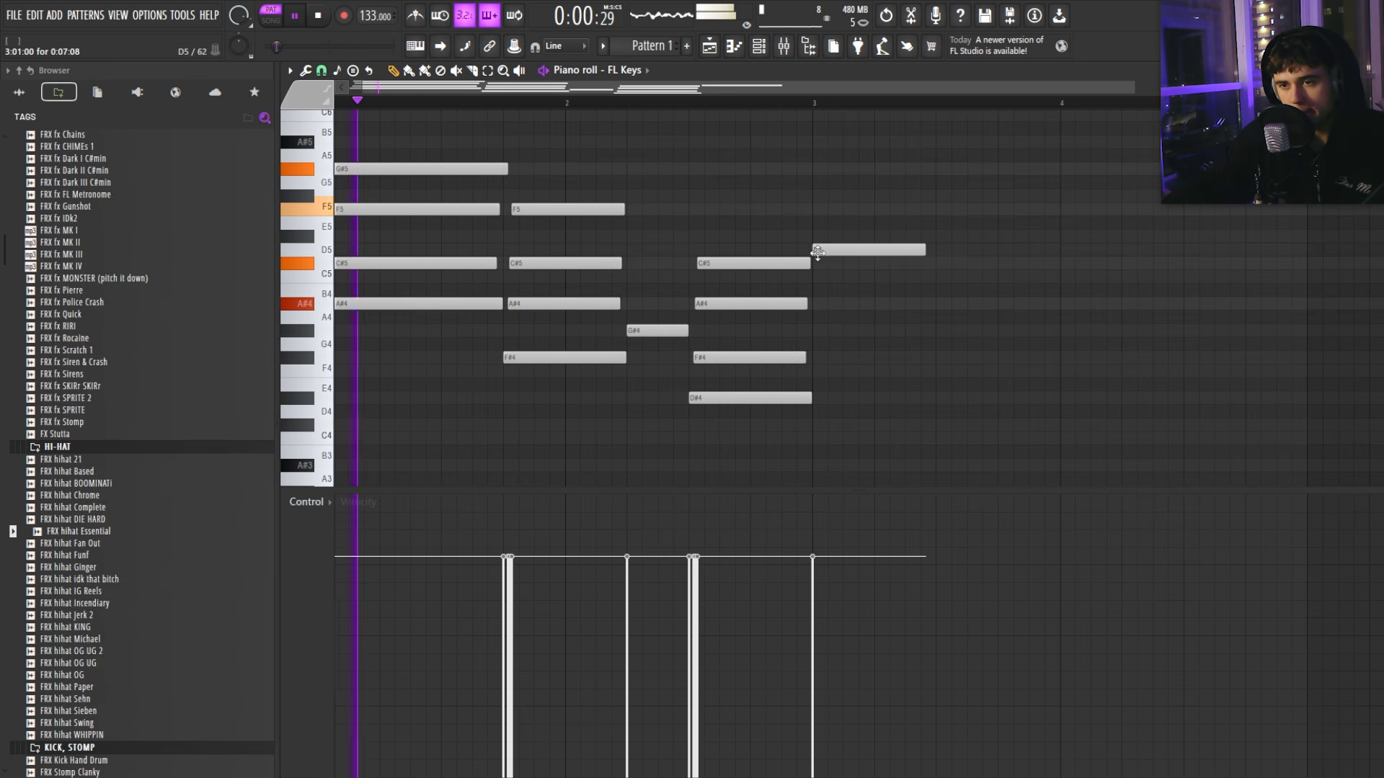
pyautogui.rightClick(821, 251)
pyautogui.scroll(-1, 754, 293)
pyautogui.scroll(1, 692, 299)
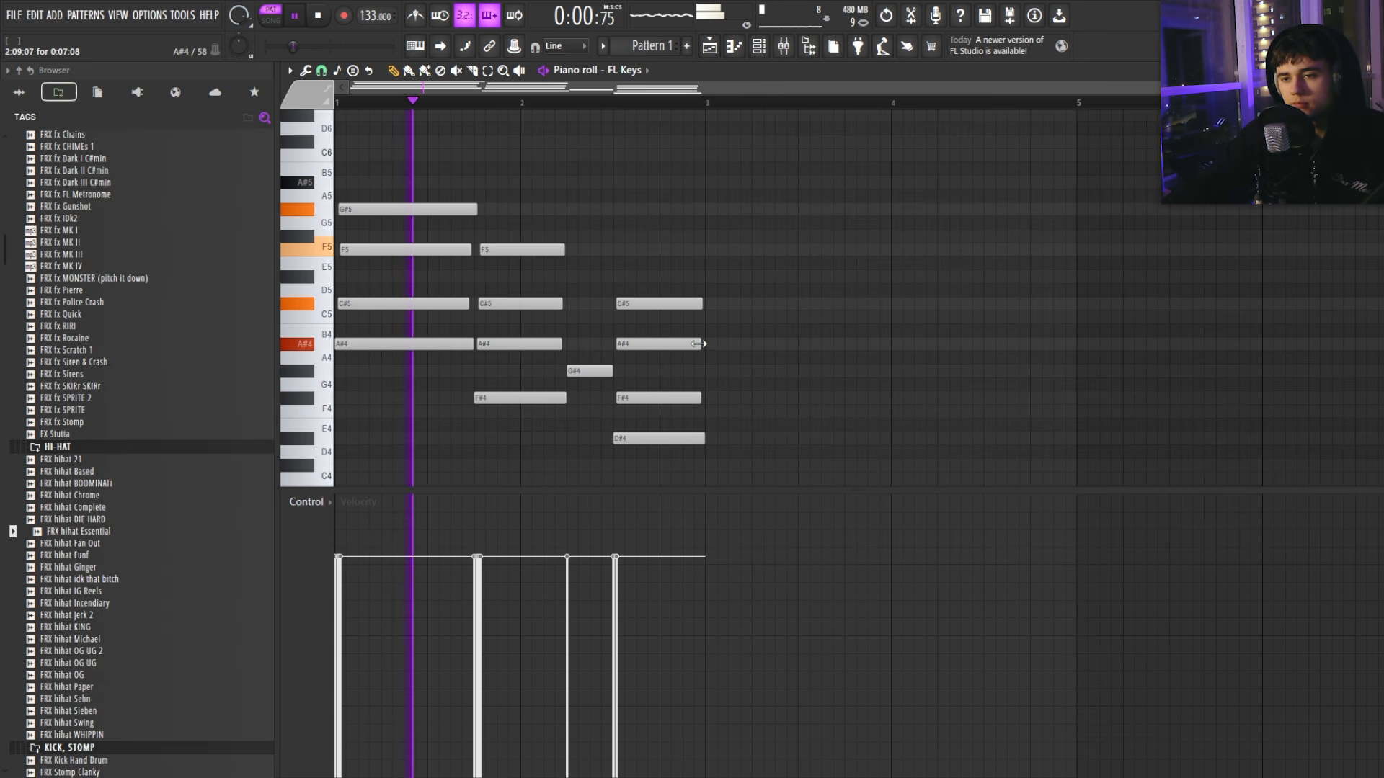
pyautogui.press('space')
pyautogui.scroll(-1, 685, 383)
pyautogui.moveTo(647, 399); pyautogui.dragTo(649, 425)
pyautogui.rightClick(652, 357)
pyautogui.rightClick(655, 304)
pyautogui.rightClick(656, 264)
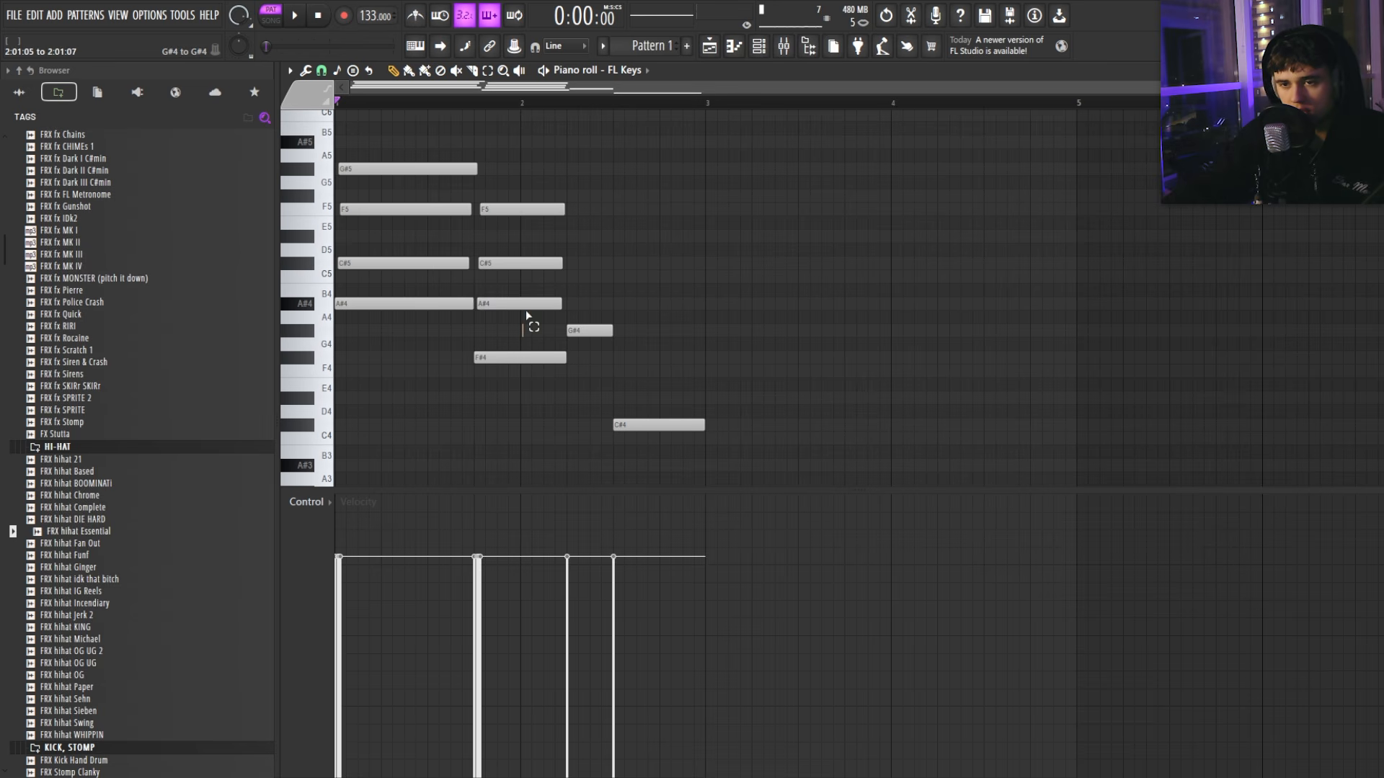
pyautogui.click(621, 371)
pyautogui.press('space')
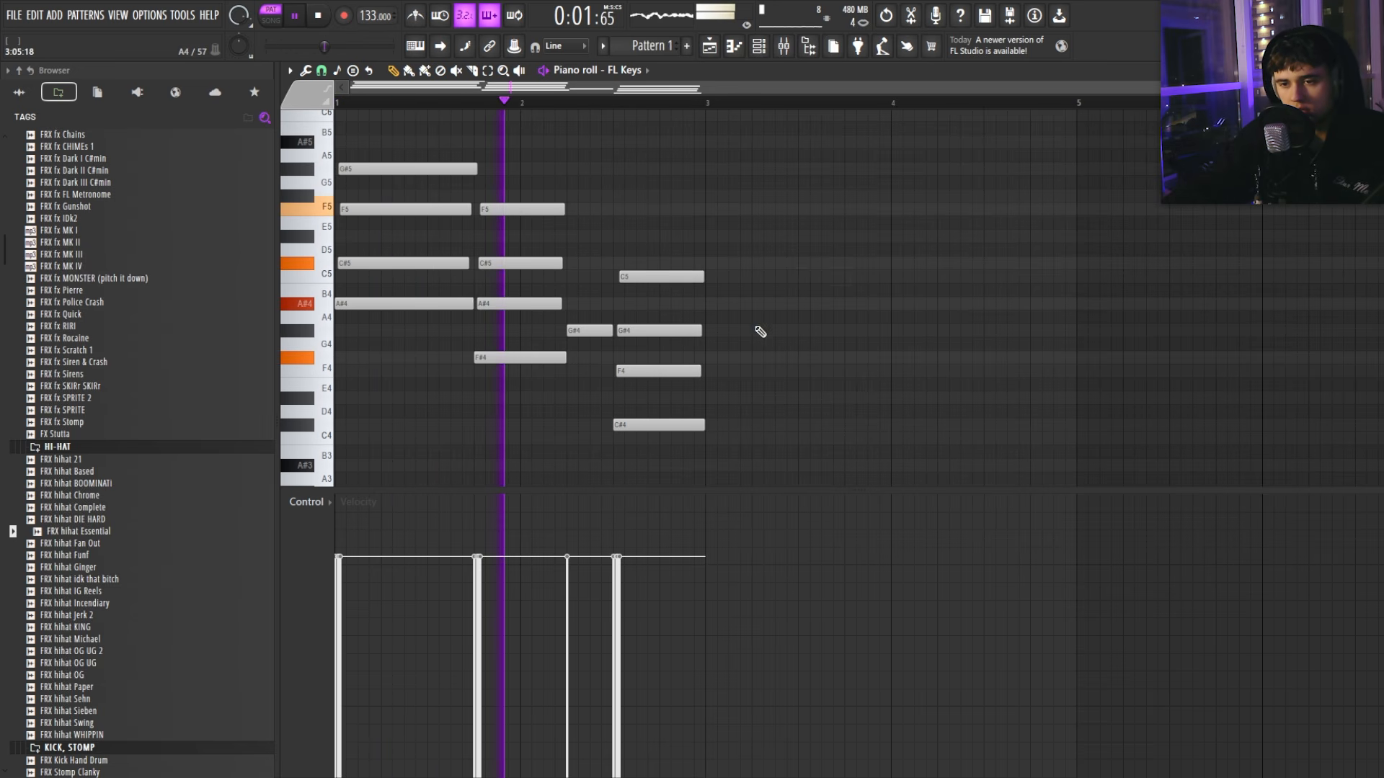
pyautogui.click(786, 292)
pyautogui.rightClick(787, 291)
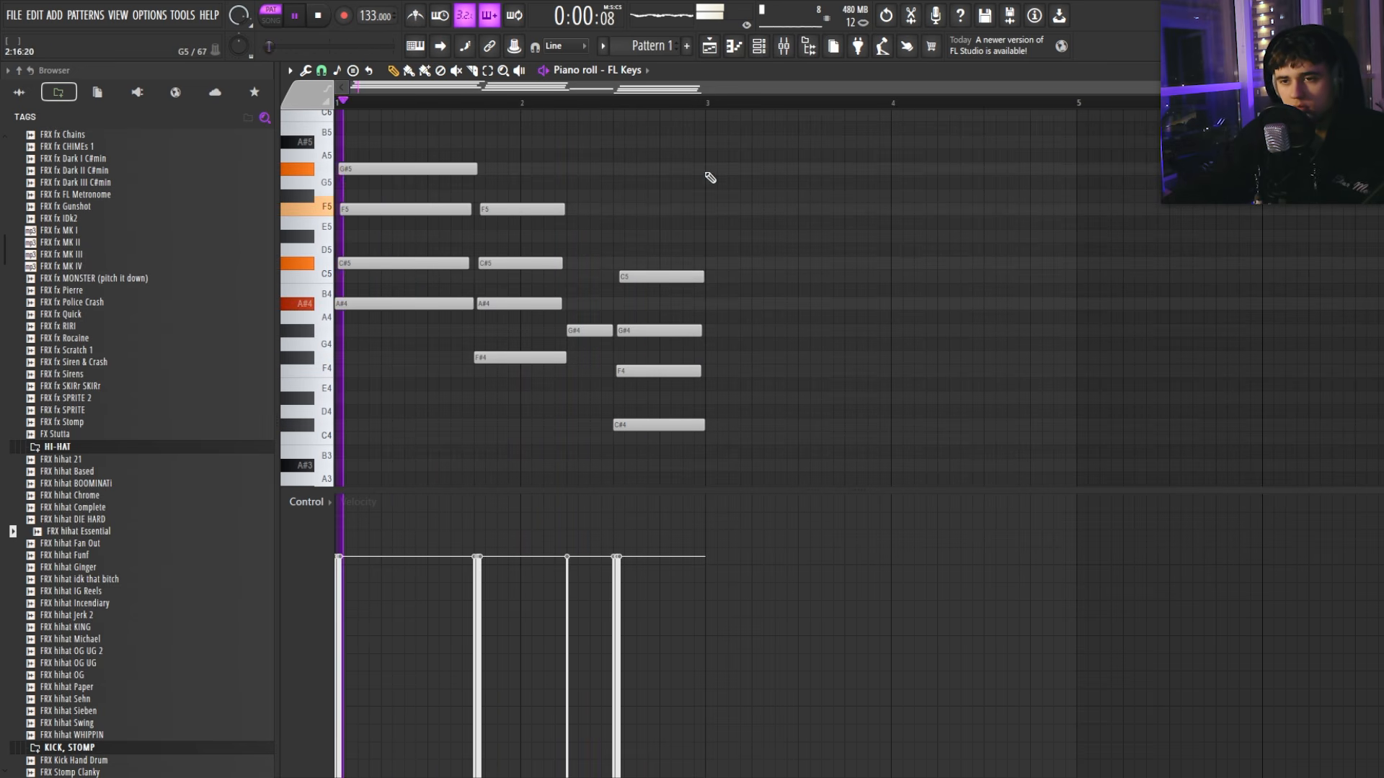
# Step: Mark bars 1–3 on the ruler and duplicate them into bars 3–5 with Ctrl+B
pyautogui.keyDown('ctrl'); pyautogui.moveTo(708, 104); pyautogui.dragTo(339, 104); pyautogui.keyUp('ctrl')
pyautogui.hotkey('ctrl', 'b')
pyautogui.hotkey('ctrl', 'd')
pyautogui.scroll(-1, 720, 187)
# Step: Raise the F4 notes at bars 2.5 and 4.5 an octave to F5
pyautogui.press('space')
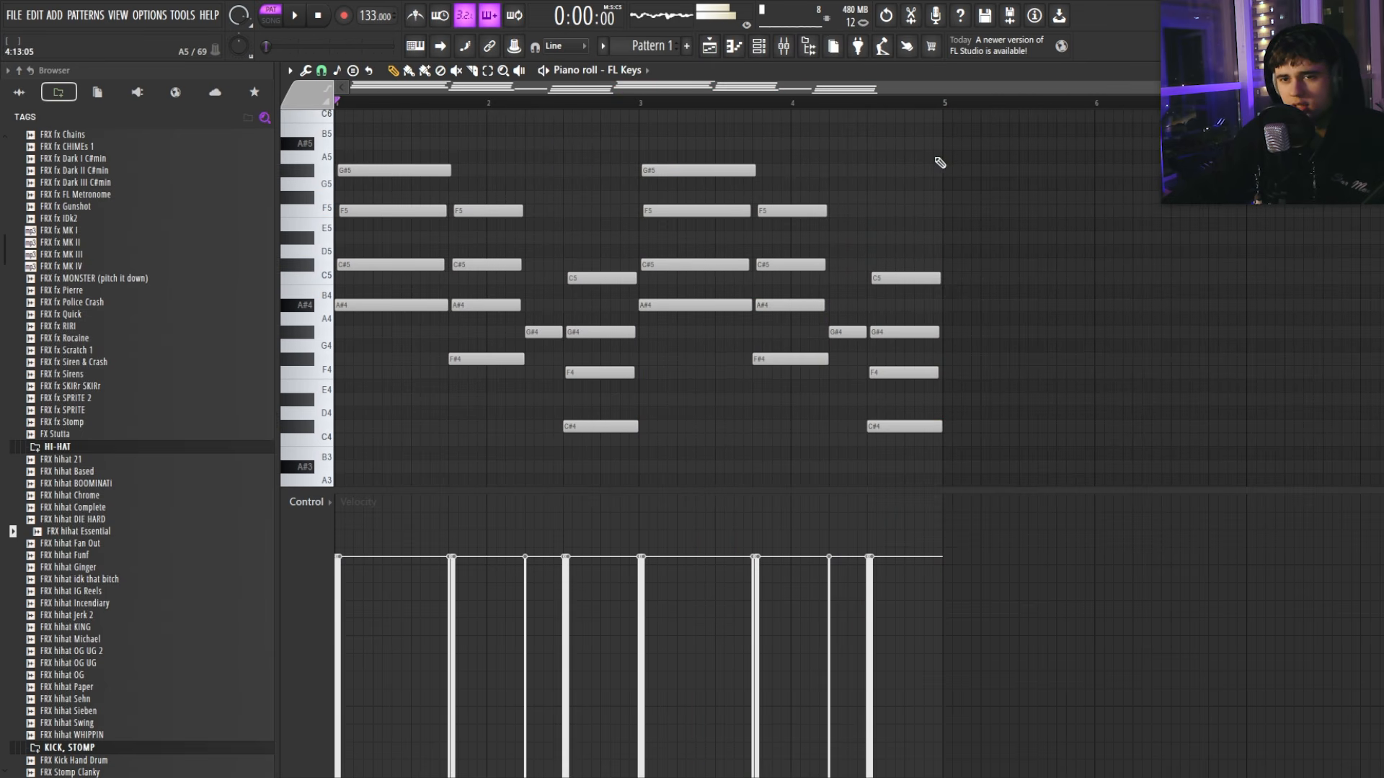
pyautogui.press('space')
pyautogui.click(612, 373)
pyautogui.press('space')
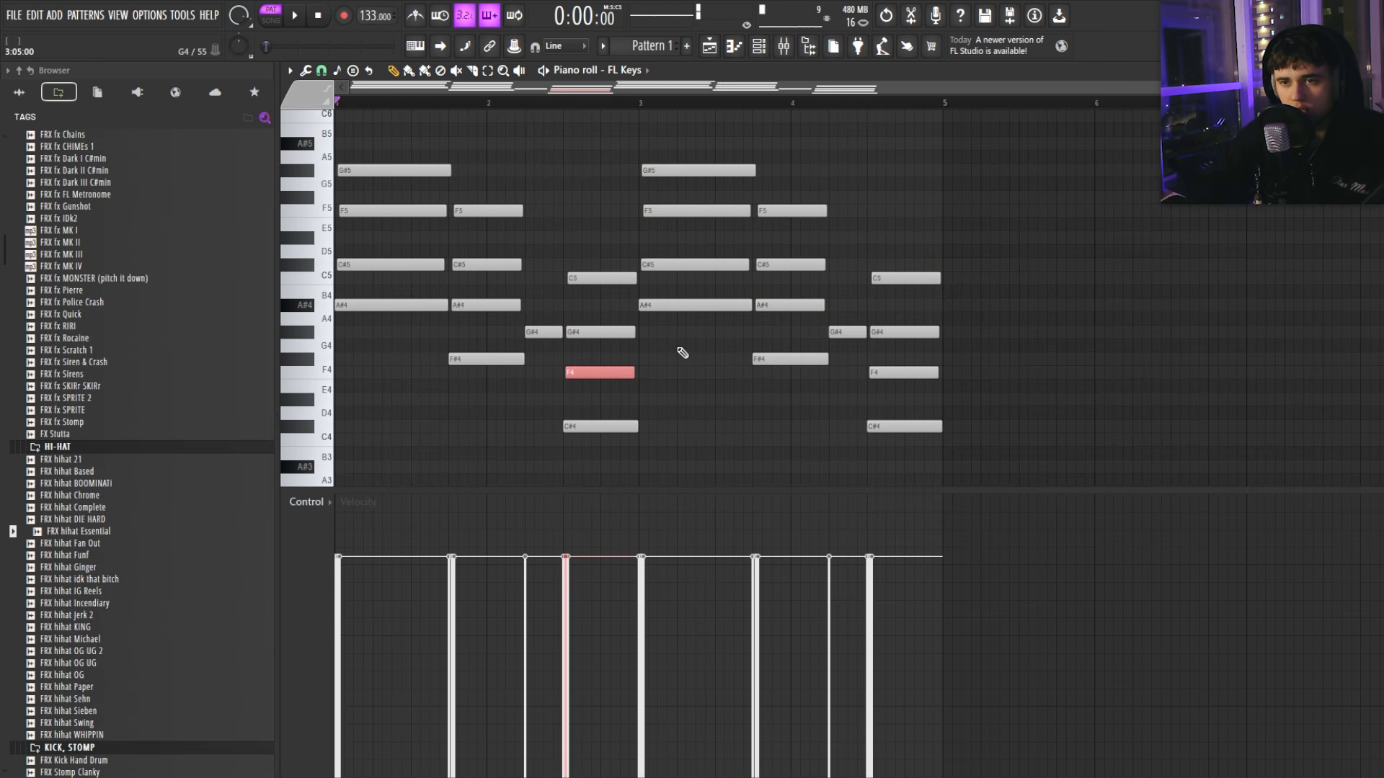
pyautogui.hotkey('ctrl', 'Up')
pyautogui.click(901, 373)
pyautogui.hotkey('ctrl', 'Up')
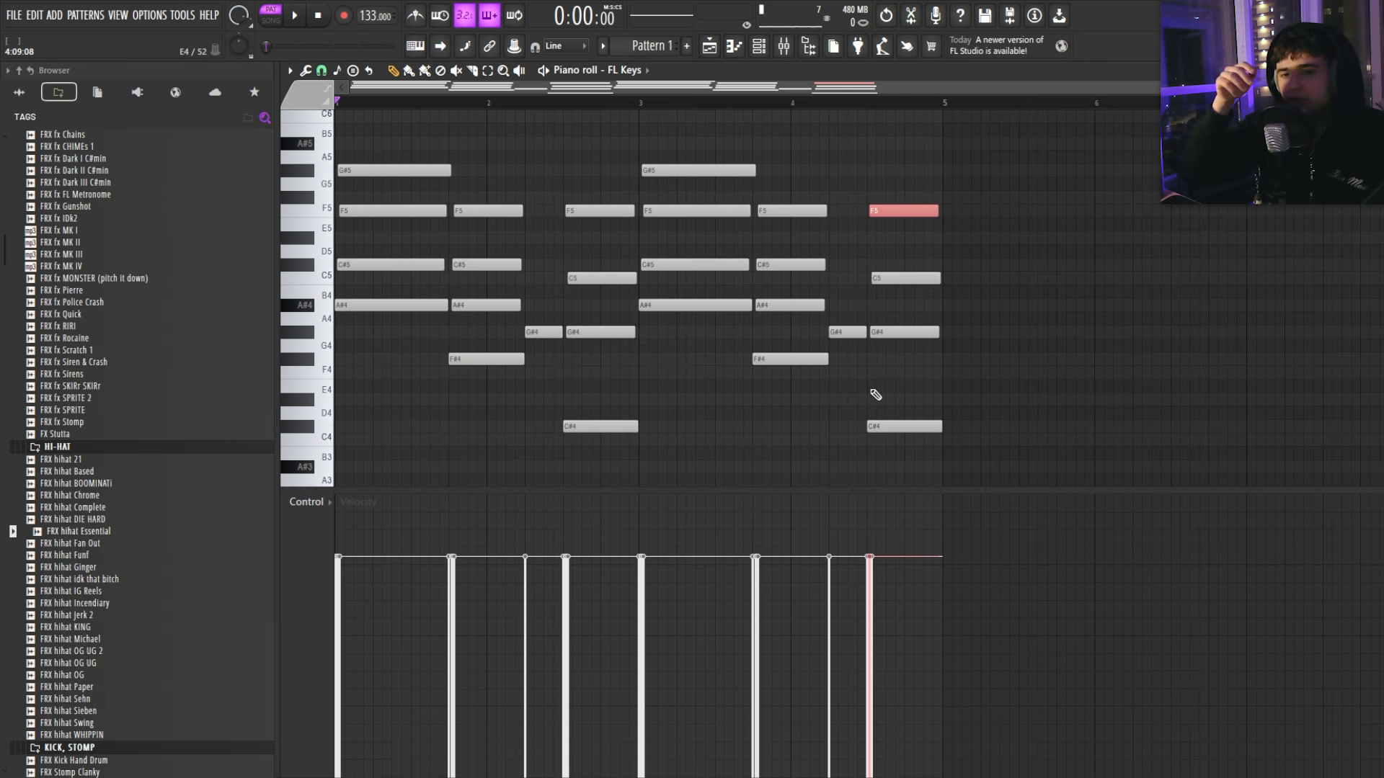
# Step: Select the F5, C#5 and A#4 chord notes, then play back the chord pattern
pyautogui.doubleClick(305, 209)
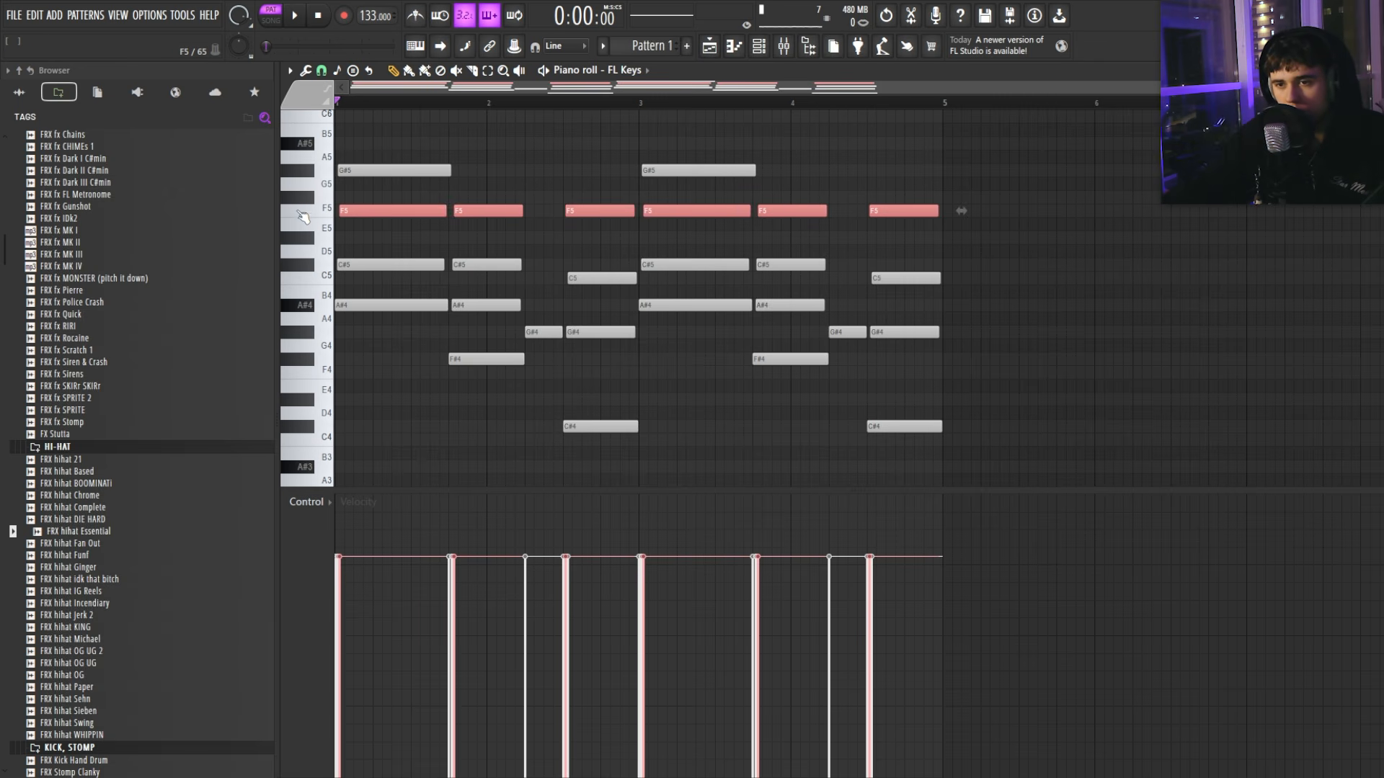
pyautogui.doubleClick(298, 266)
pyautogui.doubleClick(302, 305)
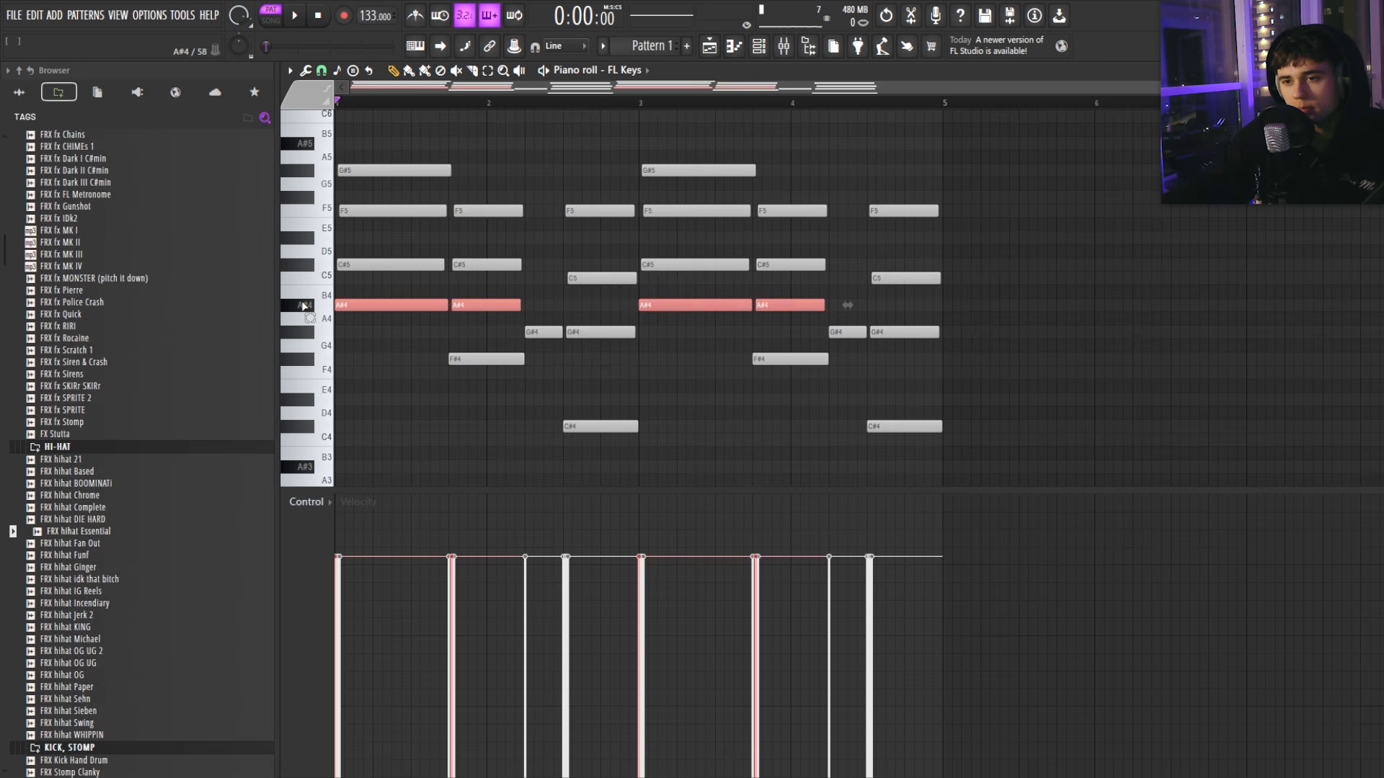
pyautogui.click(933, 318)
pyautogui.press('space')
pyautogui.scroll(-1, 996, 299)
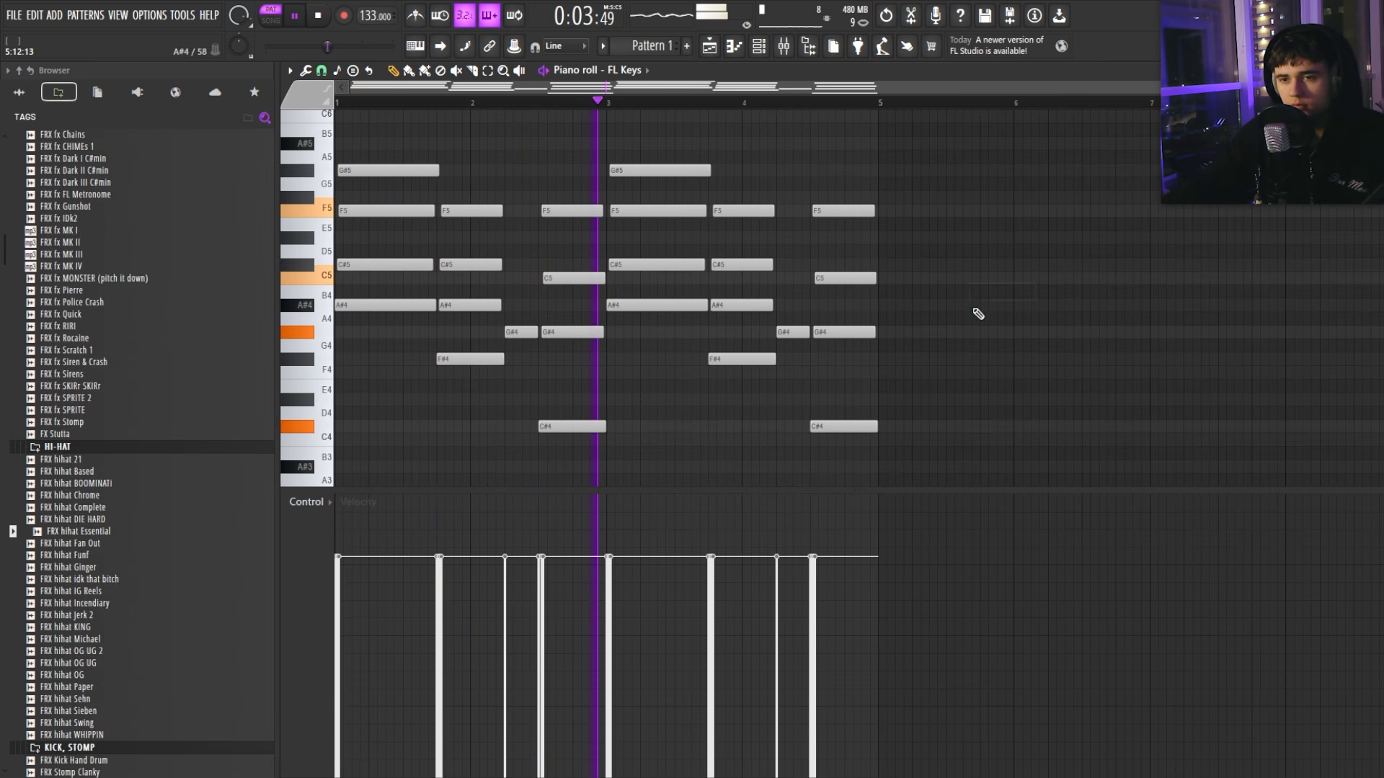
pyautogui.press('space')
pyautogui.scroll(4, 625, 241)
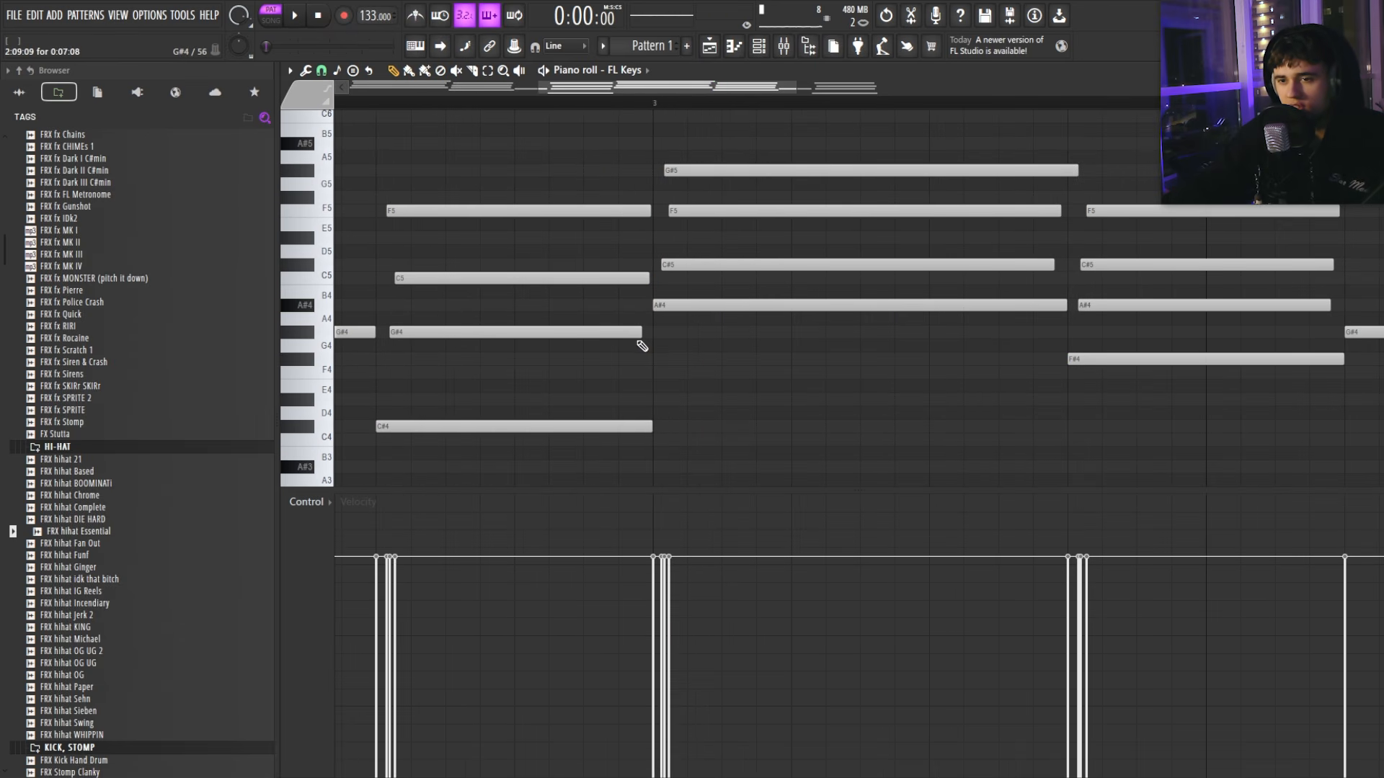
pyautogui.scroll(-5, 669, 329)
pyautogui.scroll(4, 1027, 252)
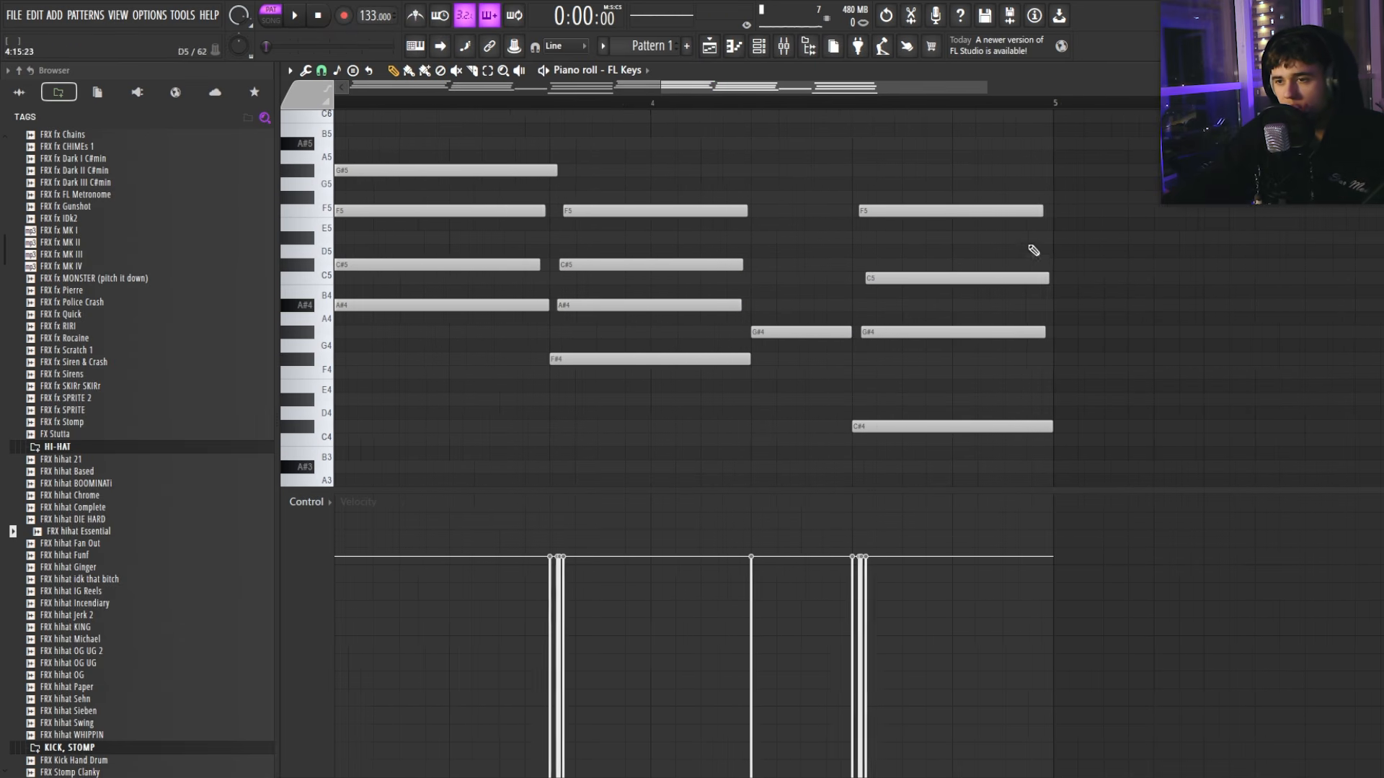
pyautogui.scroll(-5, 1012, 237)
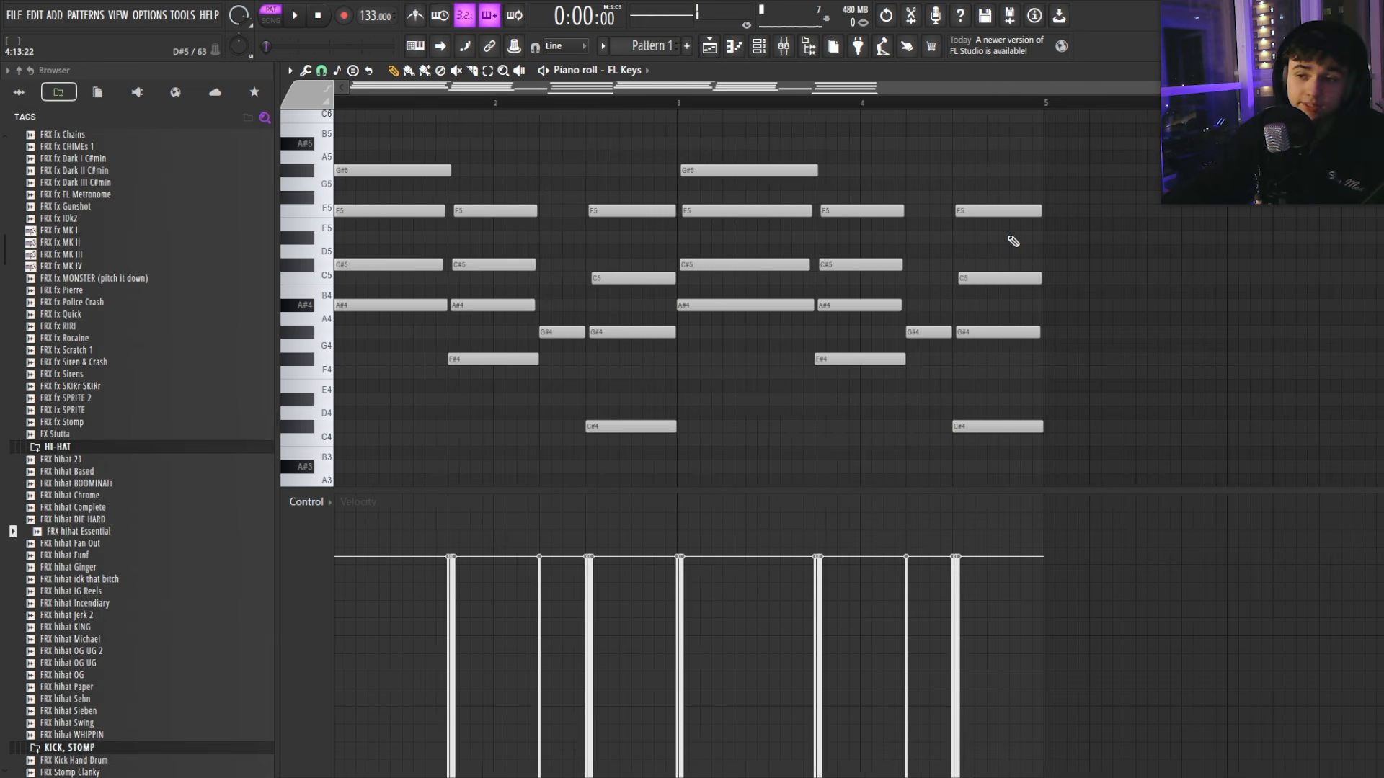
# Step: Duplicate all notes after bar 5 using Ctrl+A and Ctrl+B, undoing a ruler-based attempt
pyautogui.moveTo(888, 107); pyautogui.dragTo(339, 106)
pyautogui.hotkey('ctrl', 'b')
pyautogui.hotkey('ctrl', 'z')
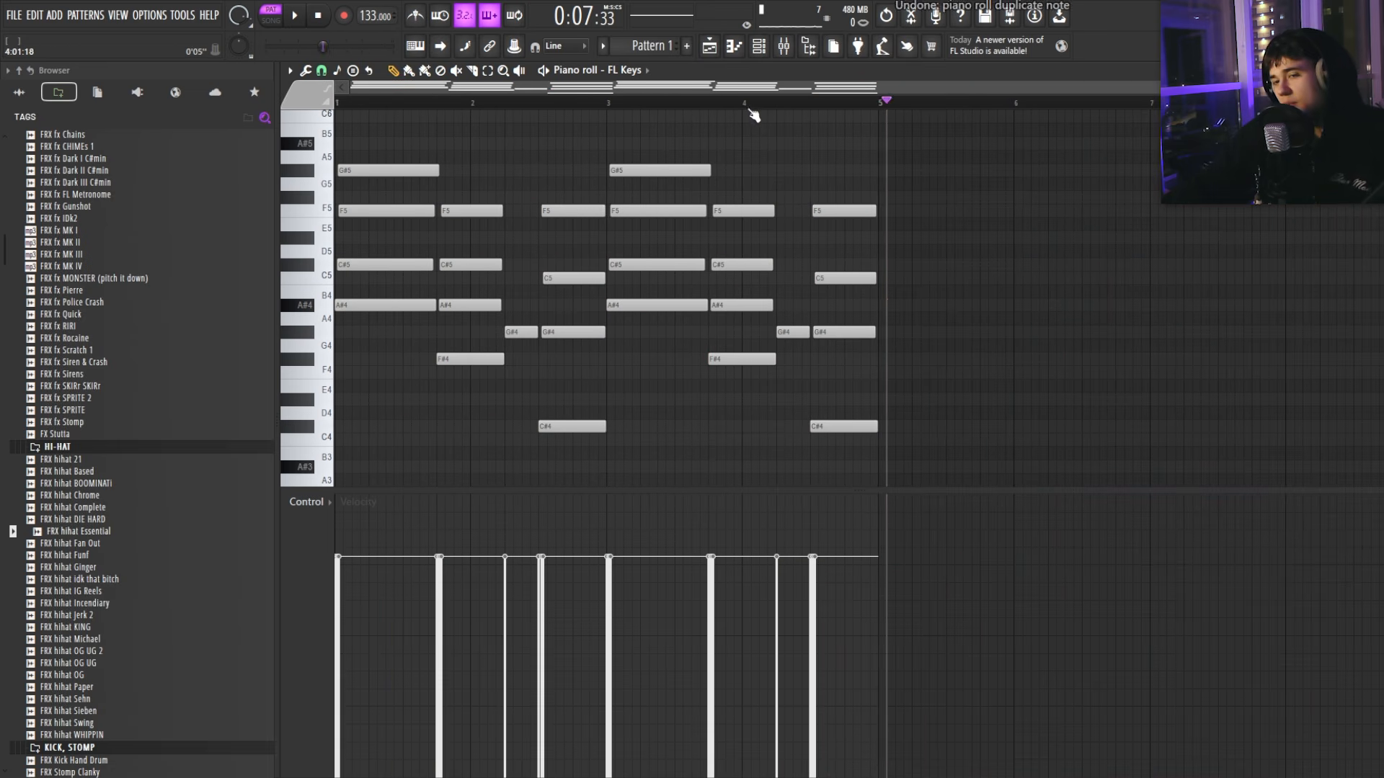
pyautogui.hotkey('ctrl', 'a')
pyautogui.hotkey('ctrl', 'b')
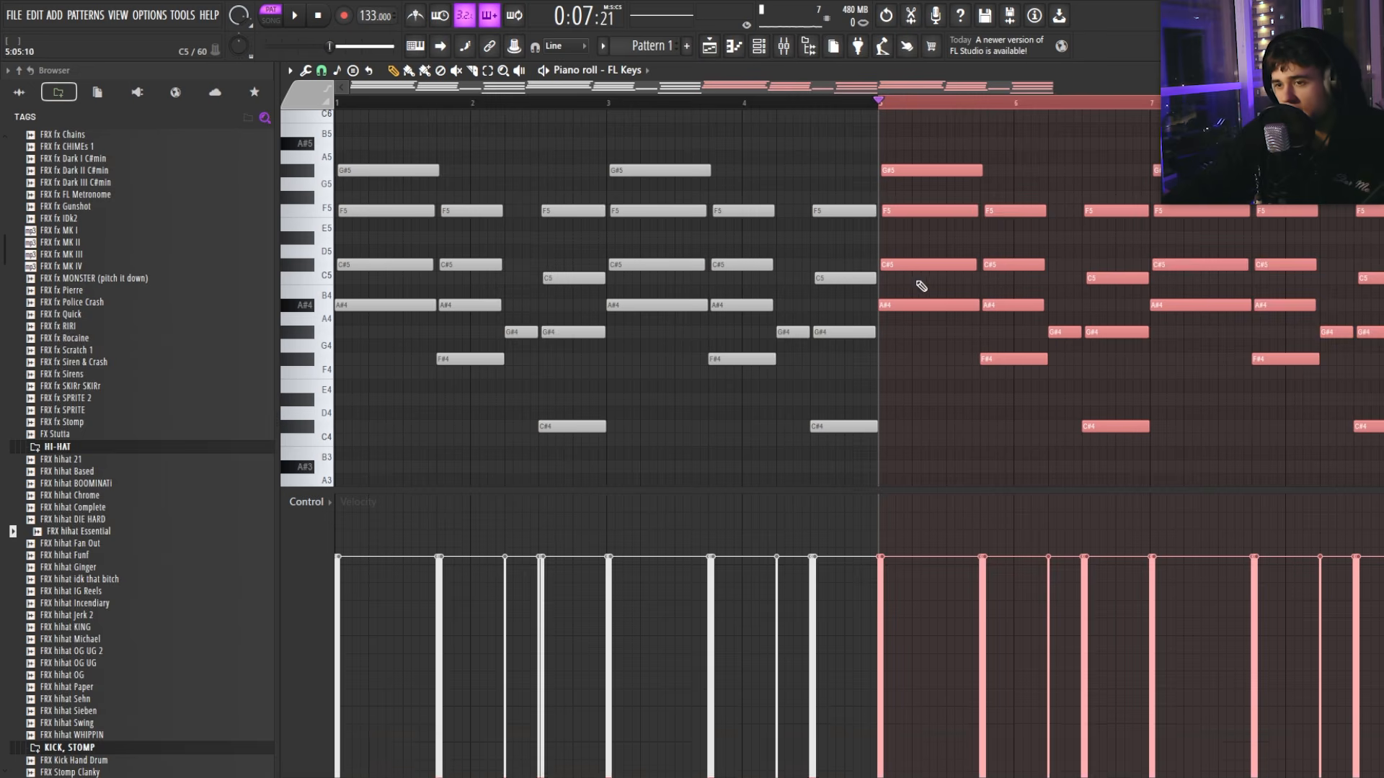
pyautogui.hotkey('ctrl', 'd')
pyautogui.scroll(-2, 915, 288)
# Step: Close the piano roll and add ZENOLOGY as a new instrument channel
pyautogui.click(1374, 70)
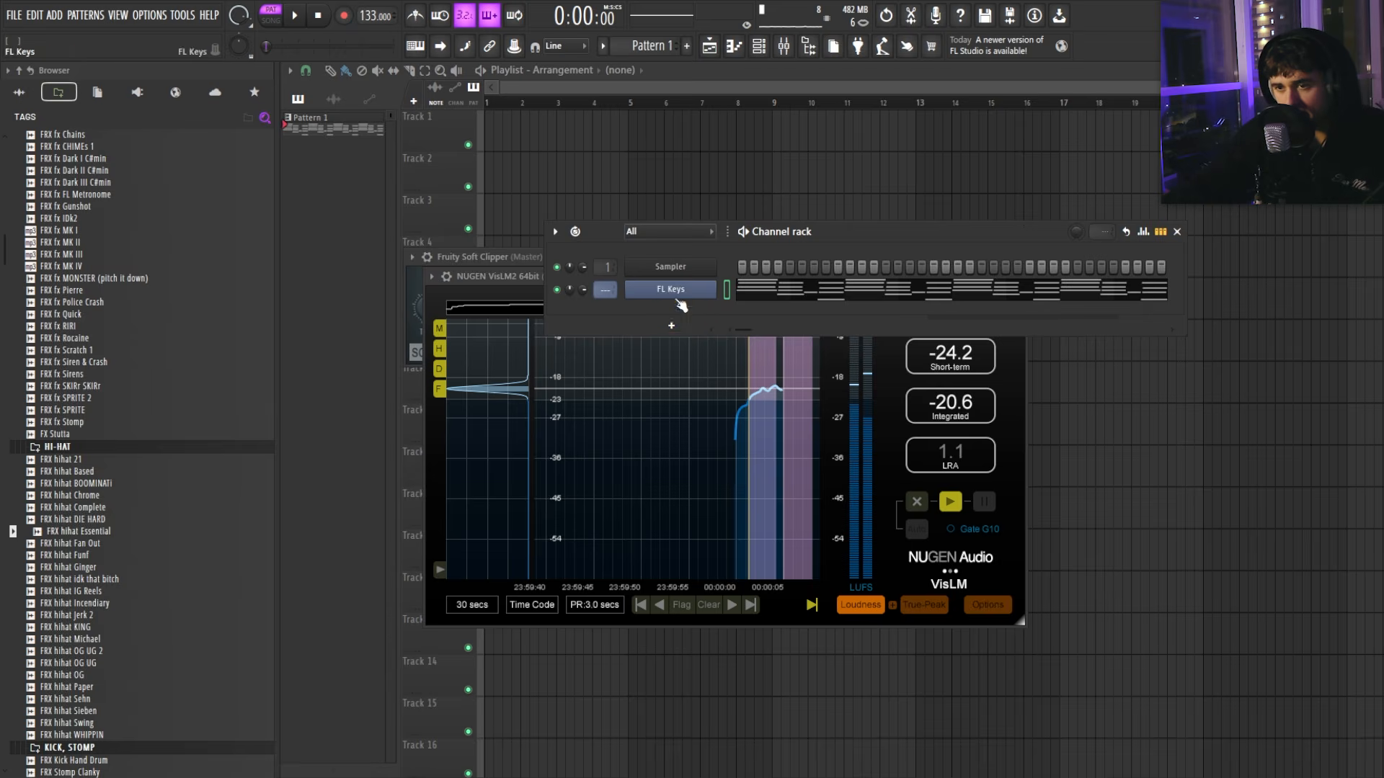
pyautogui.click(634, 327)
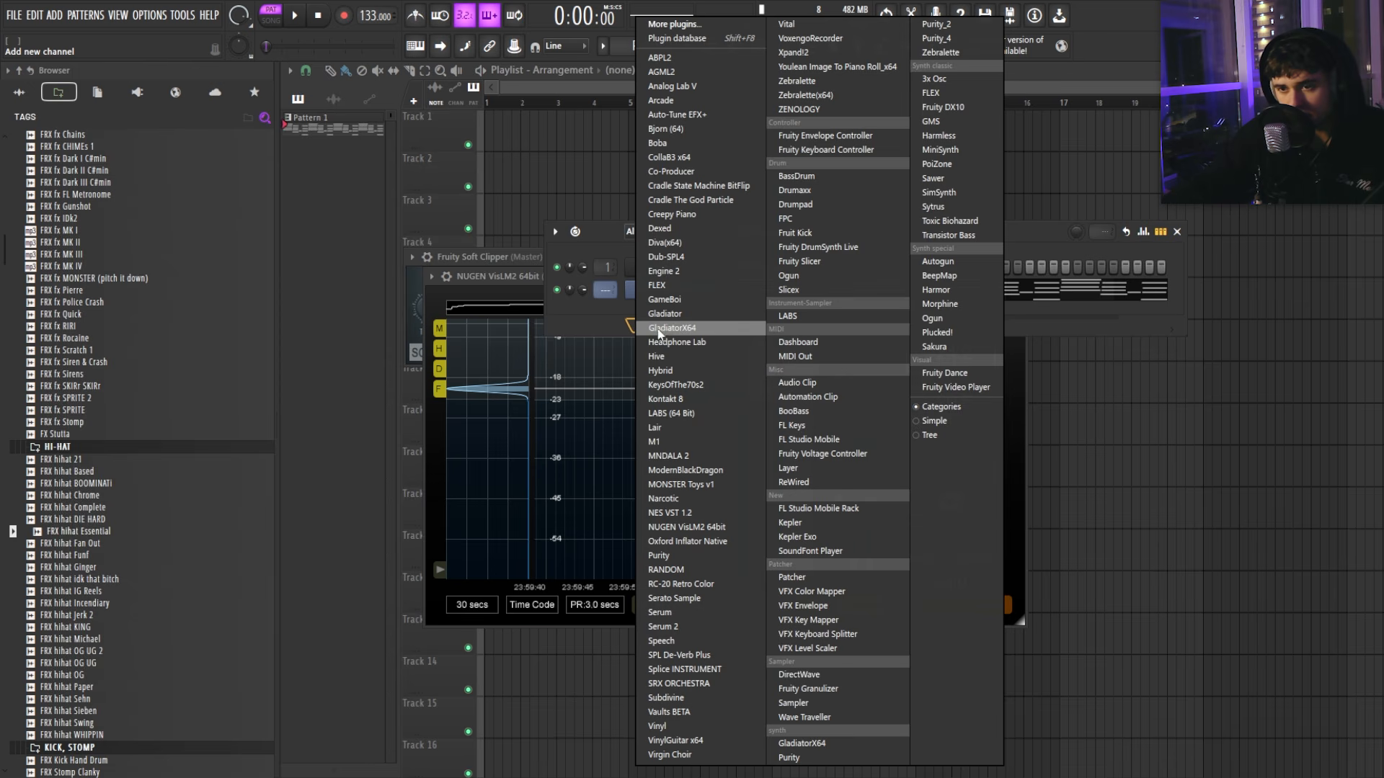
pyautogui.click(717, 635)
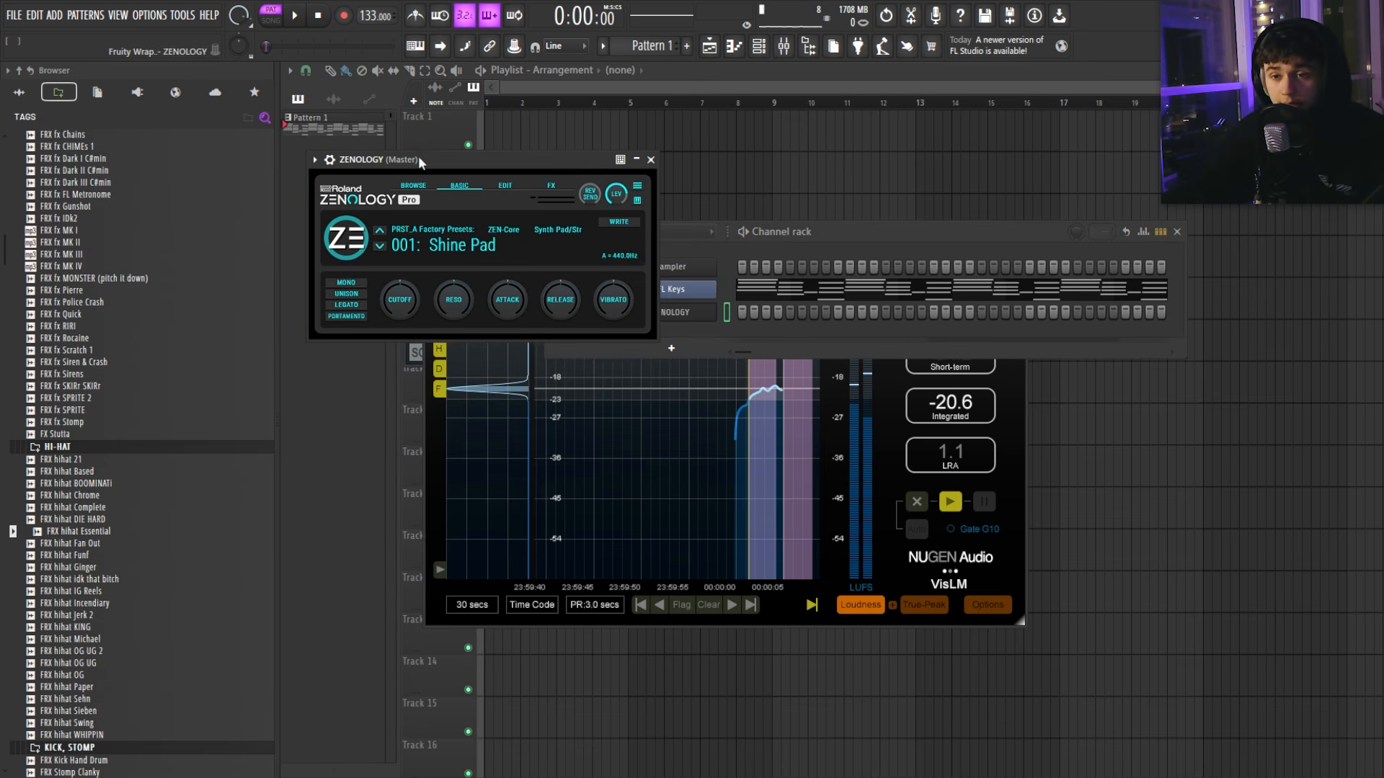
pyautogui.scroll(-4, 689, 443)
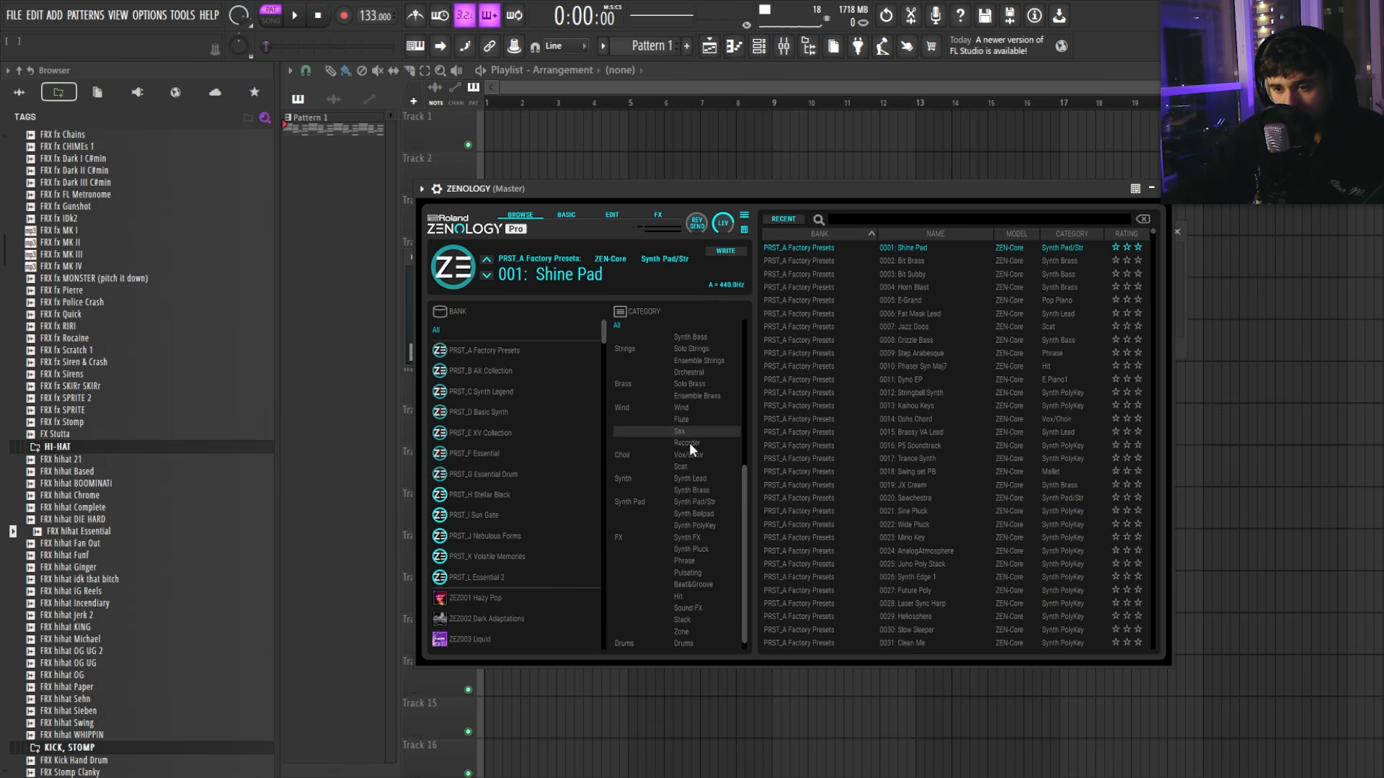
pyautogui.scroll(4, 699, 485)
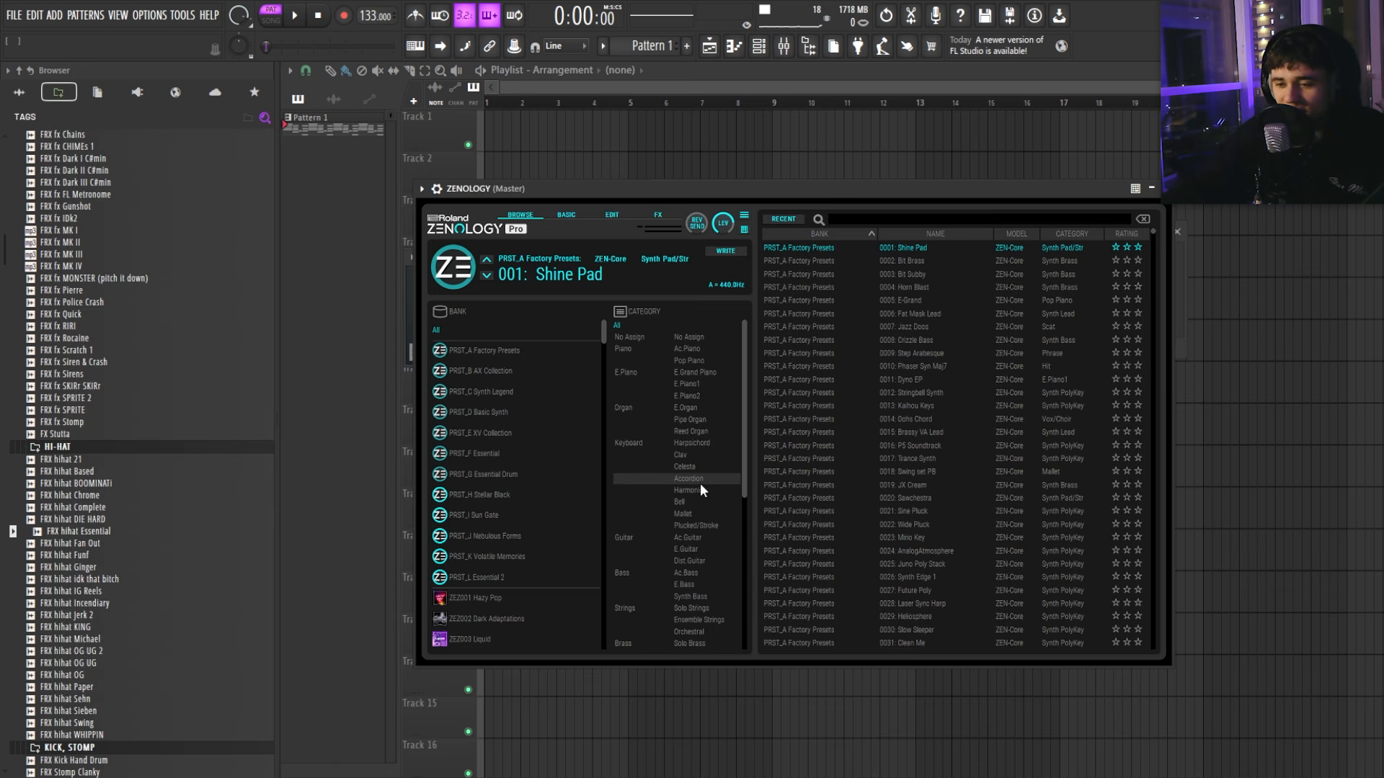
pyautogui.scroll(-3, 529, 427)
pyautogui.scroll(3, 531, 427)
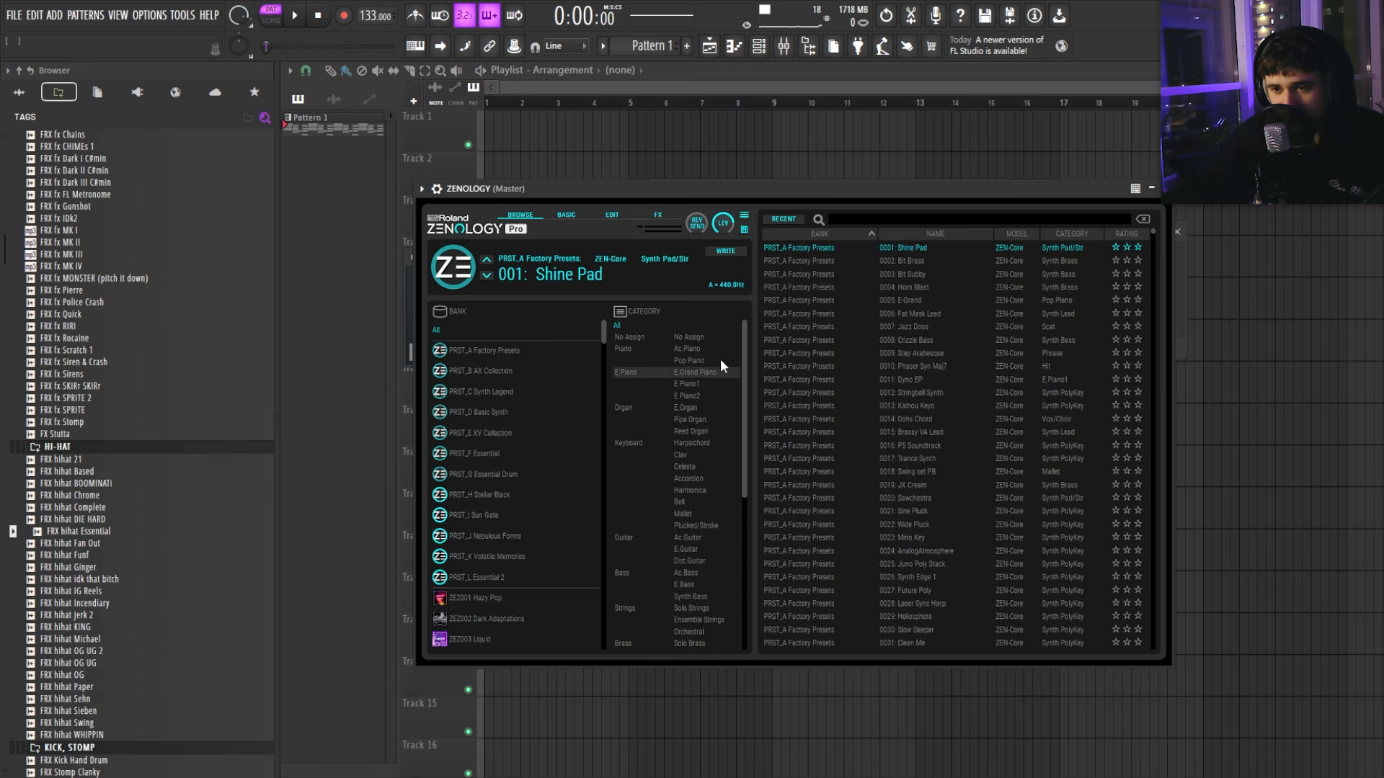
# Step: Search the ZENOLOGY presets for 'arp', then close it and switch its channel off
pyautogui.click(837, 219)
pyautogui.write('arp')
pyautogui.press('Return')
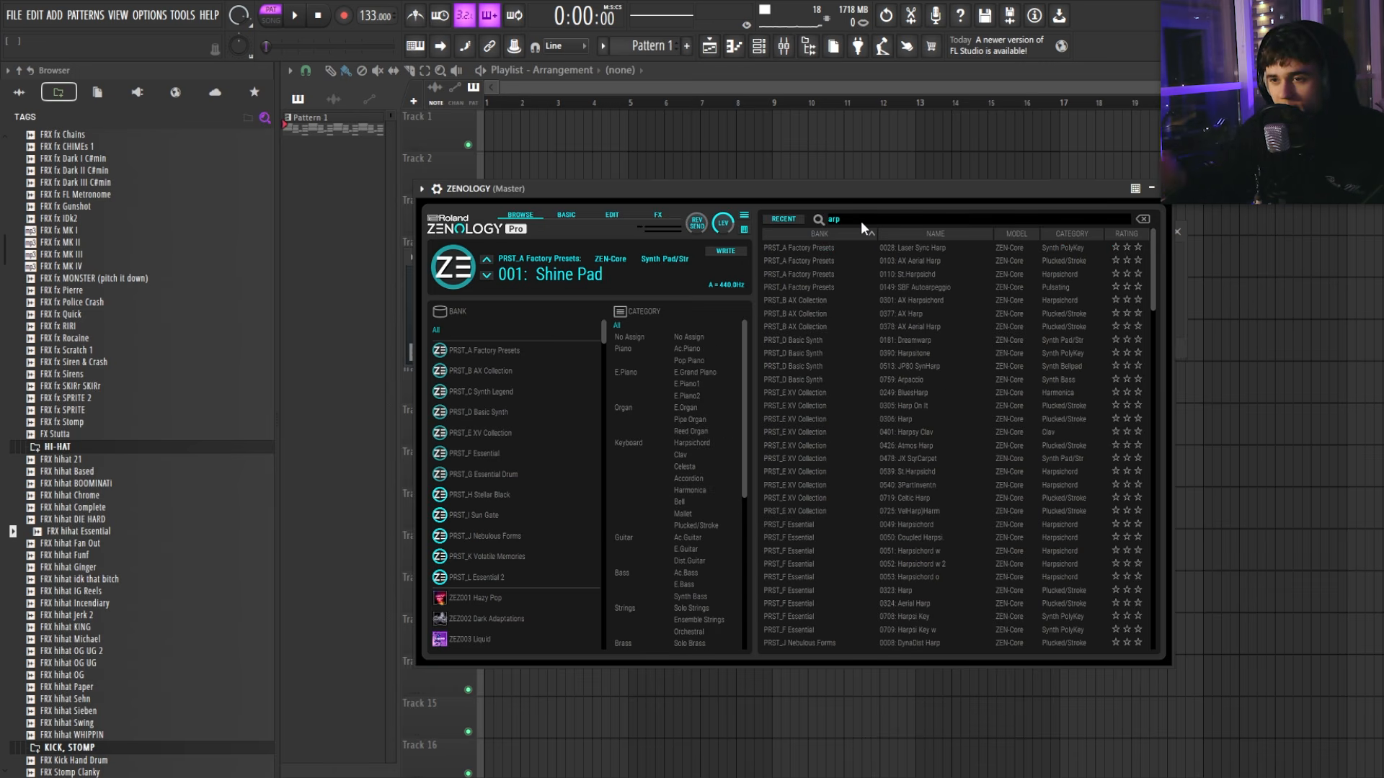
pyautogui.click(877, 218)
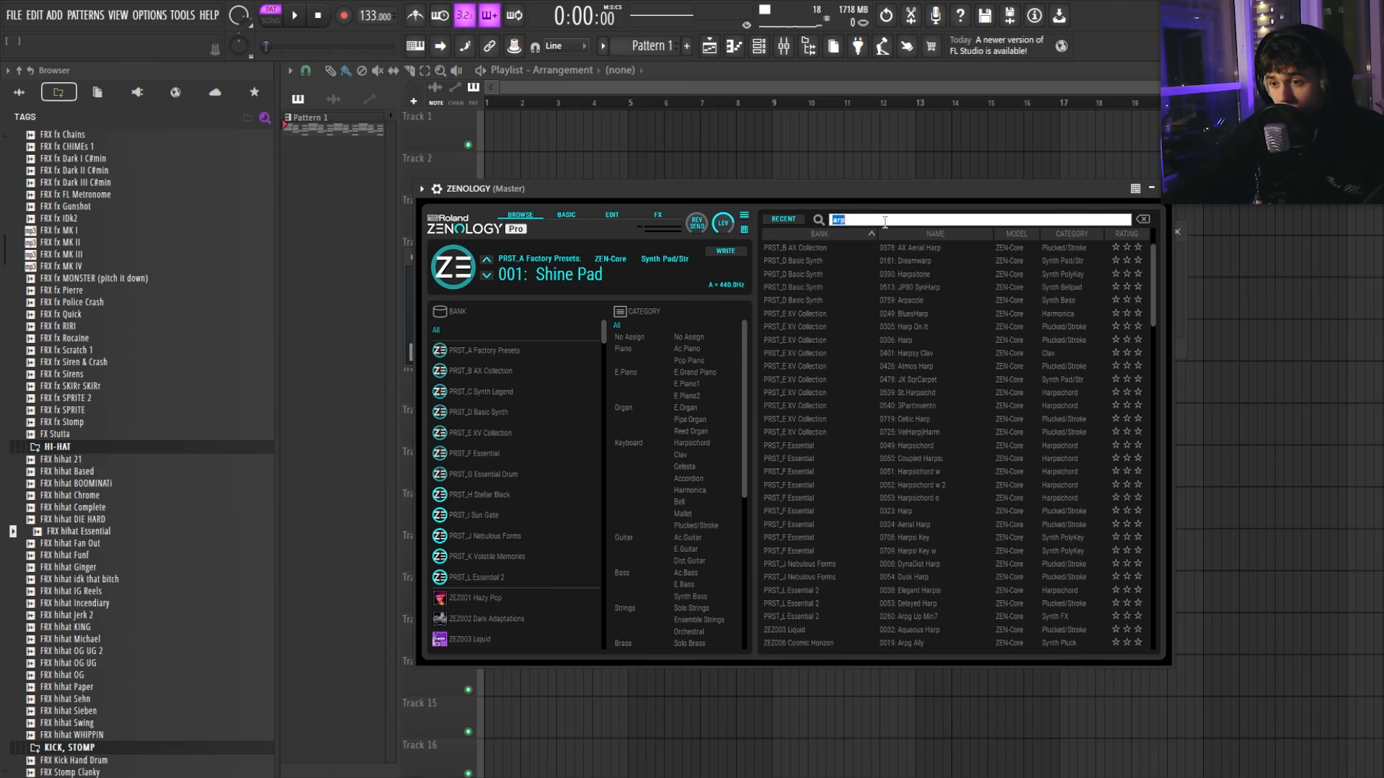
pyautogui.scroll(-10, 950, 474)
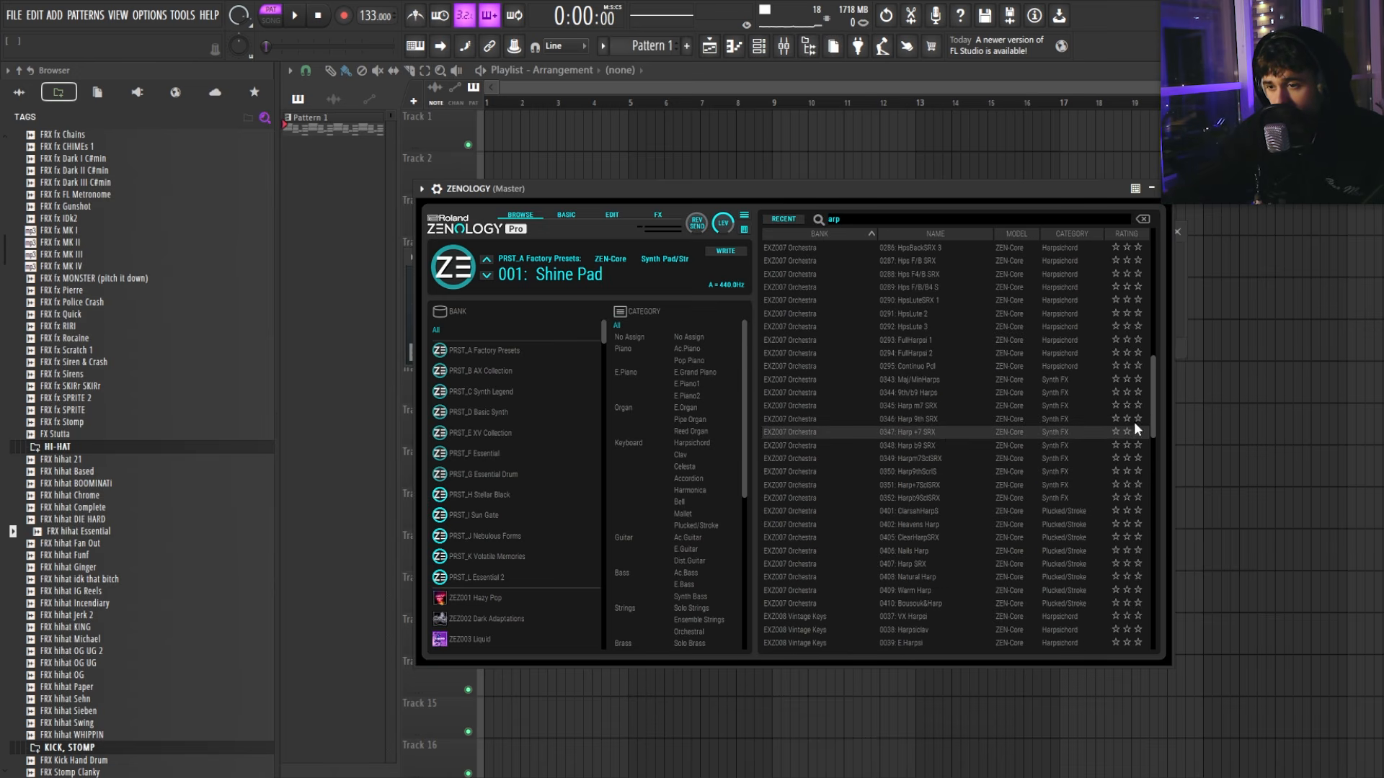
pyautogui.moveTo(1153, 425); pyautogui.dragTo(1154, 642)
pyautogui.click(1164, 188)
pyautogui.click(558, 312)
# Step: Add a Serum 2 channel, browse its Factory Arp presets, and paste the chord notes into it
pyautogui.click(636, 347)
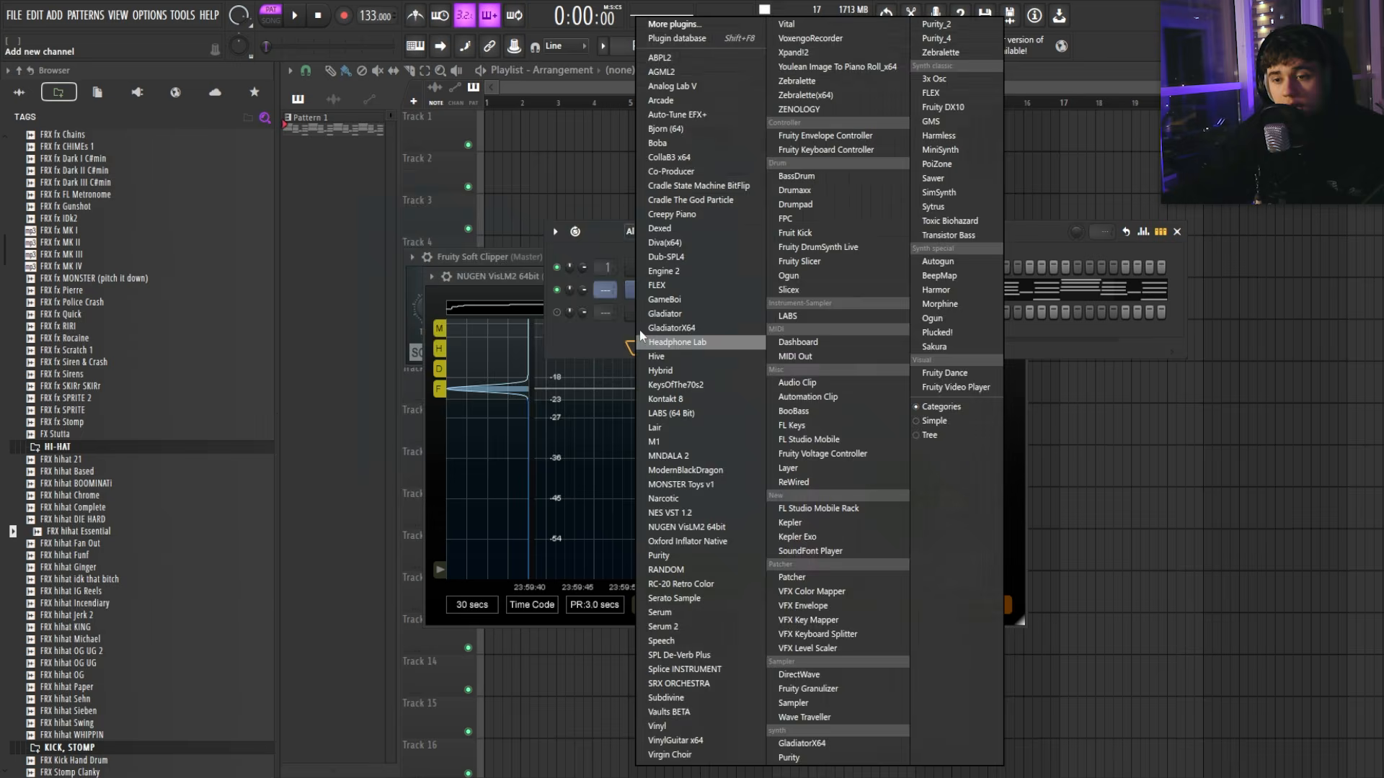
pyautogui.click(663, 626)
pyautogui.click(774, 200)
pyautogui.moveTo(773, 257)
pyautogui.moveTo(956, 257)
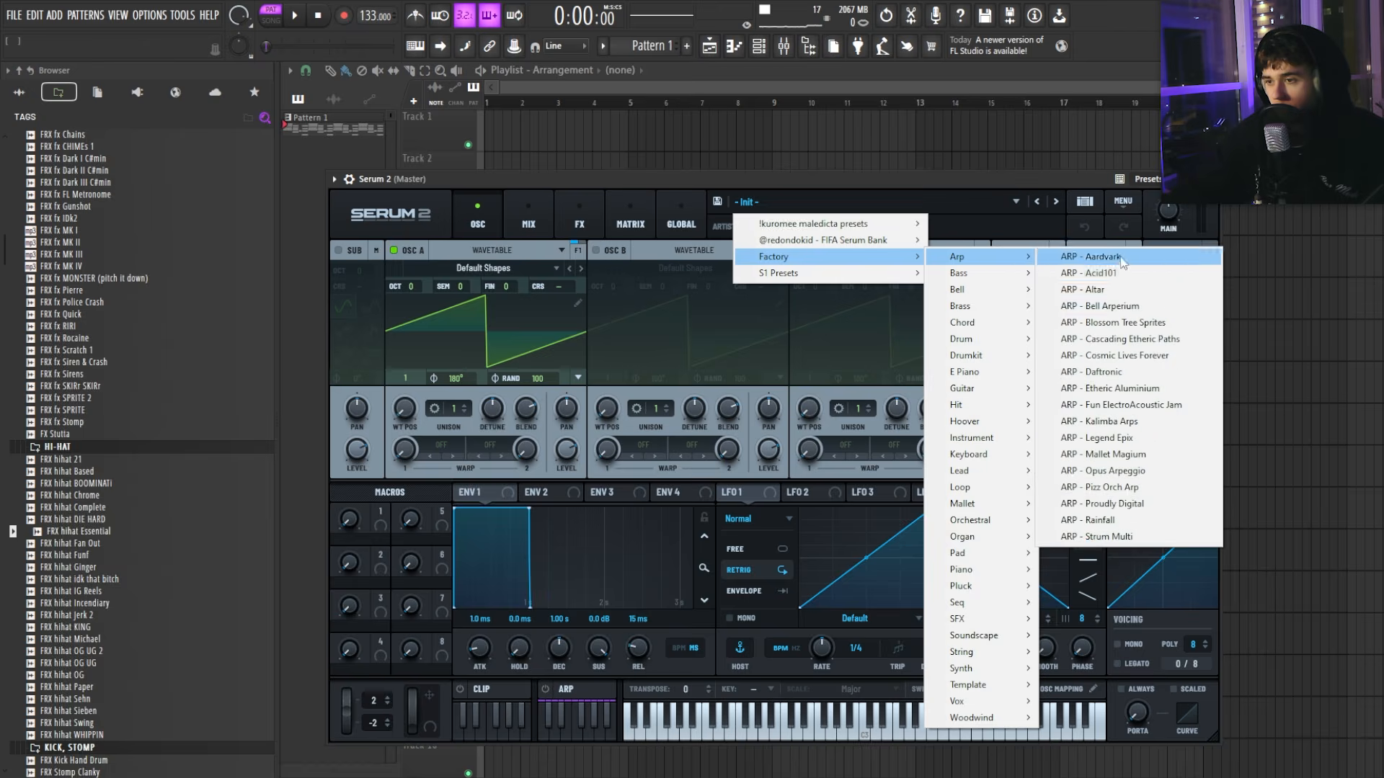
pyautogui.hotkey('ctrl', 'v')
pyautogui.press('space')
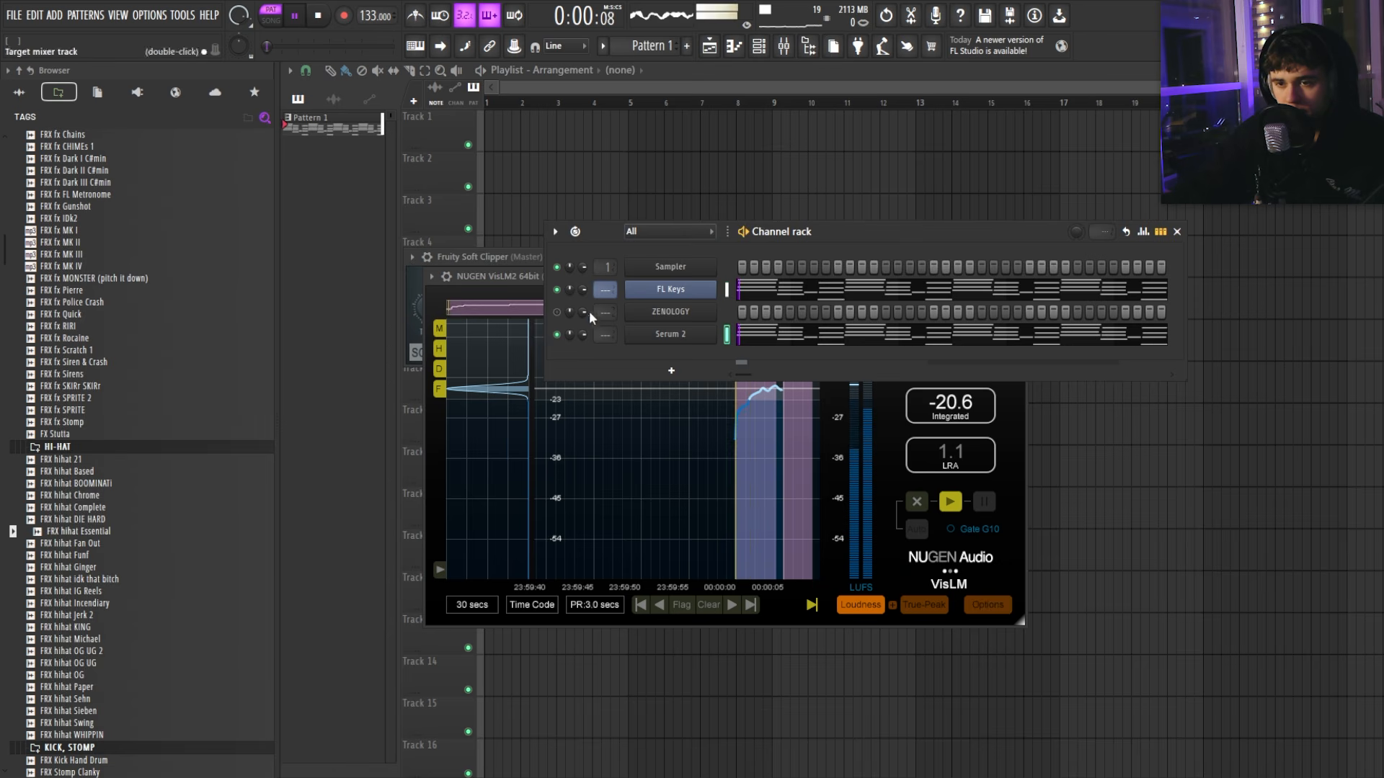
# Step: Audition arp presets such as Arp - Garden in Serum 2, ending on Arp - Adapt
pyautogui.click(670, 335)
pyautogui.press('space')
pyautogui.press('space')
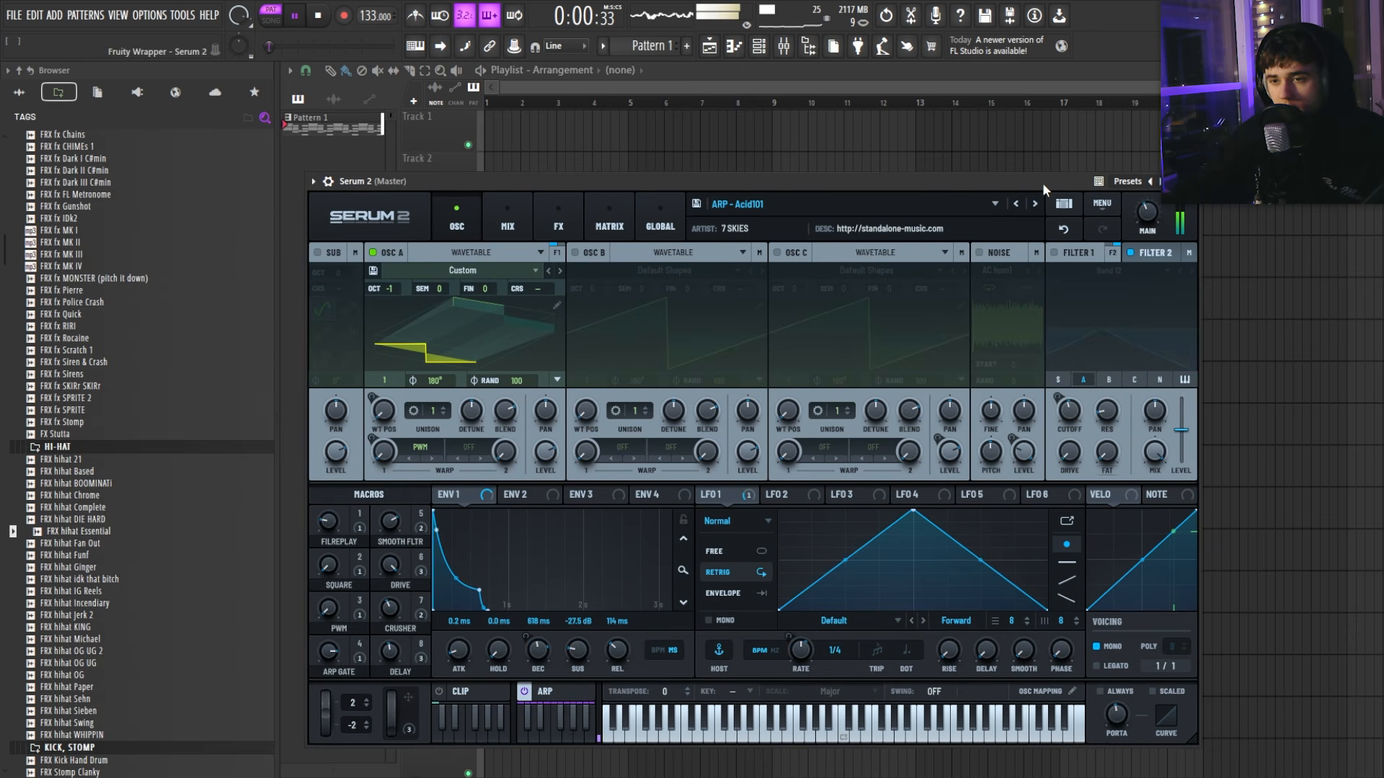
pyautogui.click(1027, 202)
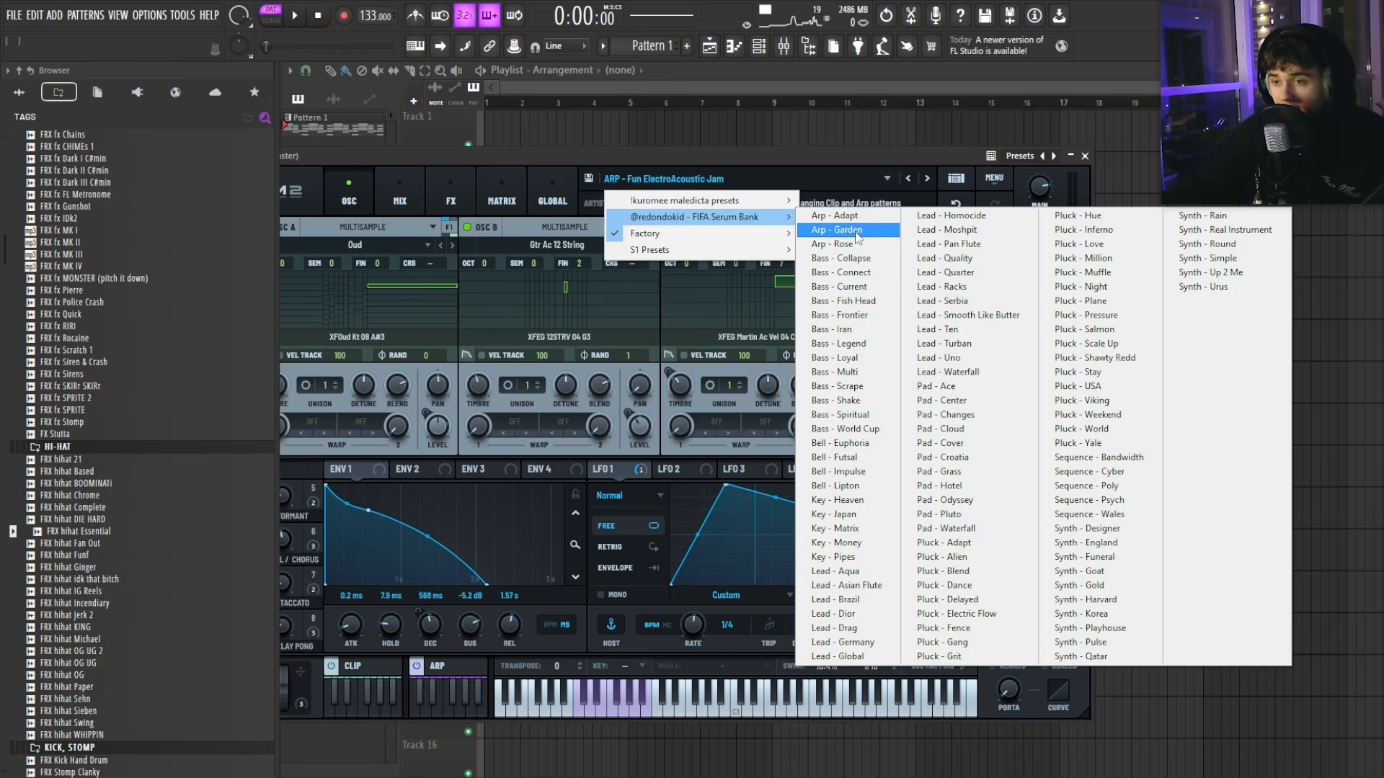
pyautogui.click(848, 231)
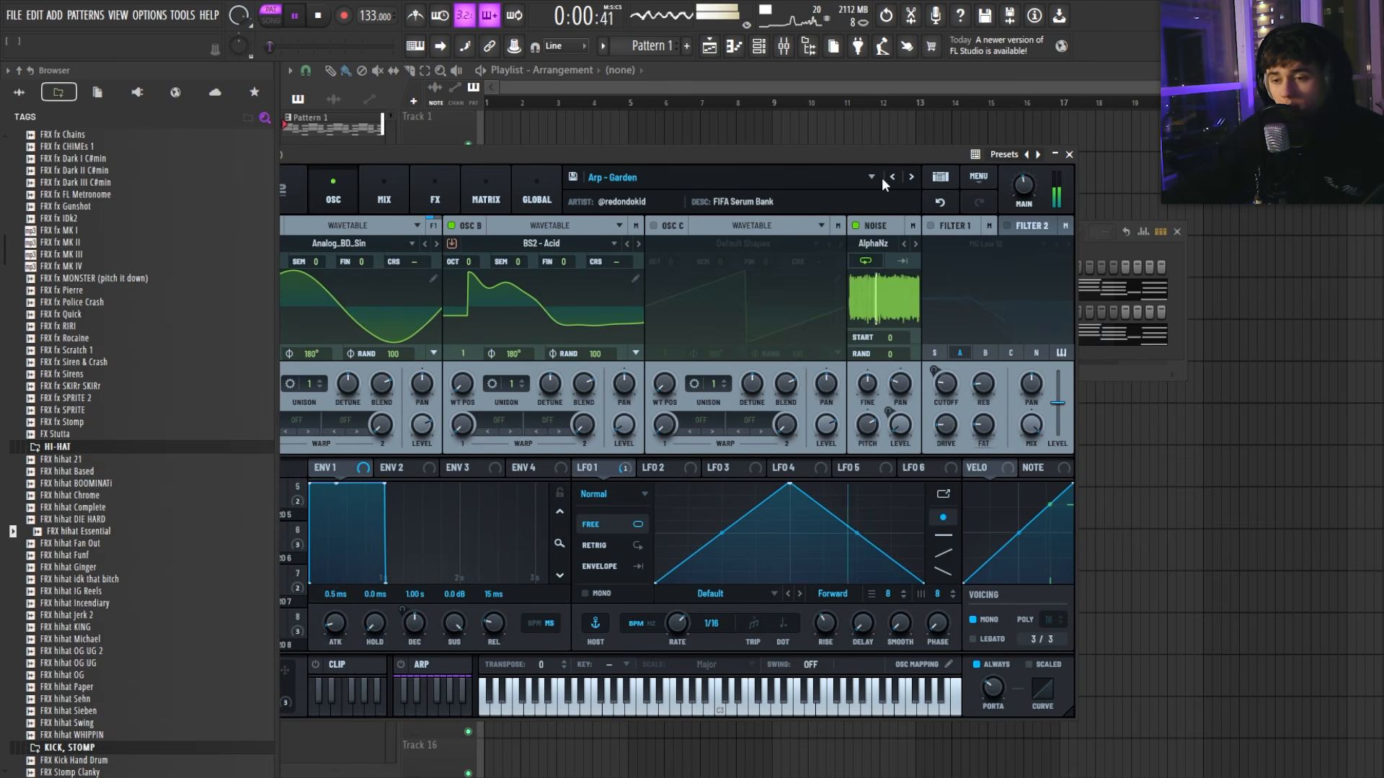
pyautogui.click(909, 177)
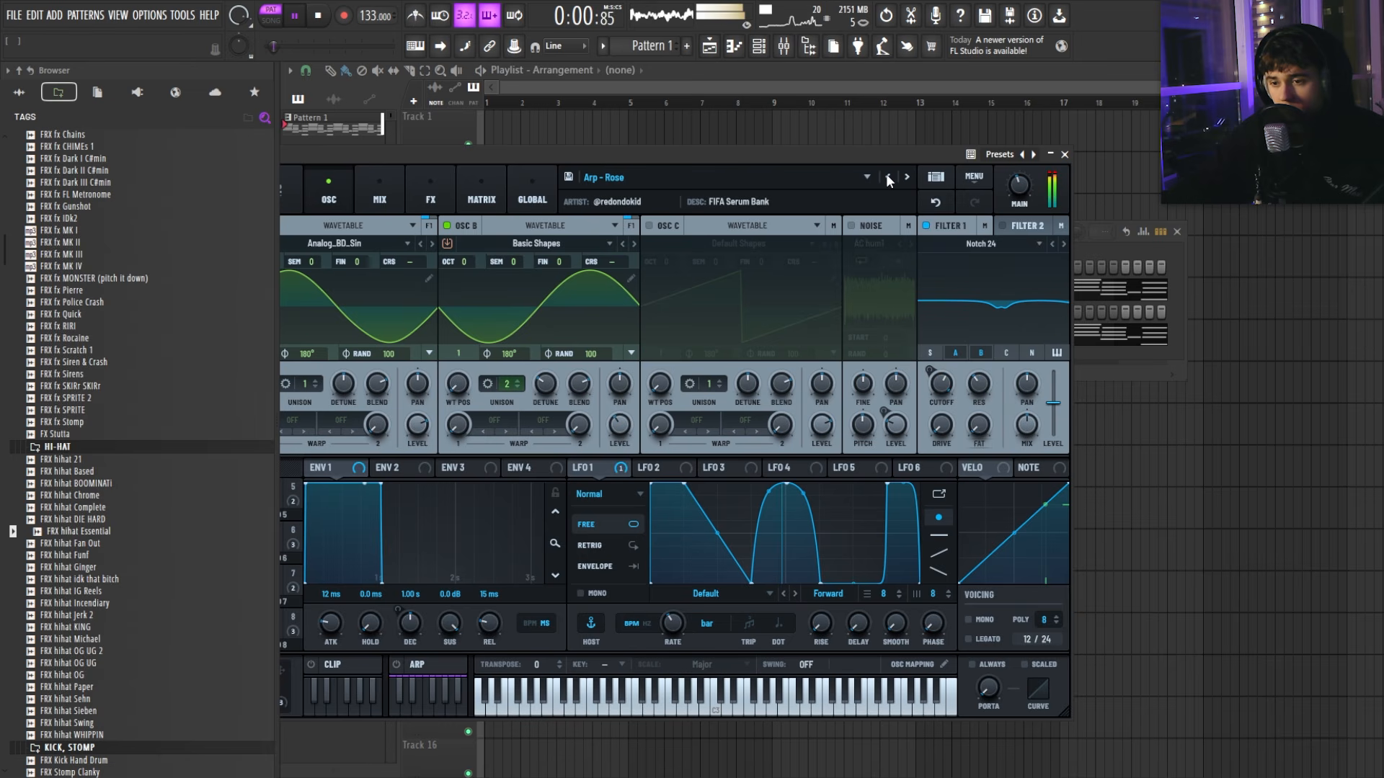
pyautogui.click(886, 175)
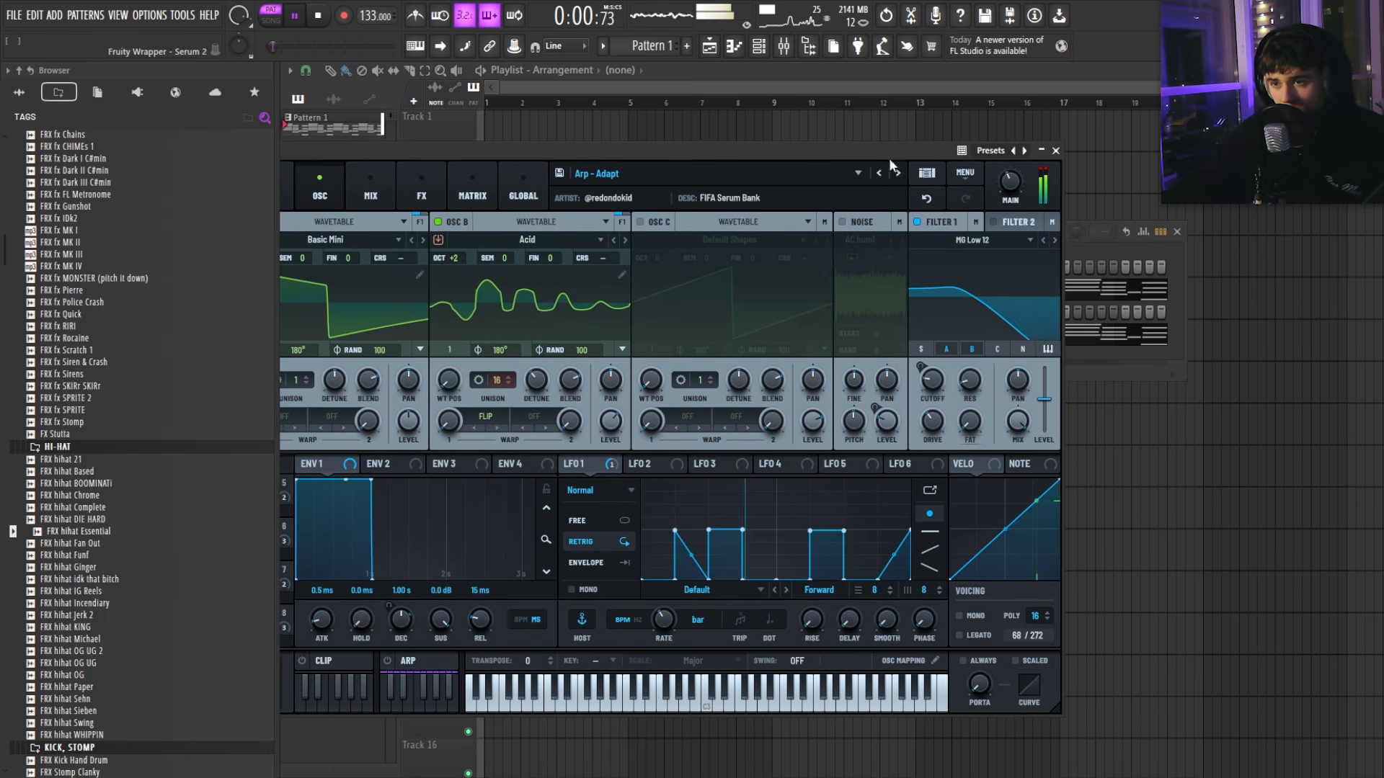
pyautogui.click(1057, 151)
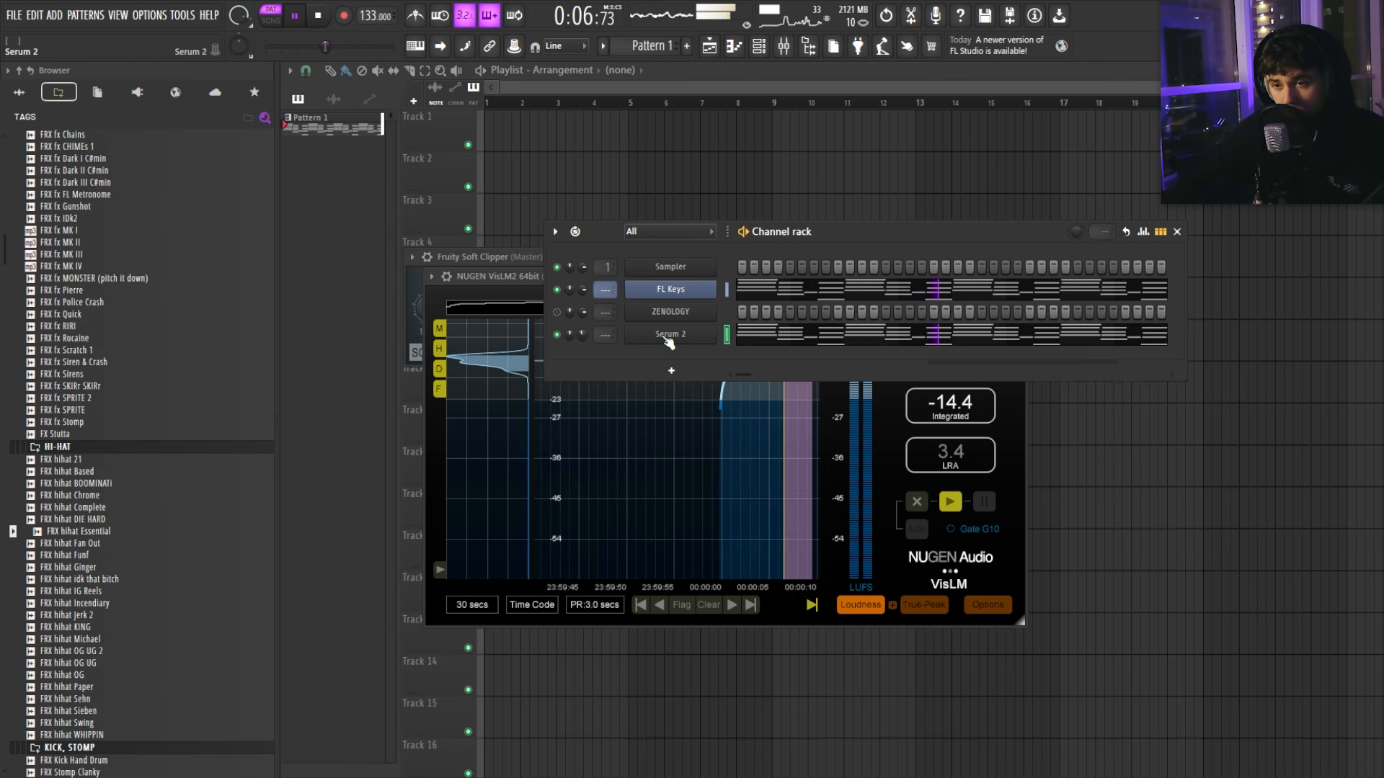
# Step: In the FL Keys piano roll, place the first high melody note, a D#6, above the chords
pyautogui.click(743, 290)
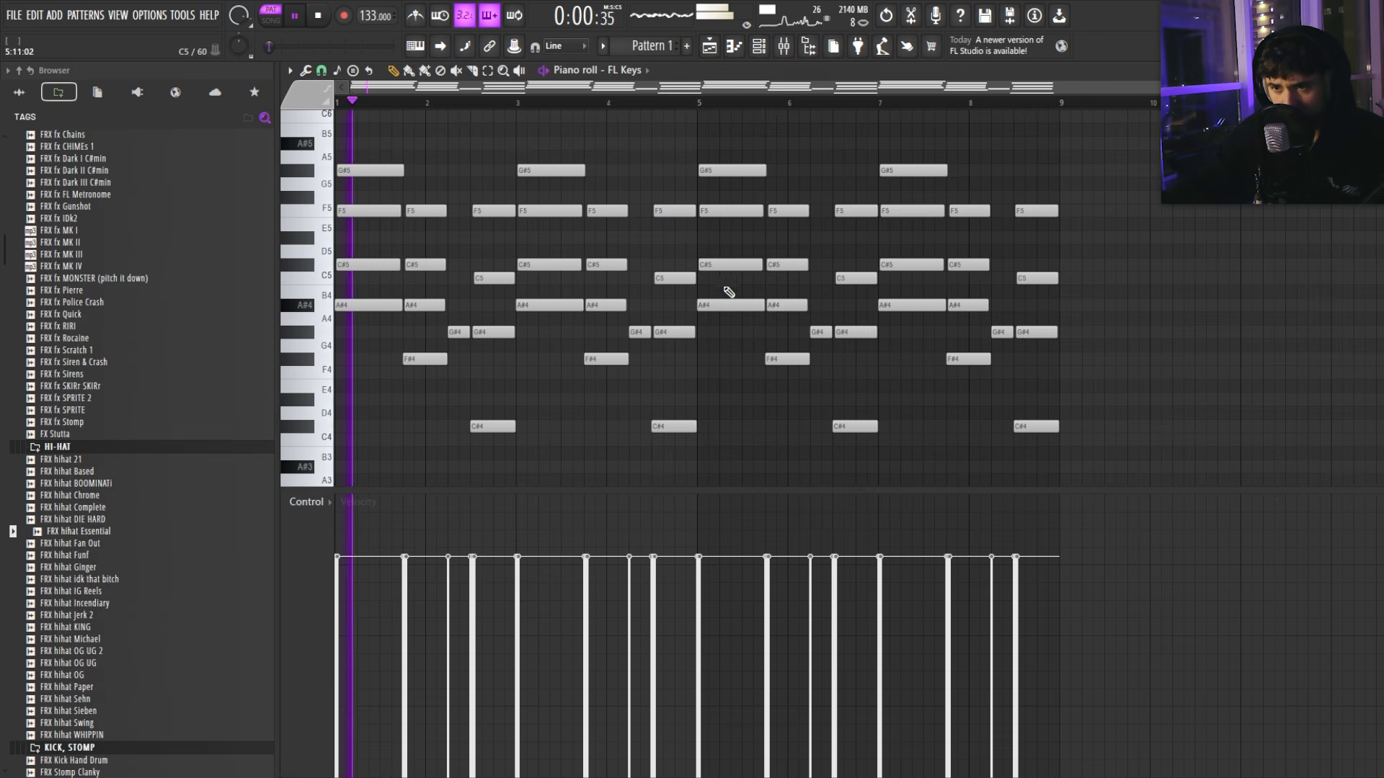
pyautogui.press('space')
pyautogui.scroll(5, 465, 238)
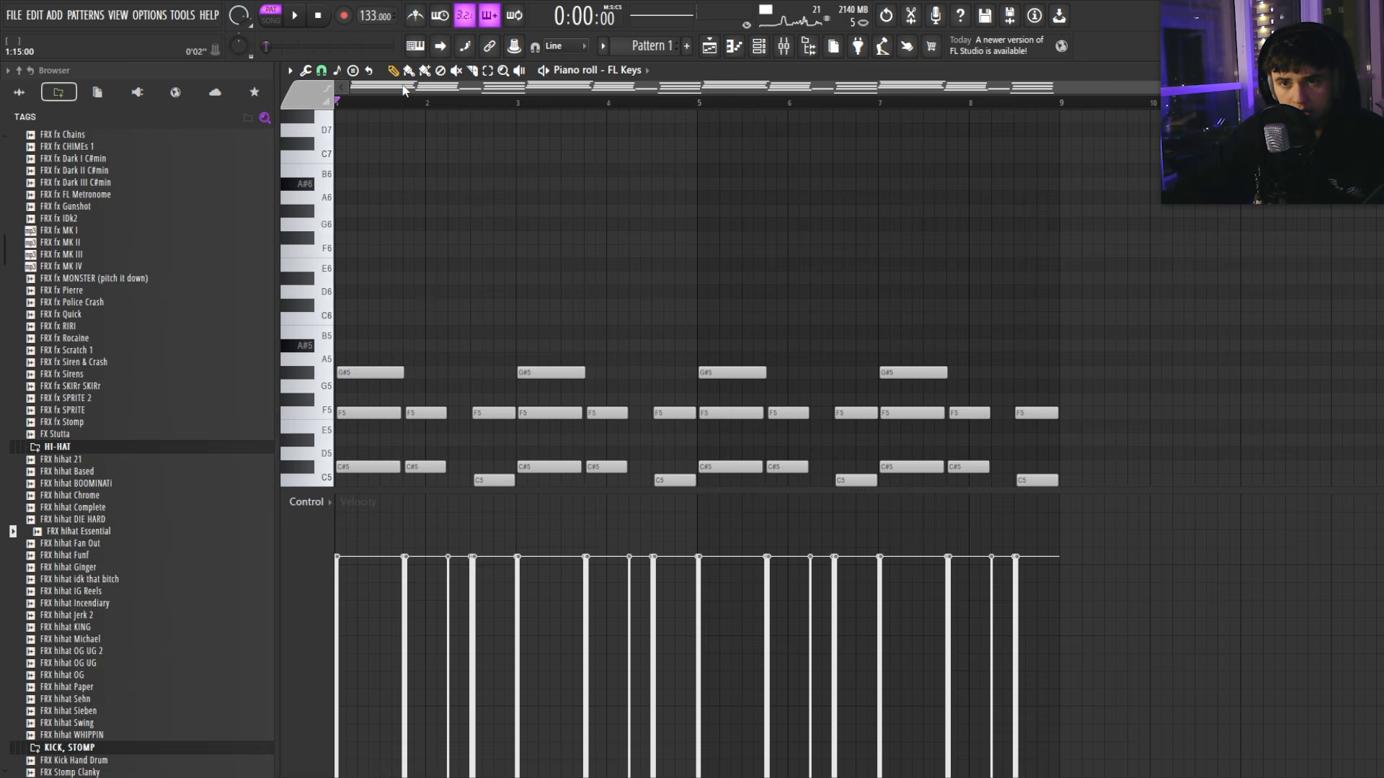
pyautogui.scroll(4, 402, 139)
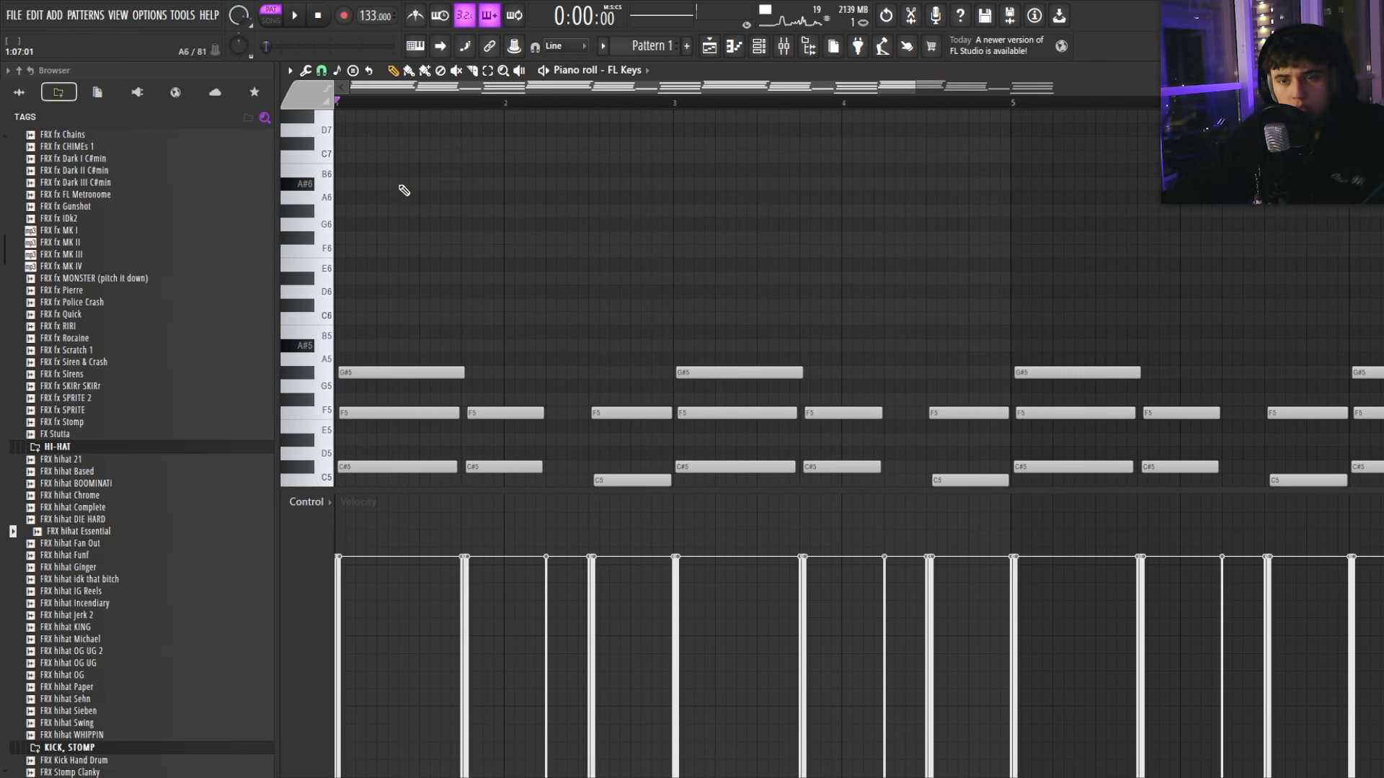
pyautogui.scroll(-1, 389, 216)
pyautogui.click(364, 265)
pyautogui.rightClick(351, 267)
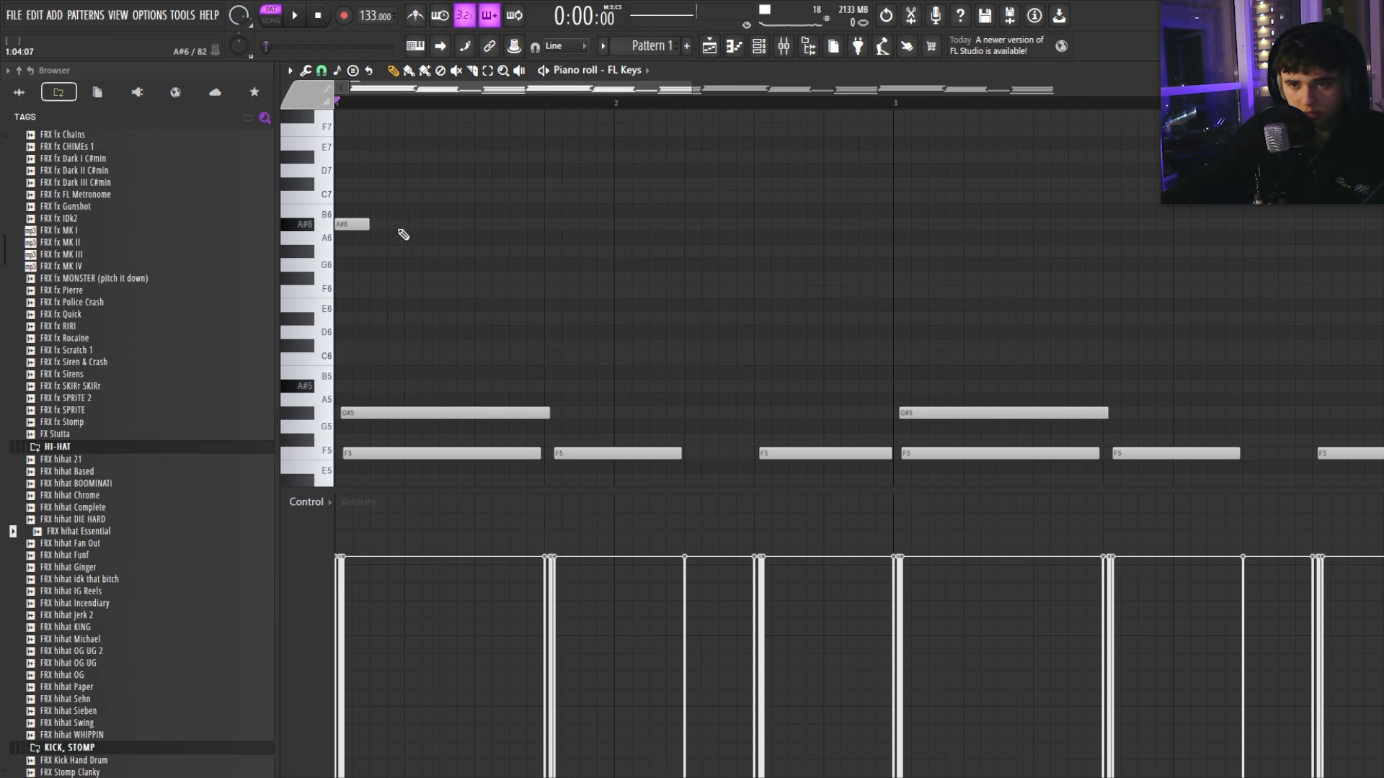
pyautogui.click(387, 319)
pyautogui.scroll(2, 403, 310)
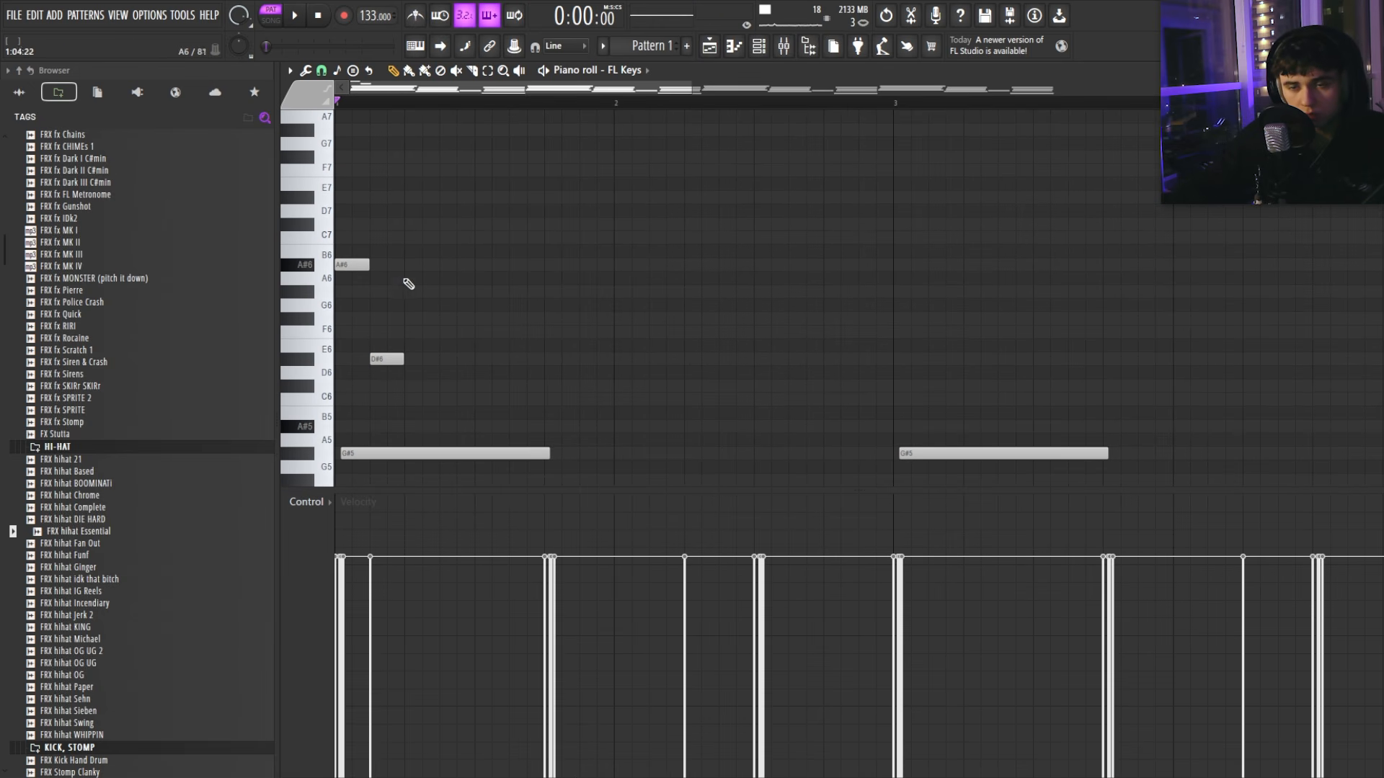
# Step: Add the descending melody notes, pitching them to F6, D#6, C6, C#6 and G#5
pyautogui.click(450, 333)
pyautogui.click(486, 319)
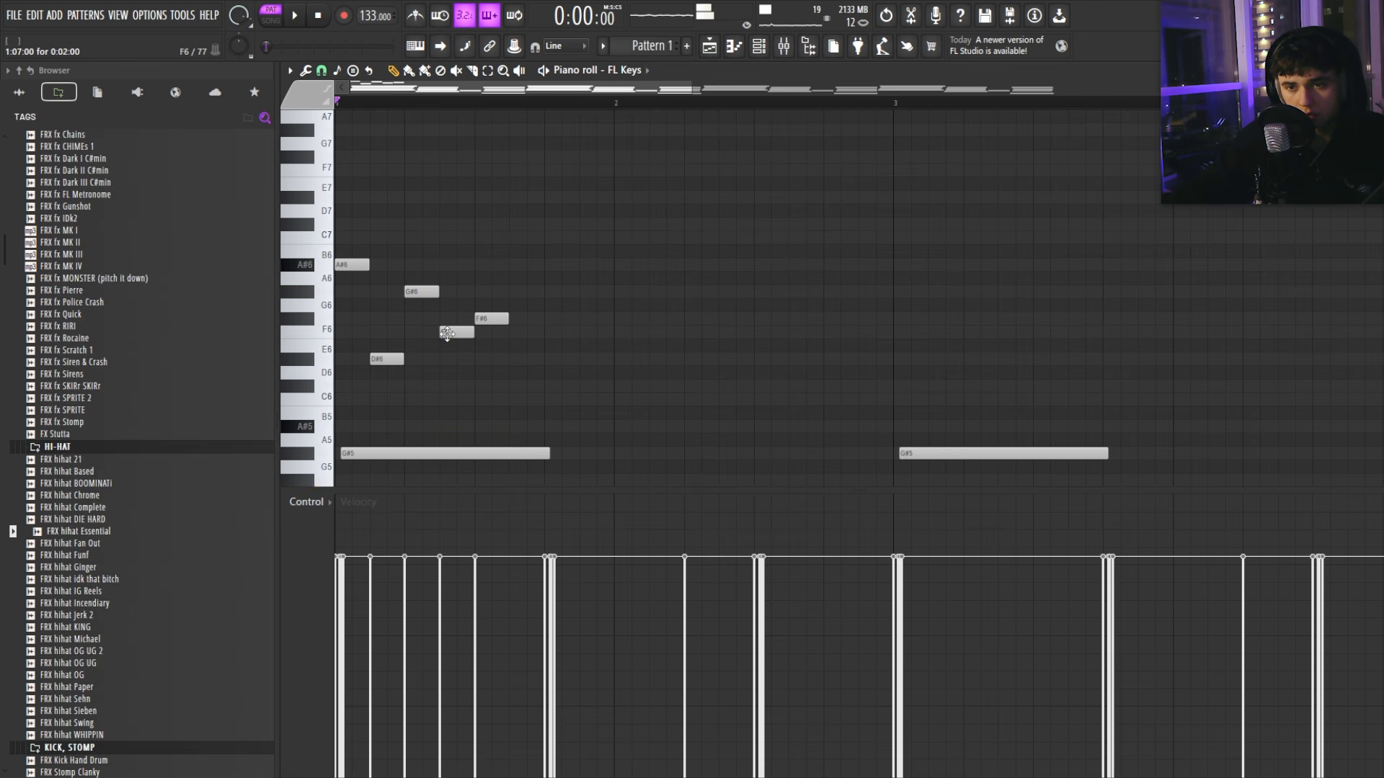
pyautogui.moveTo(451, 321); pyautogui.dragTo(449, 337)
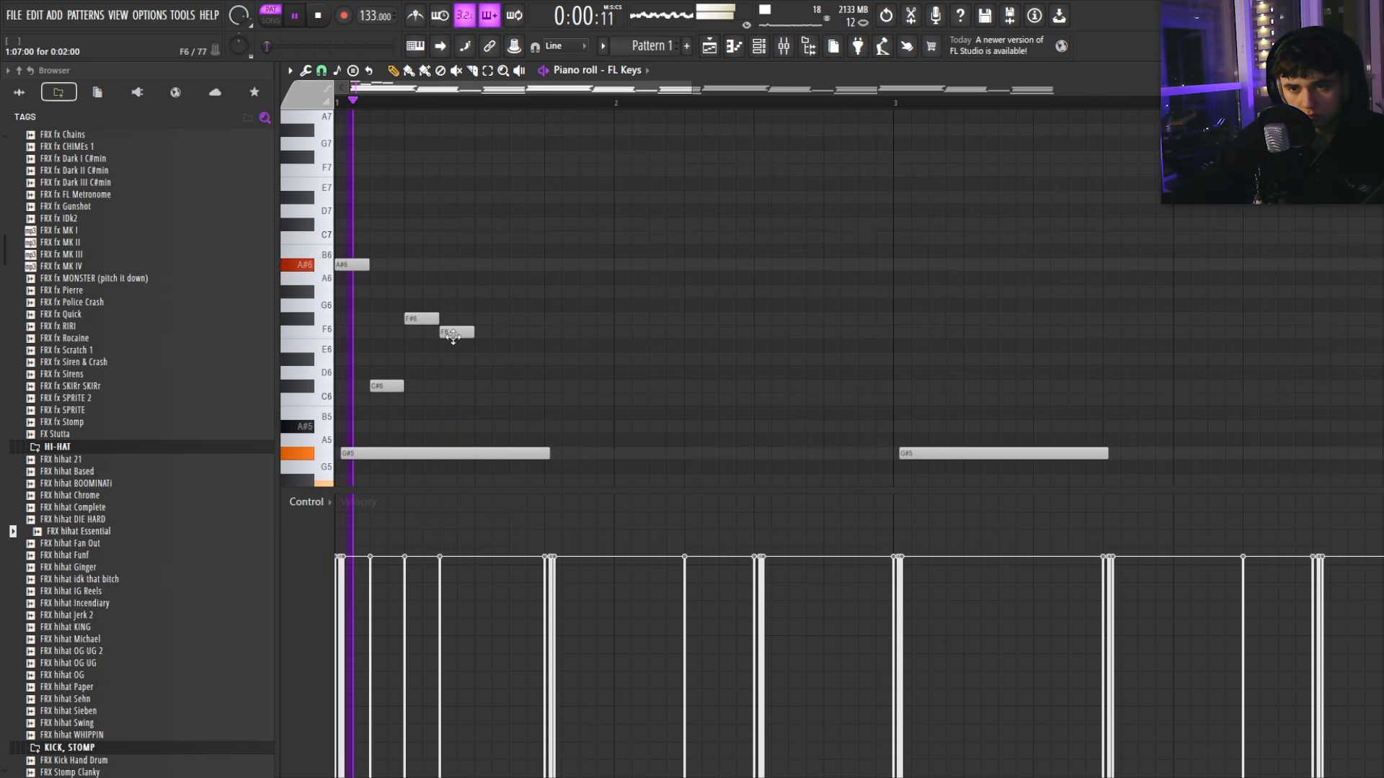
pyautogui.moveTo(452, 333); pyautogui.dragTo(452, 360)
pyautogui.press('space')
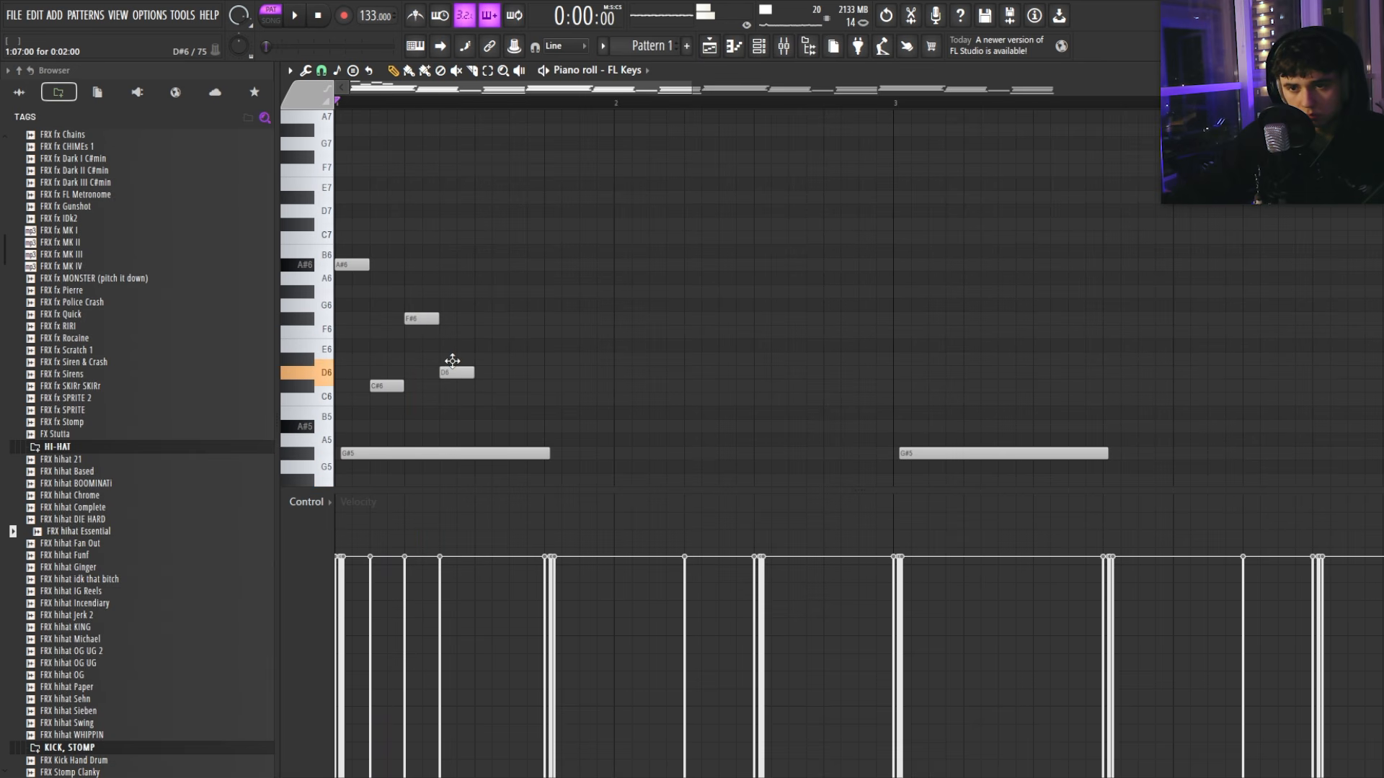
pyautogui.click(517, 386)
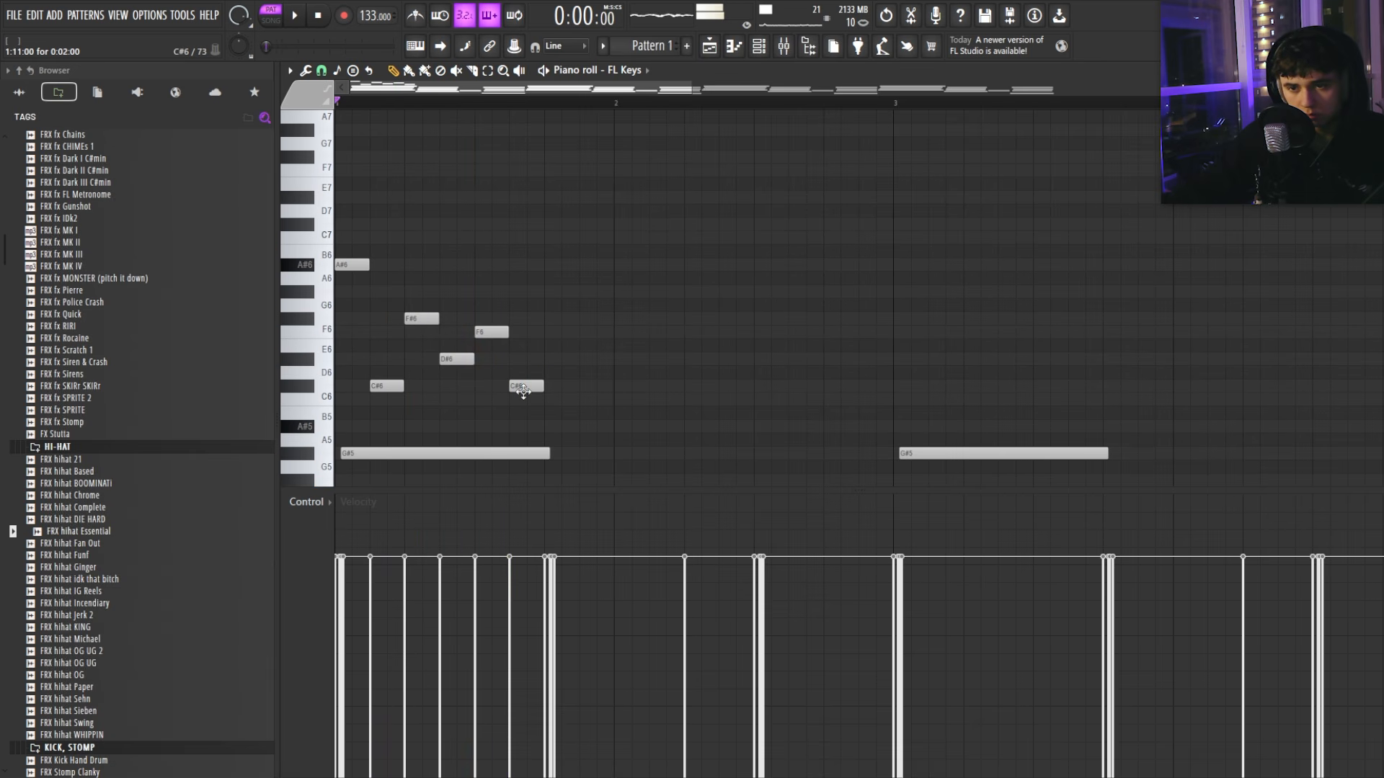
pyautogui.press('space')
pyautogui.moveTo(523, 390); pyautogui.dragTo(524, 403)
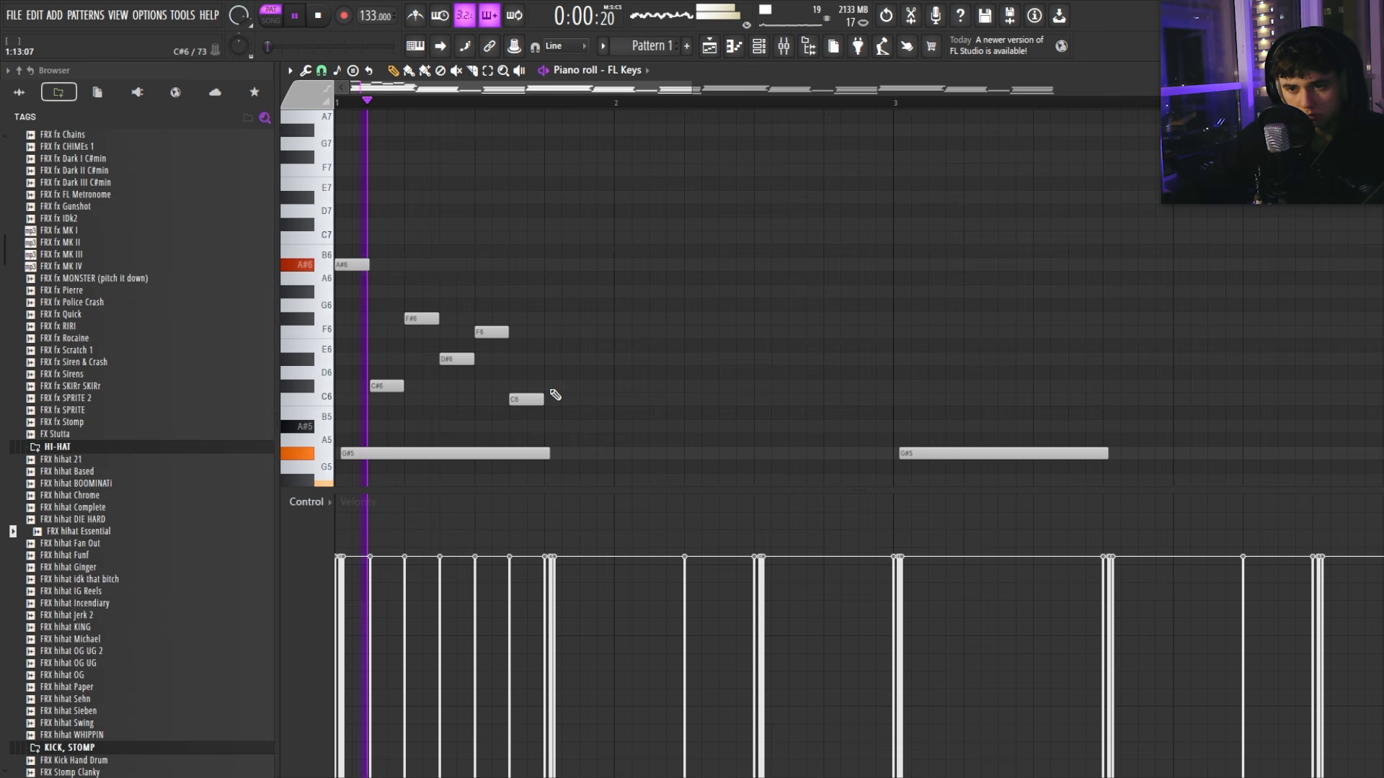
pyautogui.scroll(-1, 556, 395)
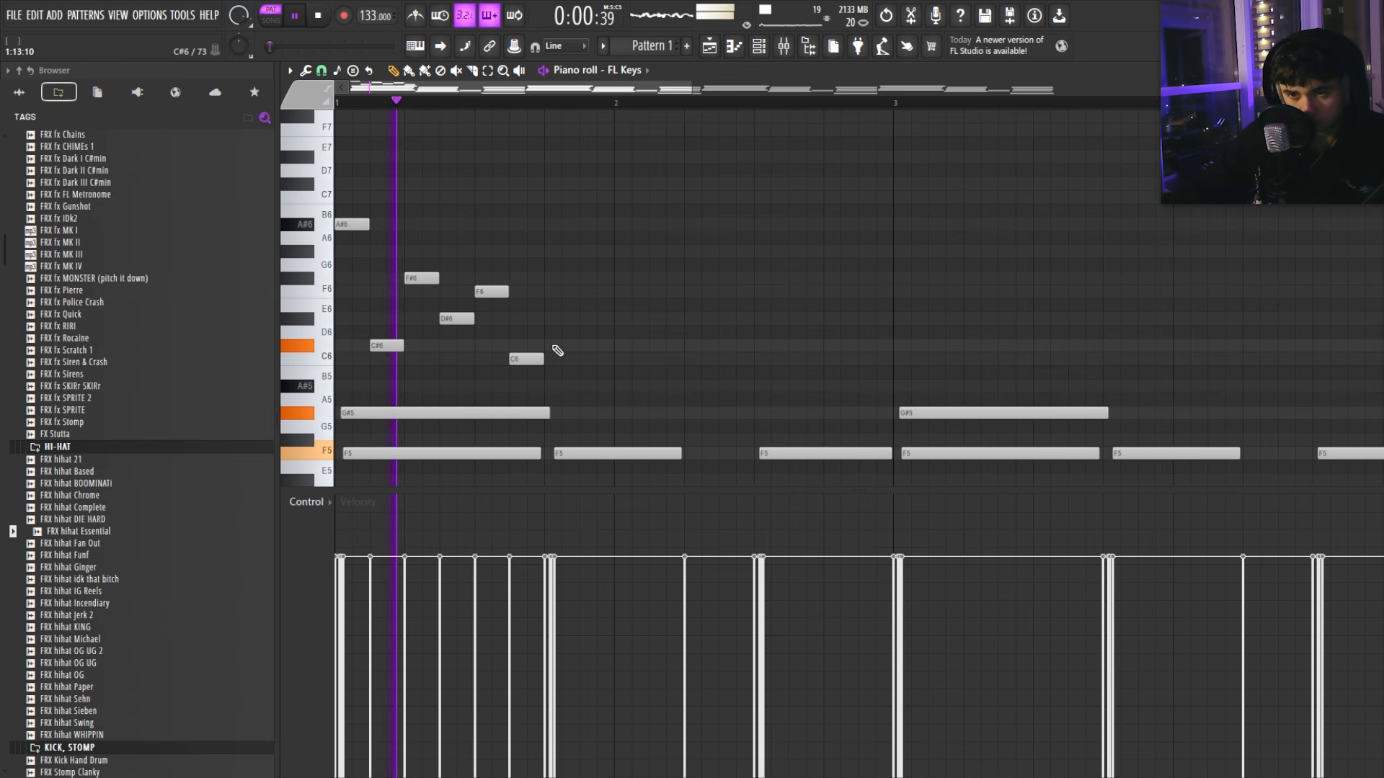
pyautogui.click(562, 346)
pyautogui.click(608, 413)
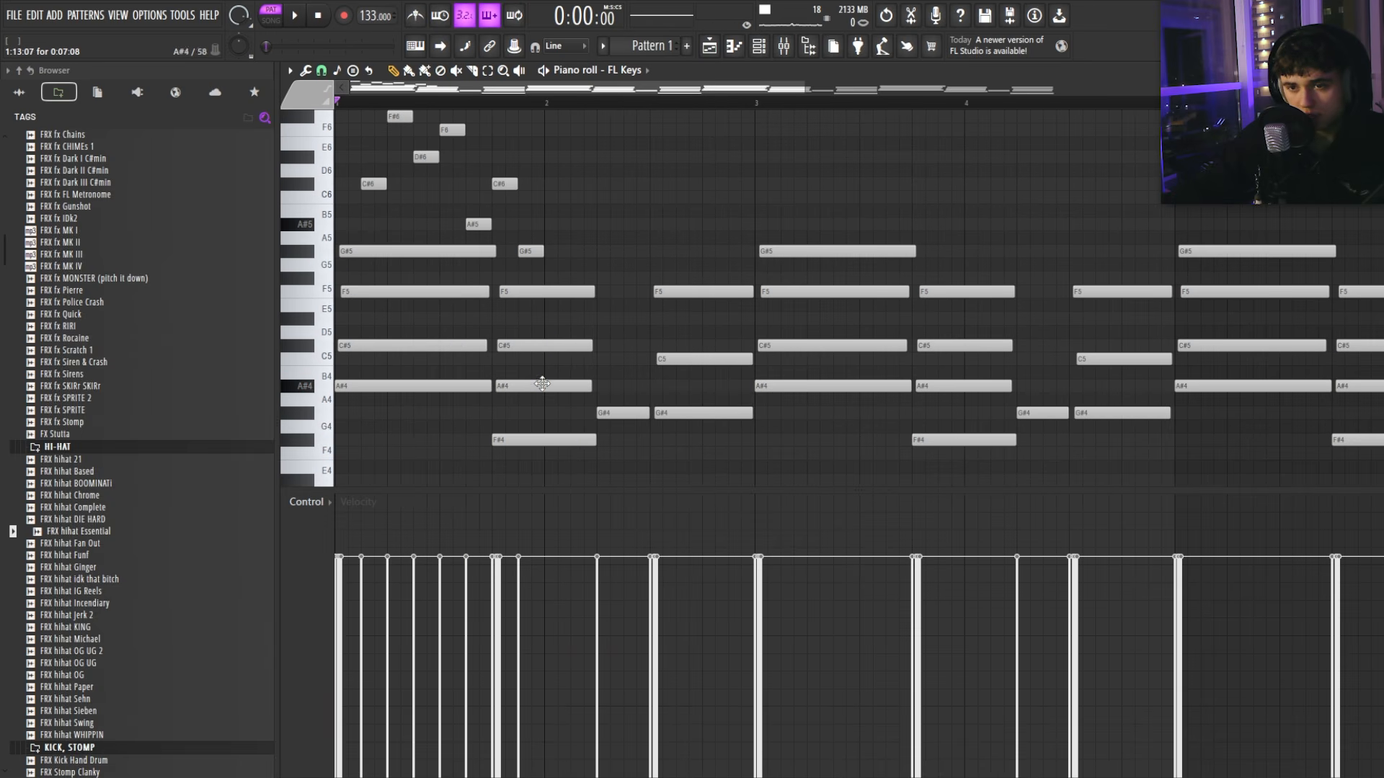
pyautogui.scroll(1, 570, 288)
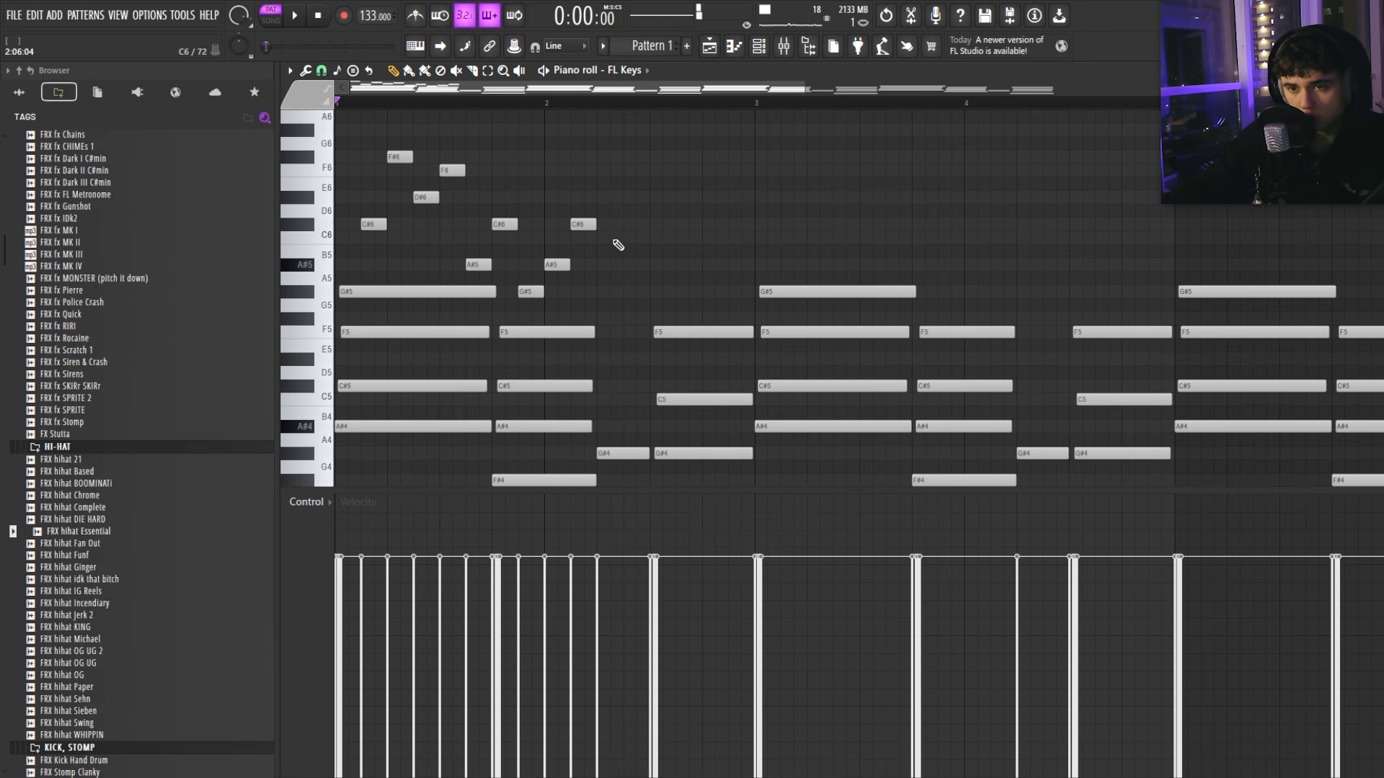
# Step: Duplicate the A#5, C#6 and F6 group, then delete the extra copies and the short F#6 note
pyautogui.rightClick(609, 196)
pyautogui.press('space')
pyautogui.moveTo(639, 152); pyautogui.dragTo(557, 289)
pyautogui.hotkey('ctrl', 'b')
pyautogui.hotkey('ctrl', 'b')
pyautogui.keyDown('ctrl'); pyautogui.click(743, 258); pyautogui.keyUp('ctrl')
pyautogui.rightClick(775, 169)
pyautogui.rightClick(742, 224)
pyautogui.rightClick(716, 264)
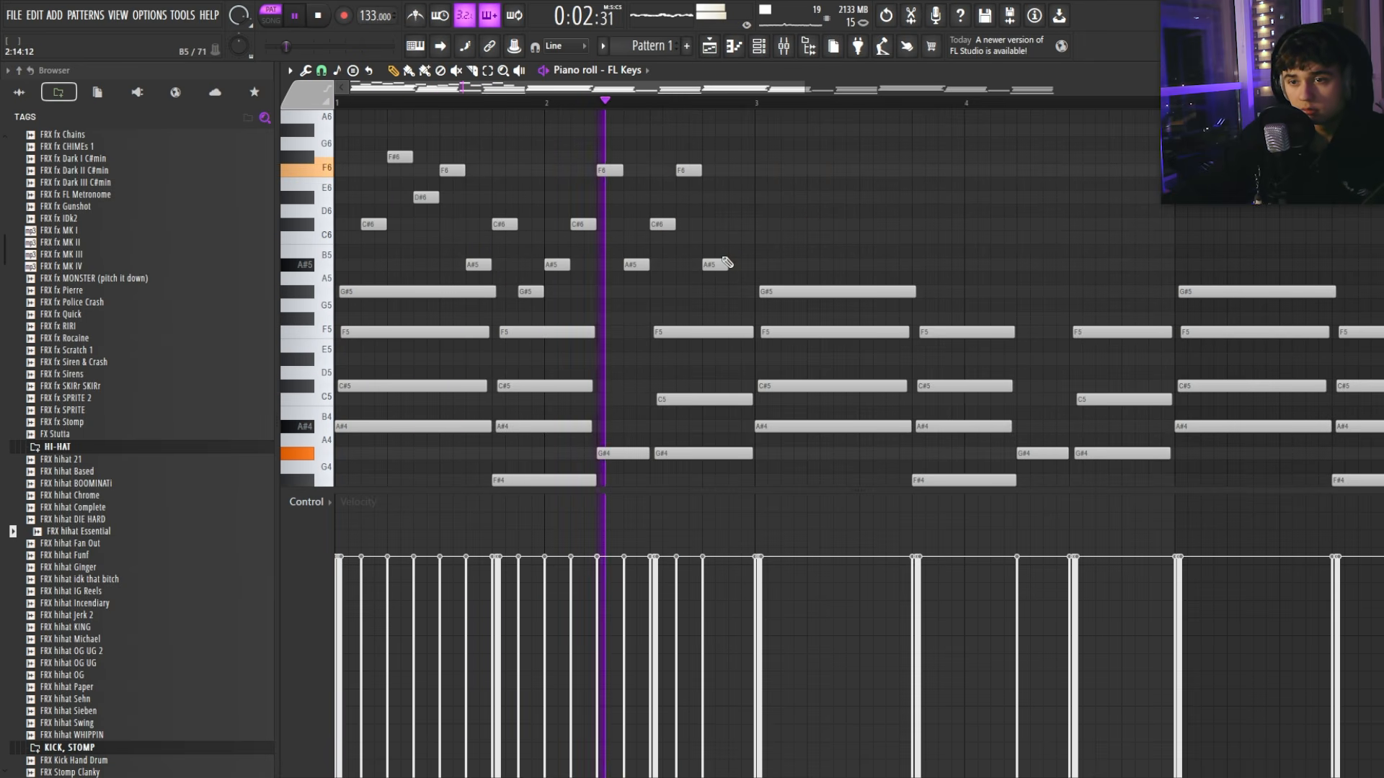
pyautogui.press('space')
pyautogui.rightClick(693, 171)
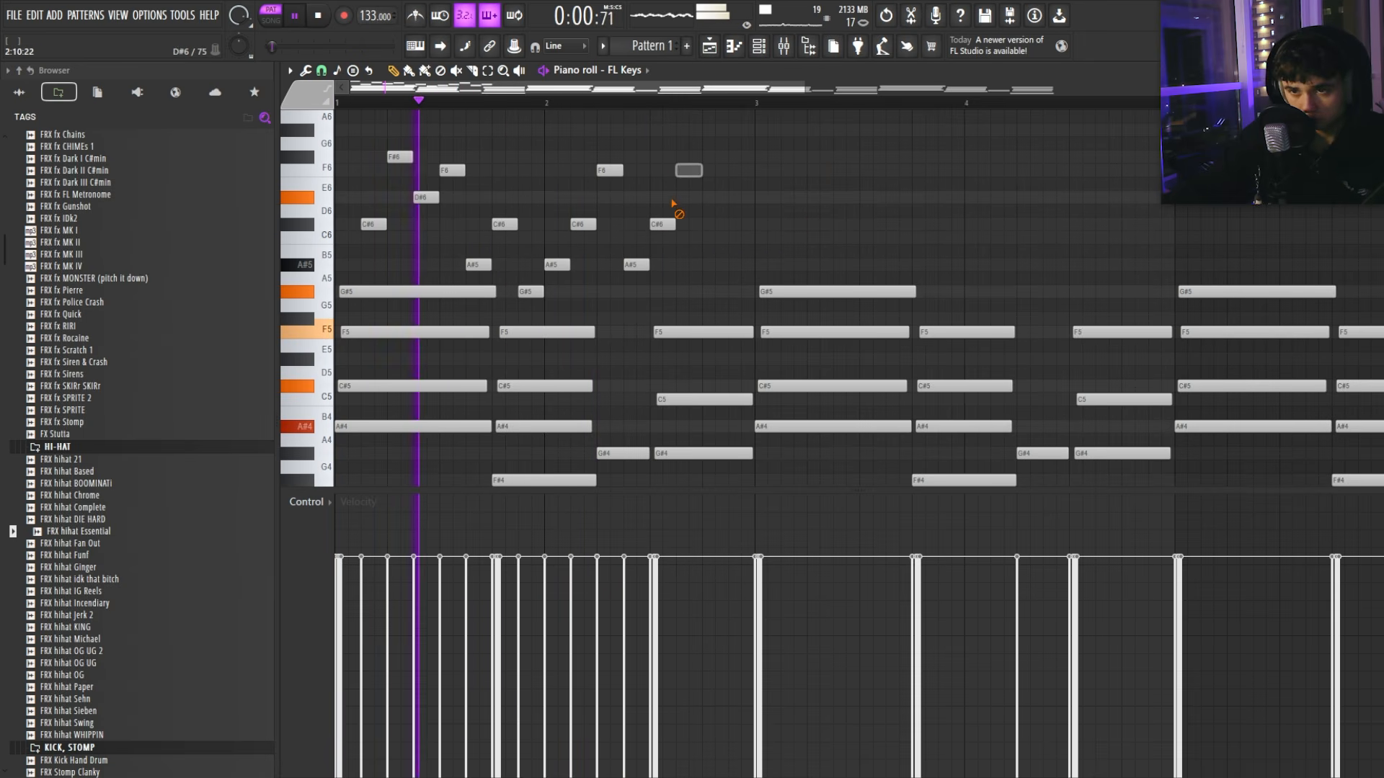
pyautogui.rightClick(663, 224)
pyautogui.rightClick(637, 264)
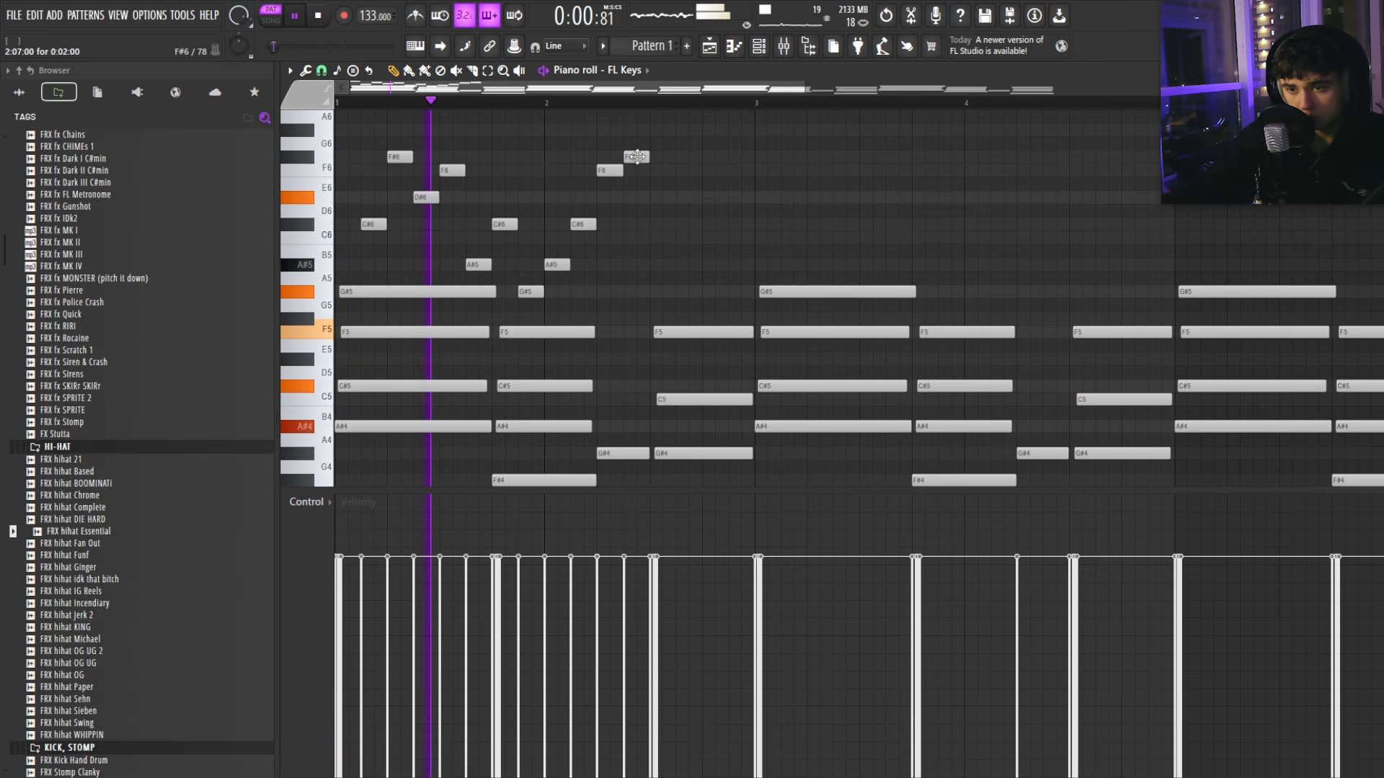
pyautogui.rightClick(628, 157)
# Step: Duplicate the four-note group, then shorten the F5, C5, G#4 chord and clone it as a second hit
pyautogui.press('space')
pyautogui.moveTo(643, 123); pyautogui.dragTo(545, 289)
pyautogui.hotkey('ctrl', 'b')
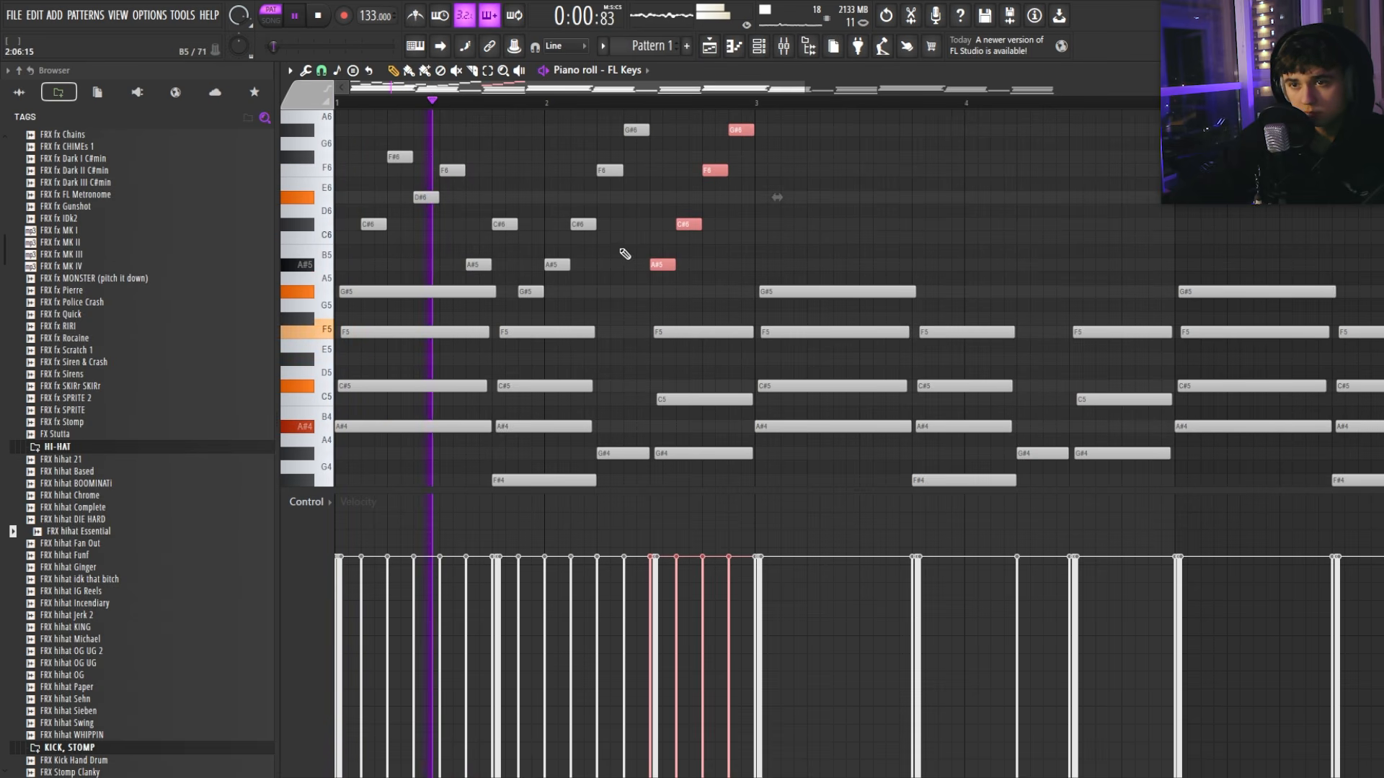
pyautogui.keyDown('ctrl'); pyautogui.click(624, 252); pyautogui.keyUp('ctrl')
pyautogui.scroll(2, 675, 232)
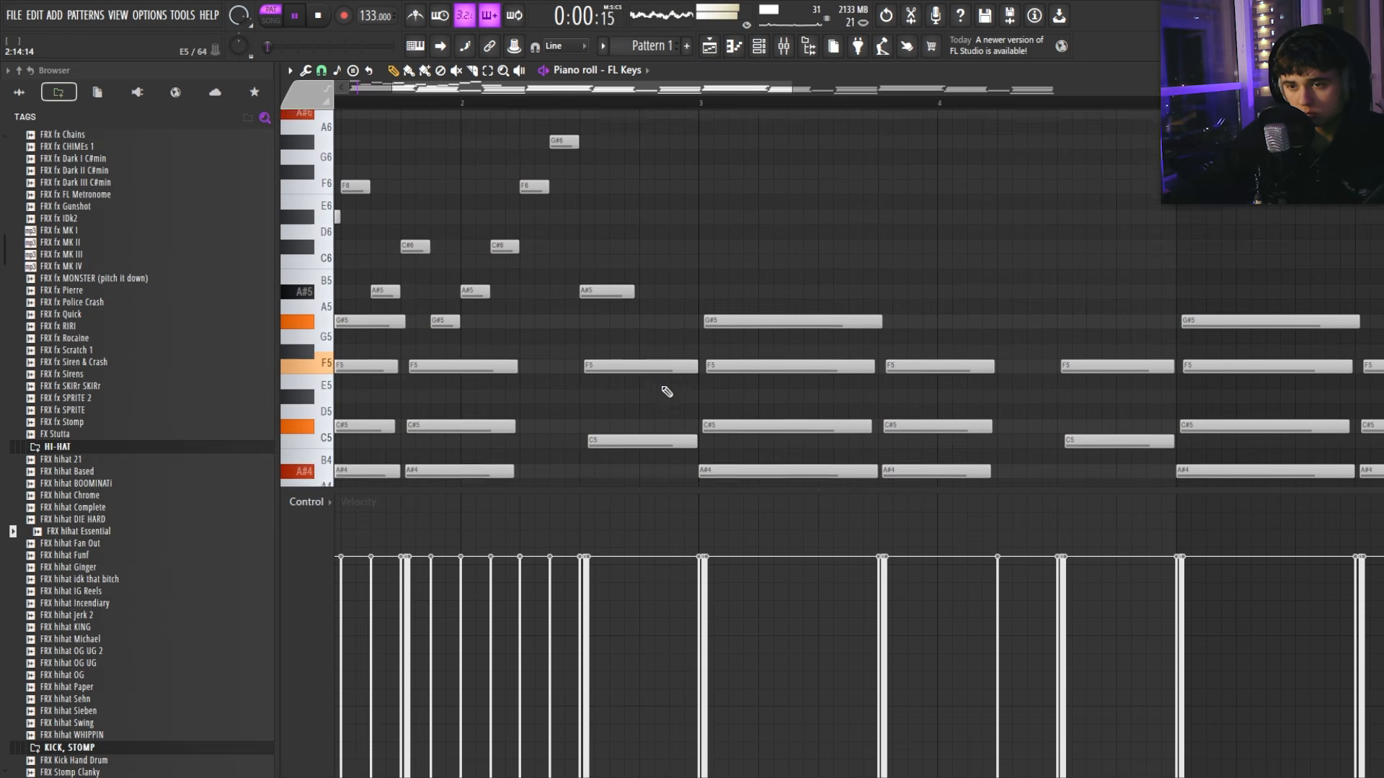
pyautogui.scroll(-1, 646, 316)
pyautogui.scroll(-2, 642, 306)
pyautogui.scroll(-2, 606, 253)
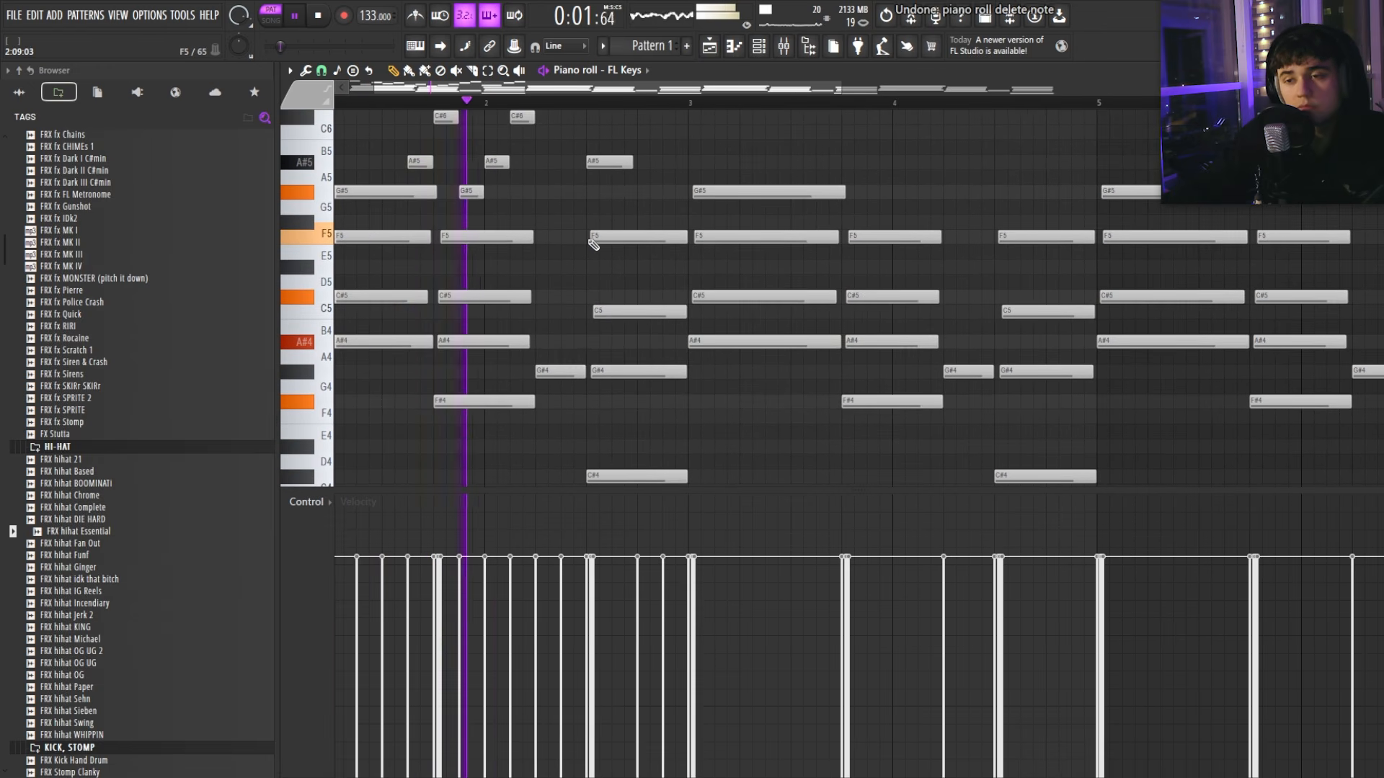
pyautogui.scroll(2, 613, 223)
pyautogui.moveTo(646, 145); pyautogui.dragTo(671, 144)
pyautogui.scroll(-3, 653, 186)
pyautogui.press('space')
pyautogui.press('space')
pyautogui.scroll(1, 655, 317)
pyautogui.scroll(-3, 634, 404)
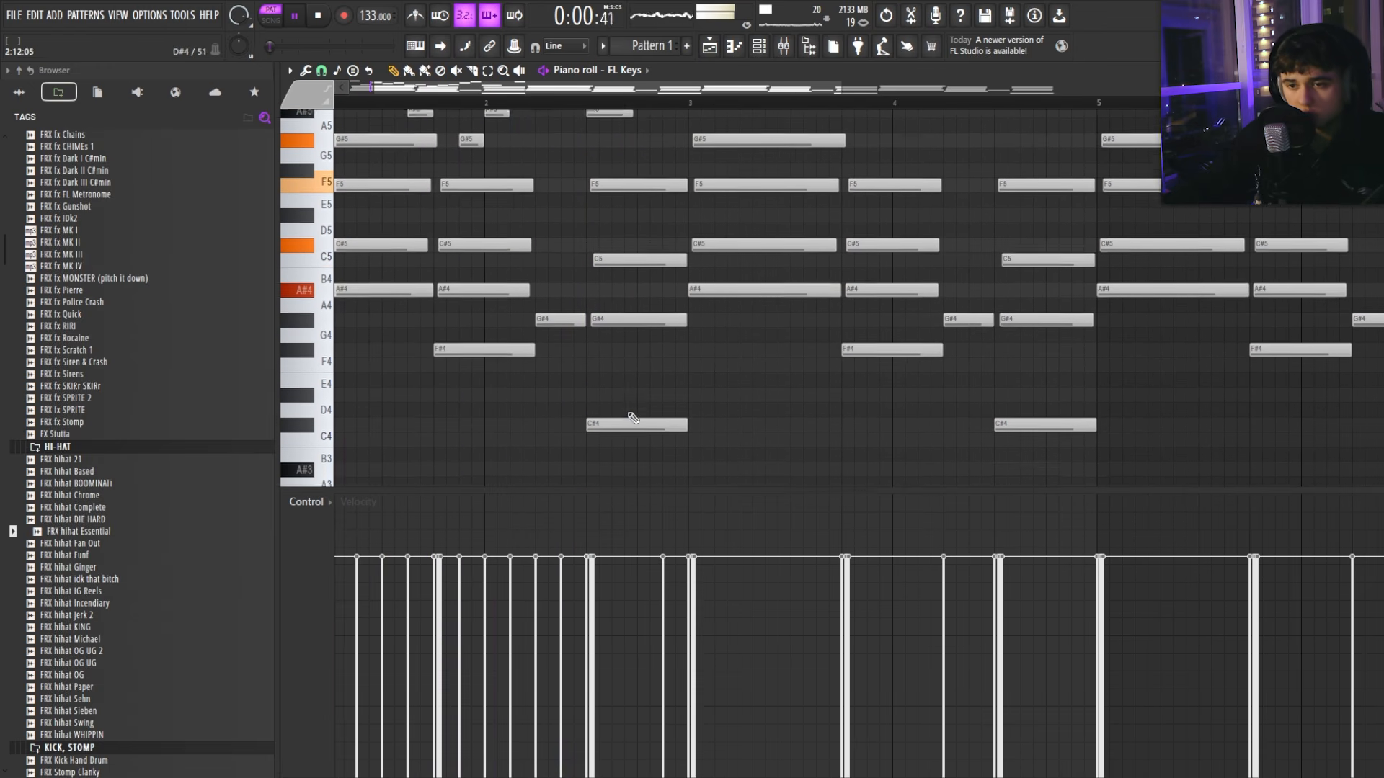
pyautogui.moveTo(630, 421); pyautogui.dragTo(625, 104)
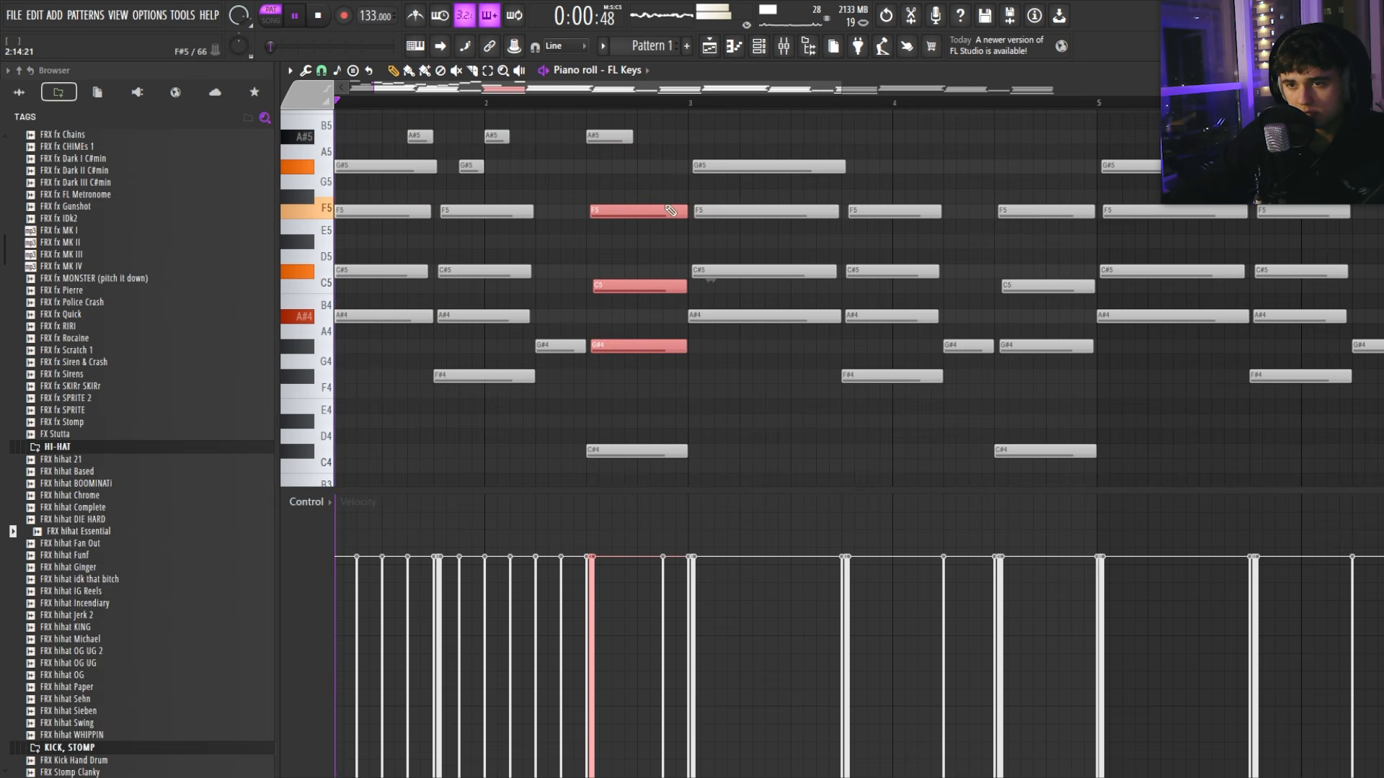
pyautogui.moveTo(684, 210); pyautogui.dragTo(633, 210)
pyautogui.moveTo(612, 209); pyautogui.dragTo(661, 206)
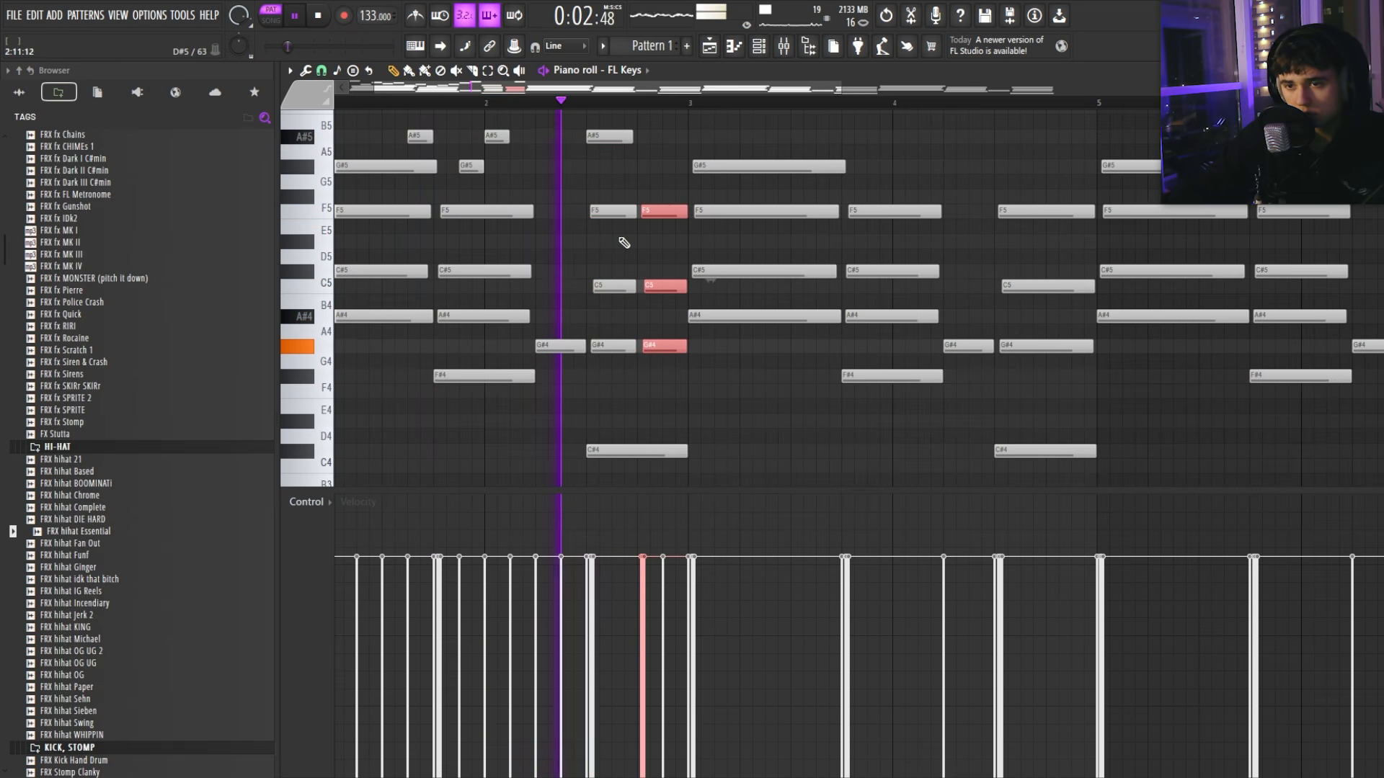
# Step: Add another A#5 note with a C#6 note above that hit
pyautogui.scroll(3, 649, 239)
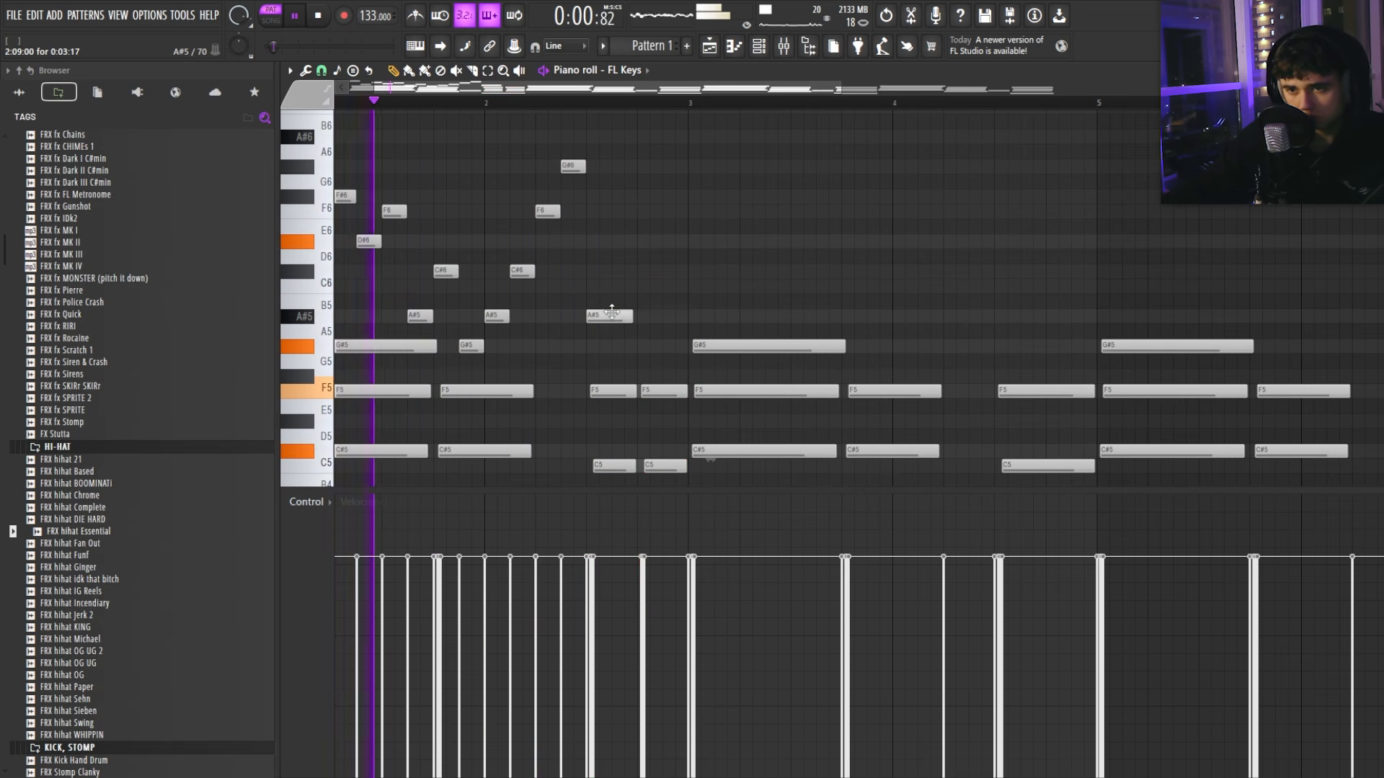
pyautogui.click(659, 314)
pyautogui.scroll(-3, 655, 292)
pyautogui.scroll(4, 669, 321)
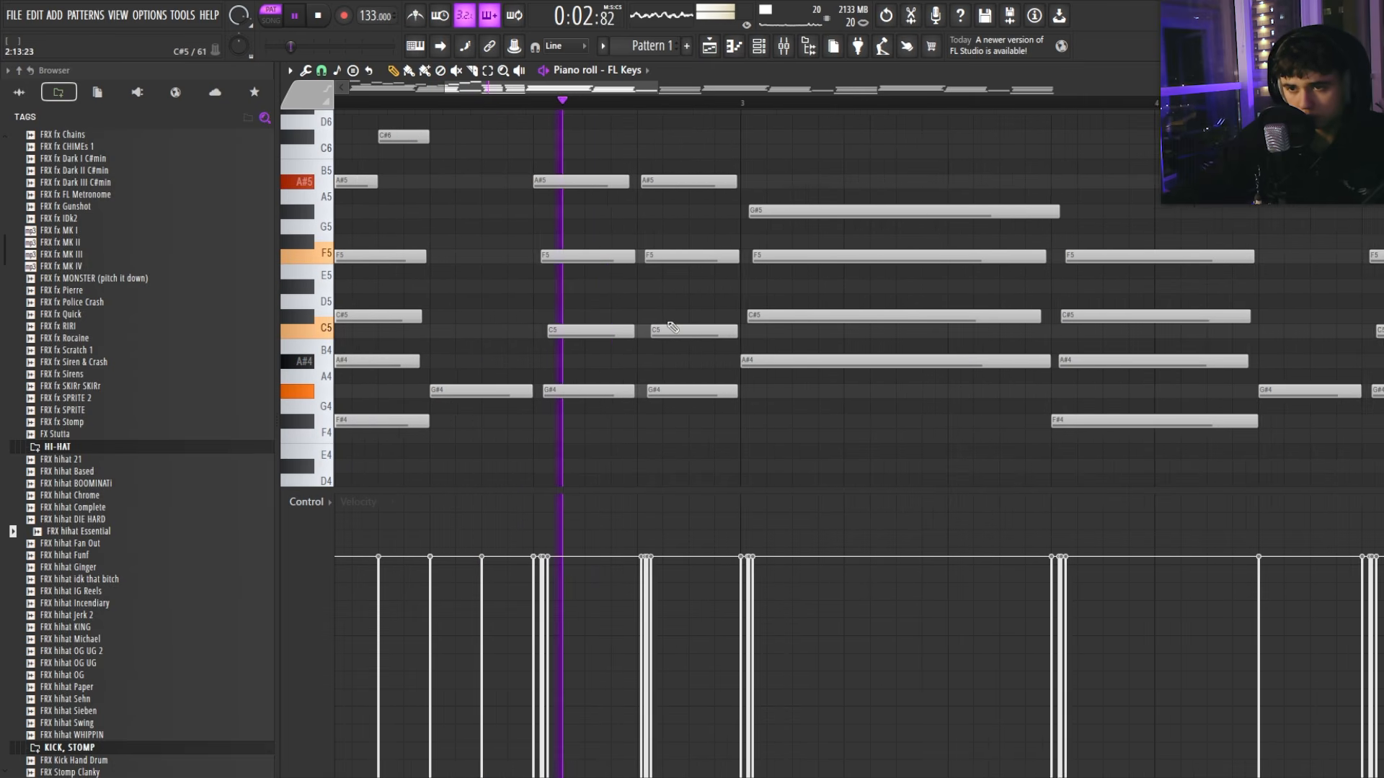
pyautogui.scroll(3, 660, 312)
pyautogui.scroll(-4, 645, 281)
pyautogui.scroll(4, 664, 303)
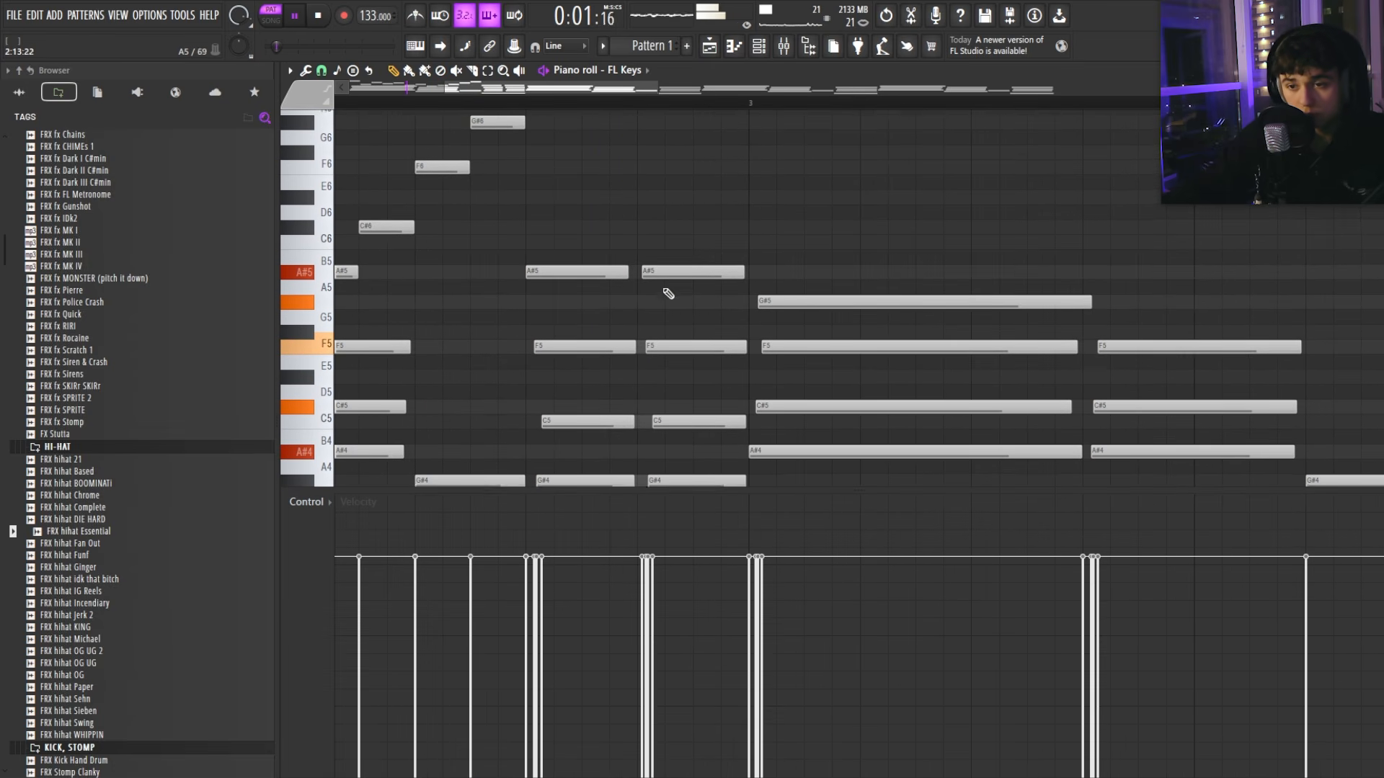
pyautogui.click(645, 223)
pyautogui.scroll(-1, 692, 238)
pyautogui.scroll(-2, 720, 261)
pyautogui.scroll(4, 727, 270)
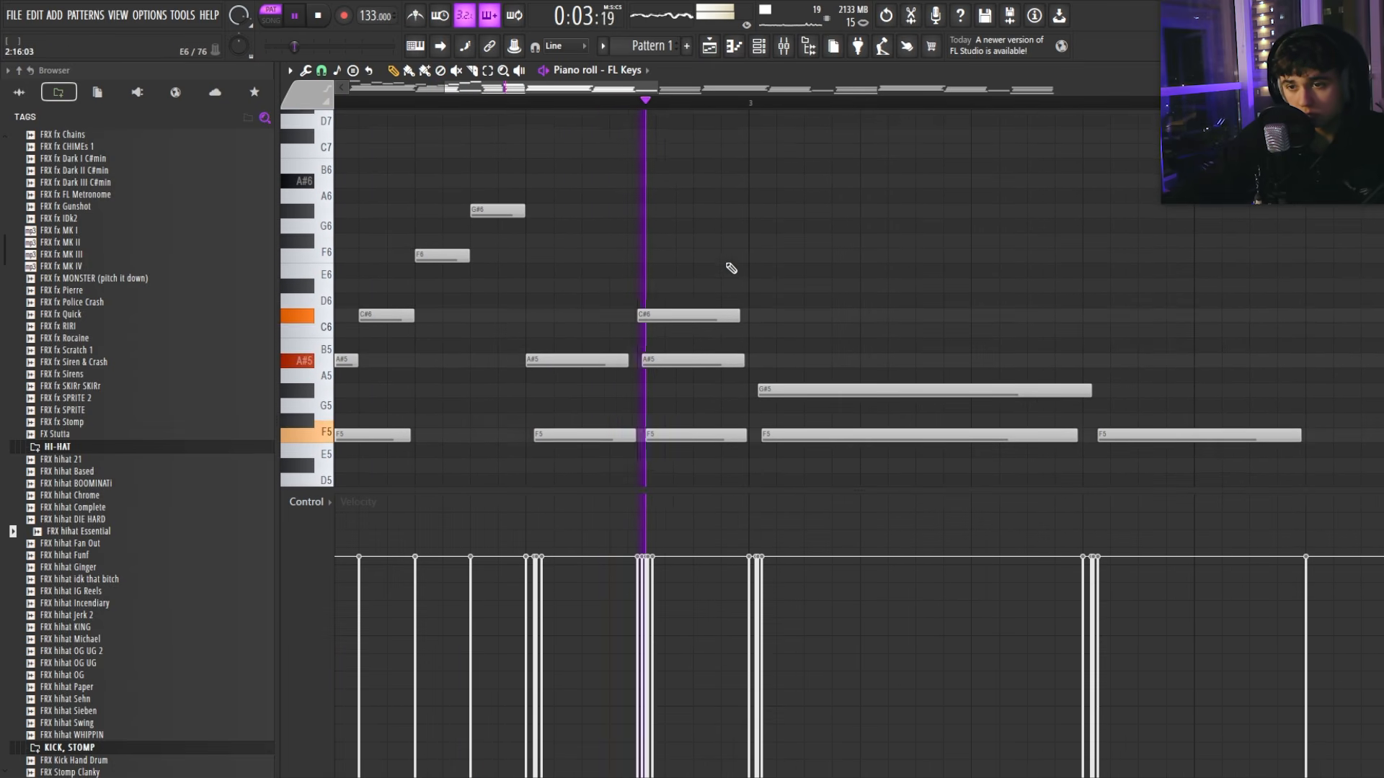
pyautogui.scroll(-3, 679, 286)
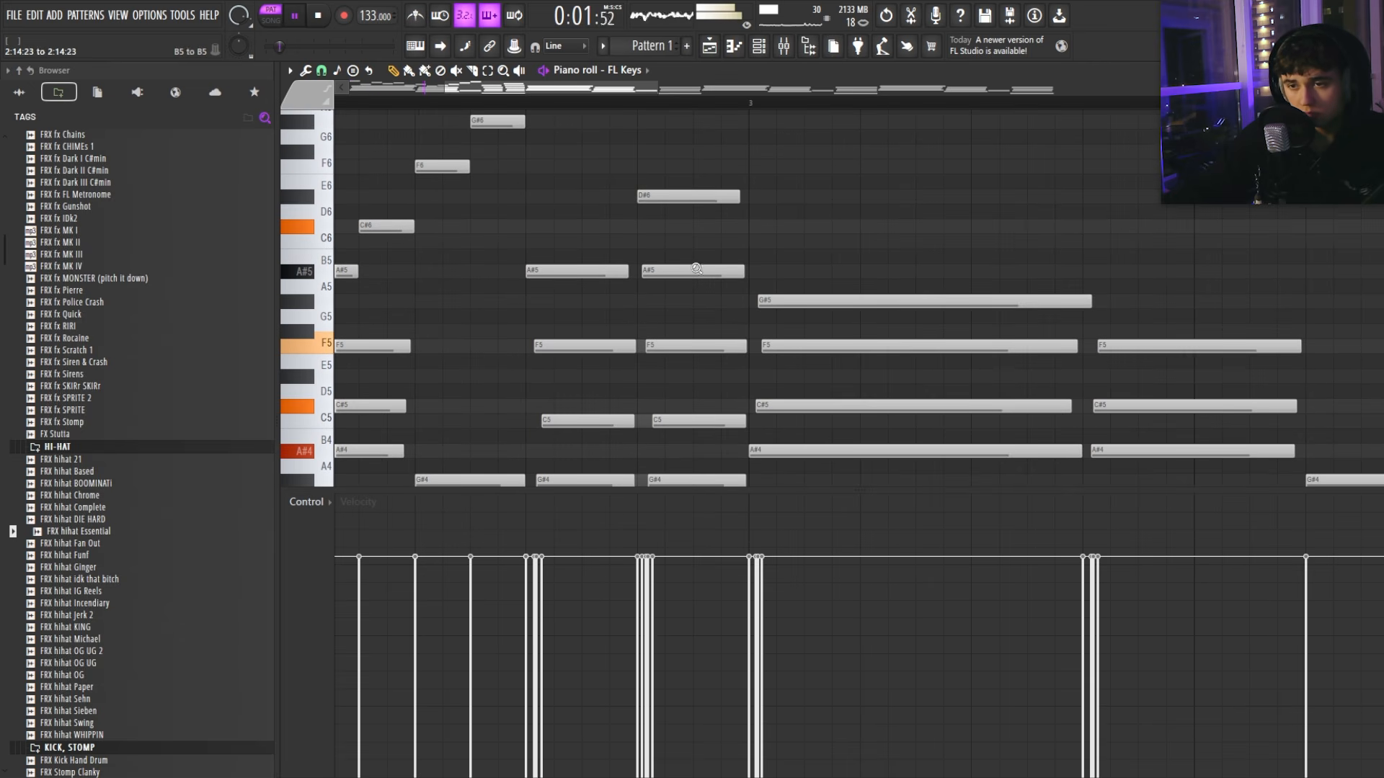
pyautogui.scroll(-3, 569, 284)
# Step: Clear the notes in bars 3–4 and duplicate bars 1–2 into bars 3–4
pyautogui.scroll(-1, 509, 303)
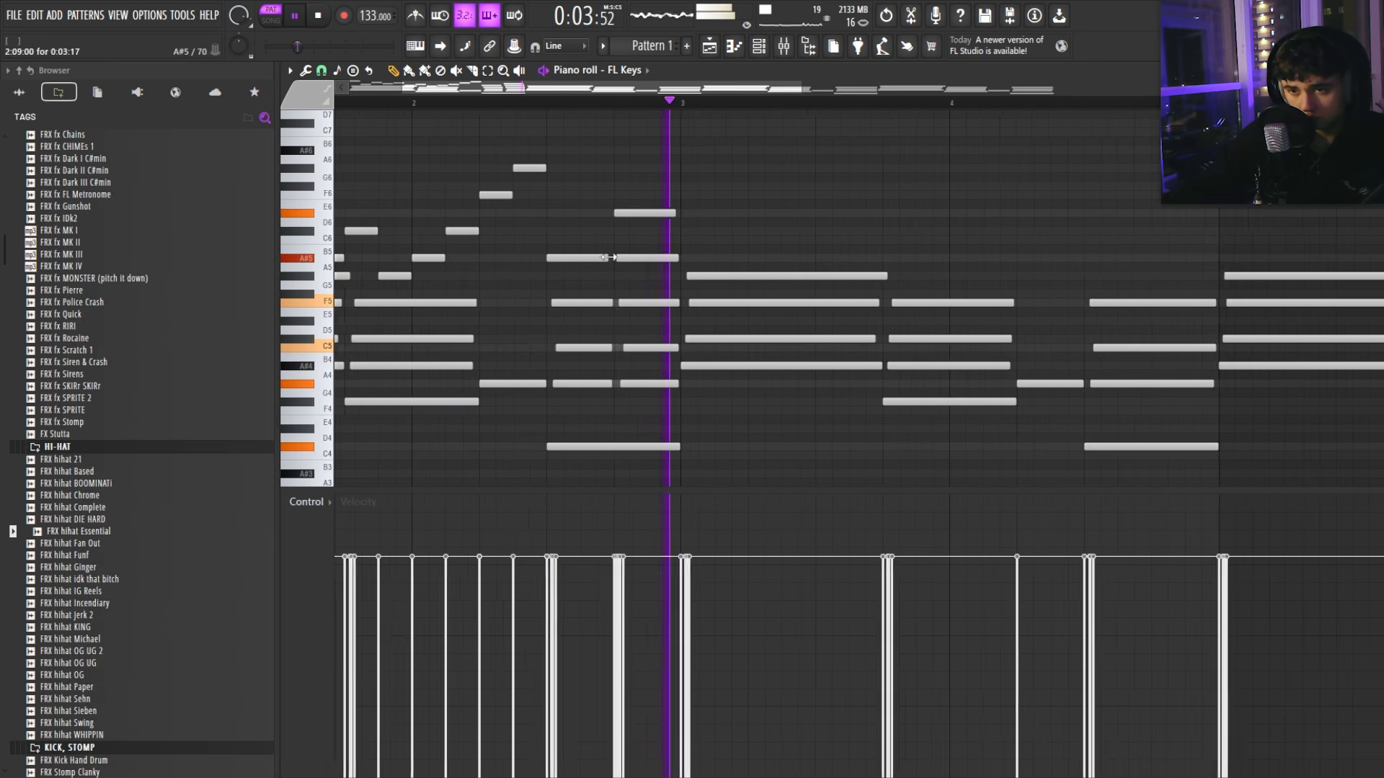
pyautogui.press('space')
pyautogui.scroll(-3, 656, 228)
pyautogui.moveTo(604, 272)
pyautogui.mouseDown()
pyautogui.moveTo(597, 229)
pyautogui.moveTo(736, 328)
pyautogui.moveTo(729, 472)
pyautogui.mouseUp()
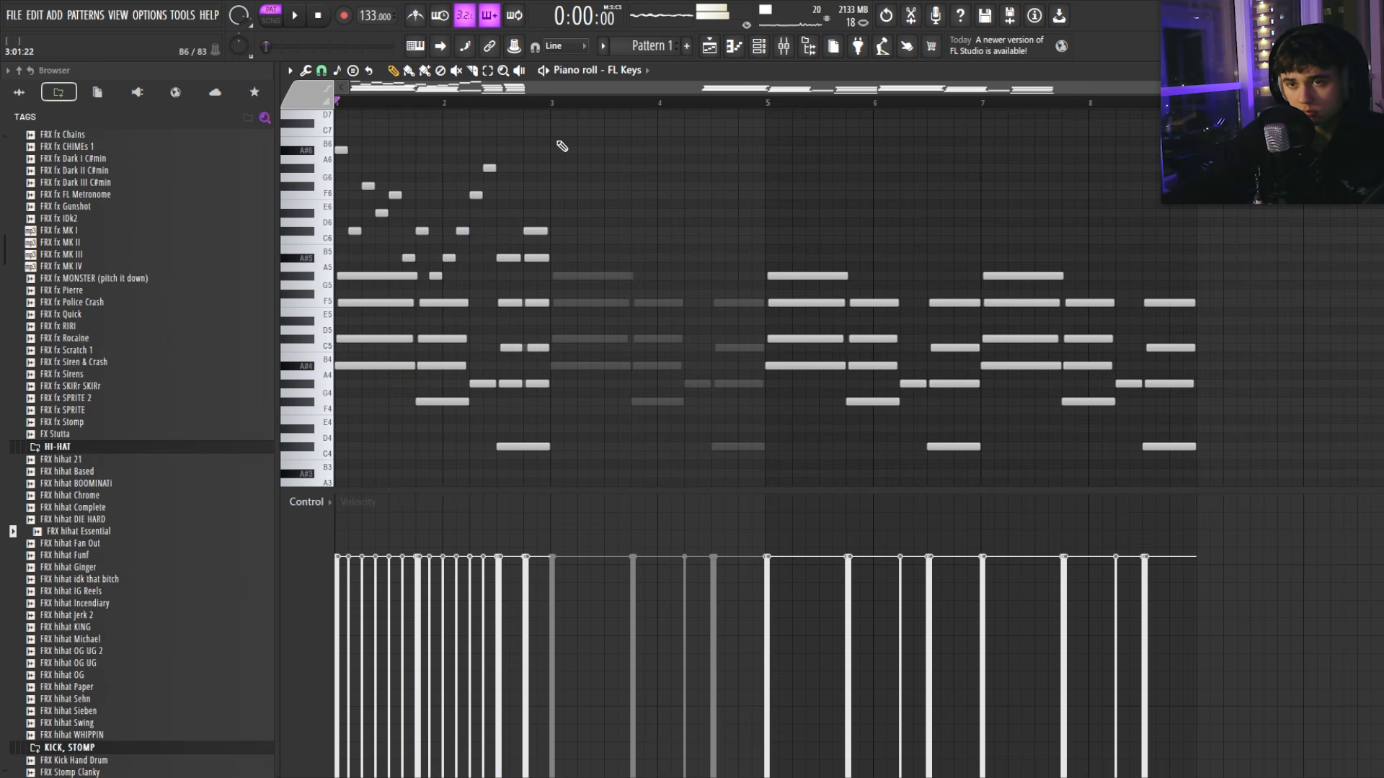
pyautogui.moveTo(550, 102); pyautogui.dragTo(336, 102)
pyautogui.hotkey('ctrl', 'b')
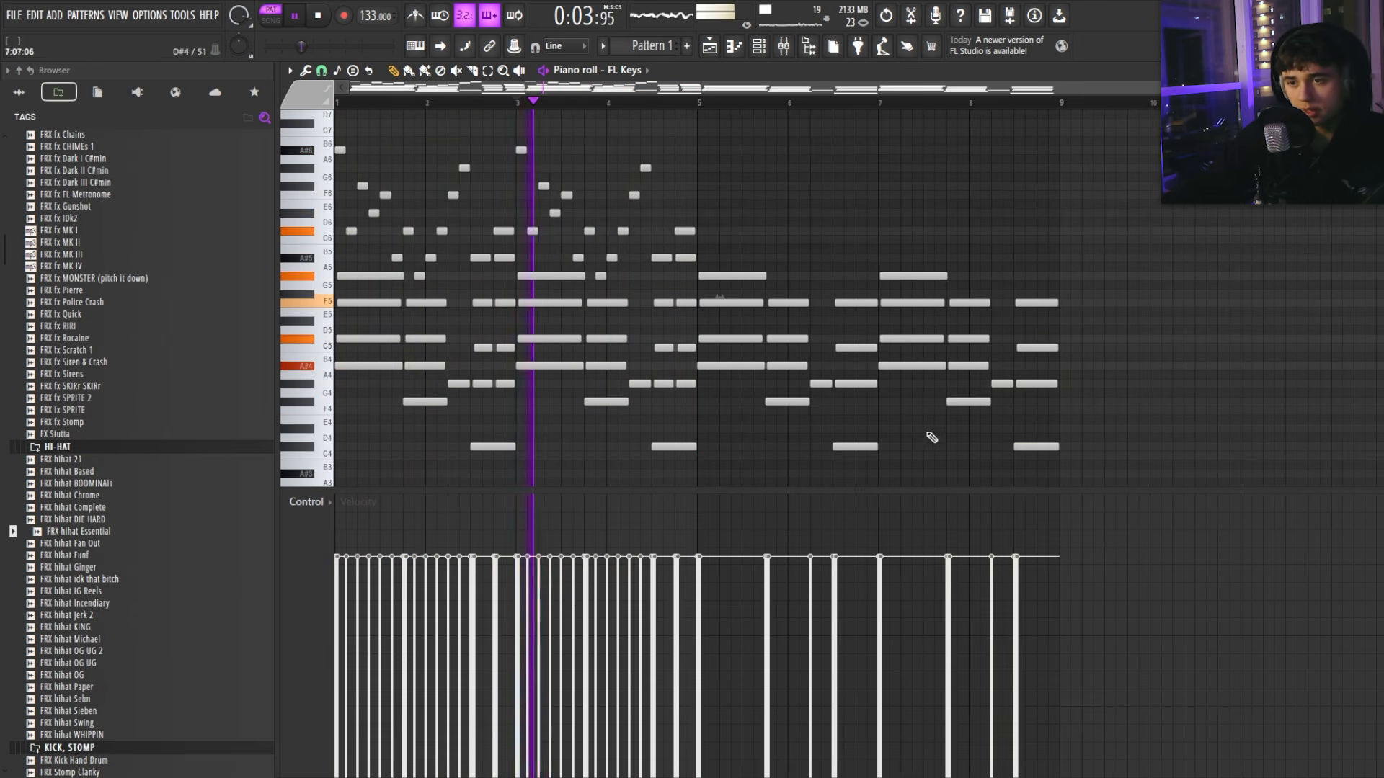
# Step: Mute the bar 5–8 notes, duplicate bars 1–4 over bars 5–8, and close the piano roll
pyautogui.moveTo(1126, 469); pyautogui.dragTo(732, 191)
pyautogui.hotkey('shift', 'm')
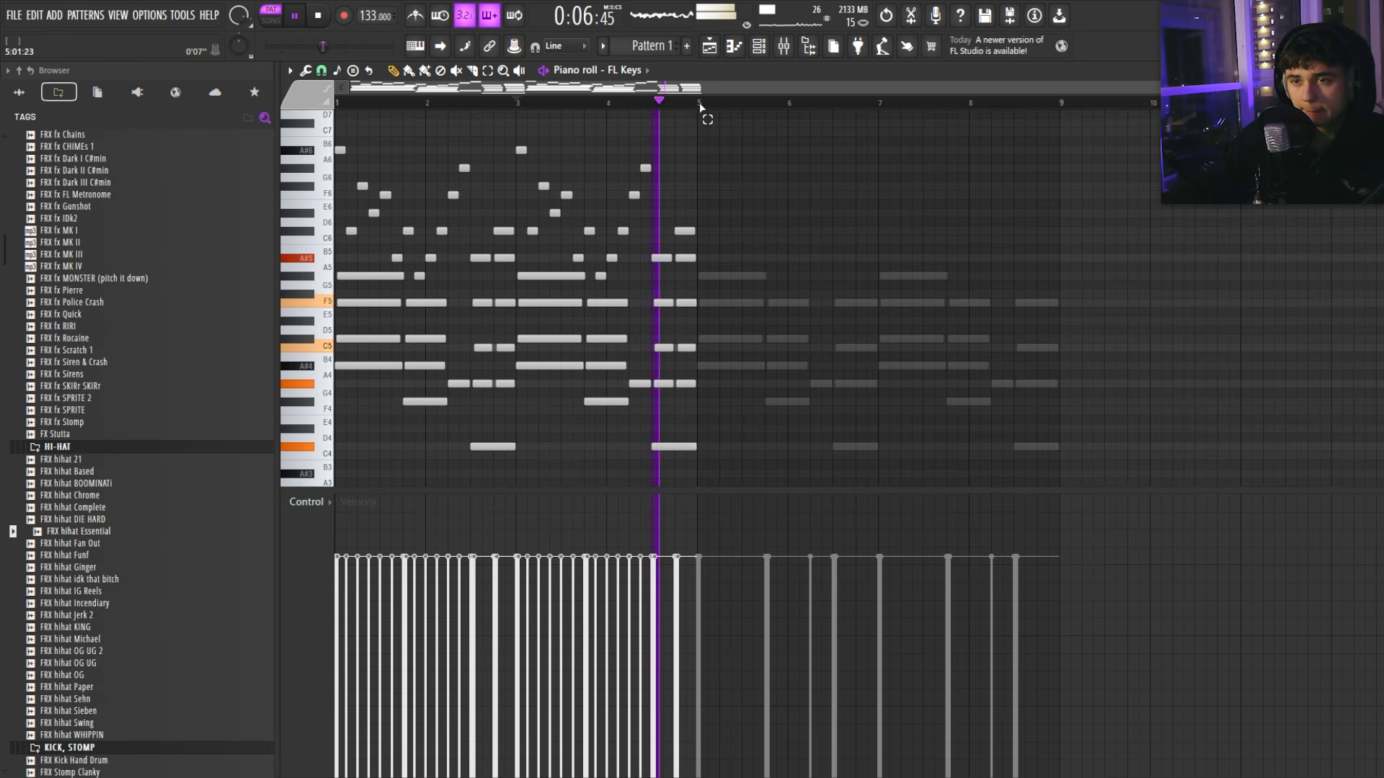
pyautogui.moveTo(700, 103); pyautogui.dragTo(336, 103)
pyautogui.hotkey('ctrl', 'b')
pyautogui.press('space')
pyautogui.press('F7')
# Step: Unmute Serum 2, open its piano roll, and raise the opening chords, including the one near bar 3, an octave
pyautogui.click(557, 336)
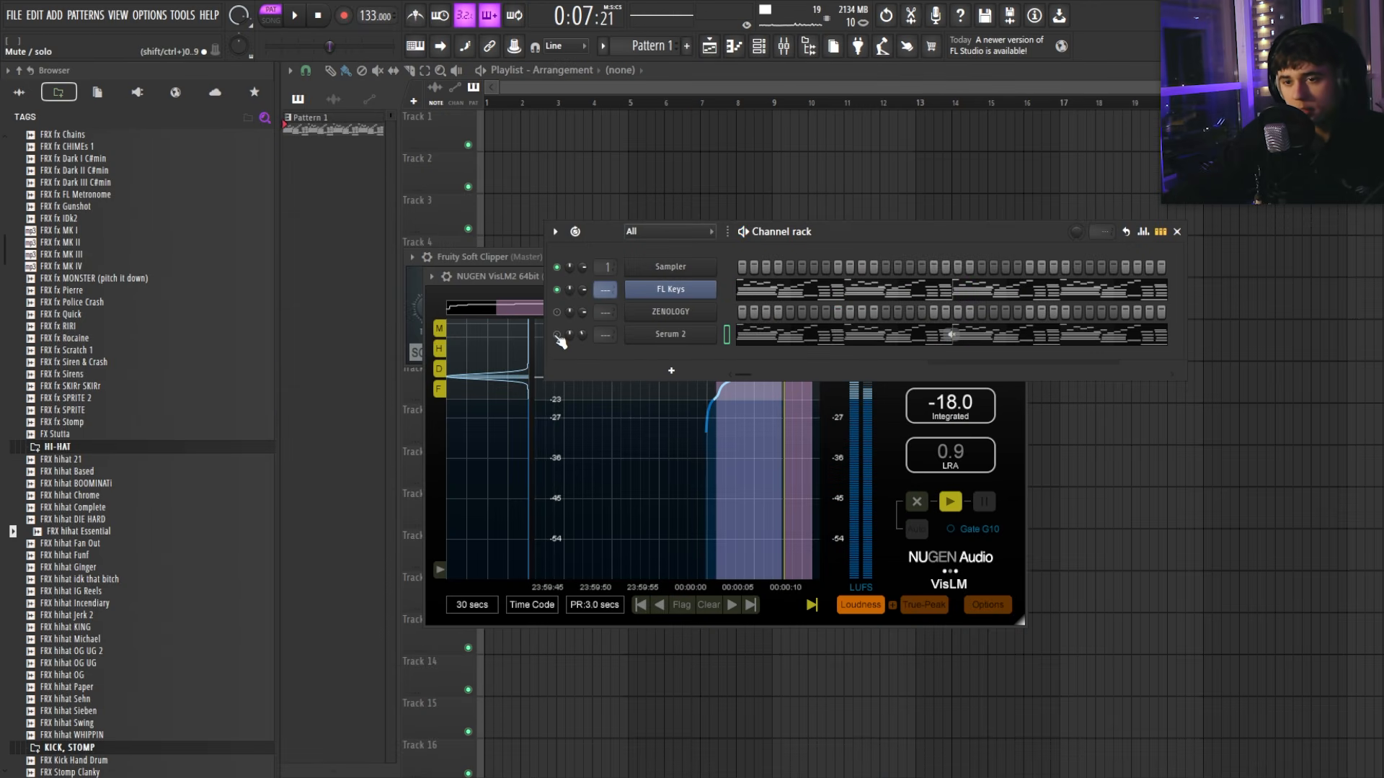
pyautogui.click(740, 341)
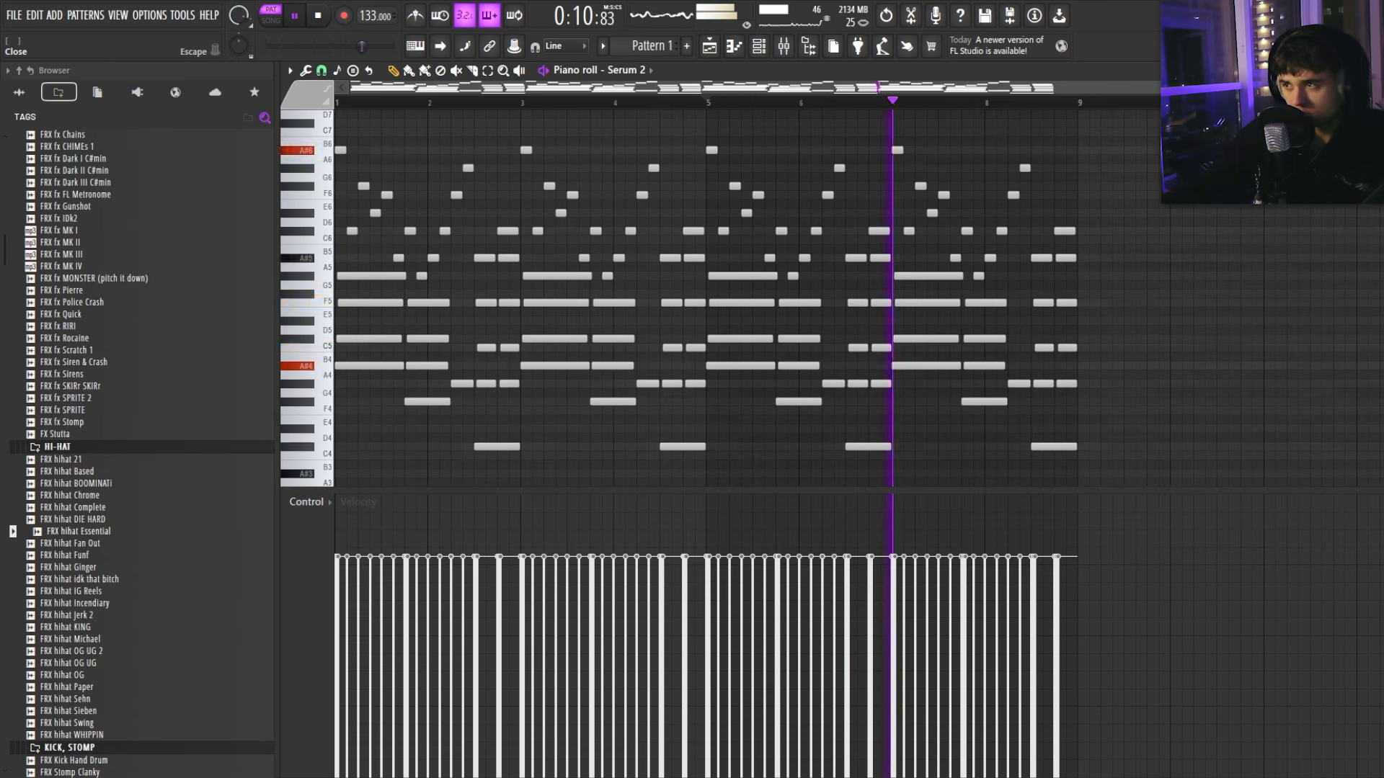
pyautogui.press('F7')
pyautogui.click(788, 337)
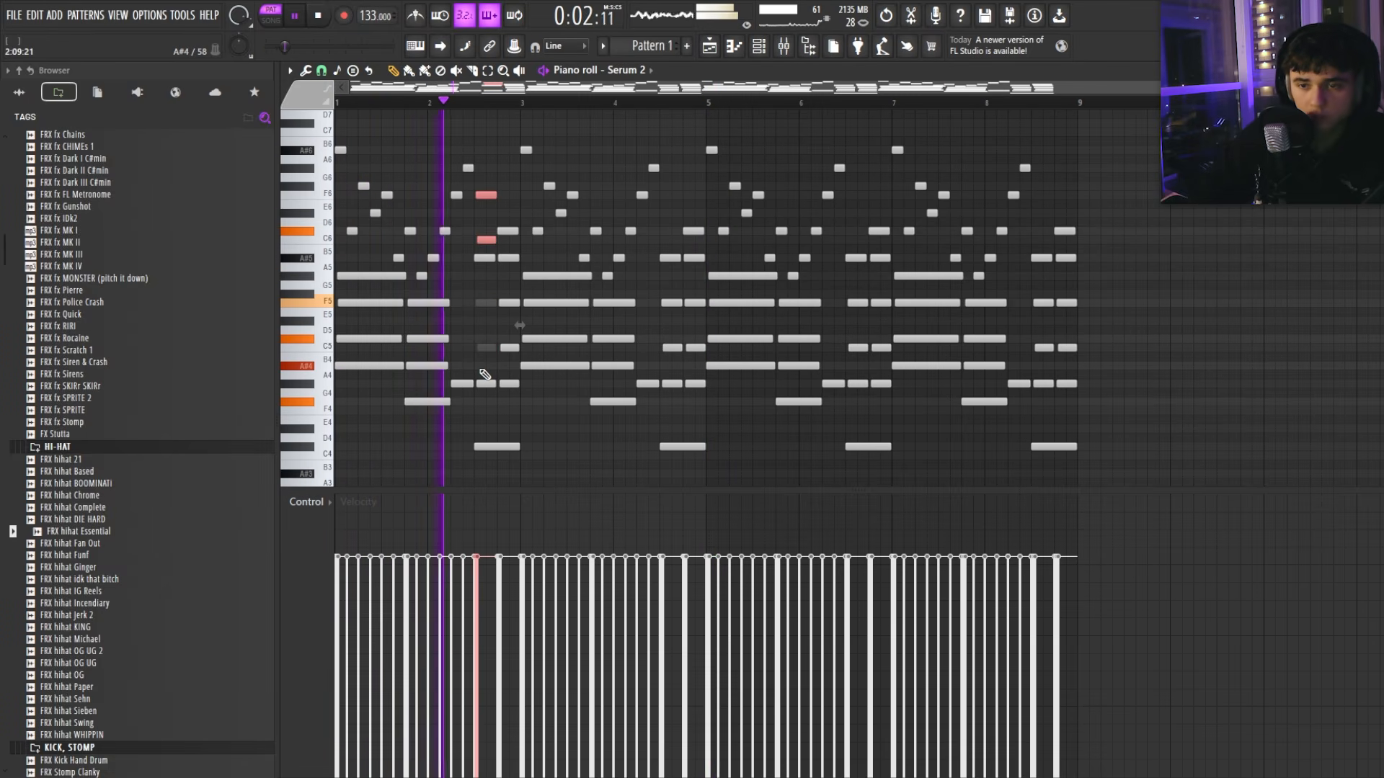
pyautogui.press('space')
pyautogui.hotkey('ctrl', 'Up')
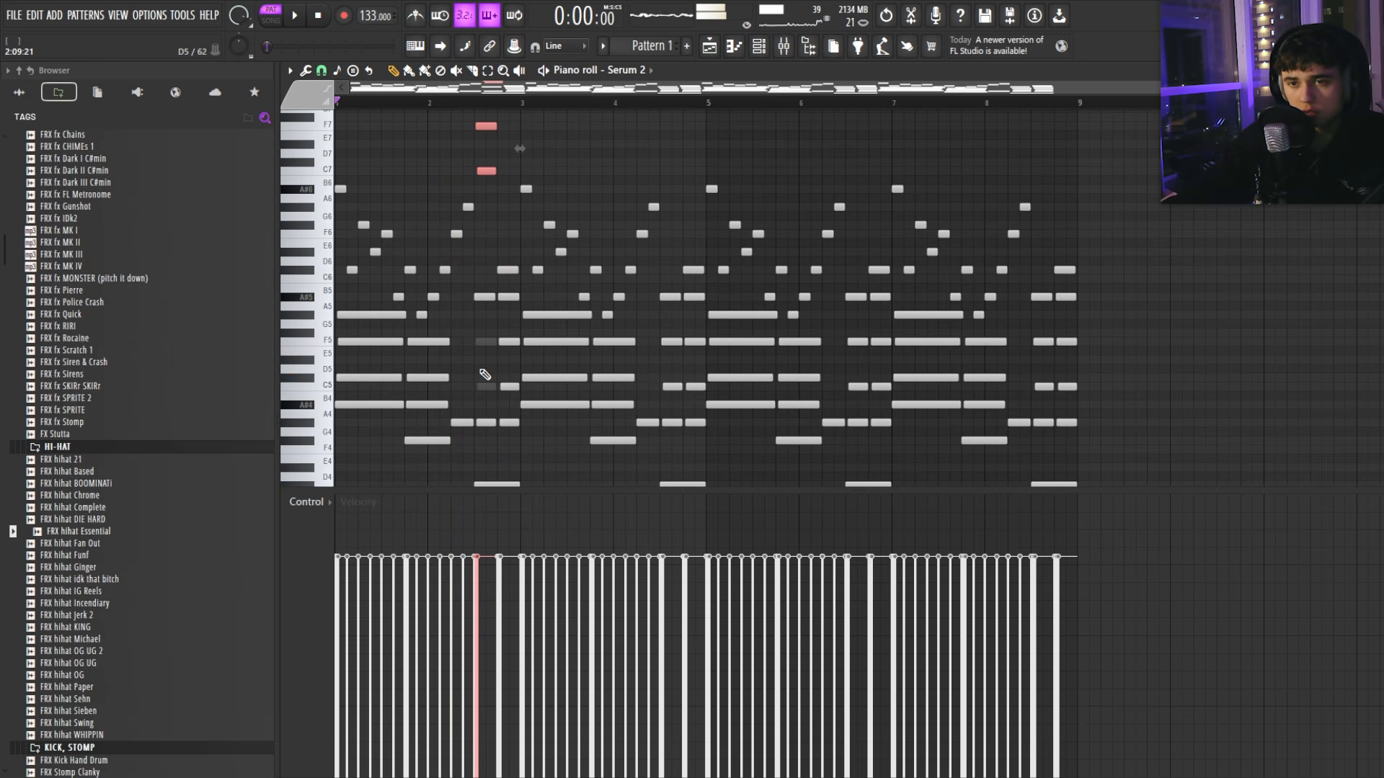
pyautogui.moveTo(523, 261); pyautogui.dragTo(500, 449)
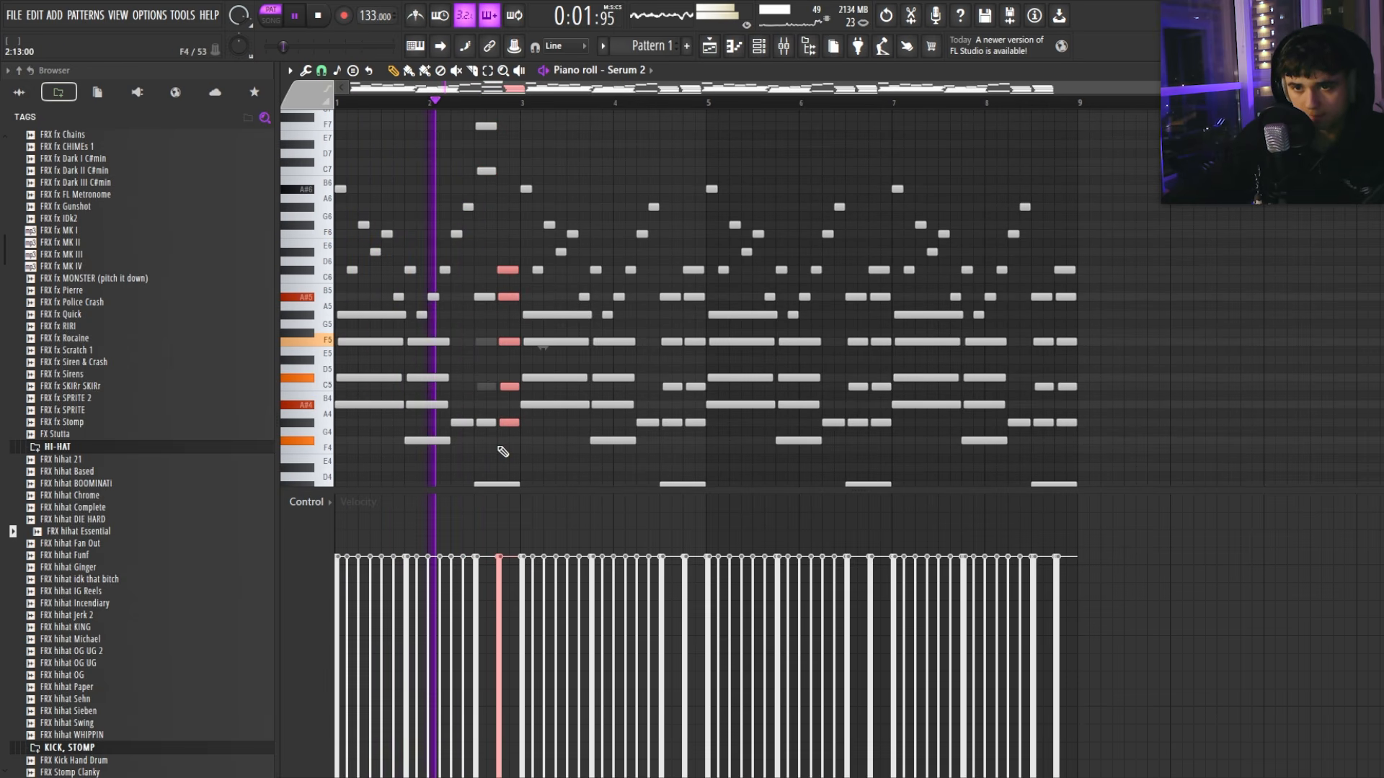
pyautogui.hotkey('ctrl', 'Up')
# Step: Raise the notes near bar 2.5 and the chords before bar 5 and at bar 6.5 an octave
pyautogui.keyDown('ctrl'); pyautogui.rightClick(510, 448); pyautogui.keyUp('ctrl')
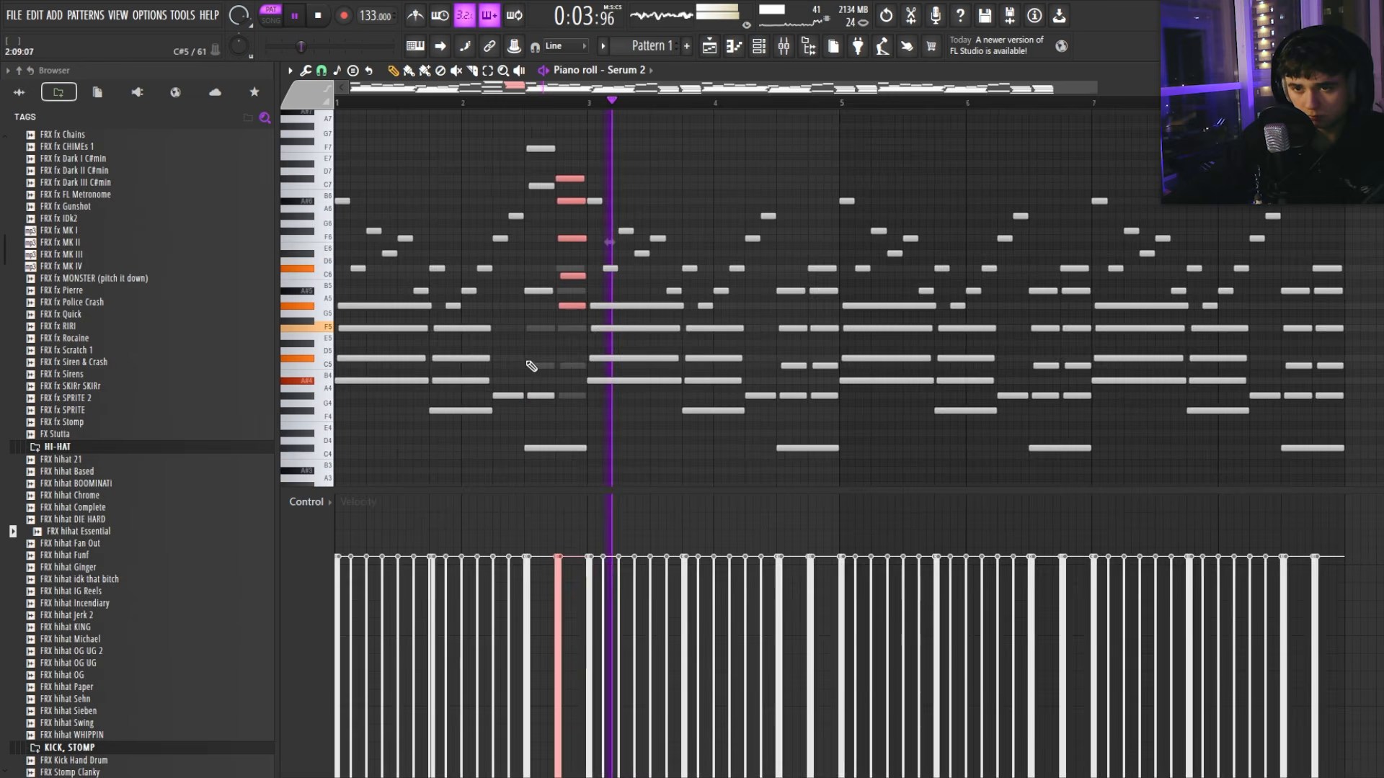
pyautogui.press('space')
pyautogui.press('space')
pyautogui.moveTo(541, 380); pyautogui.dragTo(571, 486)
pyautogui.hotkey('ctrl', 'Up')
pyautogui.hotkey('ctrl', 'd')
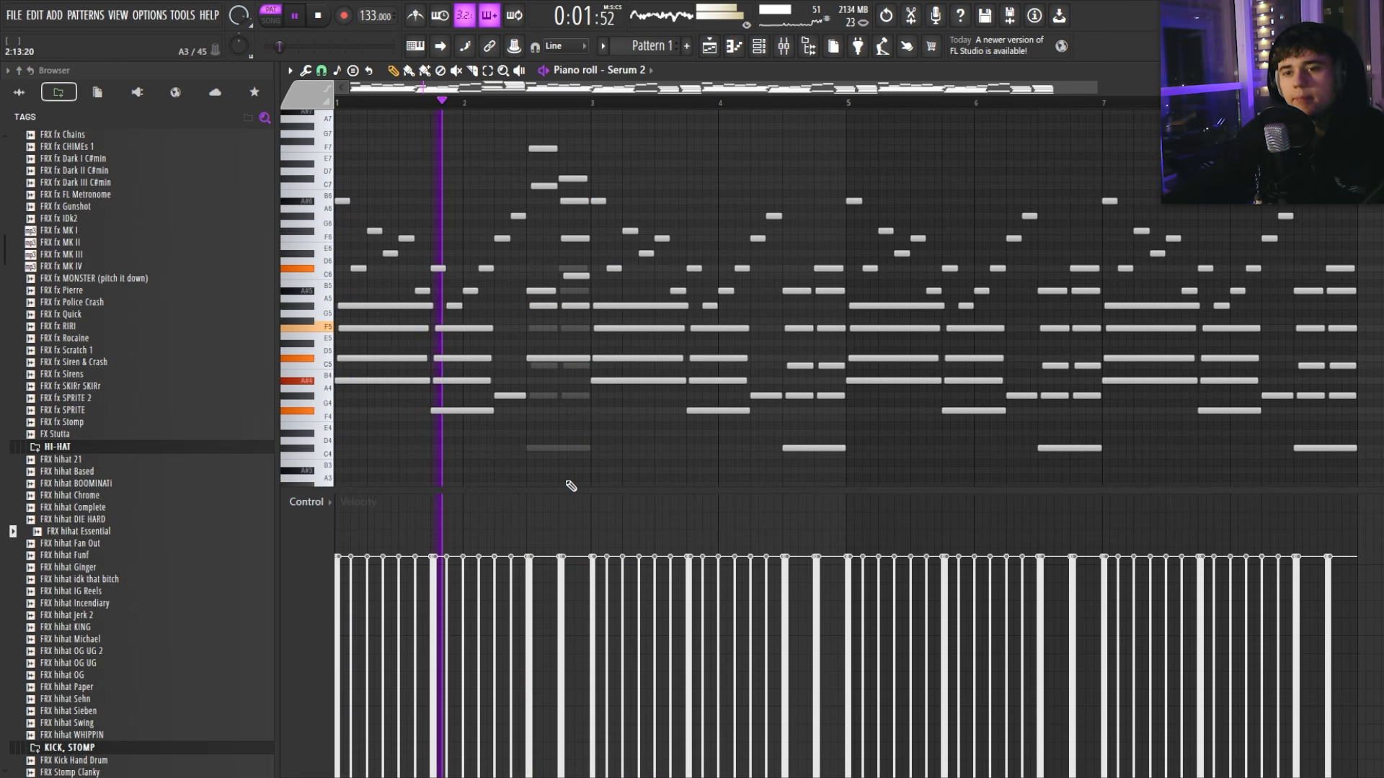
pyautogui.scroll(-1, 650, 286)
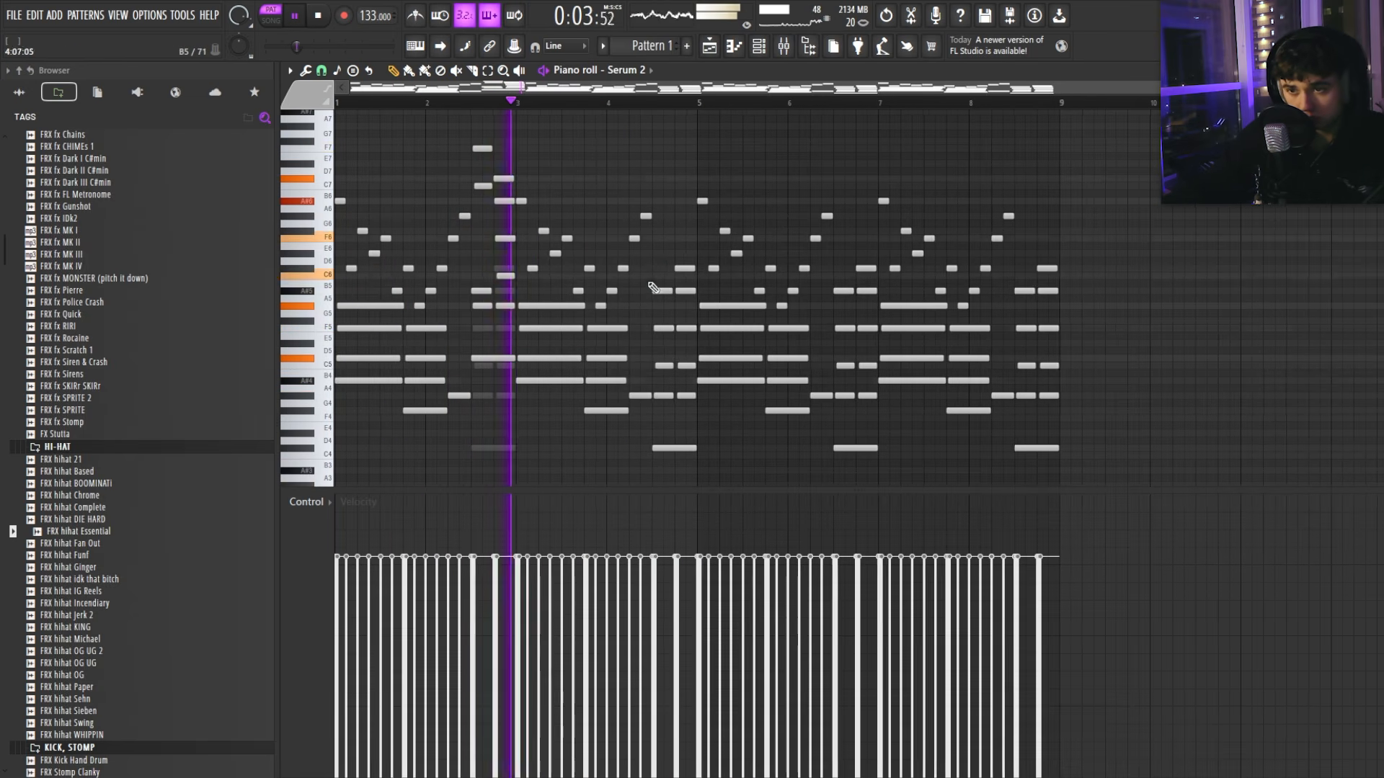
pyautogui.moveTo(664, 244); pyautogui.dragTo(679, 474)
pyautogui.hotkey('ctrl', 'Up')
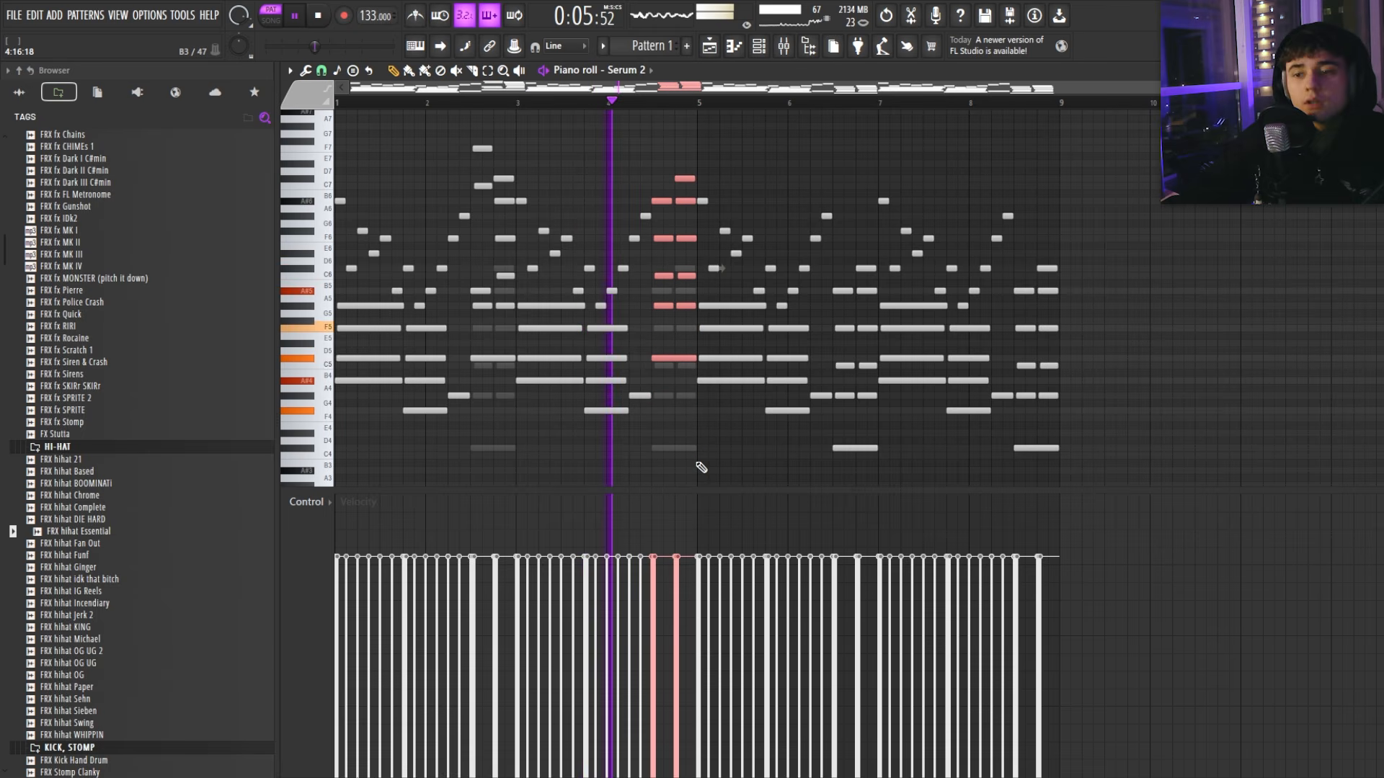
pyautogui.hotkey('ctrl', 'd')
pyautogui.moveTo(843, 244); pyautogui.dragTo(874, 491)
pyautogui.hotkey('ctrl', 'Up')
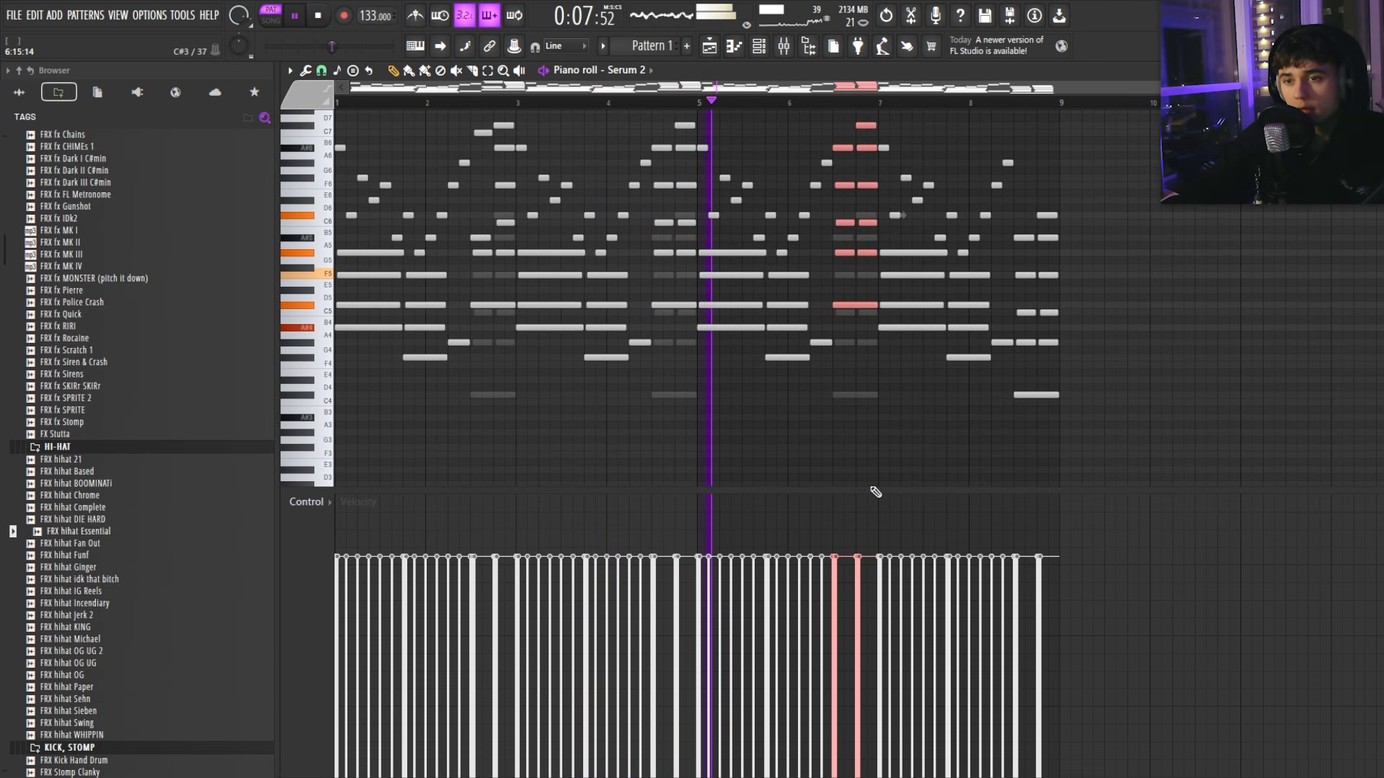
# Step: Raise the final chord an octave, then delete every Serum 2 note from bar 3 onward
pyautogui.scroll(1, 936, 392)
pyautogui.moveTo(1073, 440); pyautogui.dragTo(1015, 231)
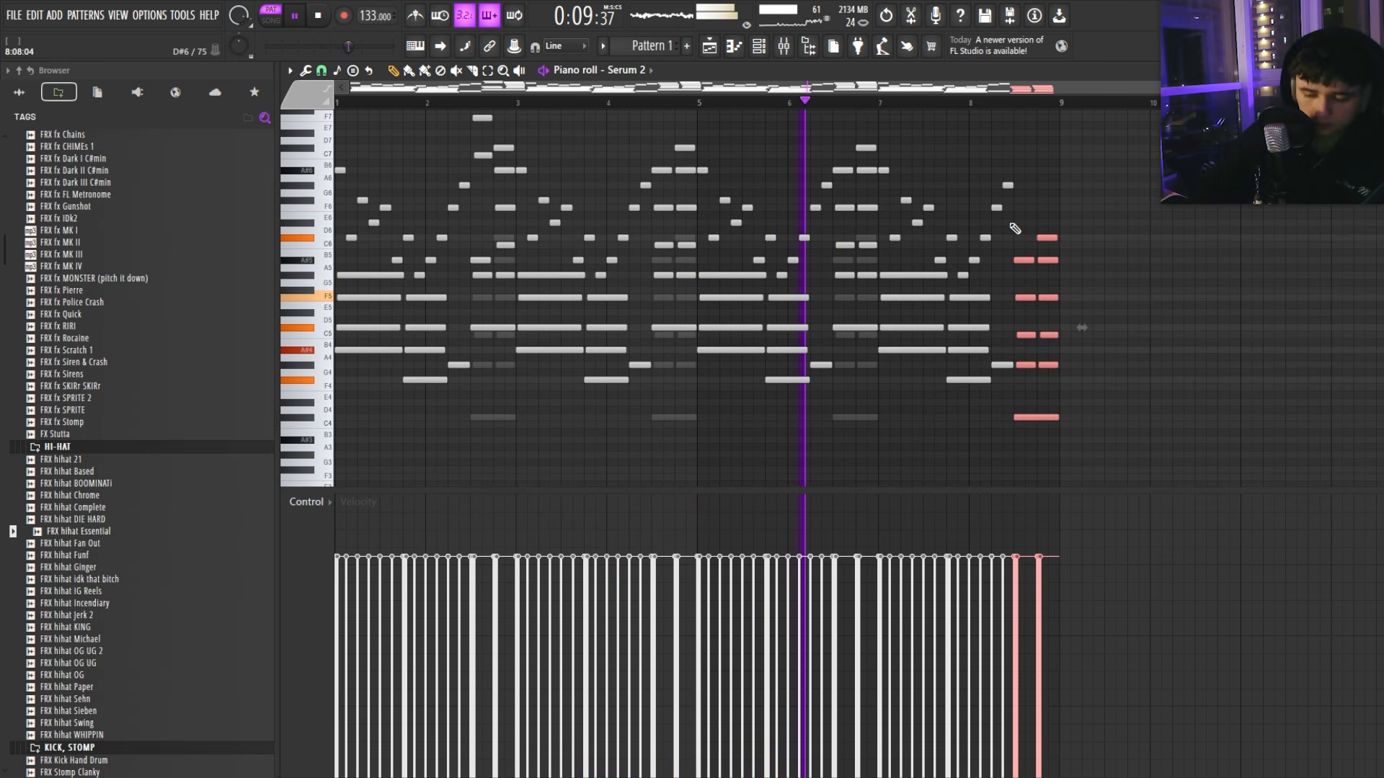
pyautogui.hotkey('ctrl', 'Up')
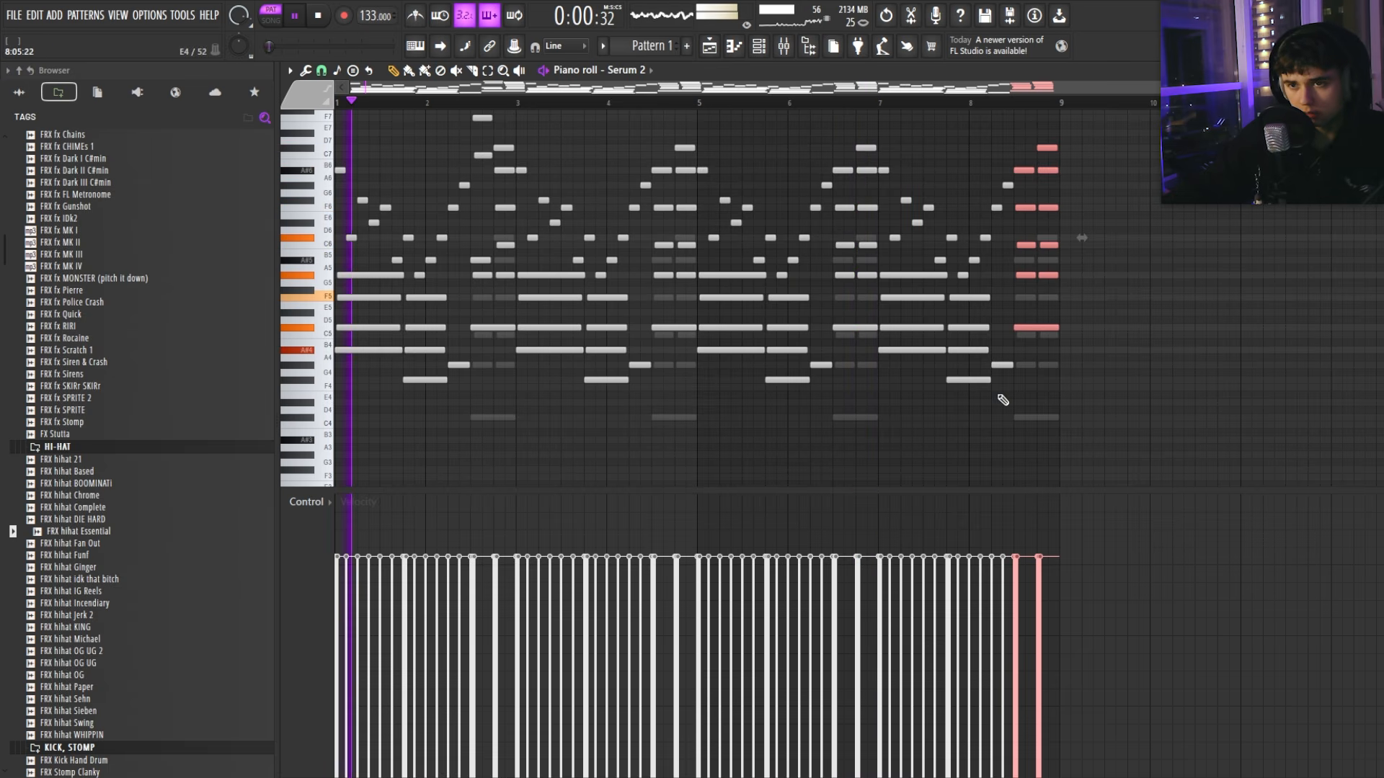
pyautogui.moveTo(1129, 442); pyautogui.dragTo(517, 113)
pyautogui.press('Delete')
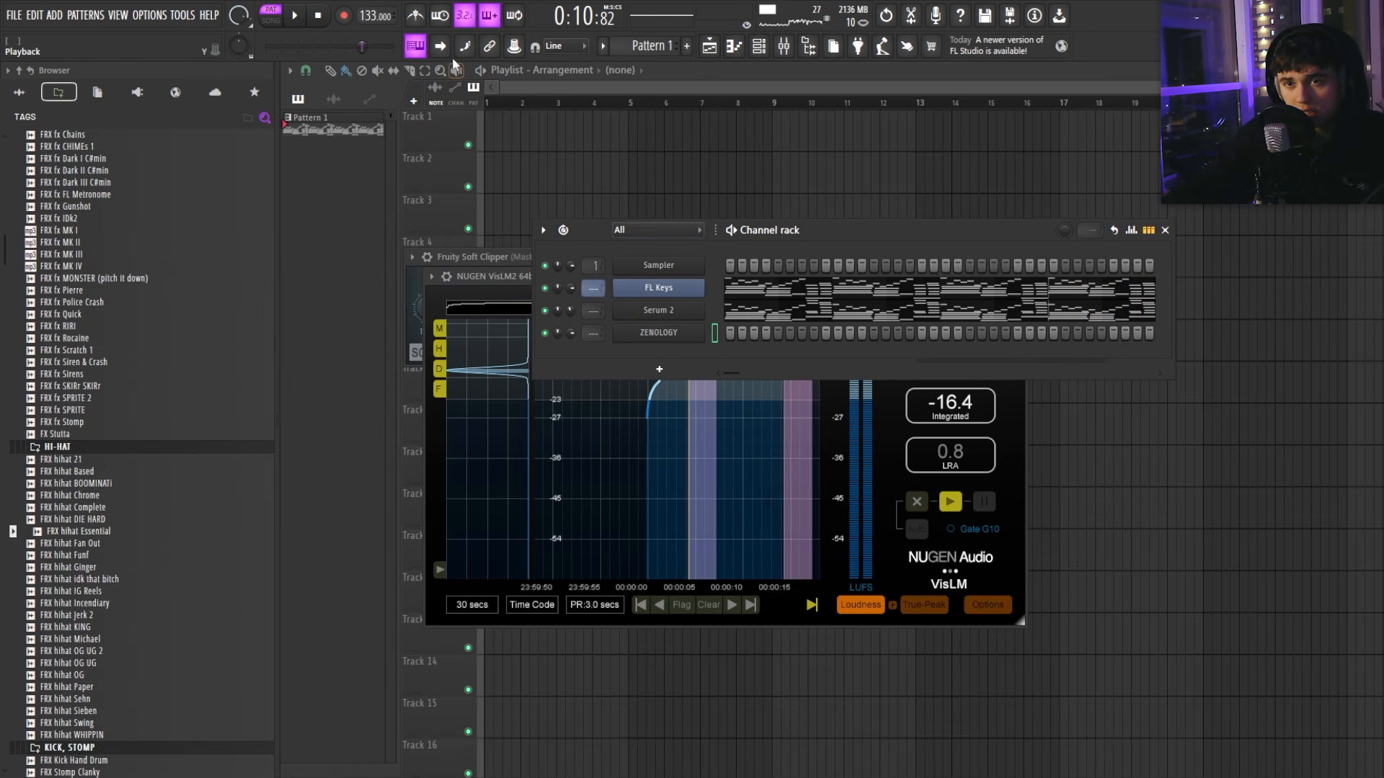
# Step: Set the typing keyboard's root note to A#
pyautogui.rightClick(416, 46)
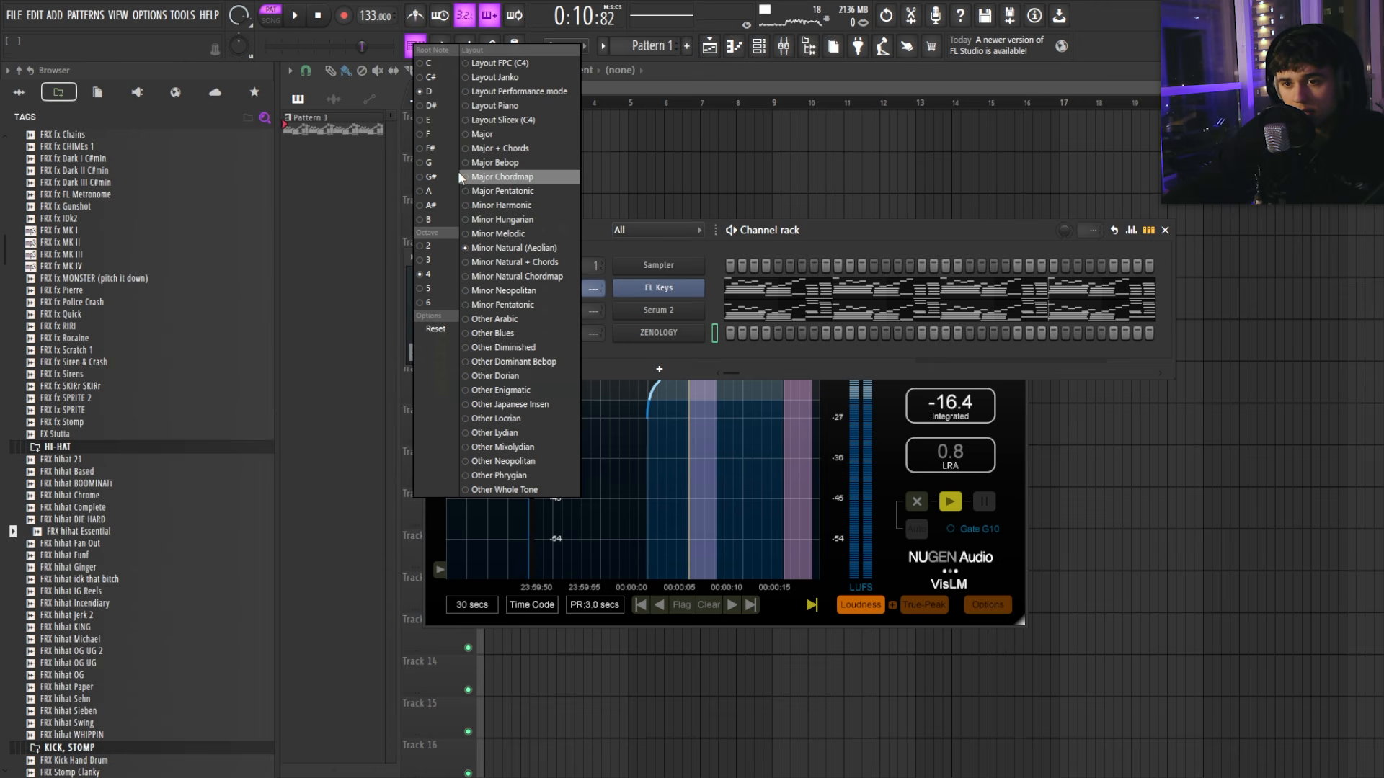
pyautogui.click(440, 206)
pyautogui.rightClick(418, 49)
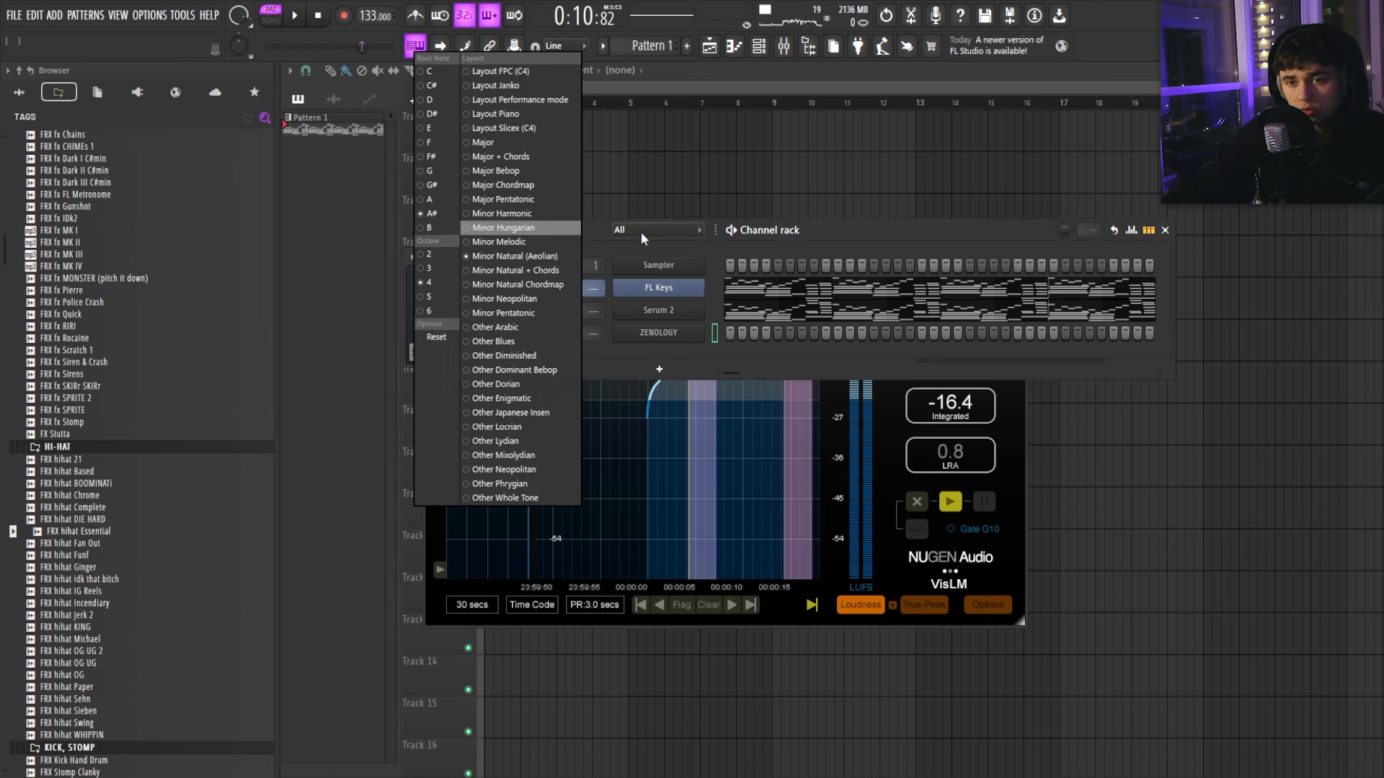
pyautogui.click(696, 249)
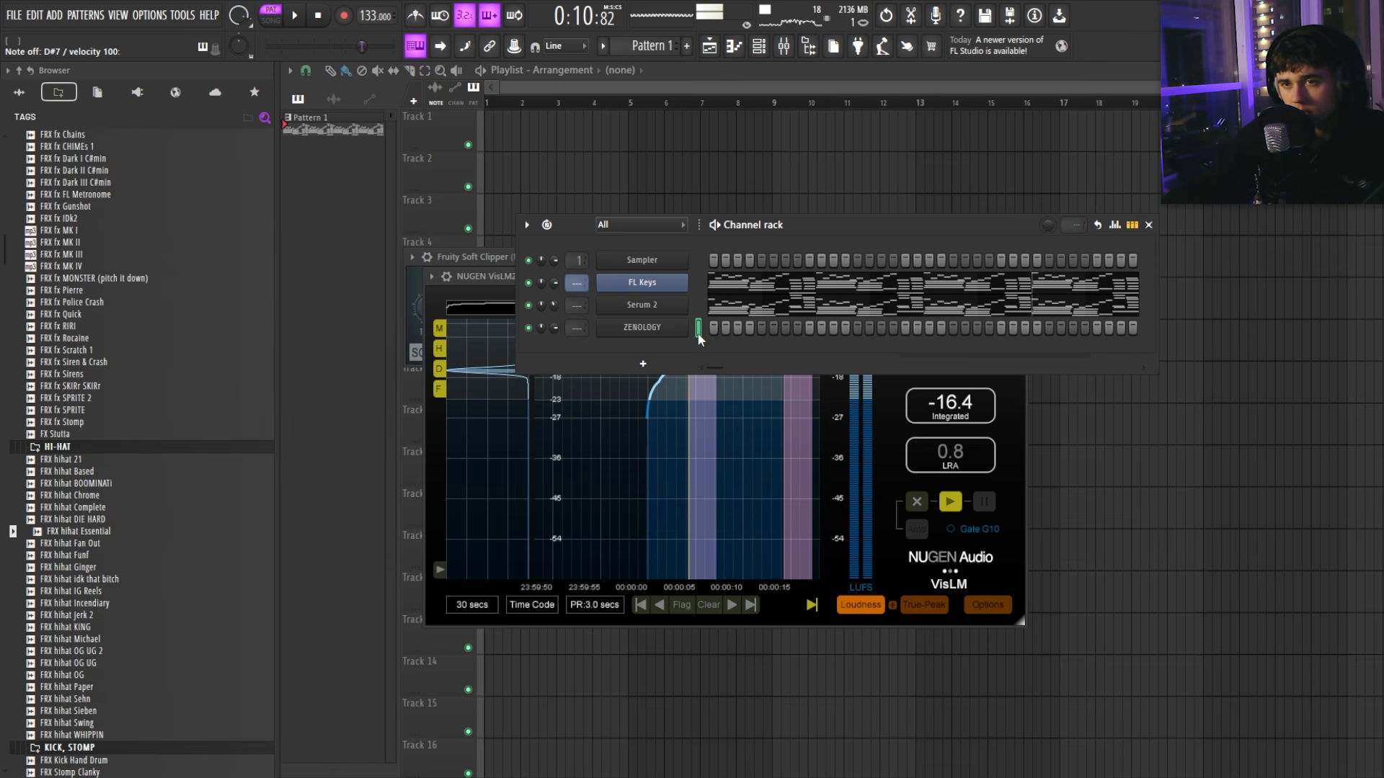
# Step: Load the 007: Edge Boost lead preset in ZENOLOGY and audition it
pyautogui.click(698, 330)
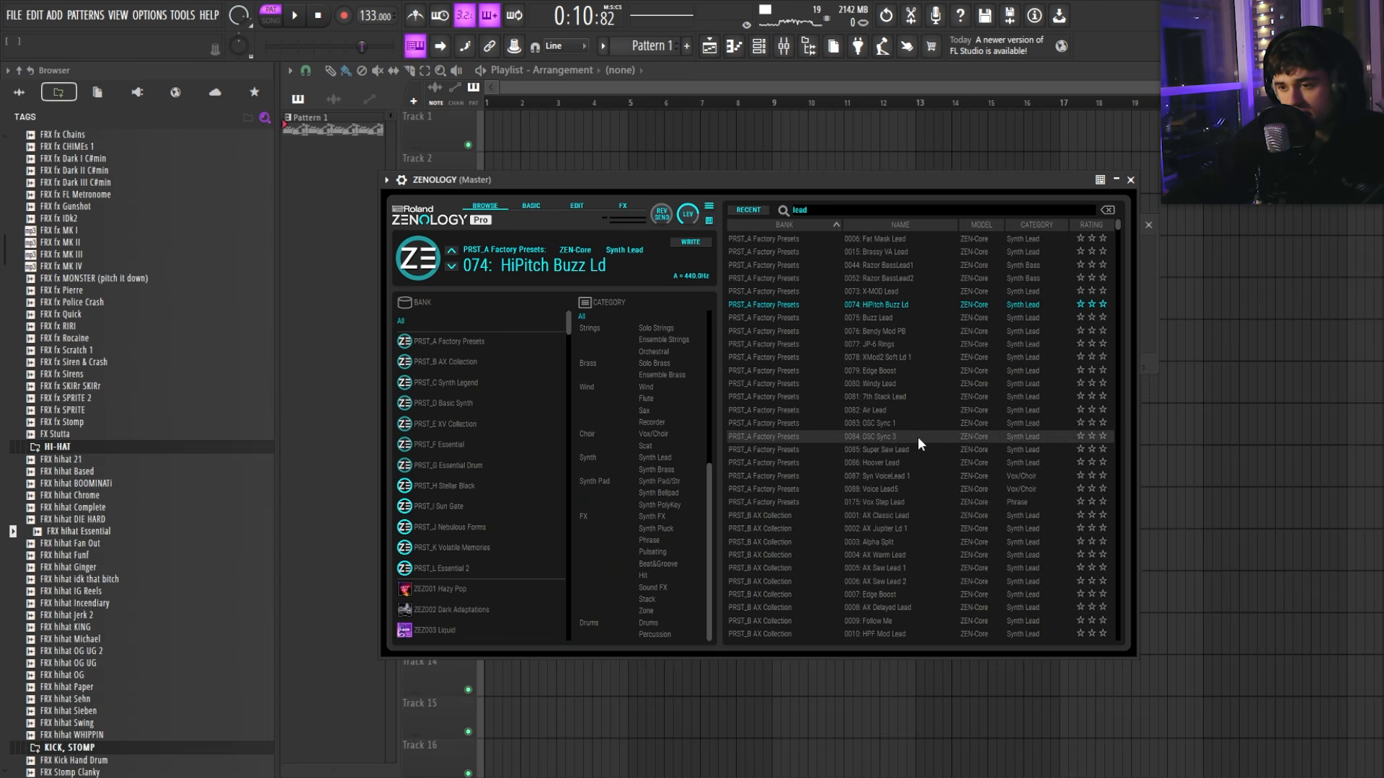
pyautogui.moveTo(829, 183); pyautogui.dragTo(822, 181)
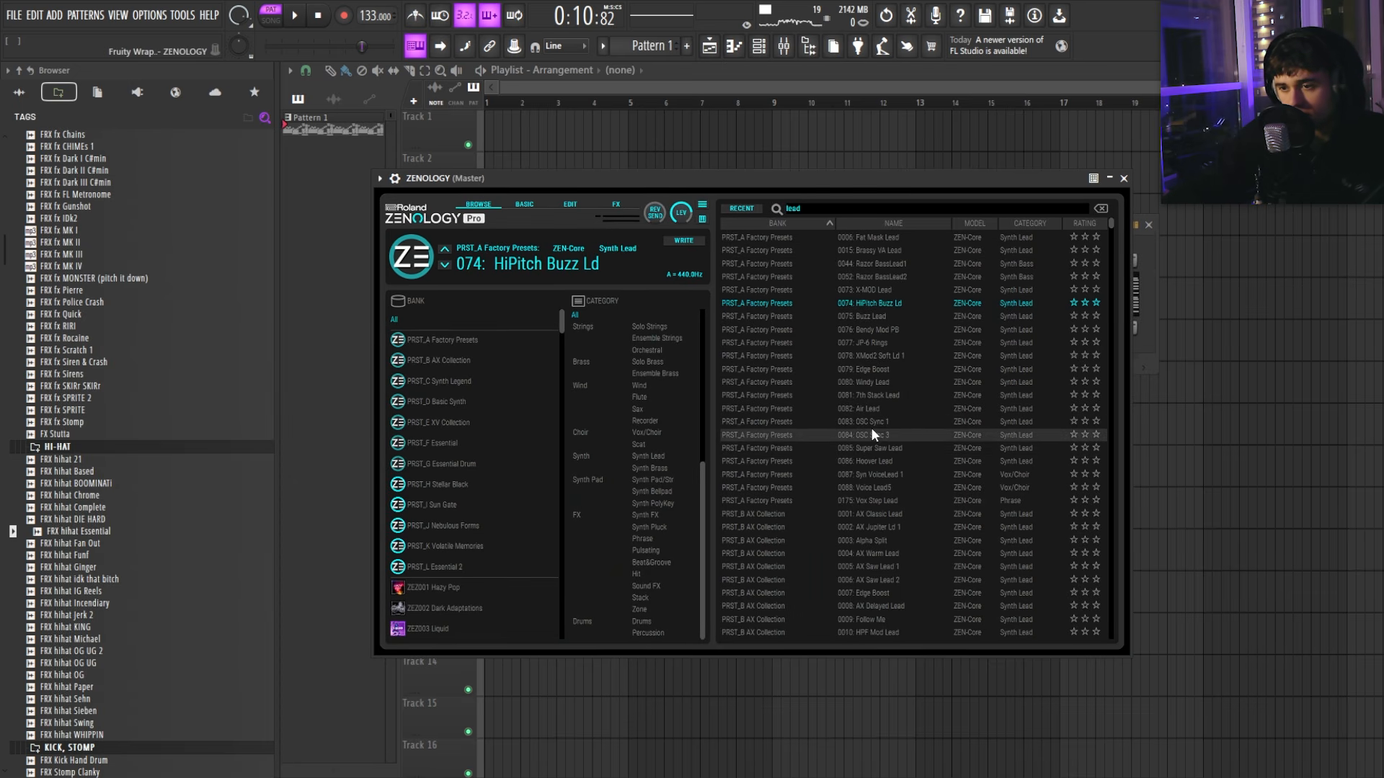
pyautogui.doubleClick(879, 369)
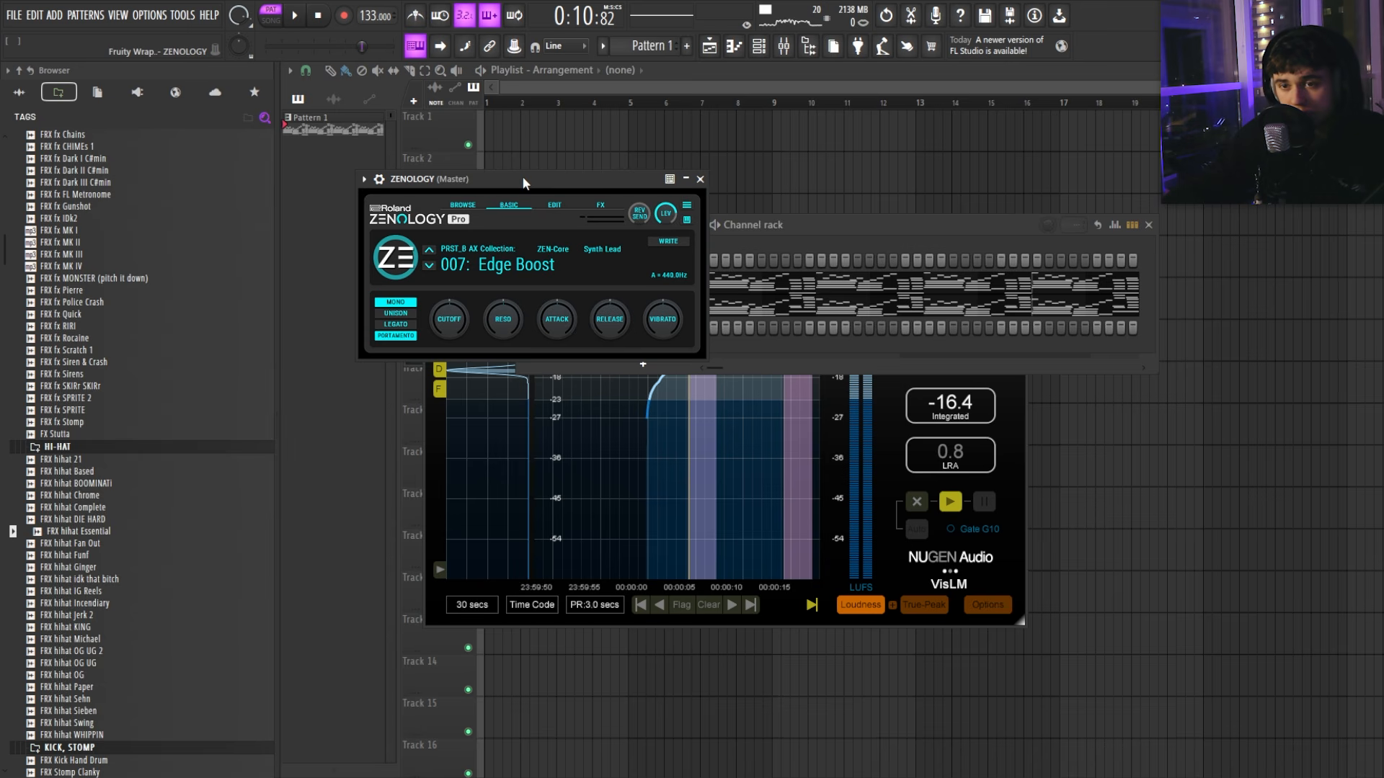
pyautogui.press('space')
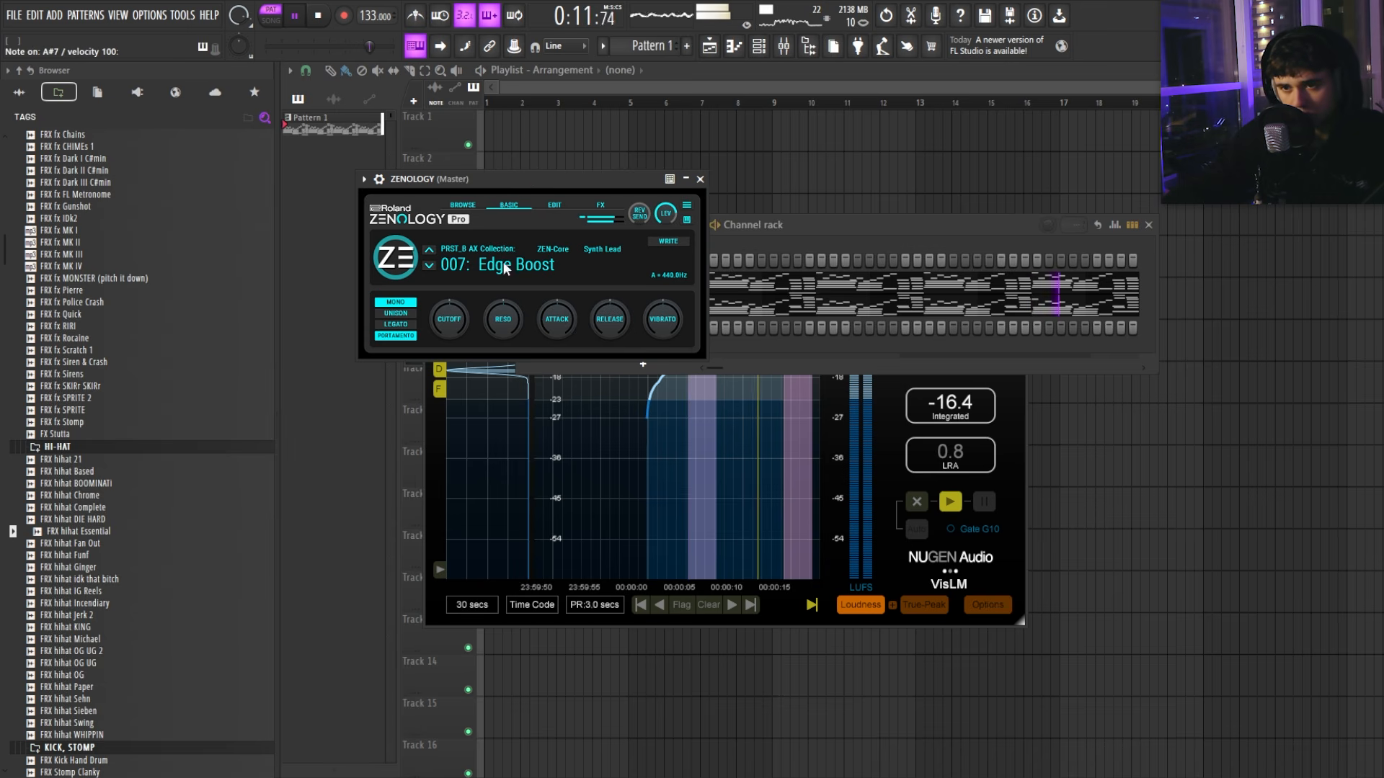
pyautogui.click(700, 178)
# Step: Add a Serum 2 #2 channel with the lead 2 gallowgate preset, then advance one preset
pyautogui.click(625, 364)
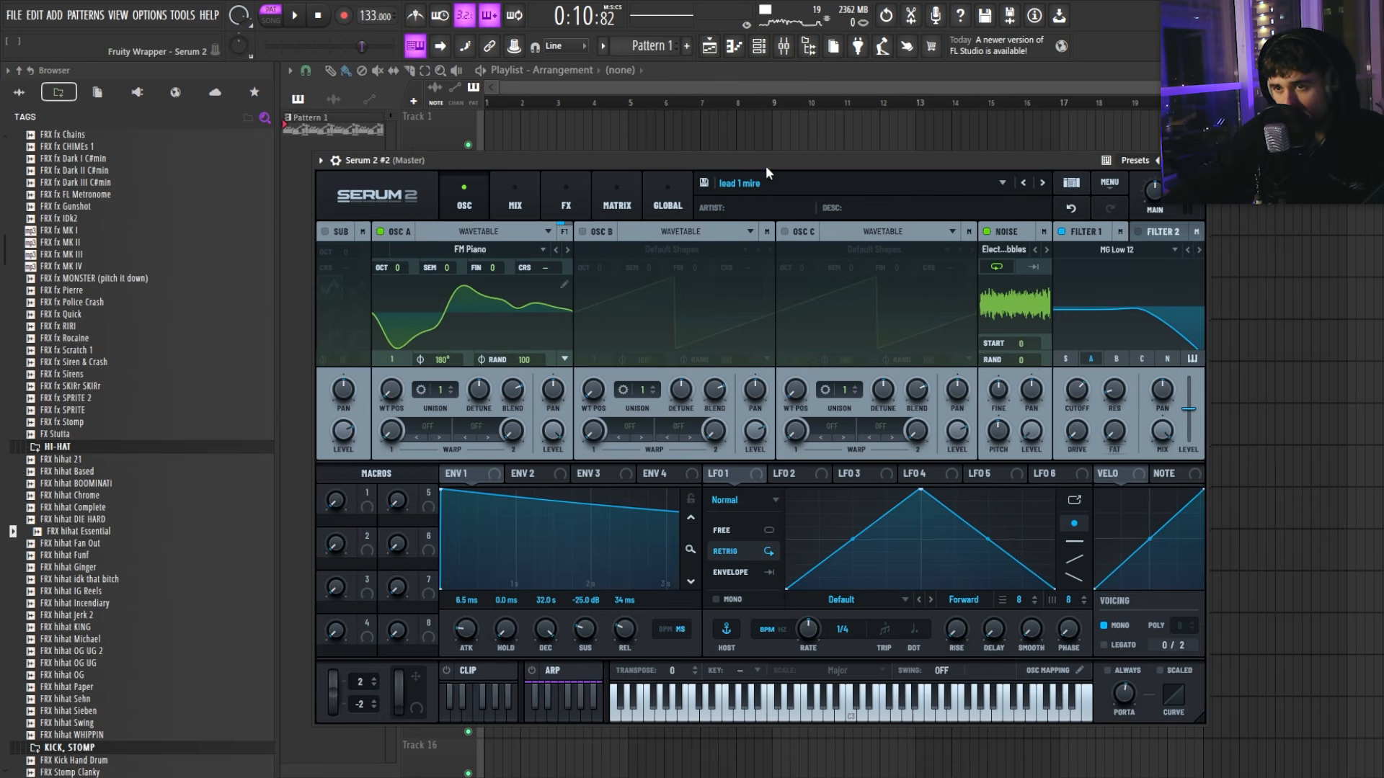
pyautogui.click(742, 183)
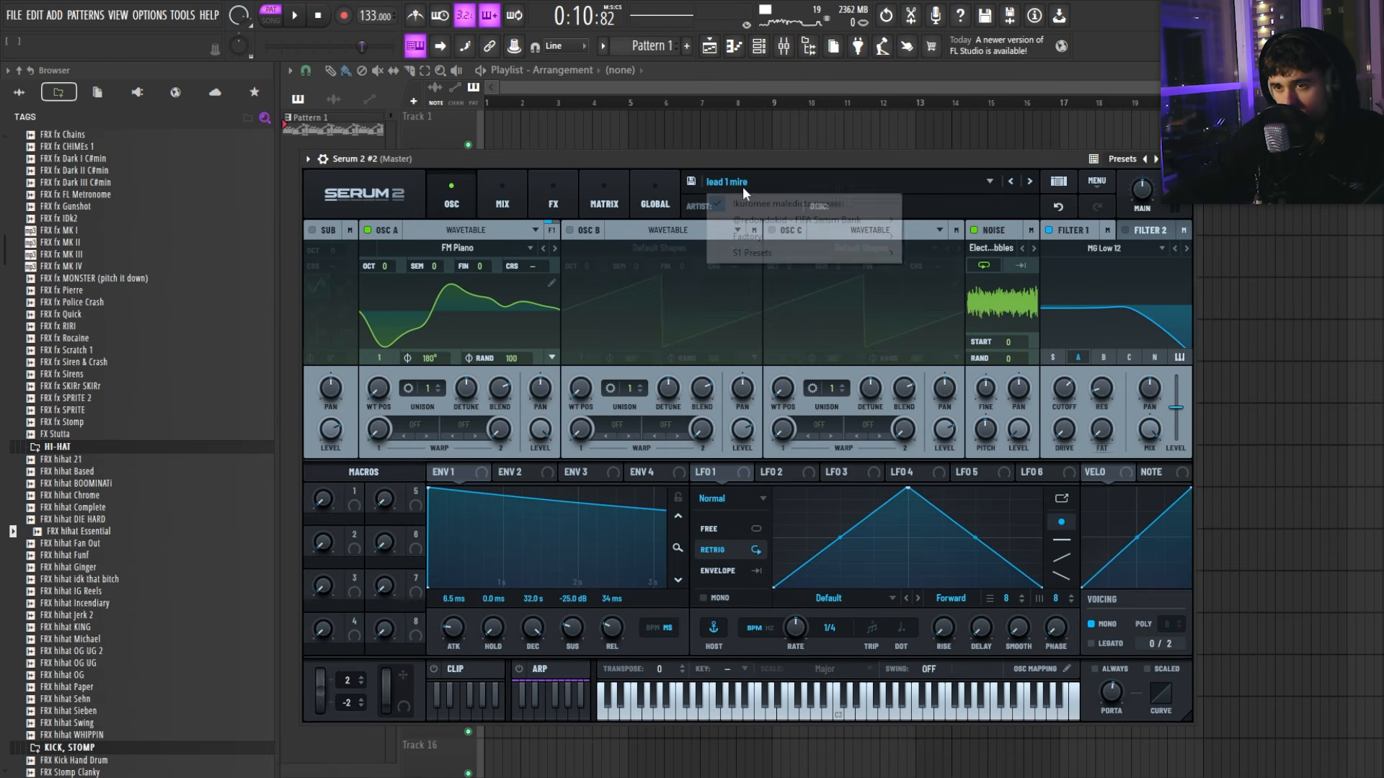
pyautogui.moveTo(892, 204)
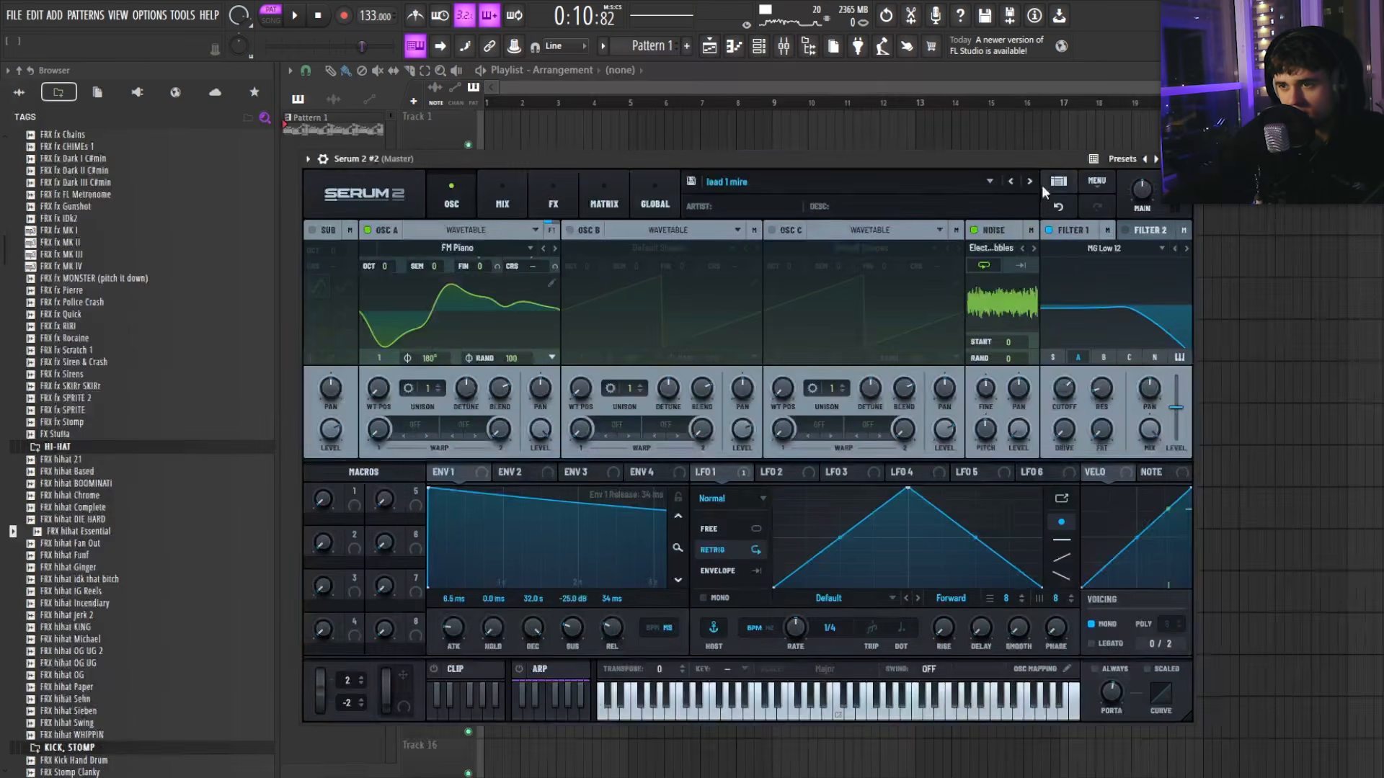
pyautogui.click(1021, 180)
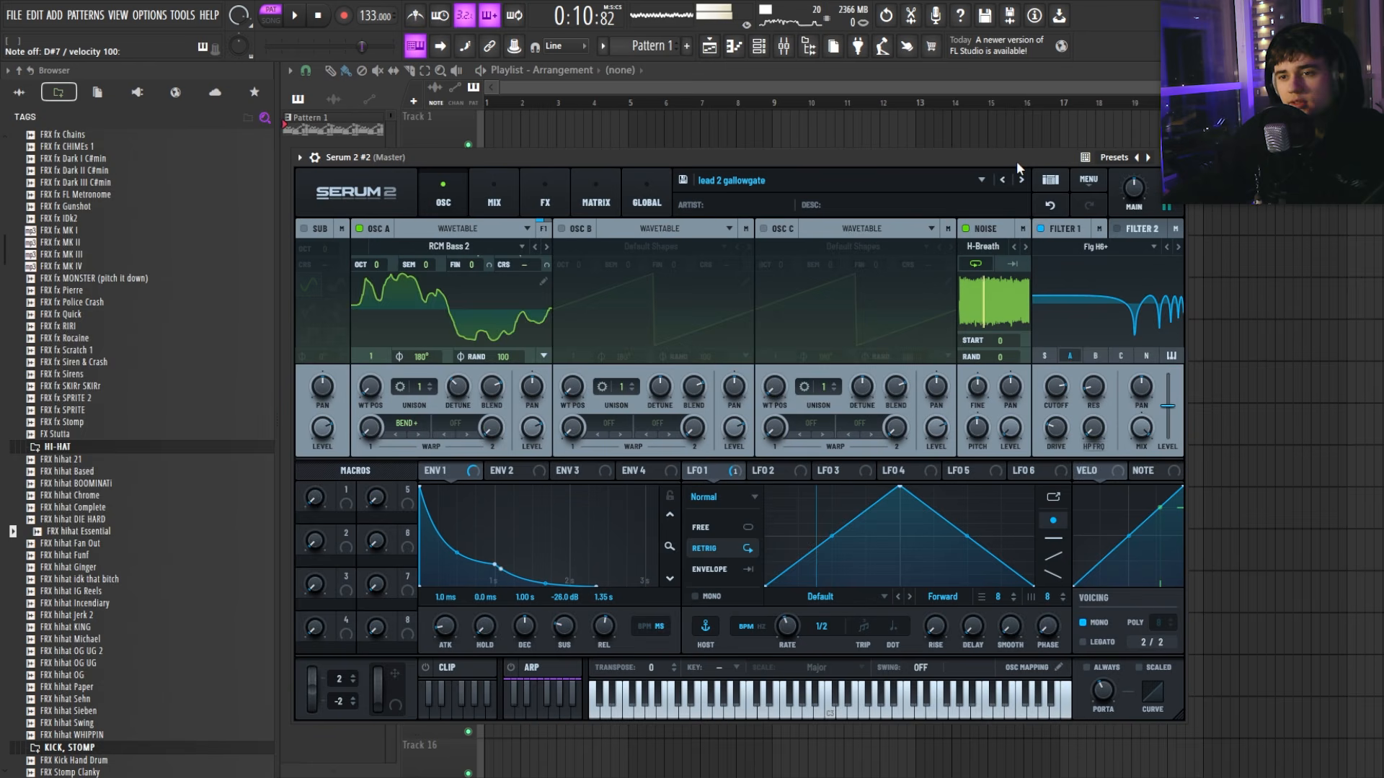
pyautogui.click(1022, 179)
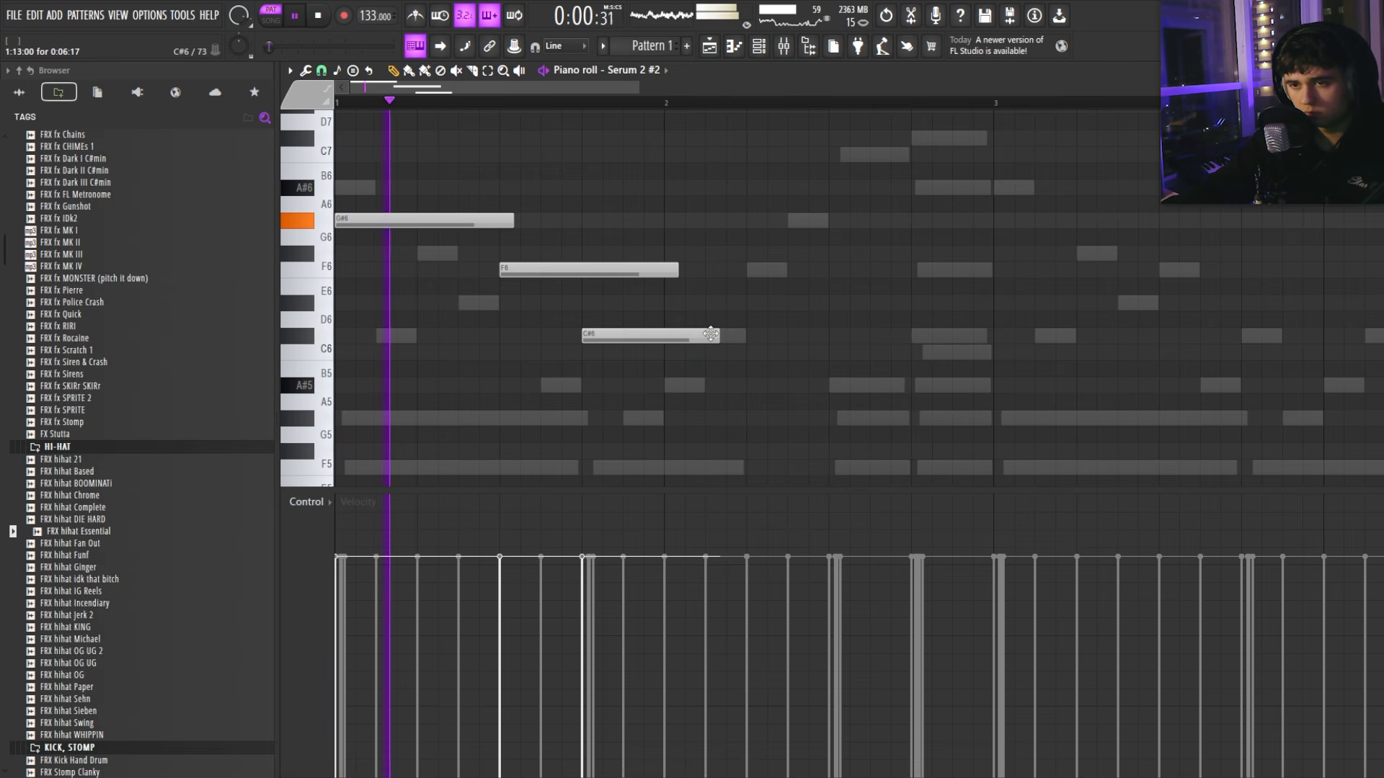
# Step: Replace the C#6 note with F#6 and F6 notes at bar 2, shortening the F#6
pyautogui.rightClick(710, 334)
pyautogui.scroll(3, 703, 321)
pyautogui.click(674, 352)
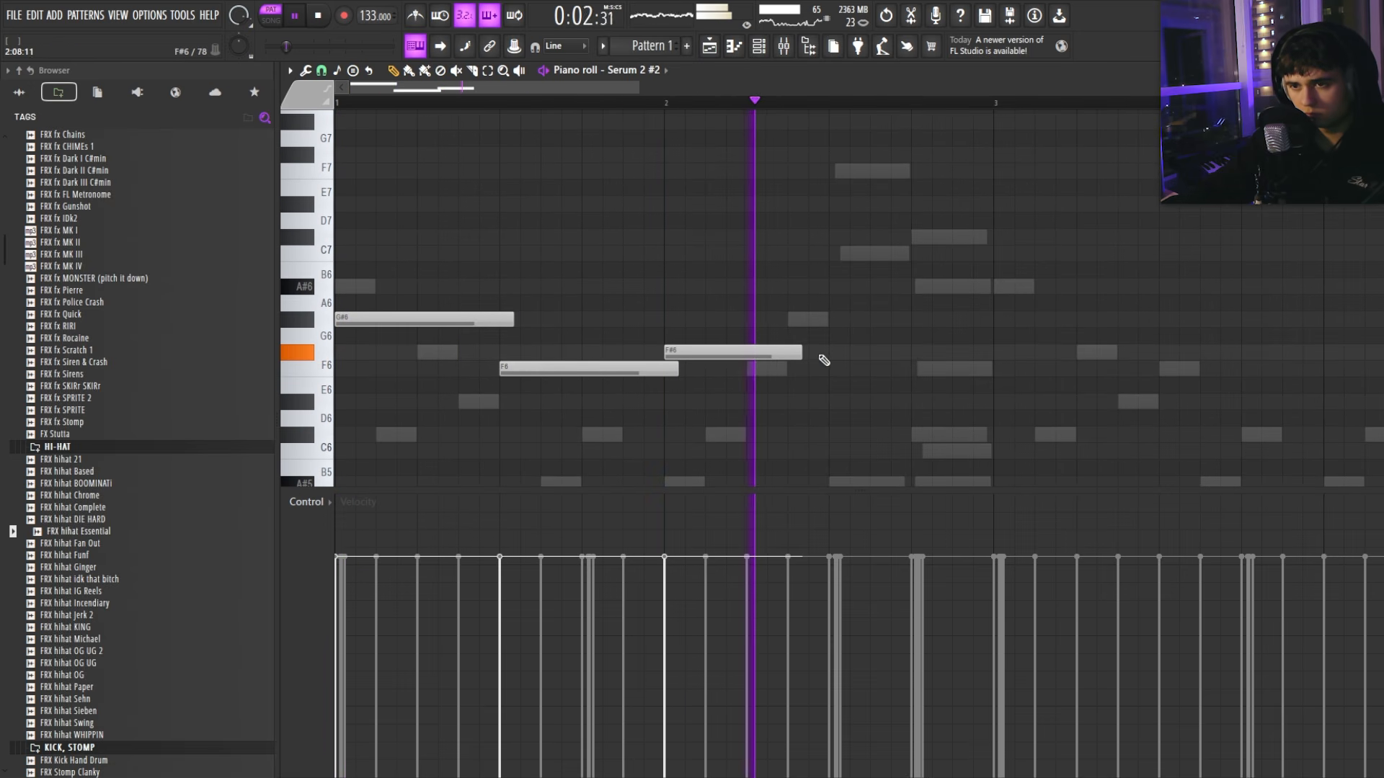
pyautogui.click(754, 371)
pyautogui.moveTo(800, 353); pyautogui.dragTo(742, 361)
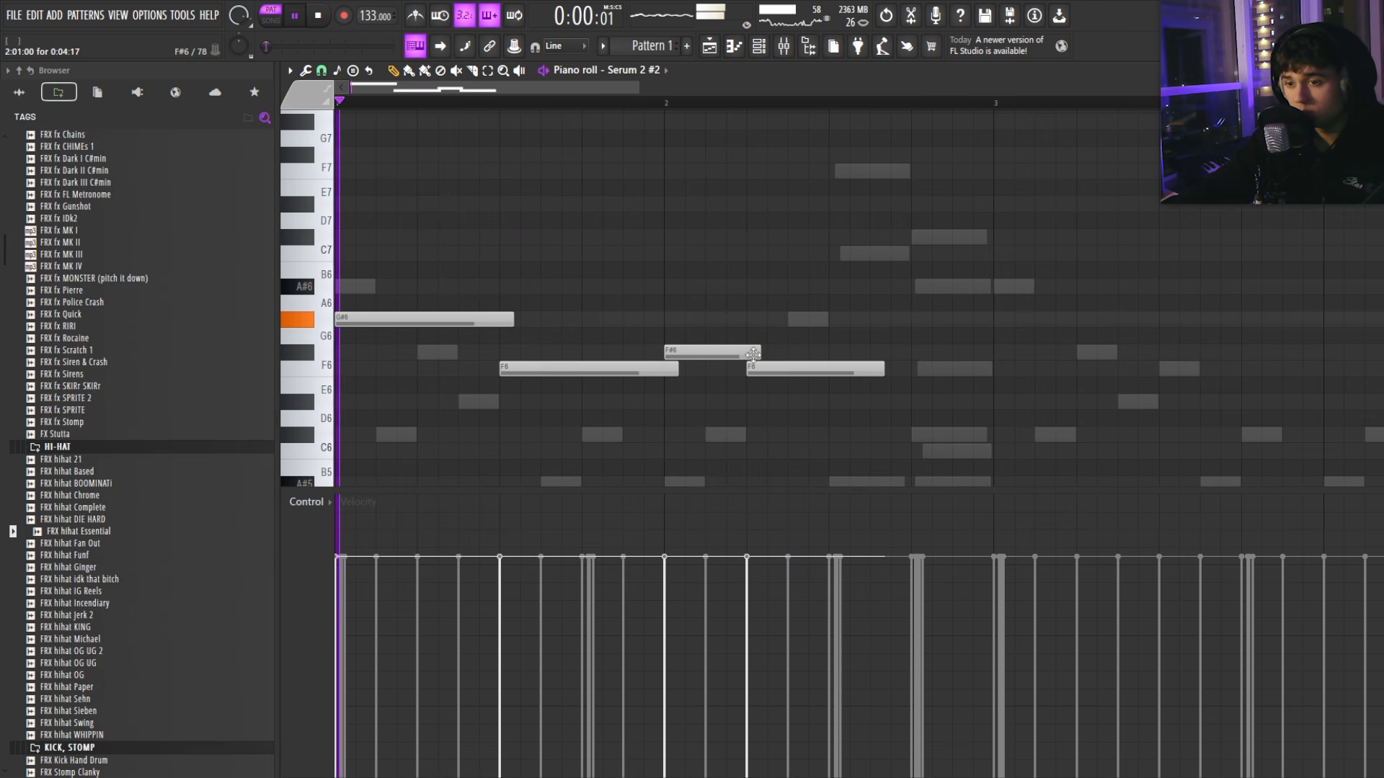
pyautogui.scroll(-2, 750, 346)
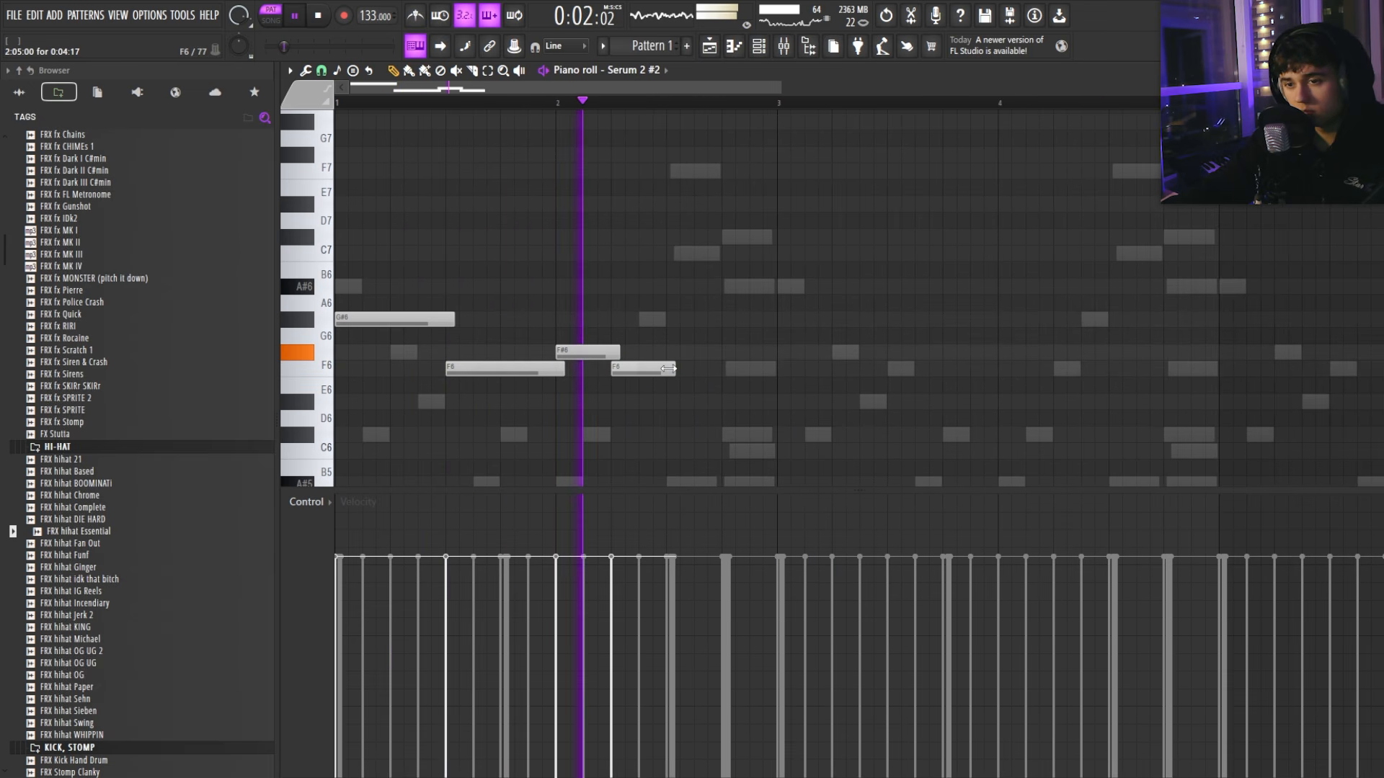
# Step: Try and remove a C7, then add A#5 and C6 notes and delete the D#6
pyautogui.click(678, 253)
pyautogui.press('space')
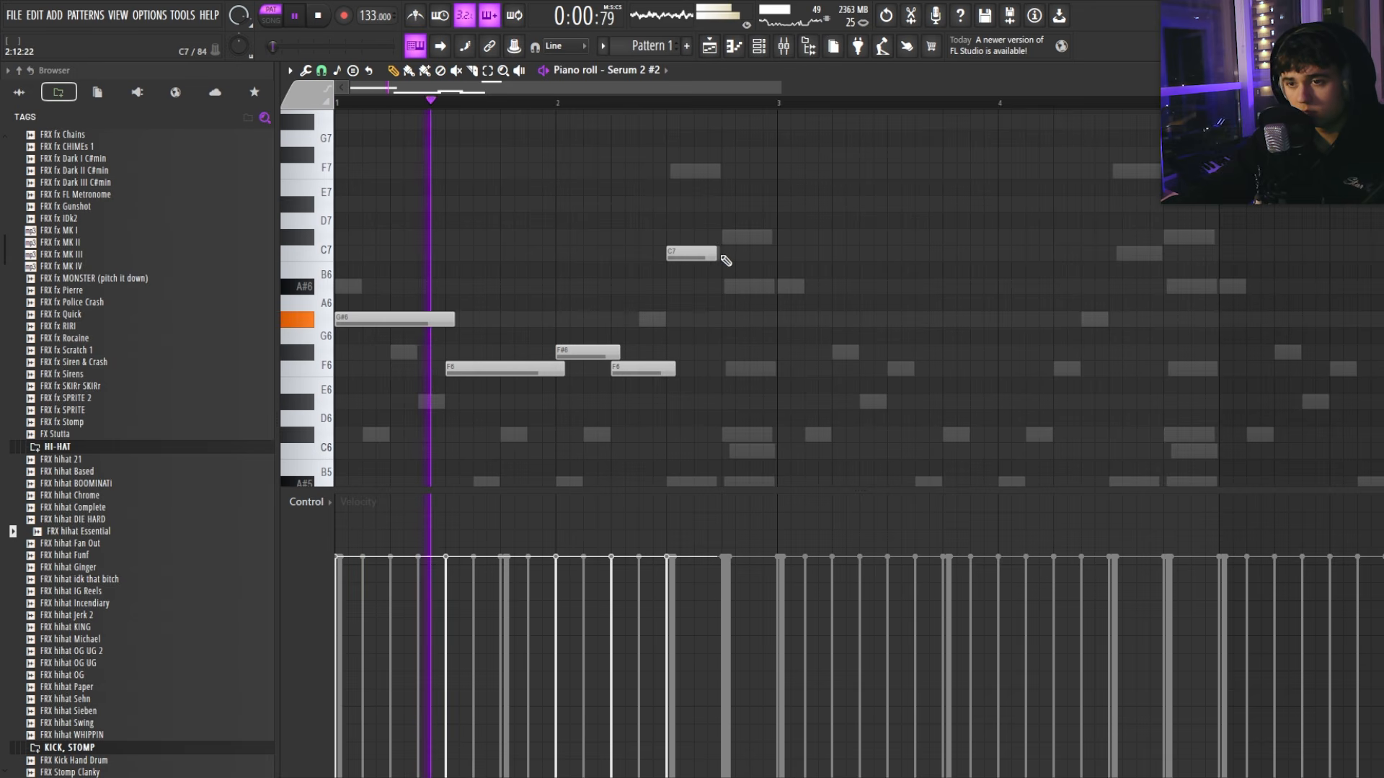
pyautogui.rightClick(717, 255)
pyautogui.scroll(3, 692, 294)
pyautogui.click(672, 390)
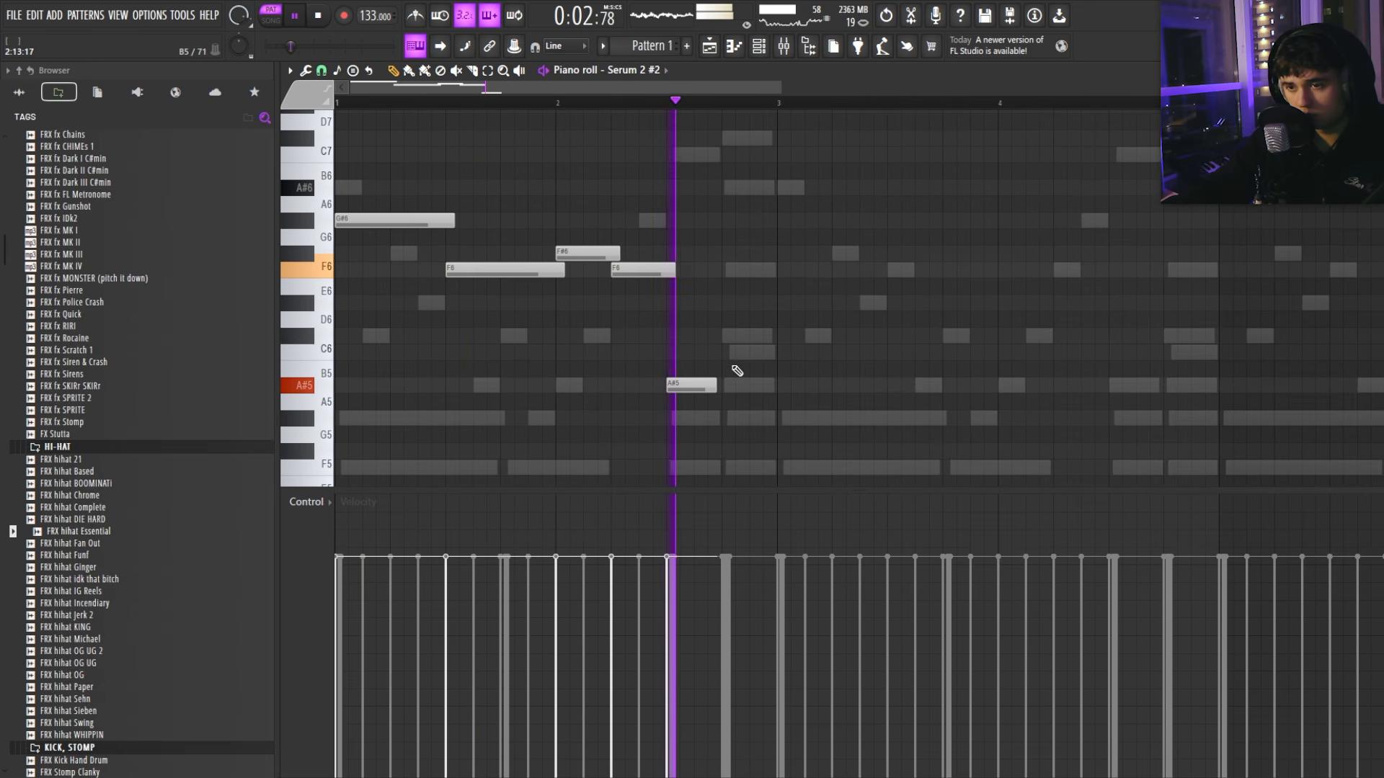
pyautogui.click(730, 351)
pyautogui.rightClick(799, 301)
pyautogui.moveTo(739, 351); pyautogui.dragTo(737, 334)
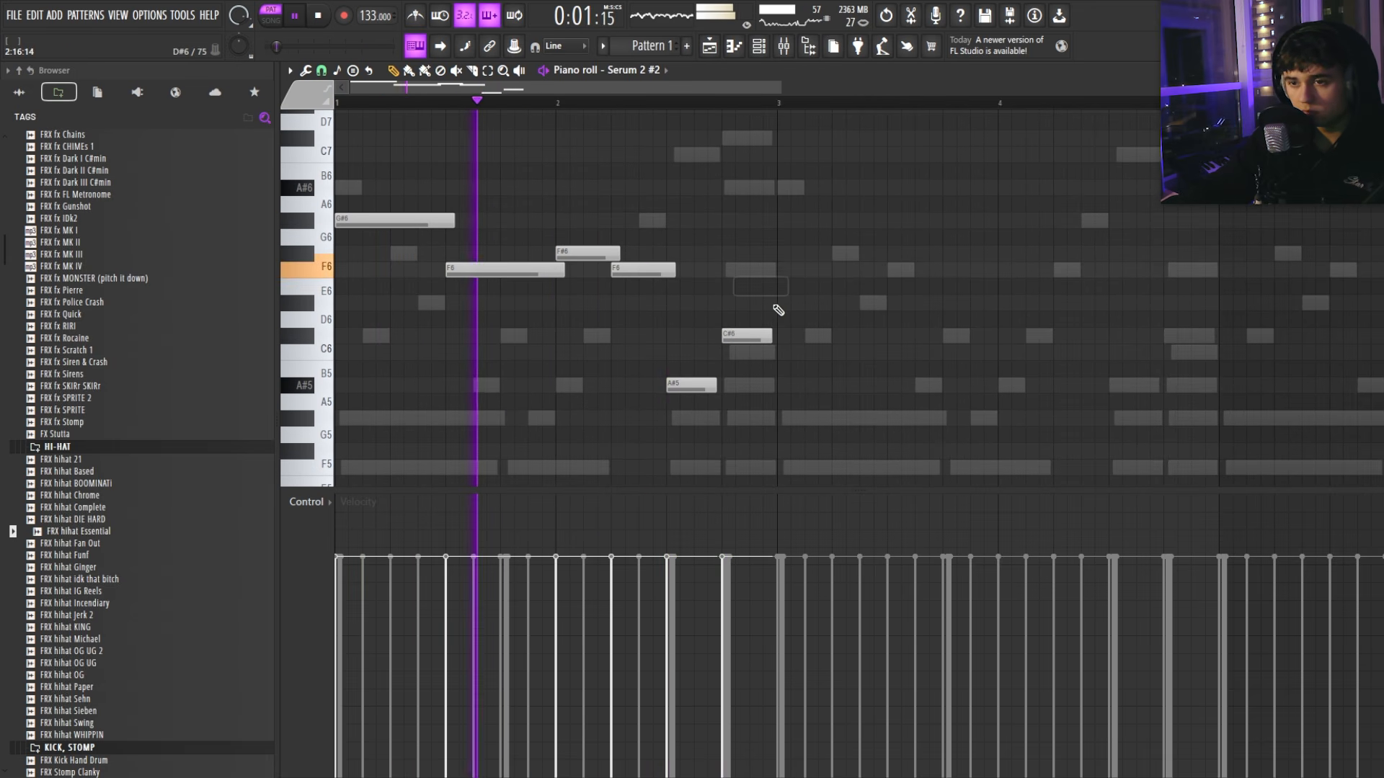
pyautogui.scroll(3, 754, 301)
pyautogui.scroll(-3, 746, 301)
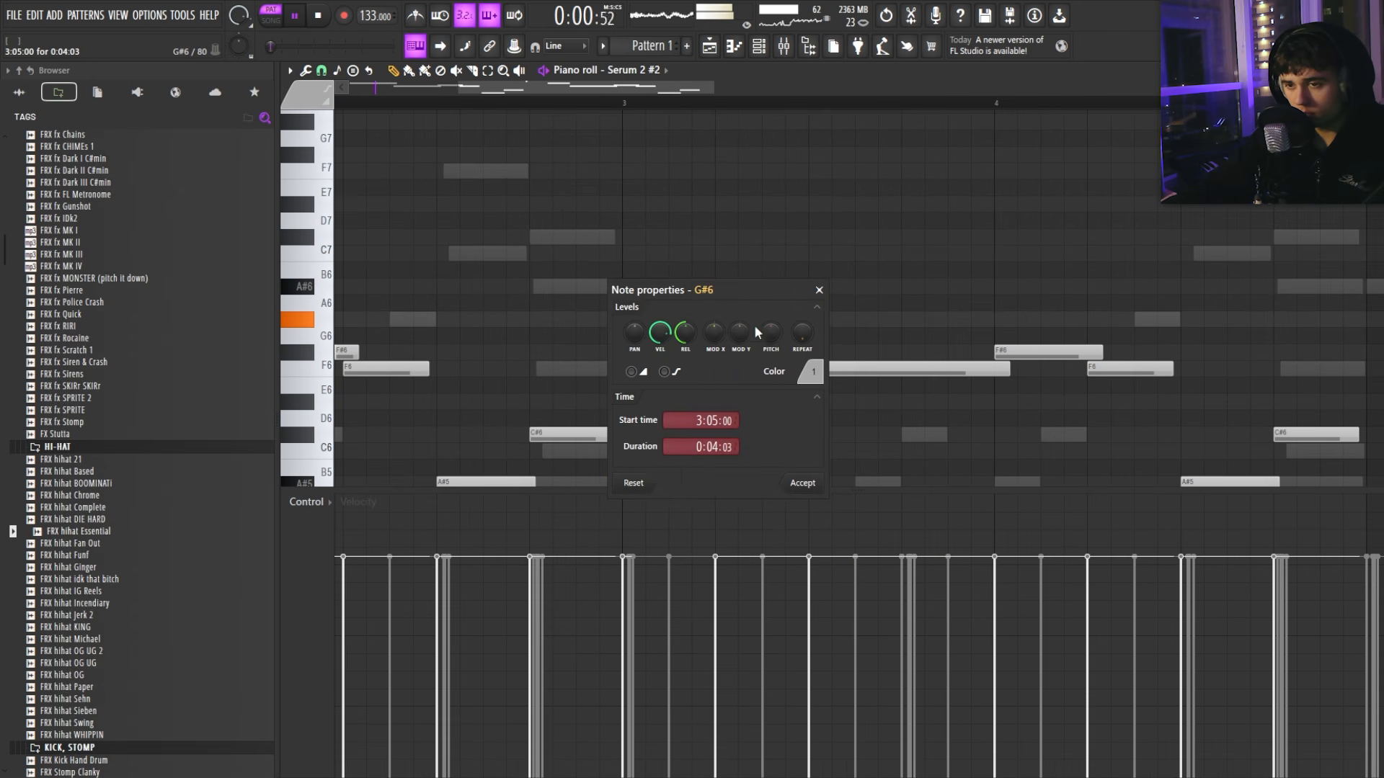
pyautogui.press('Escape')
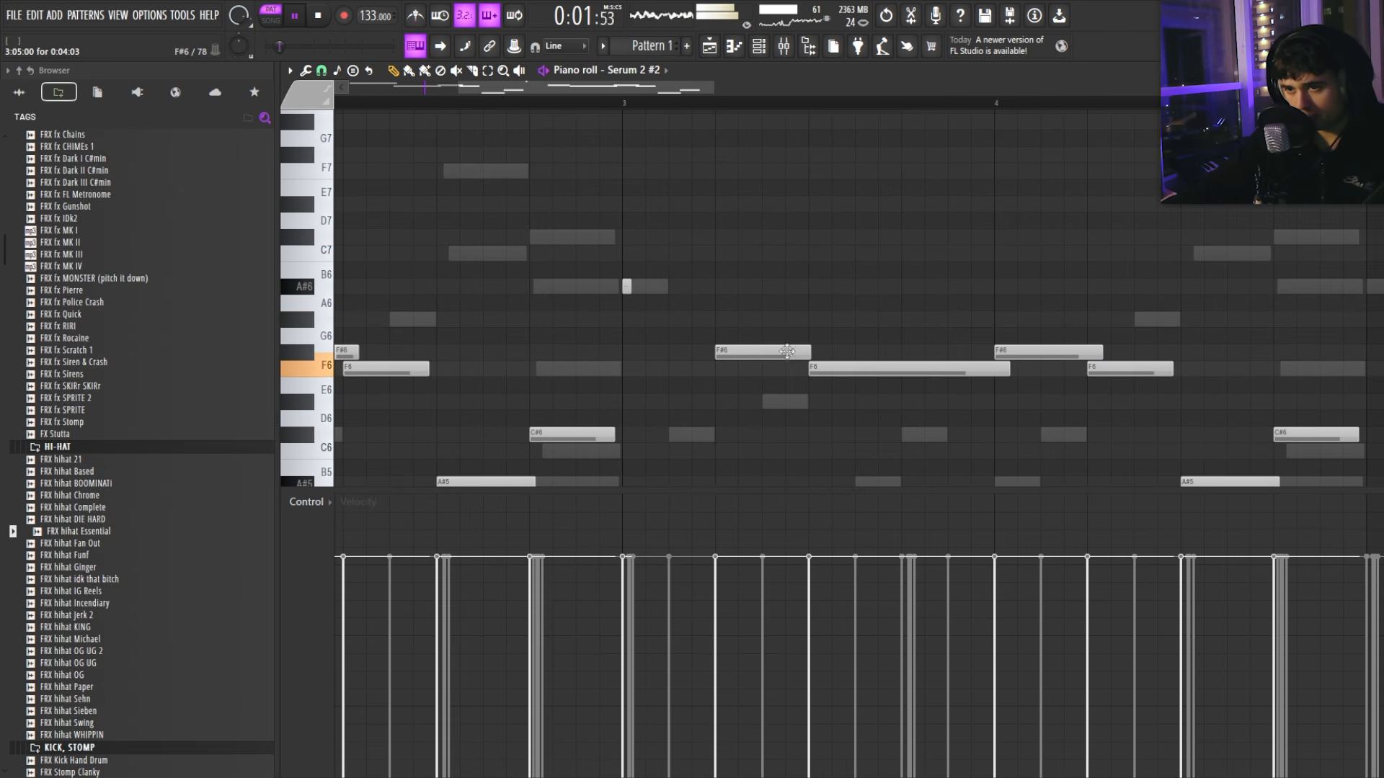
# Step: Move the Serum 2 window right and down
pyautogui.keyDown('ctrl'); pyautogui.scroll(-3, 721, 322); pyautogui.keyUp('ctrl')
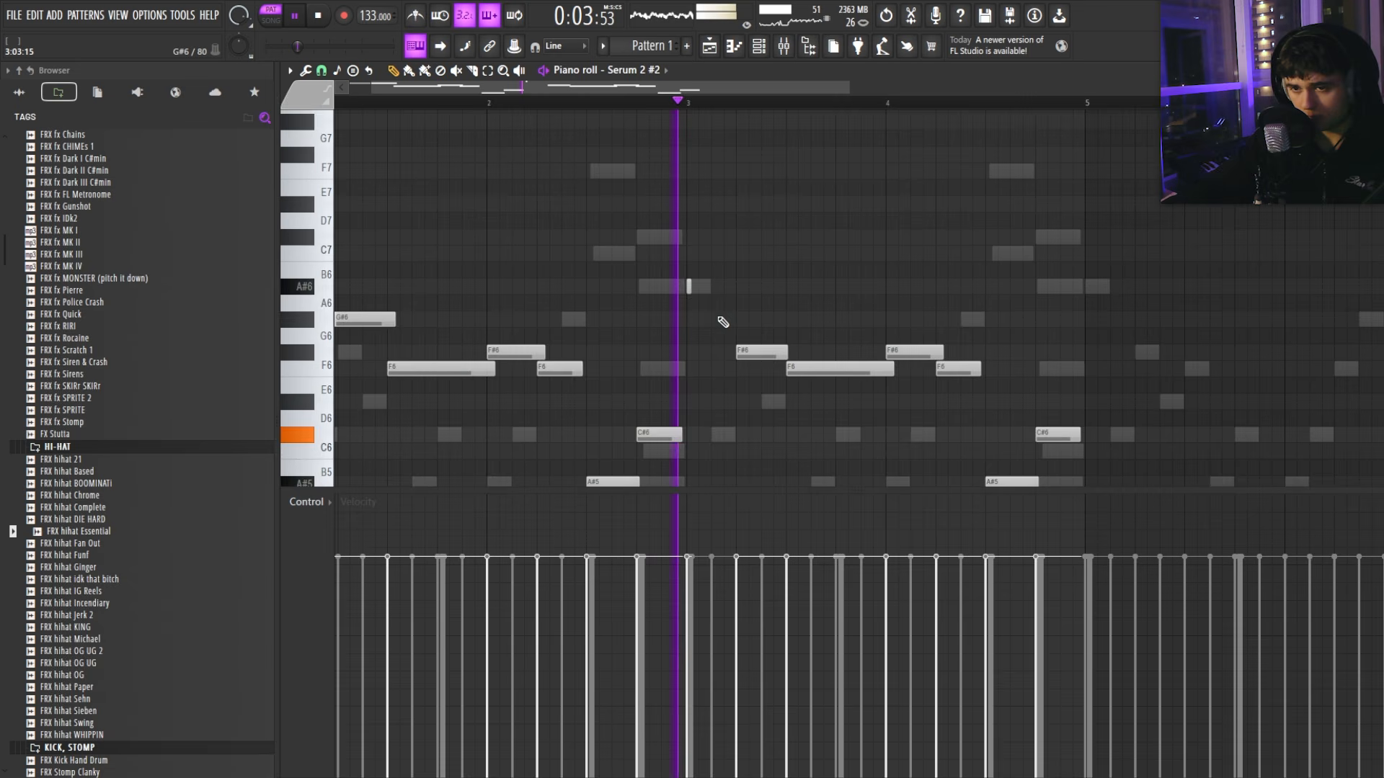
pyautogui.scroll(-2, 750, 324)
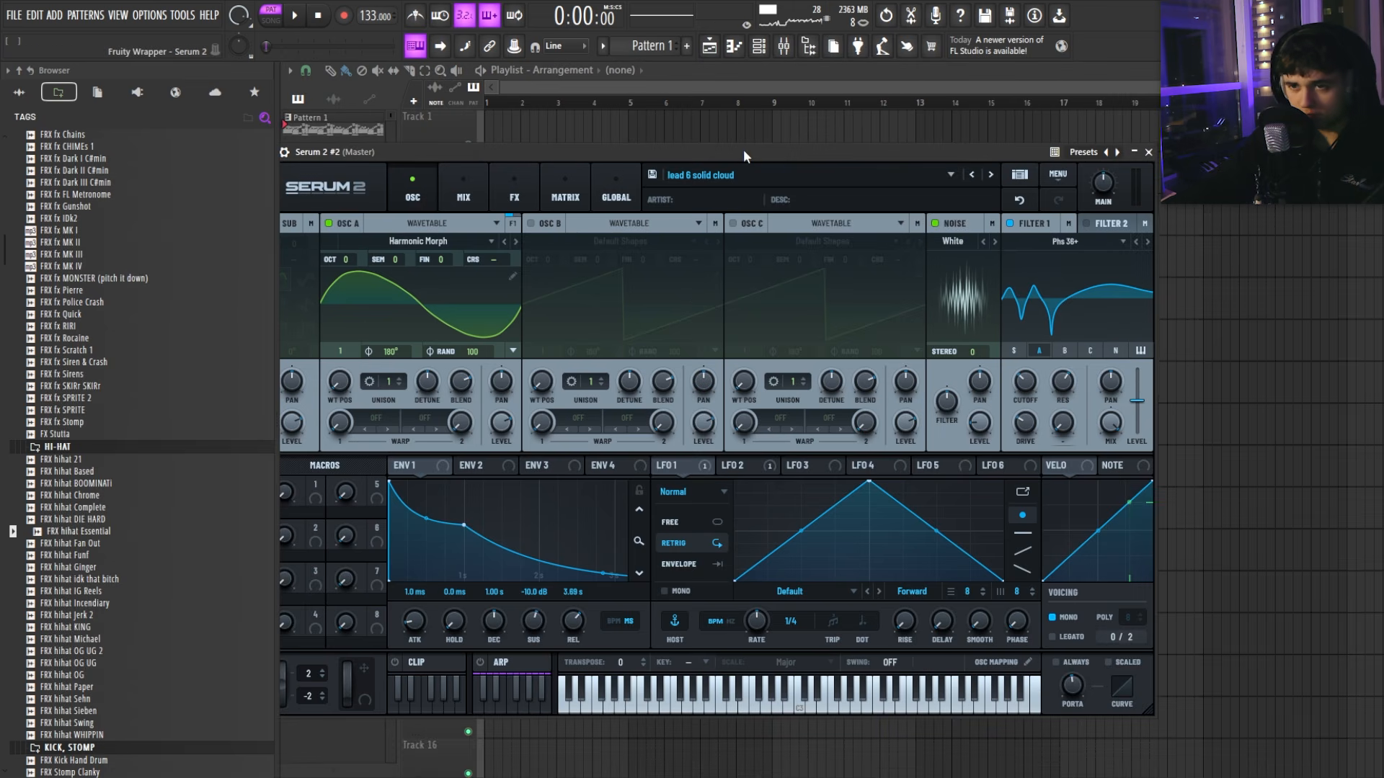
pyautogui.moveTo(744, 150); pyautogui.dragTo(787, 157)
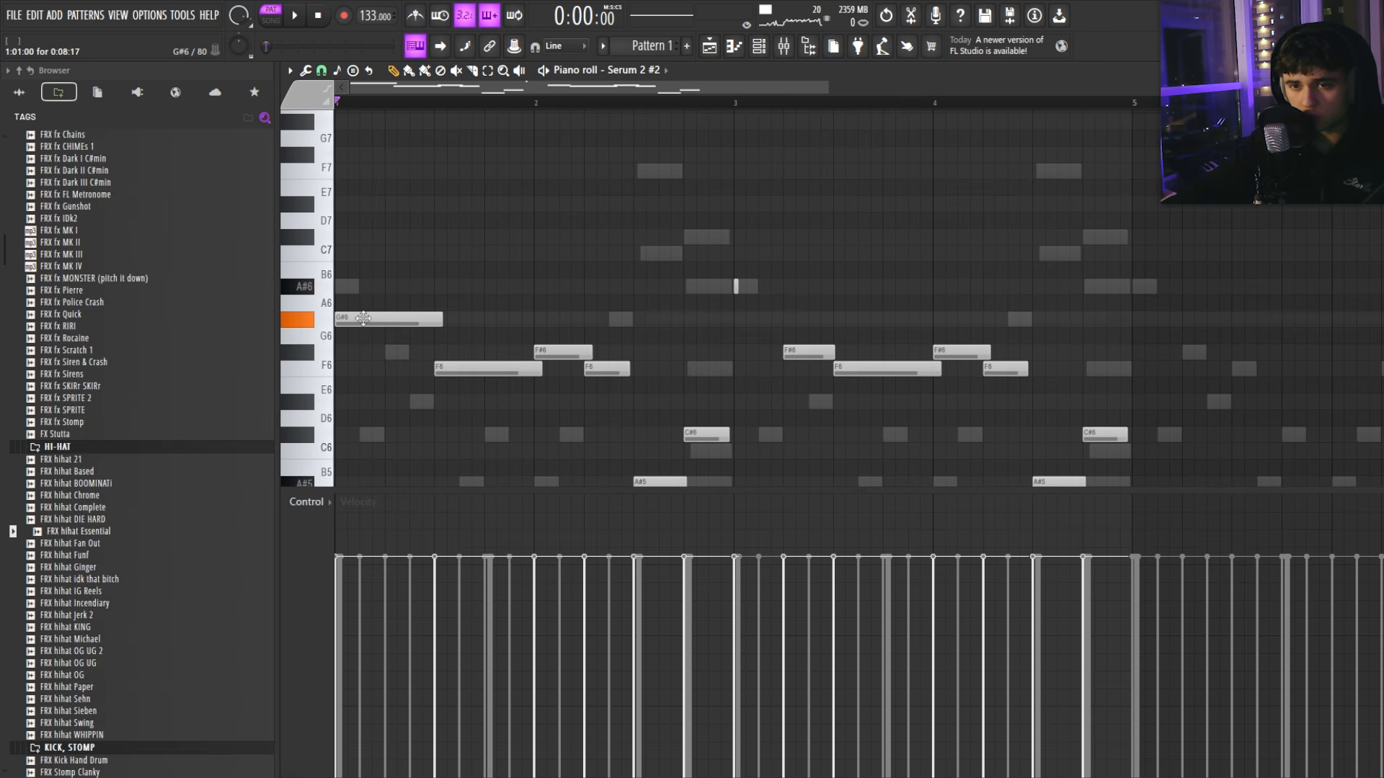
pyautogui.scroll(-5, 346, 330)
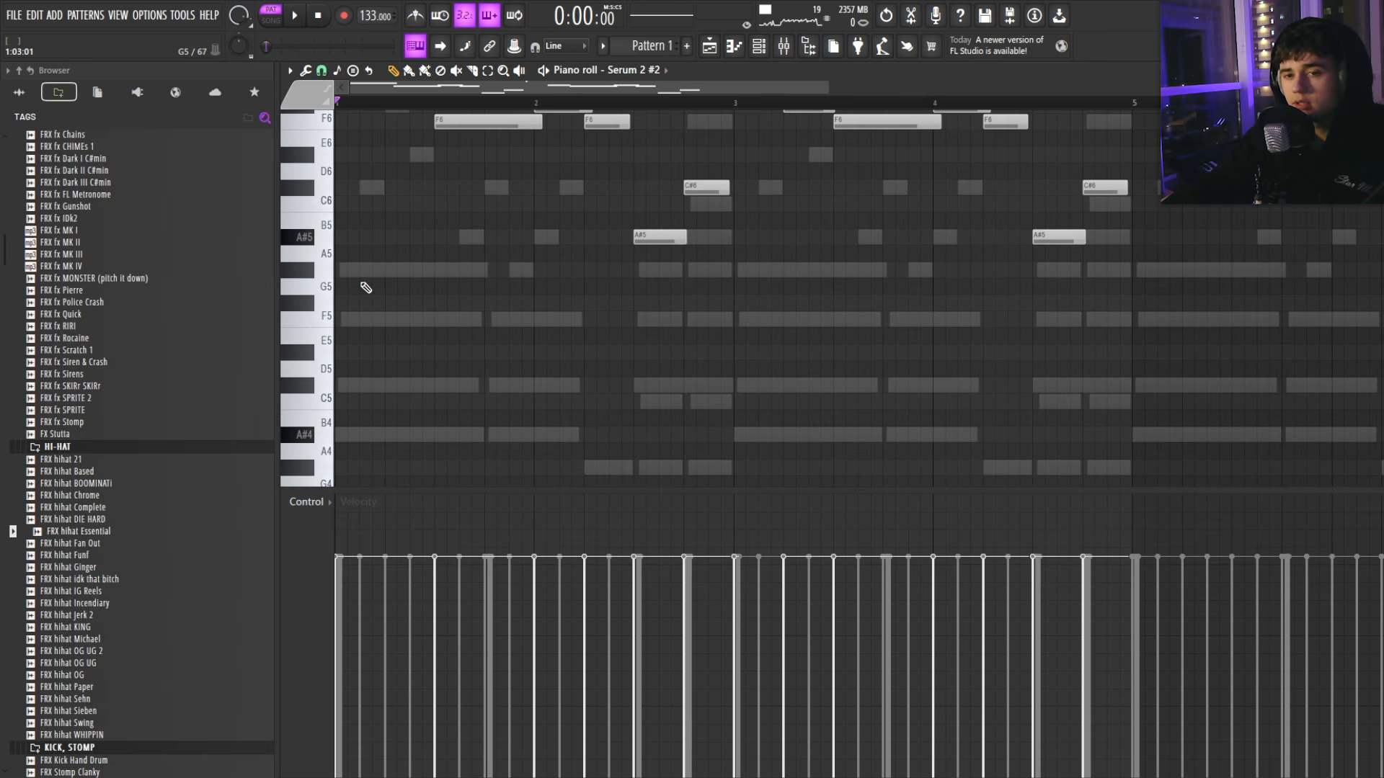
pyautogui.scroll(-1, 366, 299)
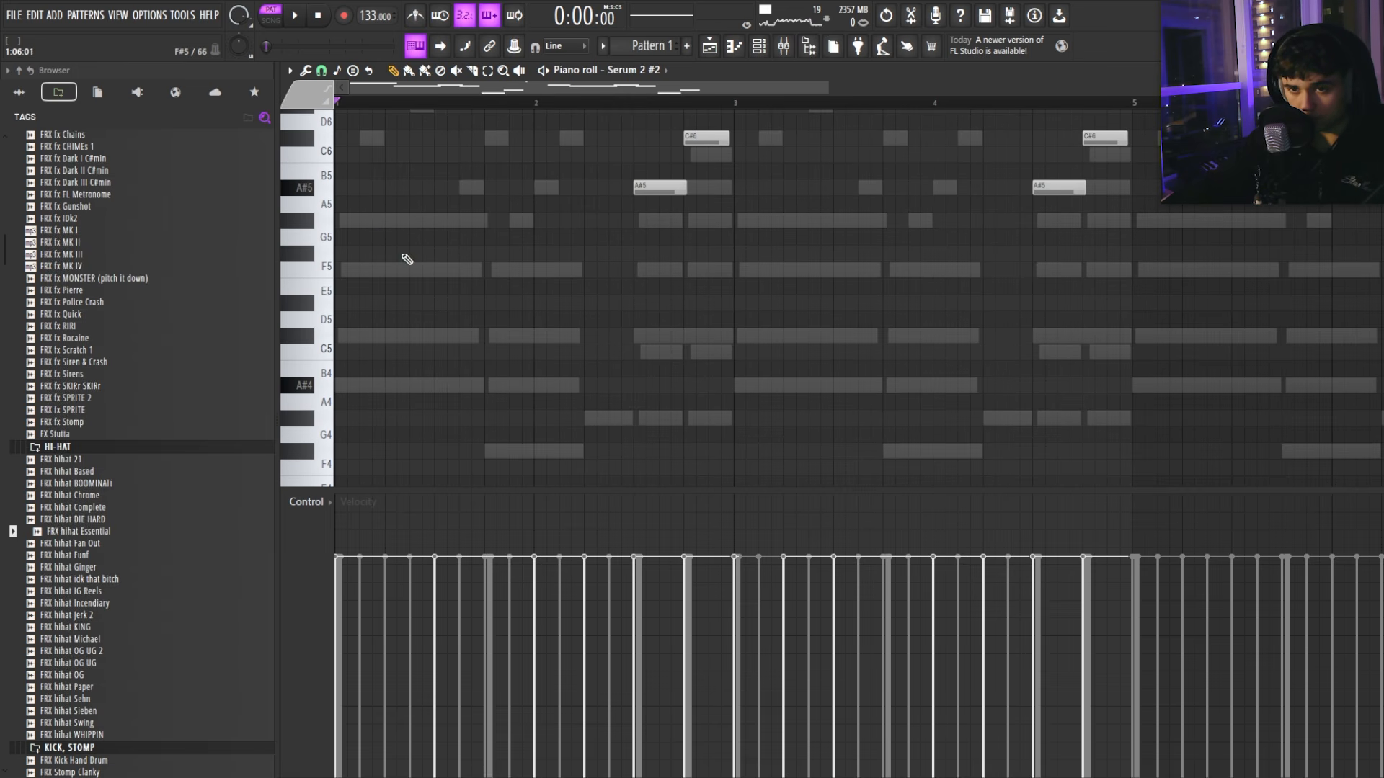
pyautogui.scroll(4, 397, 315)
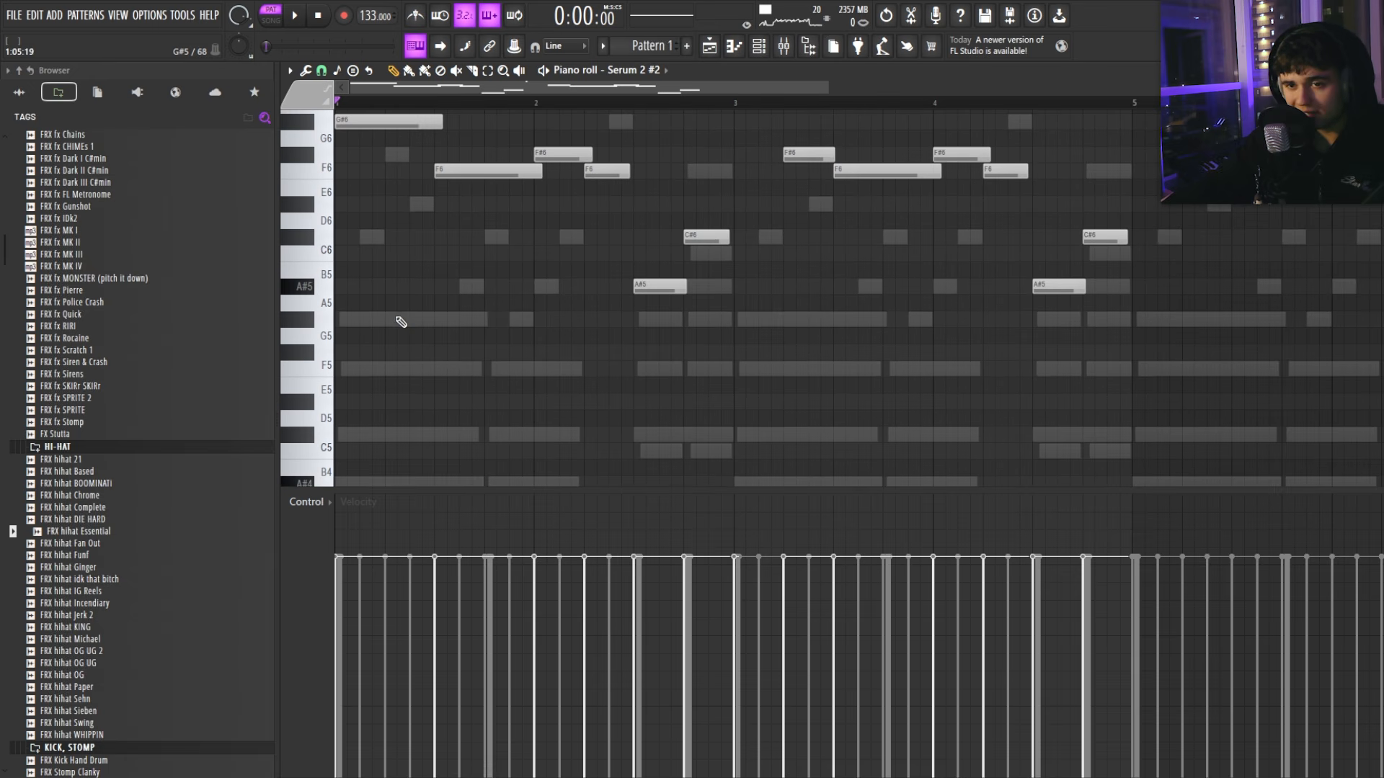
# Step: Select, then deselect, the F6 and F#6 notes, and close the melody's piano roll
pyautogui.moveTo(521, 228); pyautogui.dragTo(631, 287)
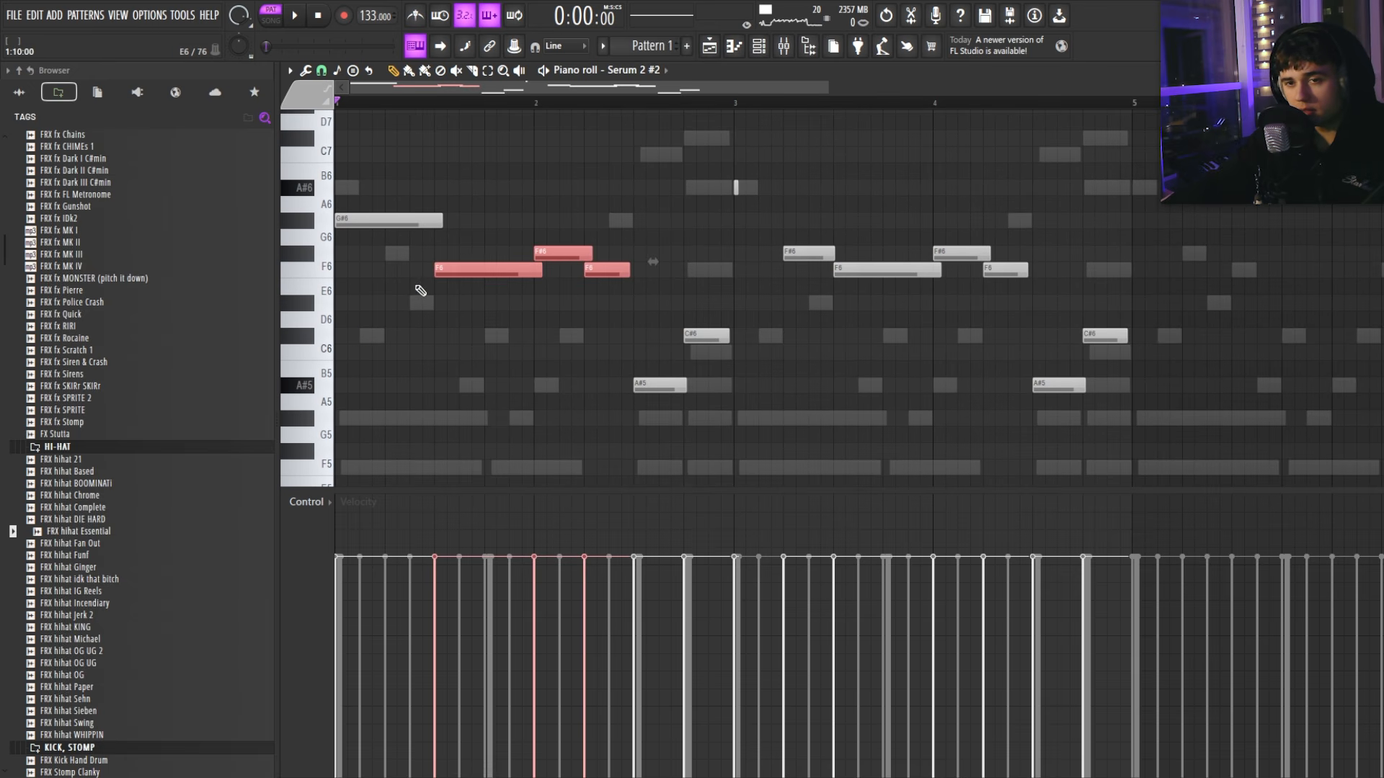
pyautogui.moveTo(328, 258); pyautogui.dragTo(335, 266)
pyautogui.keyDown('ctrl'); pyautogui.click(365, 274); pyautogui.keyUp('ctrl')
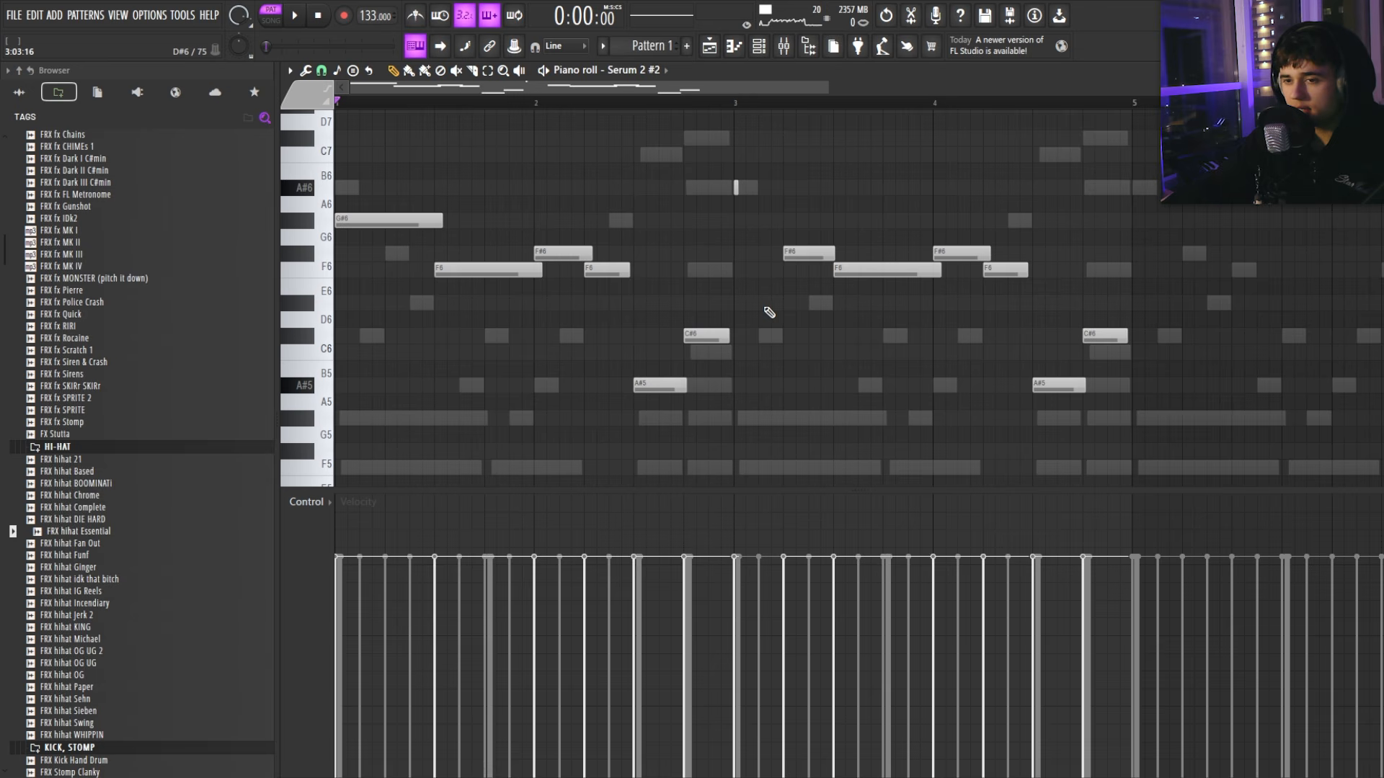
pyautogui.scroll(-2, 657, 428)
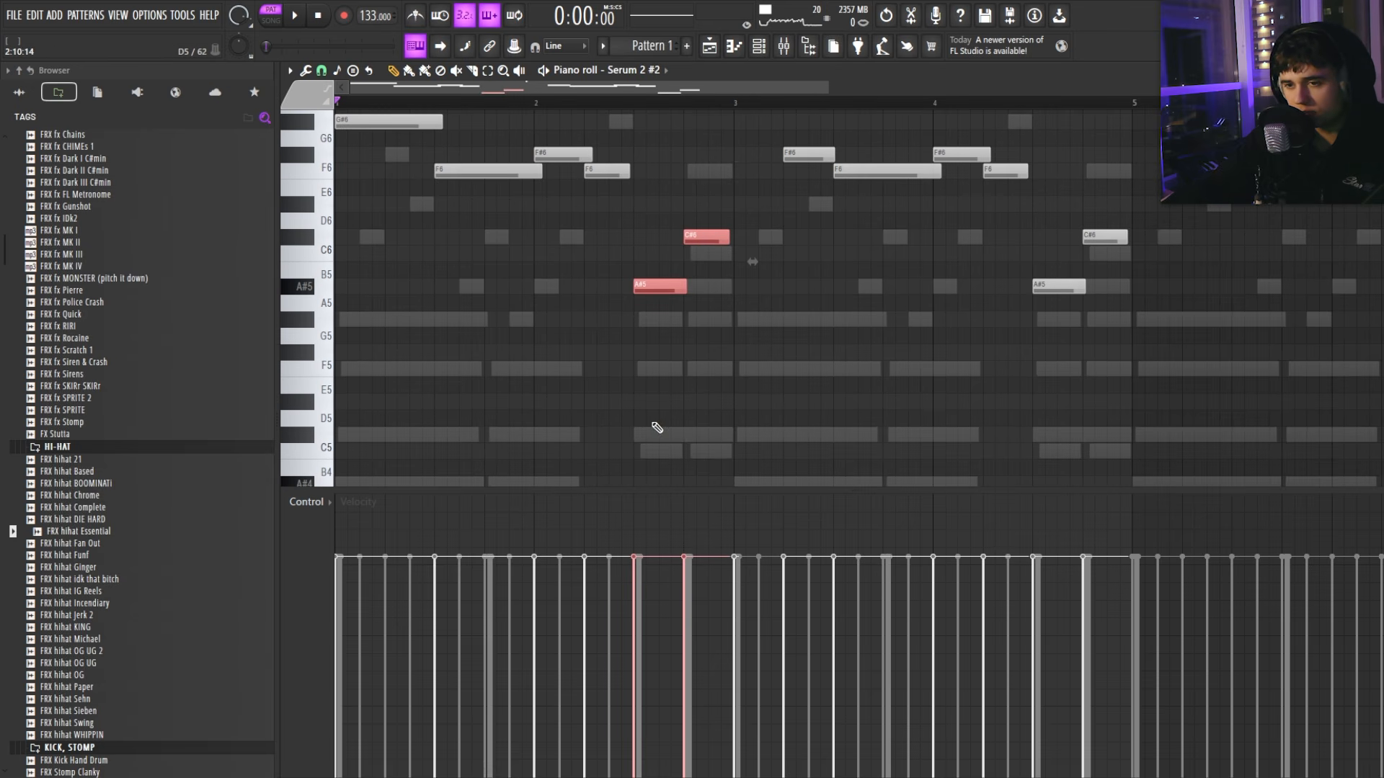
pyautogui.scroll(3, 732, 279)
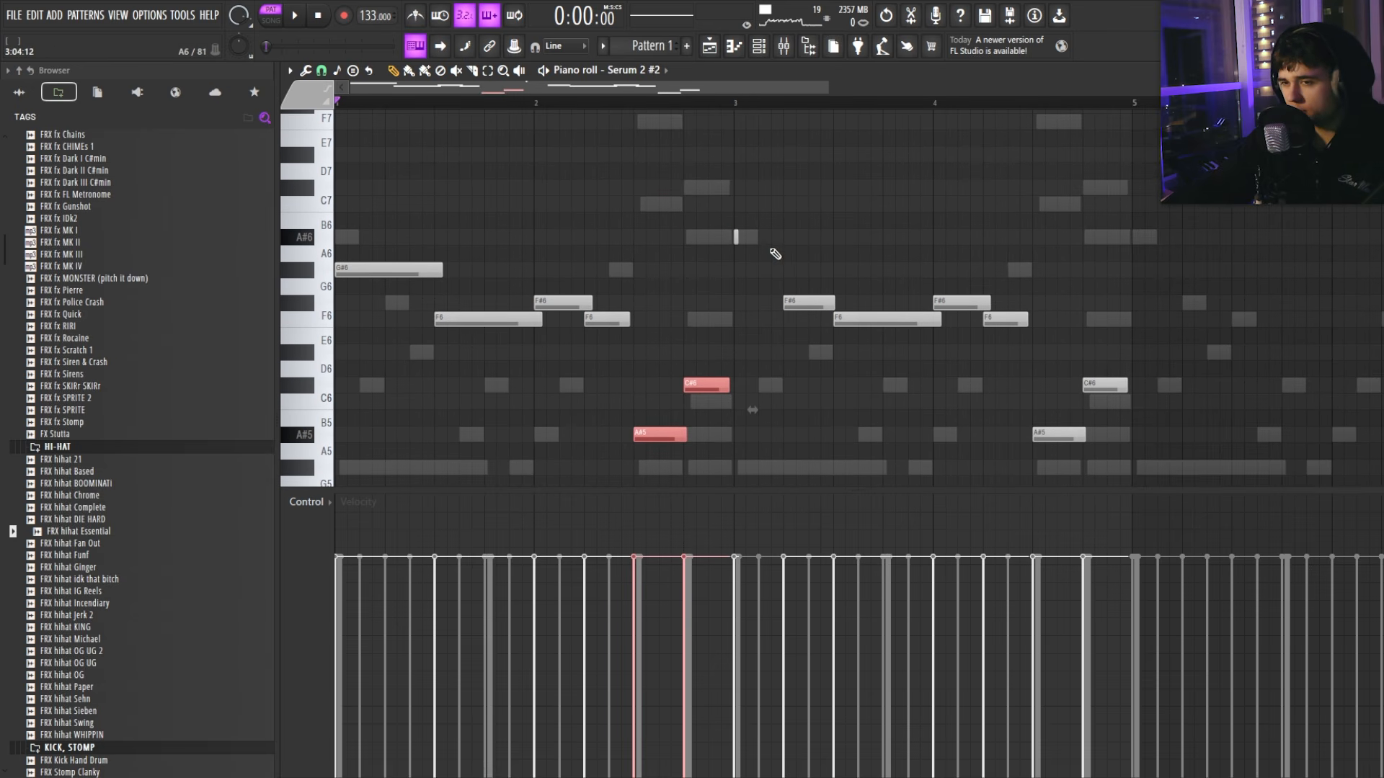
pyautogui.press('F7')
# Step: Open the Serum 2 #2 synth, move it up-left, and check its channel settings page
pyautogui.click(641, 351)
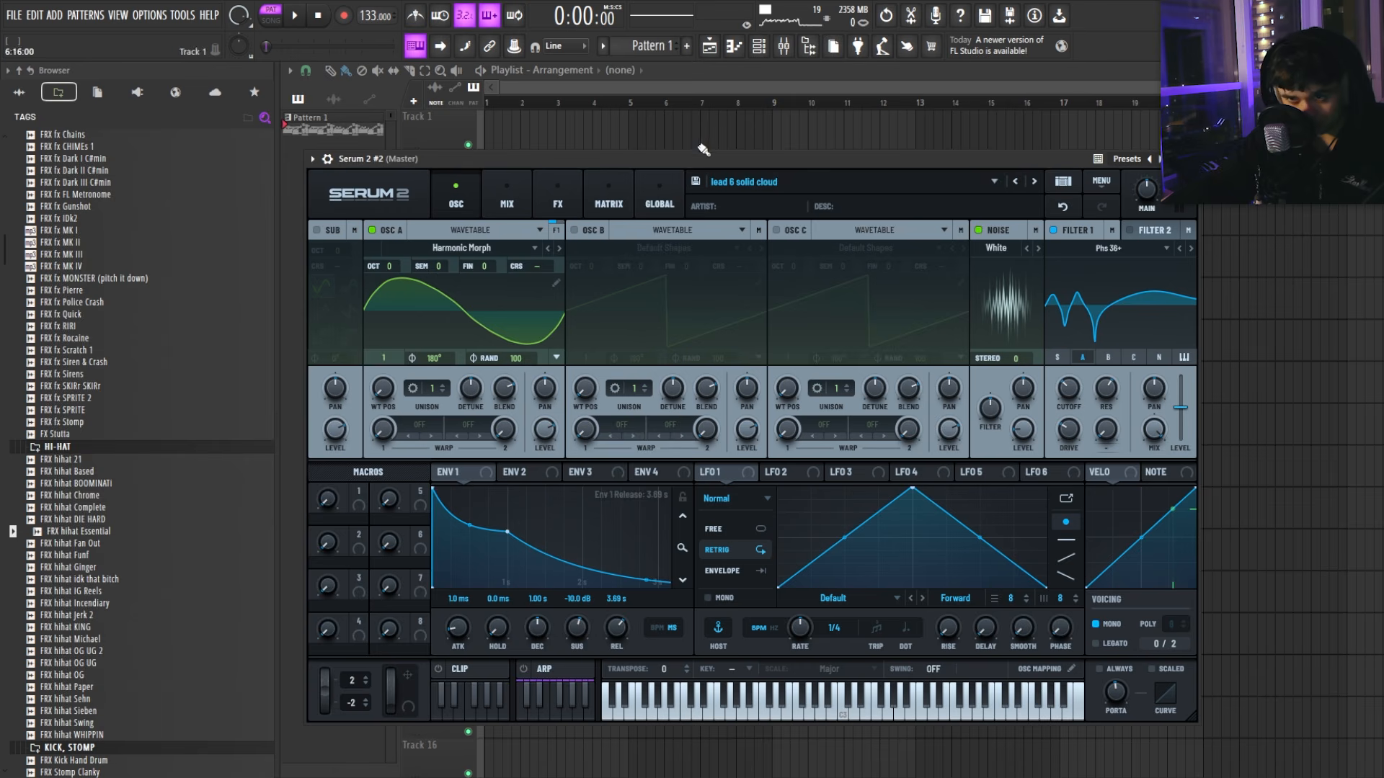
pyautogui.moveTo(671, 148); pyautogui.dragTo(645, 105)
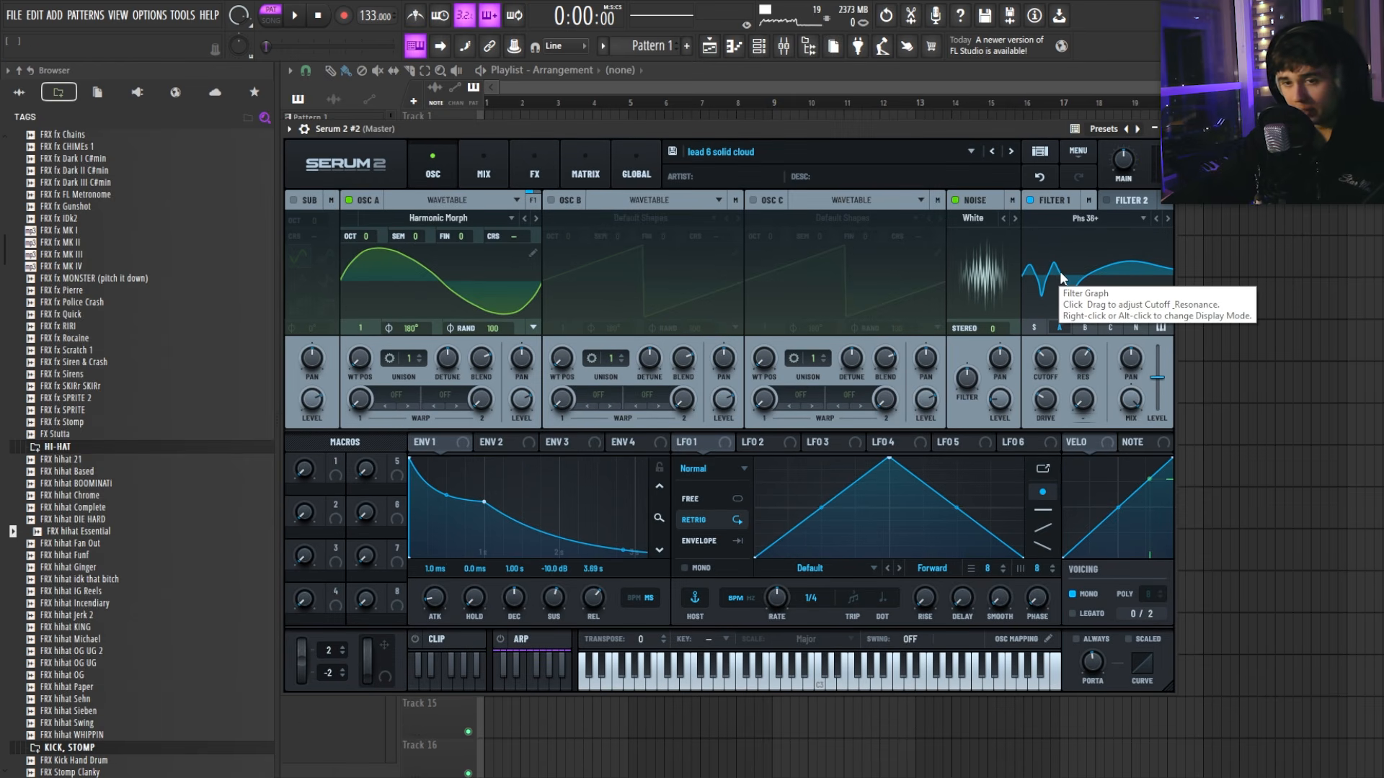
pyautogui.click(304, 130)
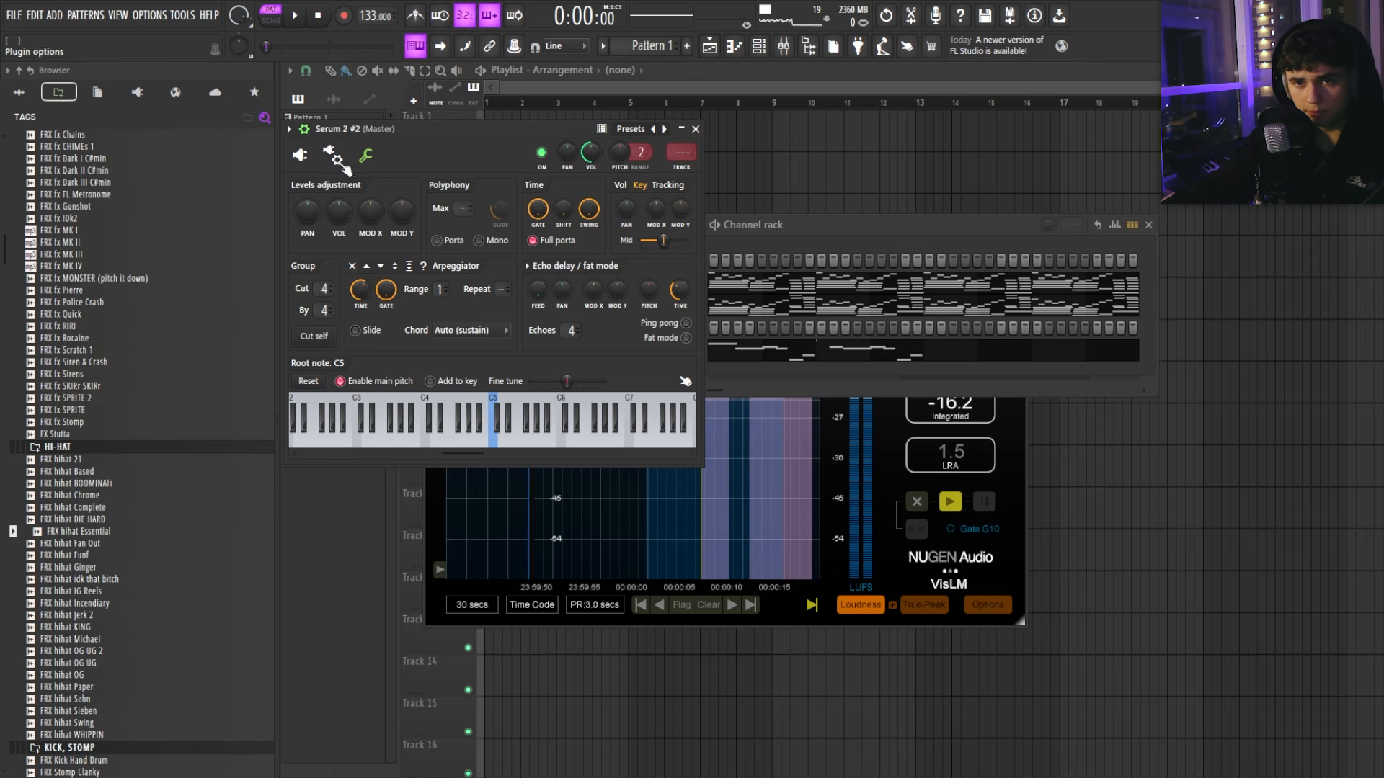
pyautogui.click(304, 146)
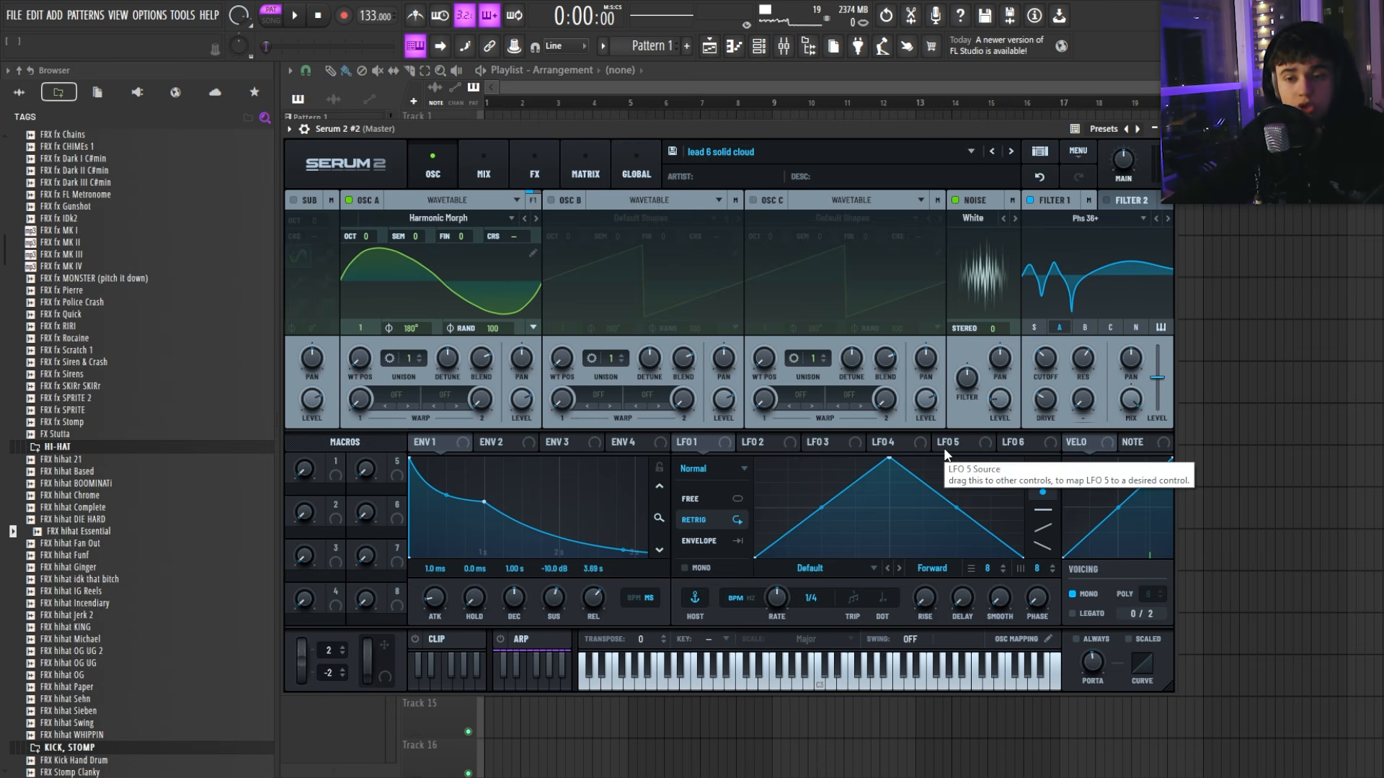
# Step: Play the beat from bar 1 while switching between the Serum 2 #2 melody and synth
pyautogui.press('F6')
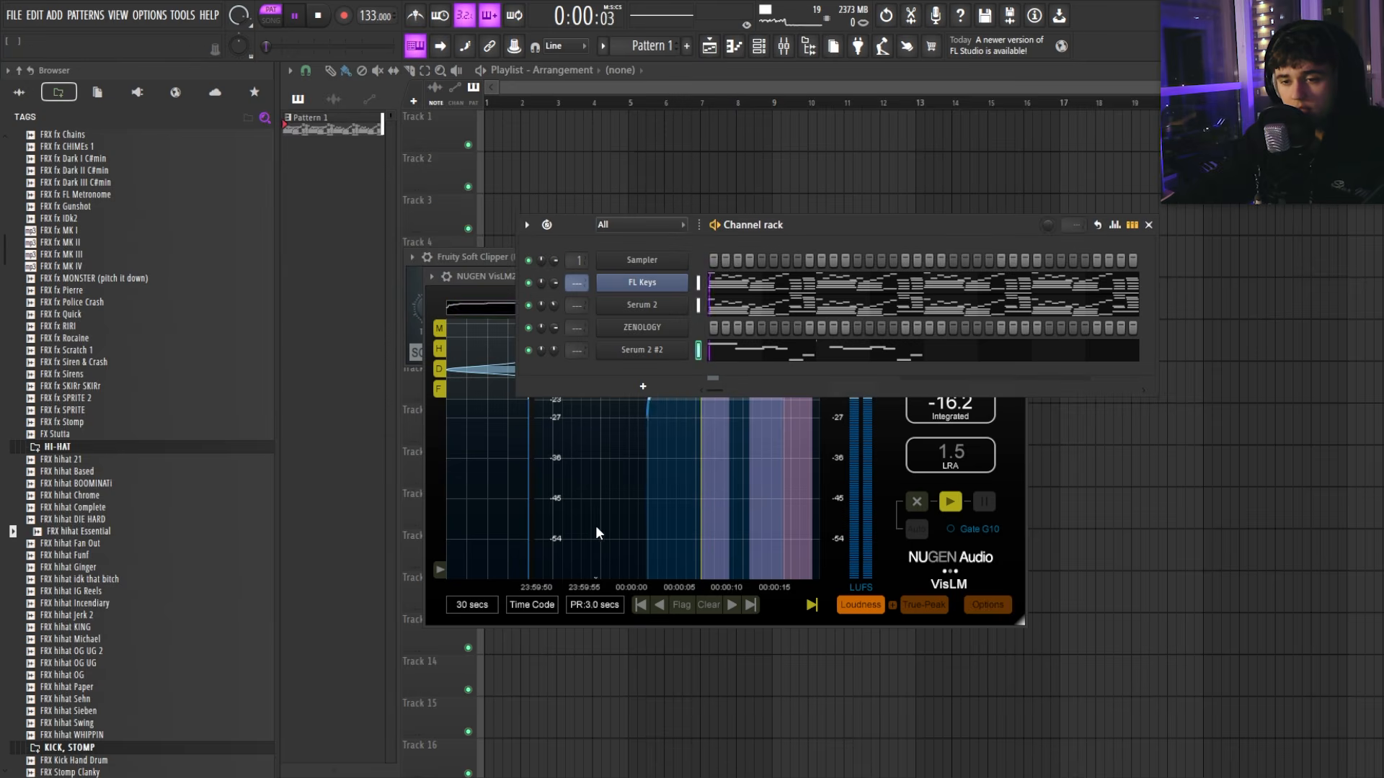
pyautogui.press('space')
pyautogui.click(762, 357)
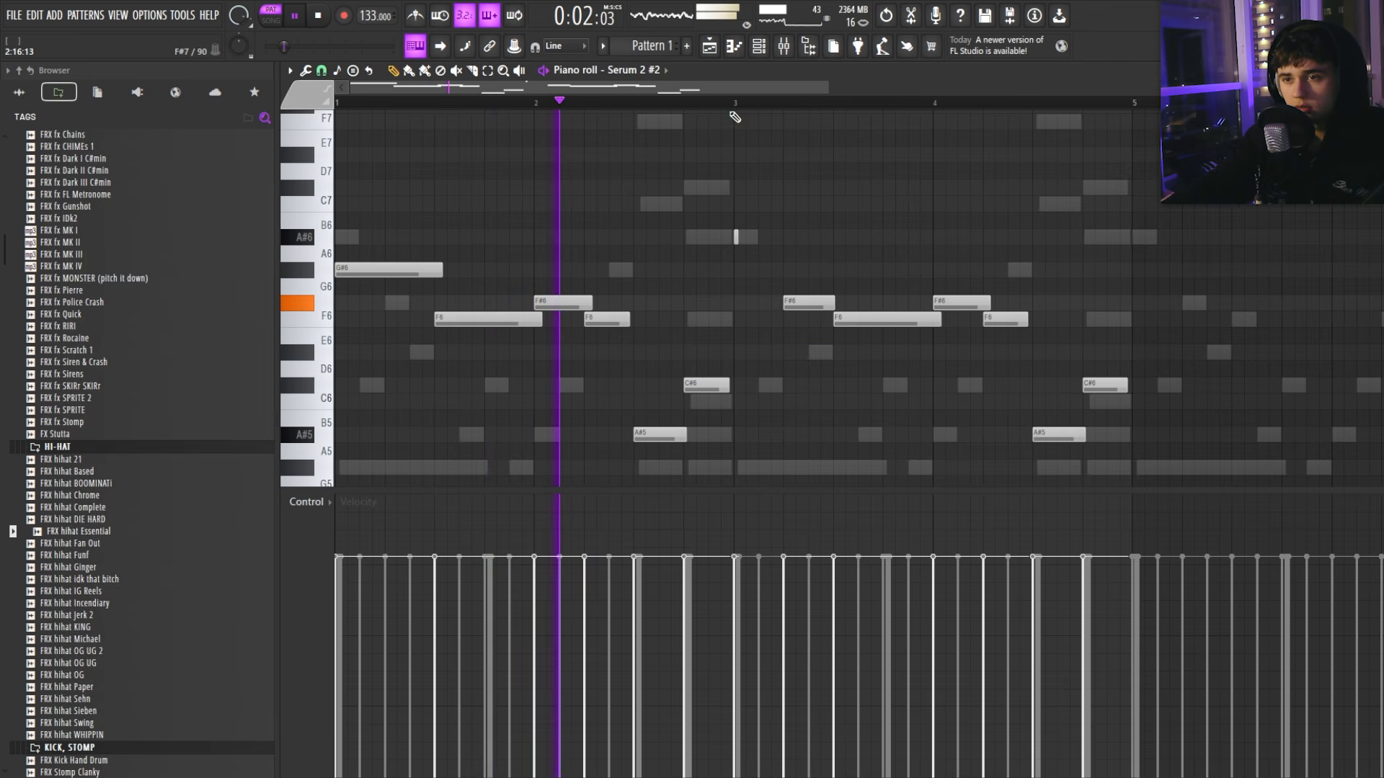
pyautogui.moveTo(725, 107); pyautogui.dragTo(38, 114)
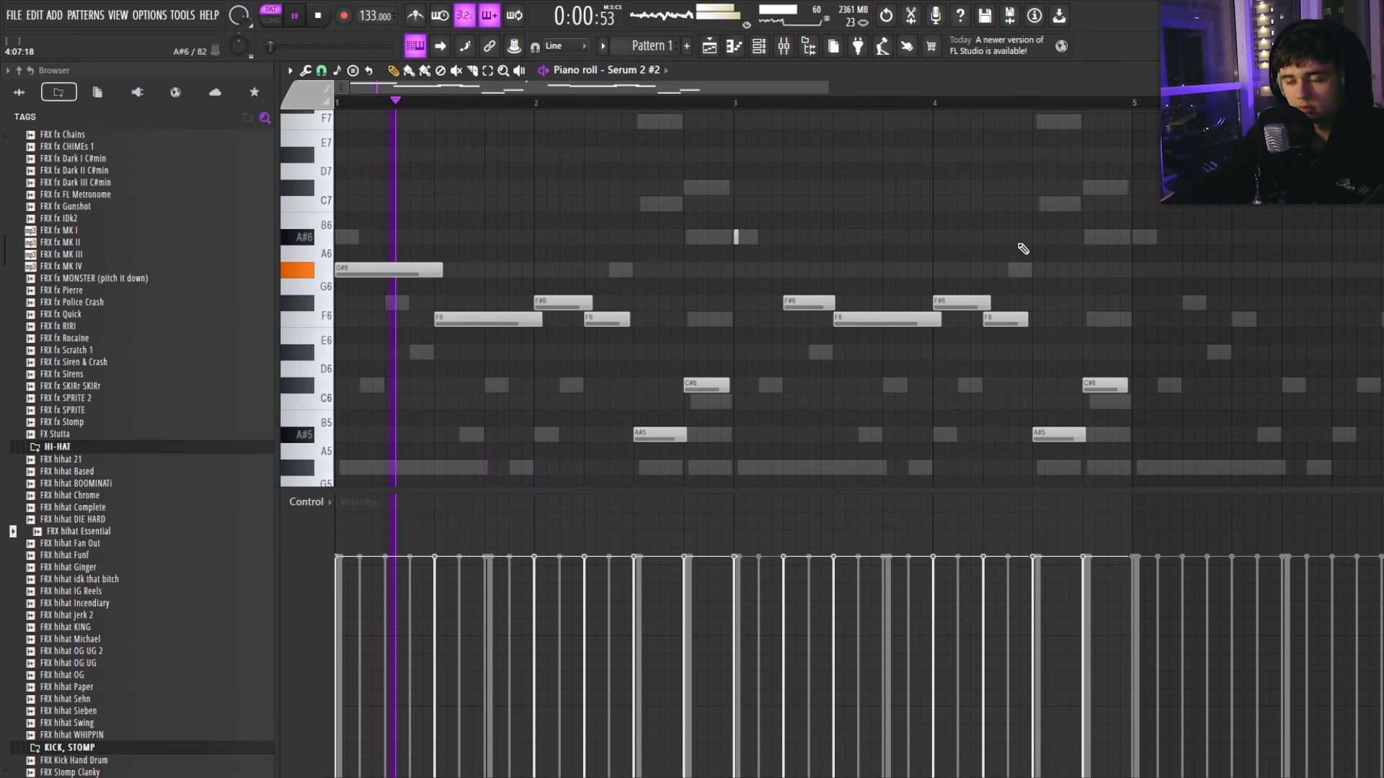
pyautogui.press('F7')
pyautogui.click(656, 350)
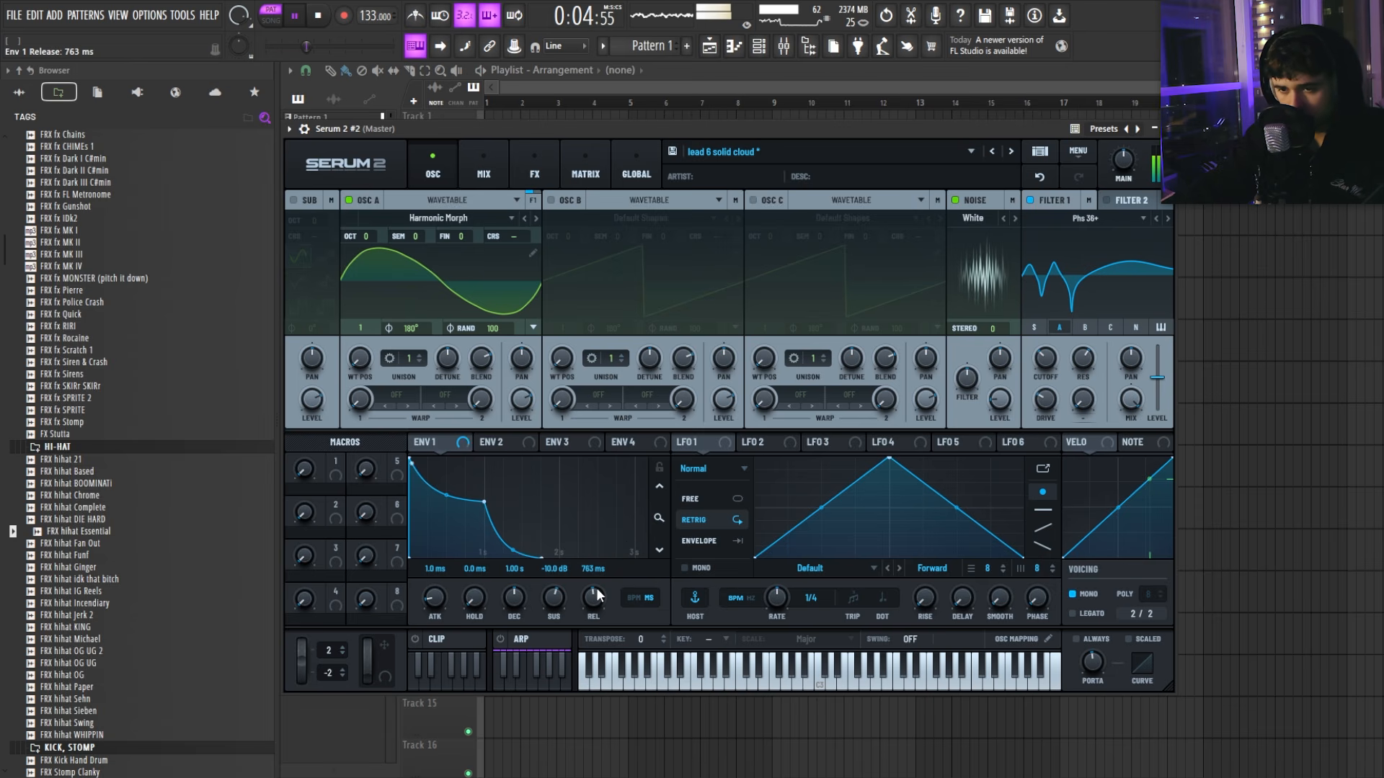
pyautogui.press('Escape')
# Step: Restore the bar-4 G#6 note, drop it an octave, and move it up to C6
pyautogui.click(809, 355)
pyautogui.scroll(-3, 787, 337)
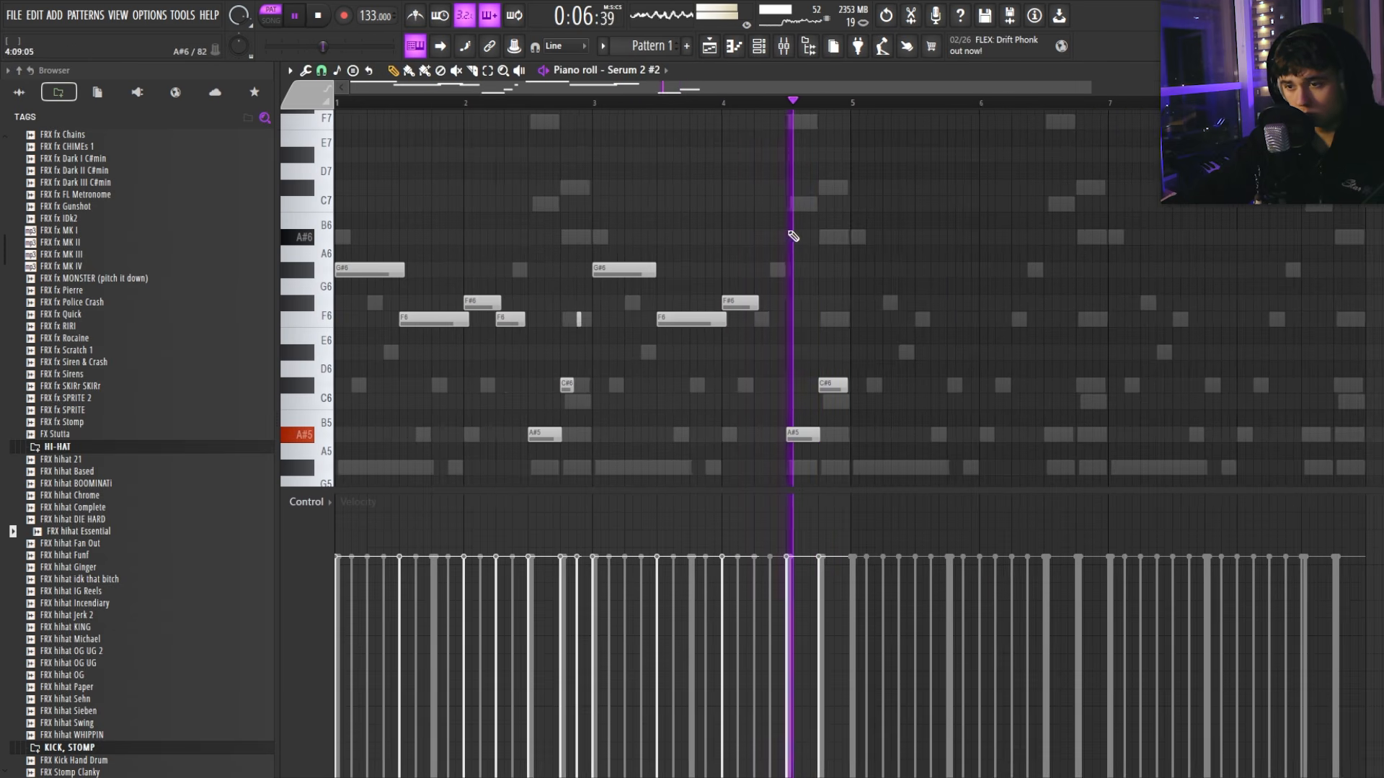
pyautogui.scroll(-1, 768, 238)
pyautogui.hotkey('ctrl', 'z')
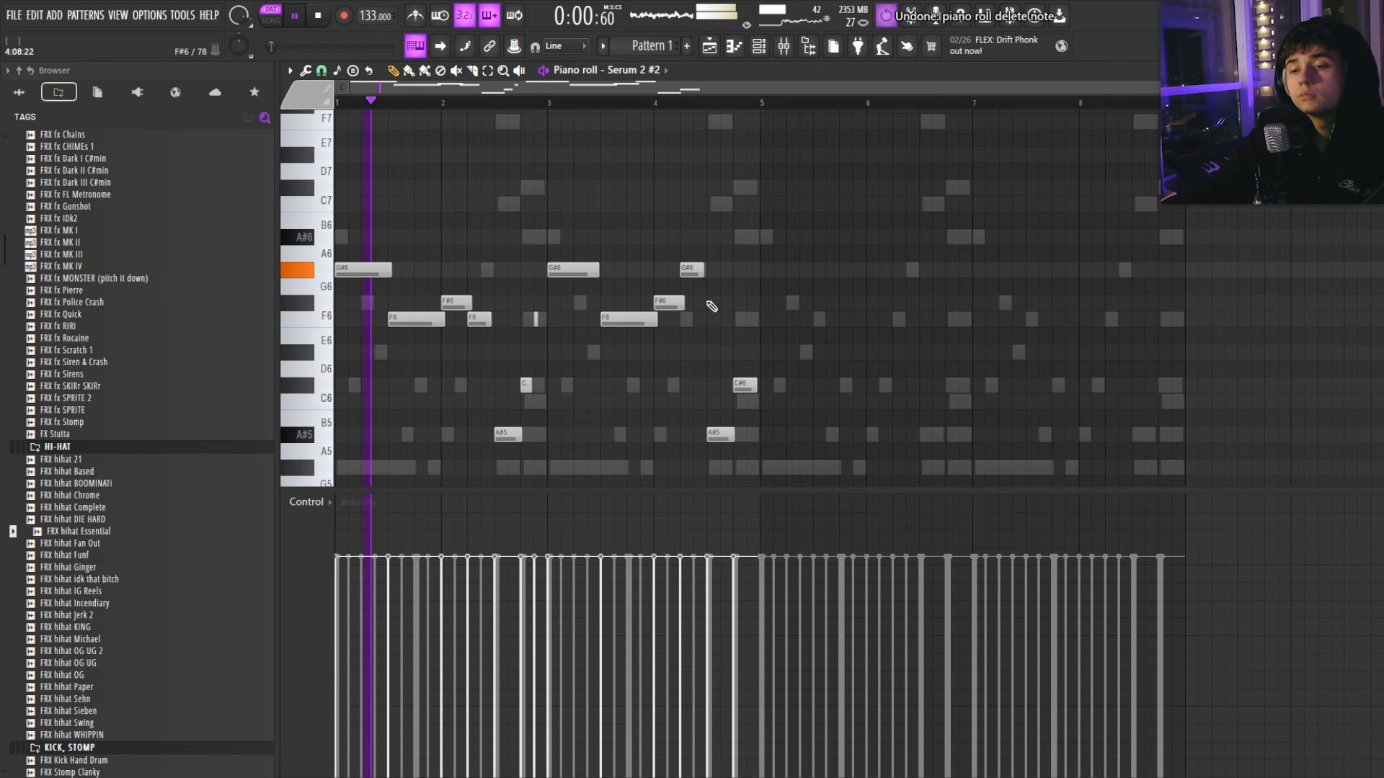
pyautogui.keyDown('ctrl'); pyautogui.click(693, 274); pyautogui.keyUp('ctrl')
pyautogui.hotkey('ctrl', 'Down')
pyautogui.scroll(-3, 726, 301)
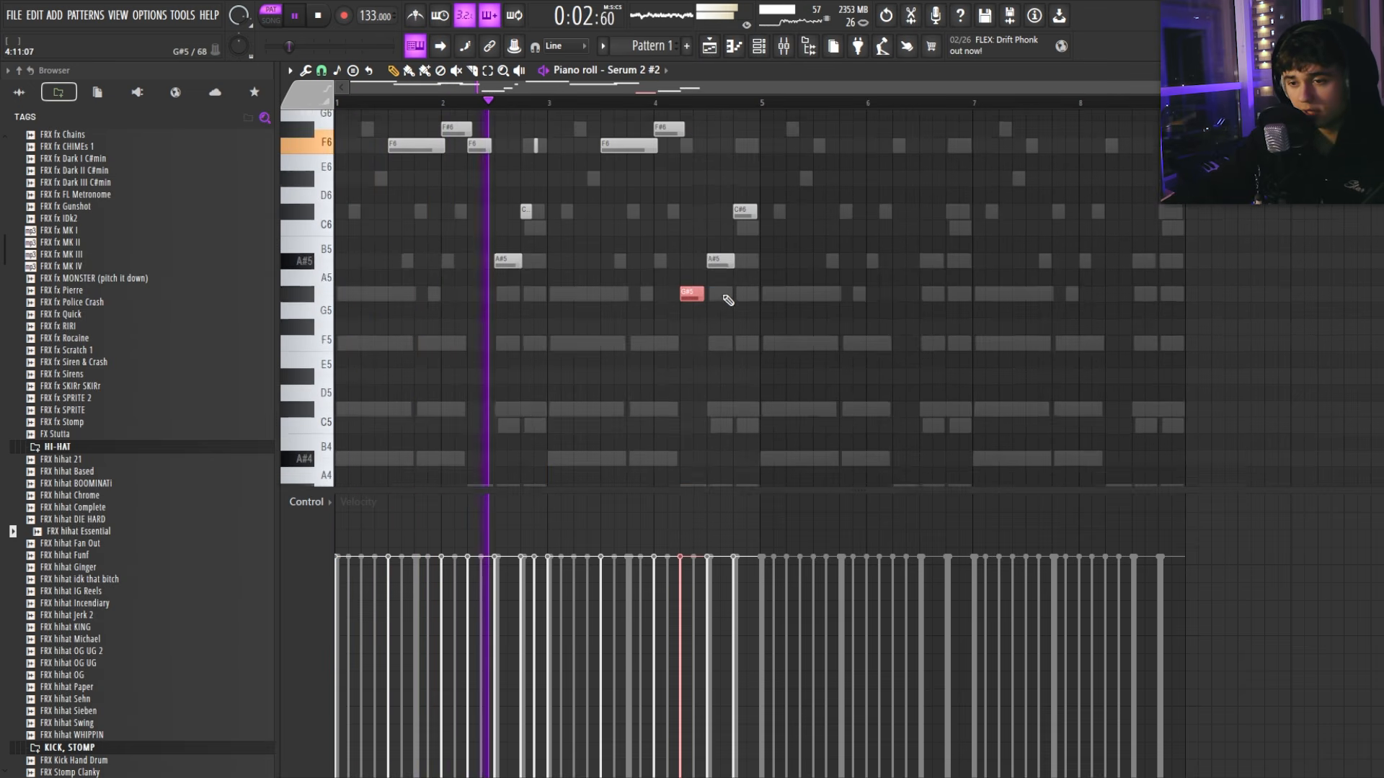
pyautogui.moveTo(689, 265); pyautogui.dragTo(689, 201)
pyautogui.scroll(3, 723, 276)
pyautogui.keyDown('ctrl'); pyautogui.click(709, 358); pyautogui.keyUp('ctrl')
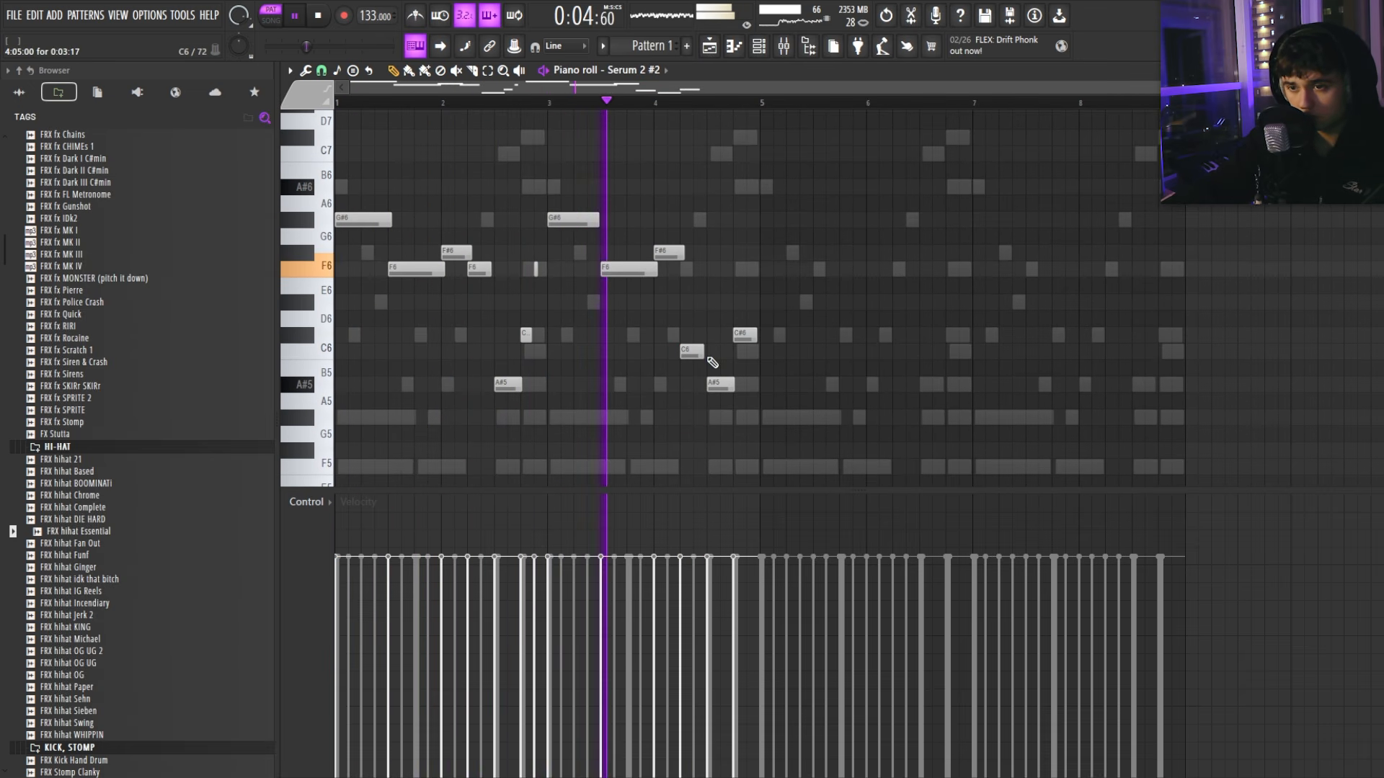
# Step: Lower the A#5 before bar 5 to G#5, then delete it and audition a B5
pyautogui.scroll(1, 712, 362)
pyautogui.scroll(-3, 728, 298)
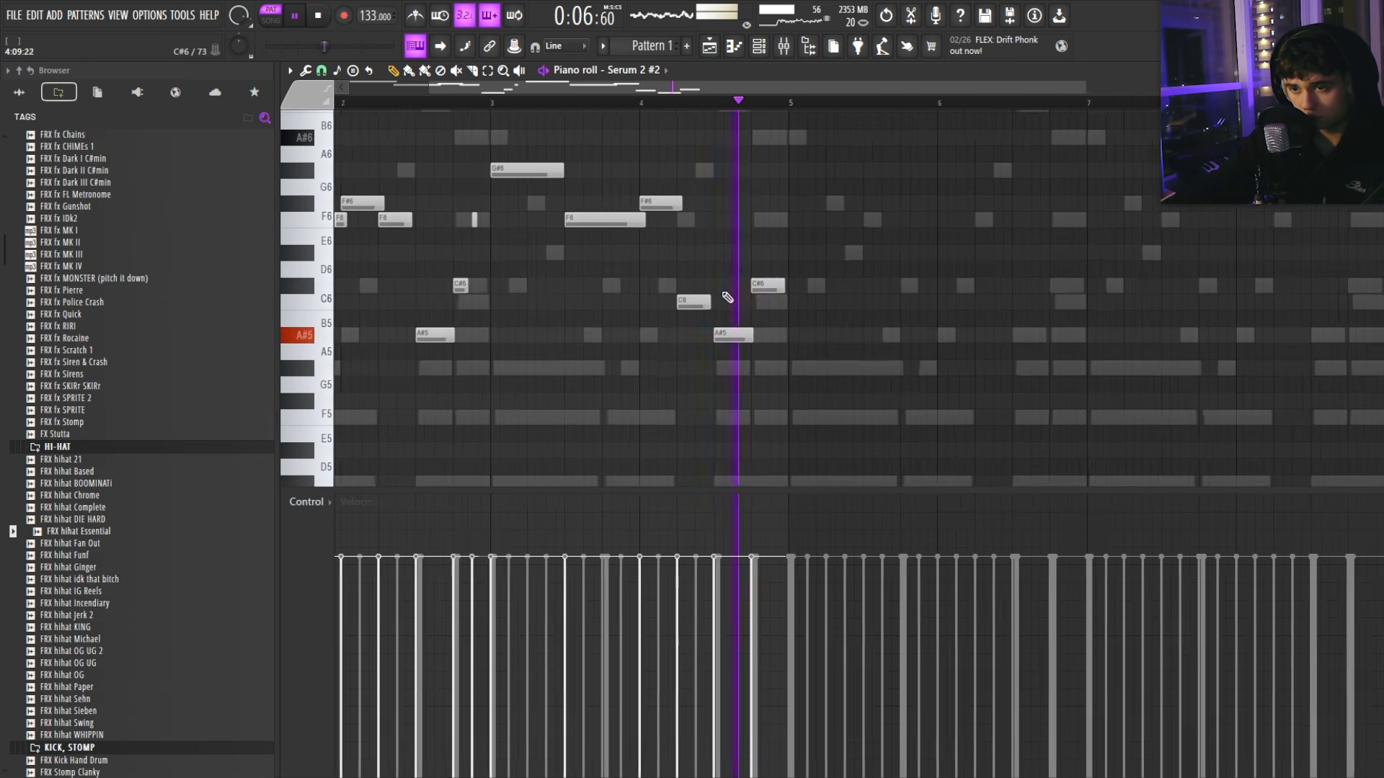
pyautogui.scroll(-2, 727, 298)
pyautogui.scroll(3, 724, 331)
pyautogui.moveTo(720, 337); pyautogui.dragTo(721, 372)
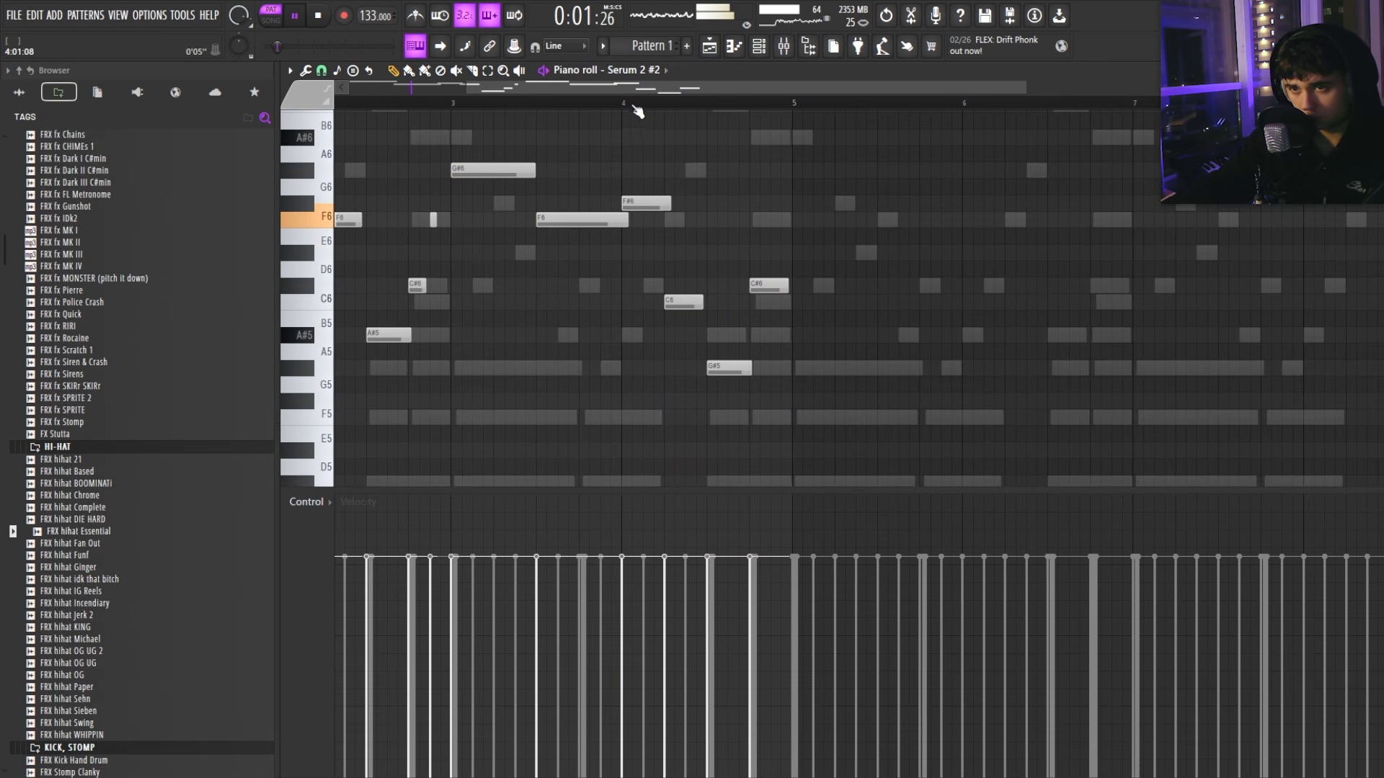
pyautogui.click(634, 105)
pyautogui.rightClick(731, 368)
pyautogui.press('space')
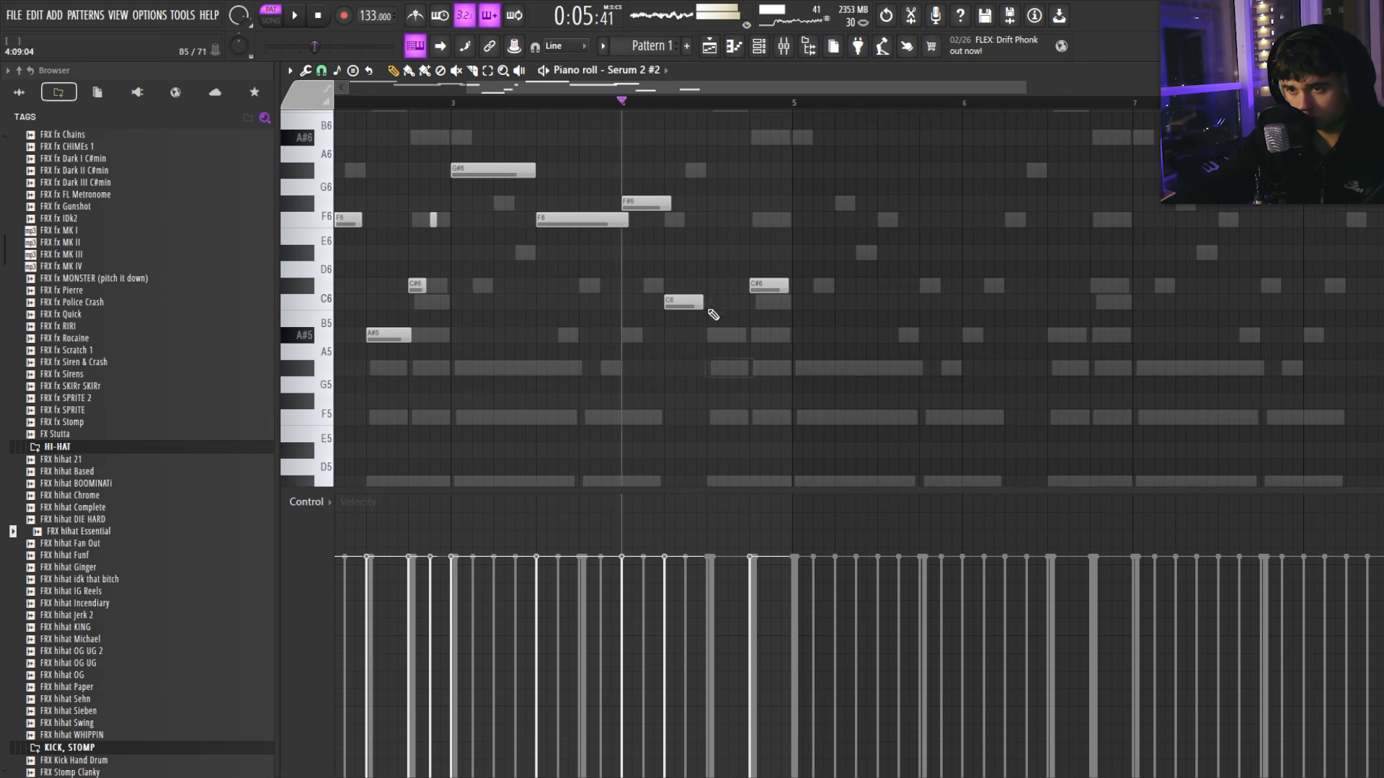
pyautogui.click(775, 318)
pyautogui.rightClick(800, 319)
# Step: Adjust the bar-4 notes into C6 then C#6 and bring up the Channel rack
pyautogui.scroll(-3, 809, 322)
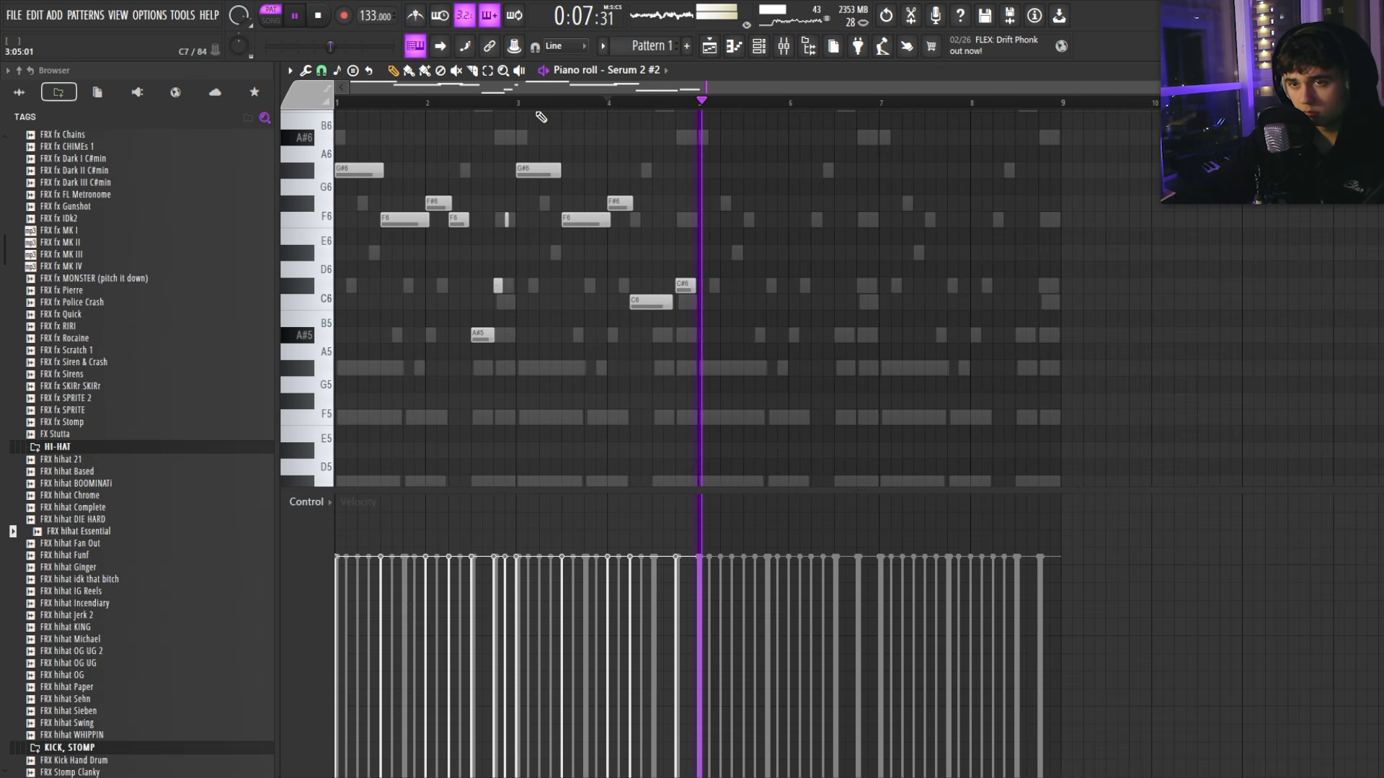
pyautogui.scroll(3, 672, 297)
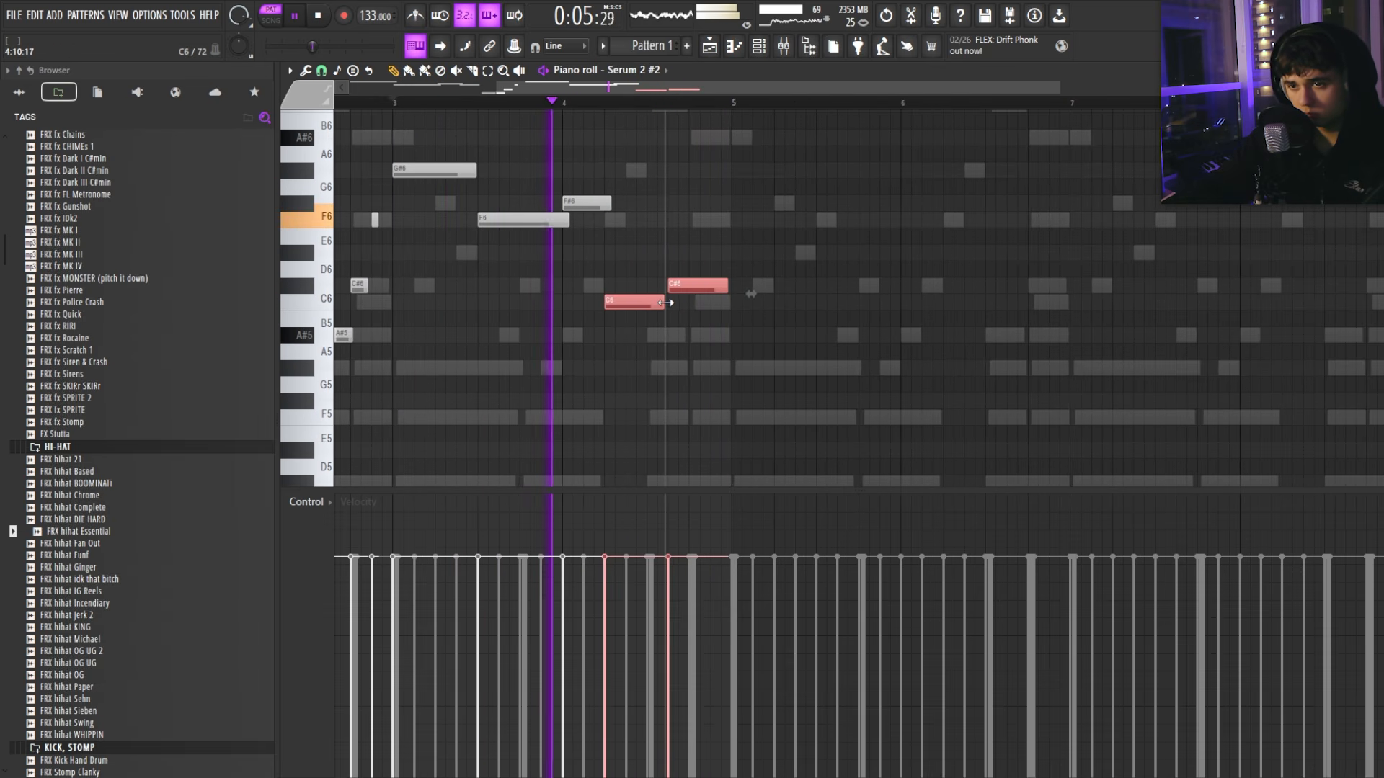
pyautogui.scroll(-3, 720, 300)
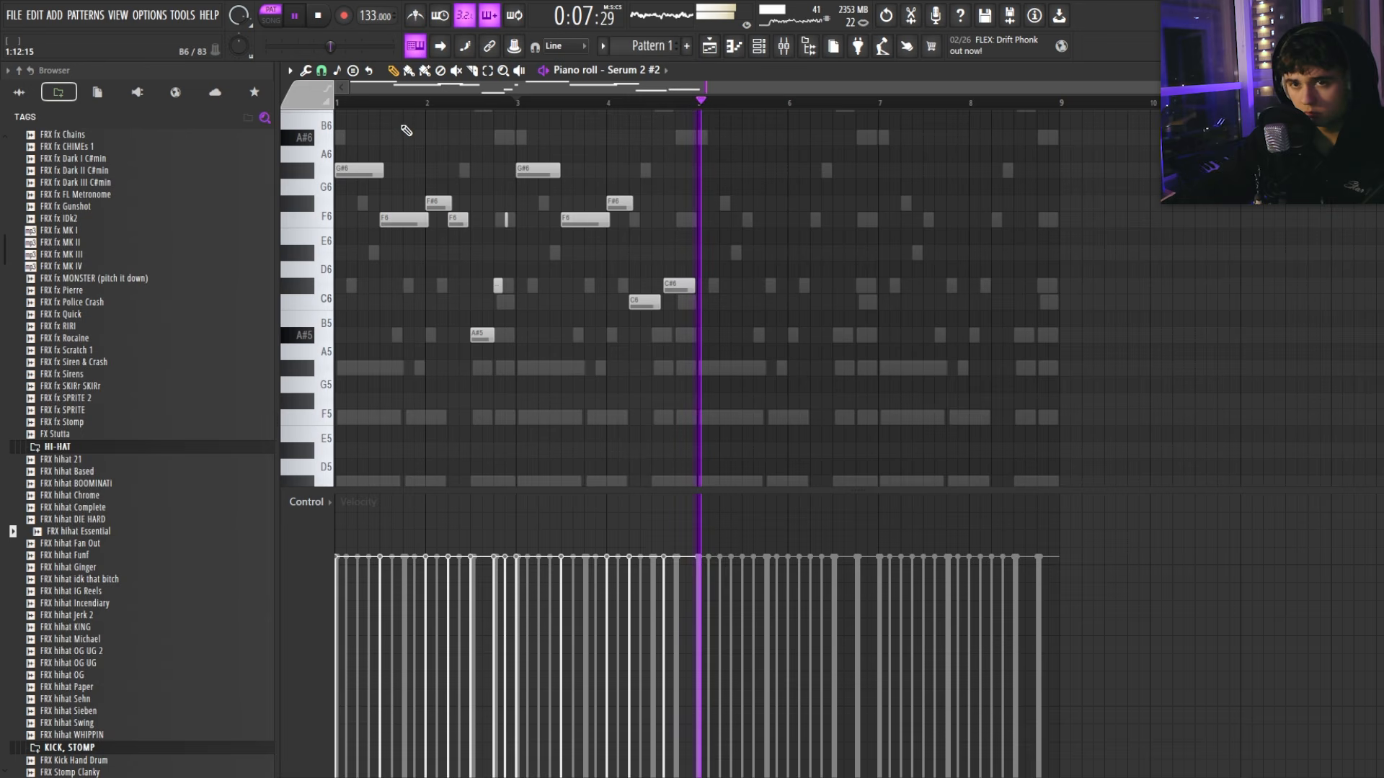
pyautogui.scroll(1, 681, 311)
pyautogui.press('space')
pyautogui.scroll(3, 657, 316)
pyautogui.moveTo(643, 382); pyautogui.dragTo(710, 317)
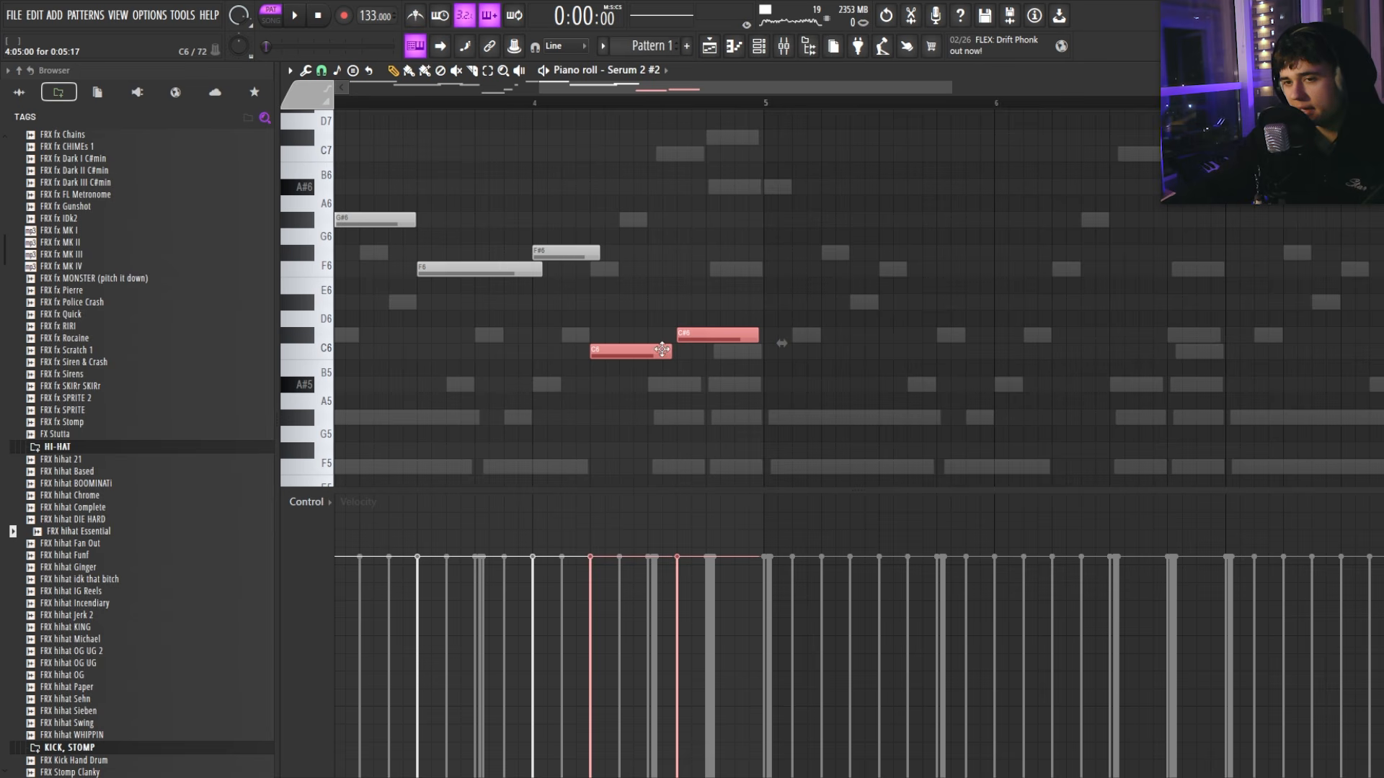
pyautogui.click(758, 46)
pyautogui.scroll(10, 94, 216)
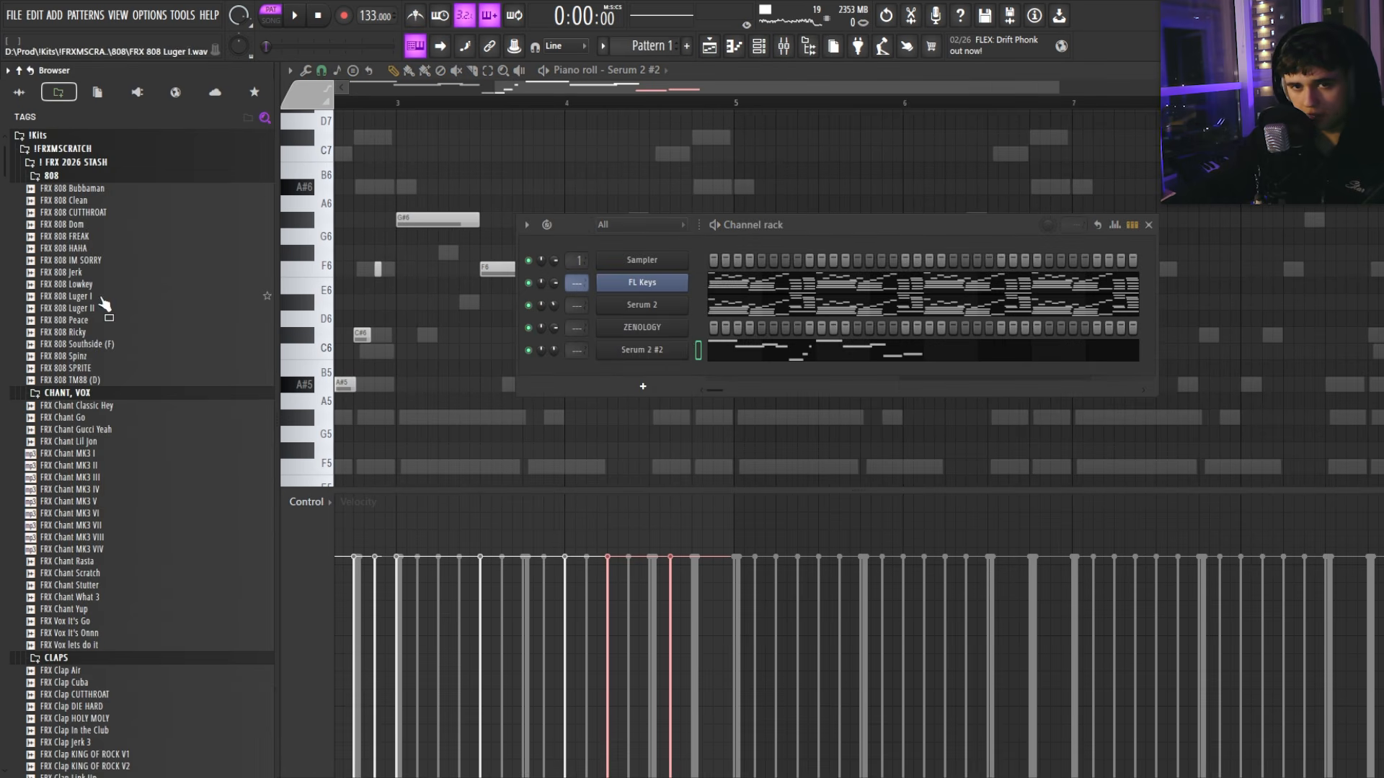
# Step: Open the FRX 808 Jerk piano roll and place an A#4 808 note during playback
pyautogui.moveTo(71, 272); pyautogui.dragTo(681, 375)
pyautogui.press('F7')
pyautogui.scroll(-3, 400, 369)
pyautogui.scroll(3, 382, 353)
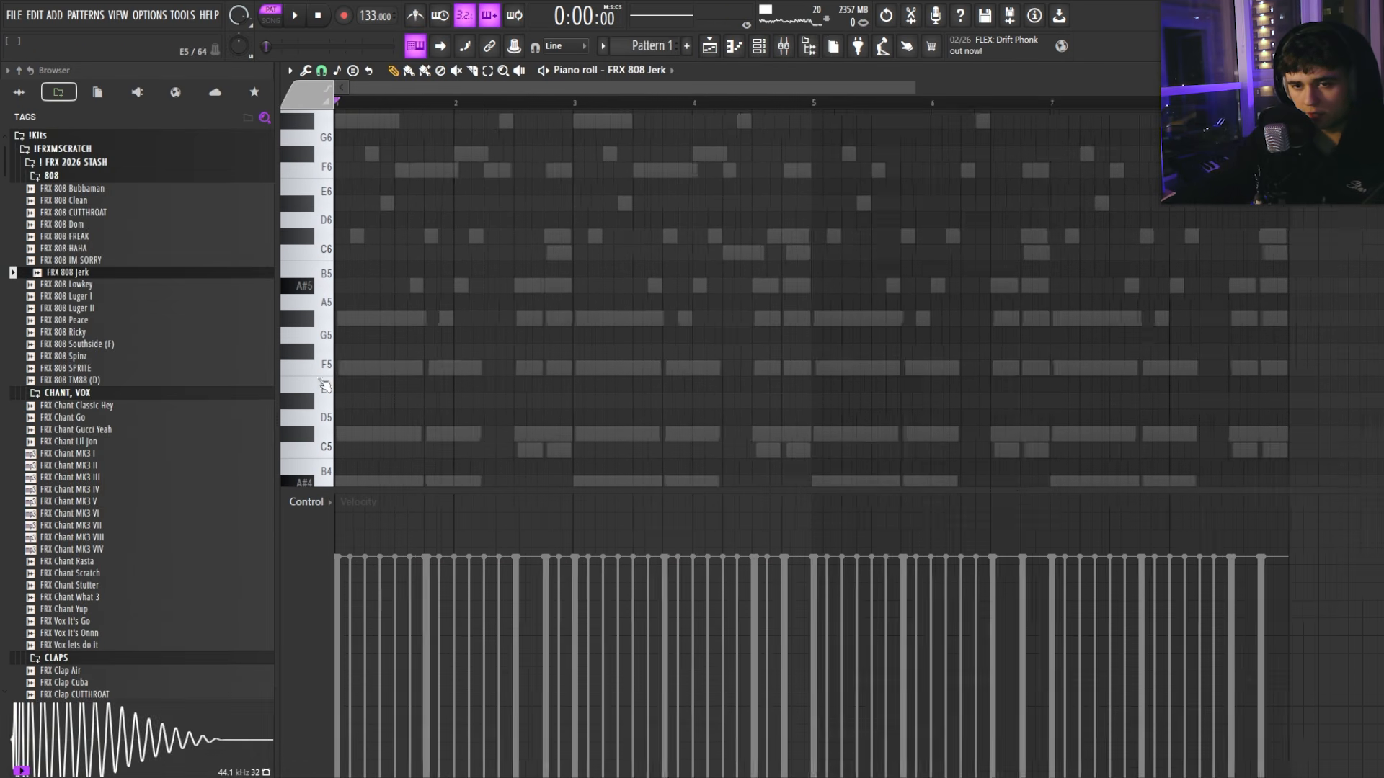
pyautogui.scroll(-4, 372, 348)
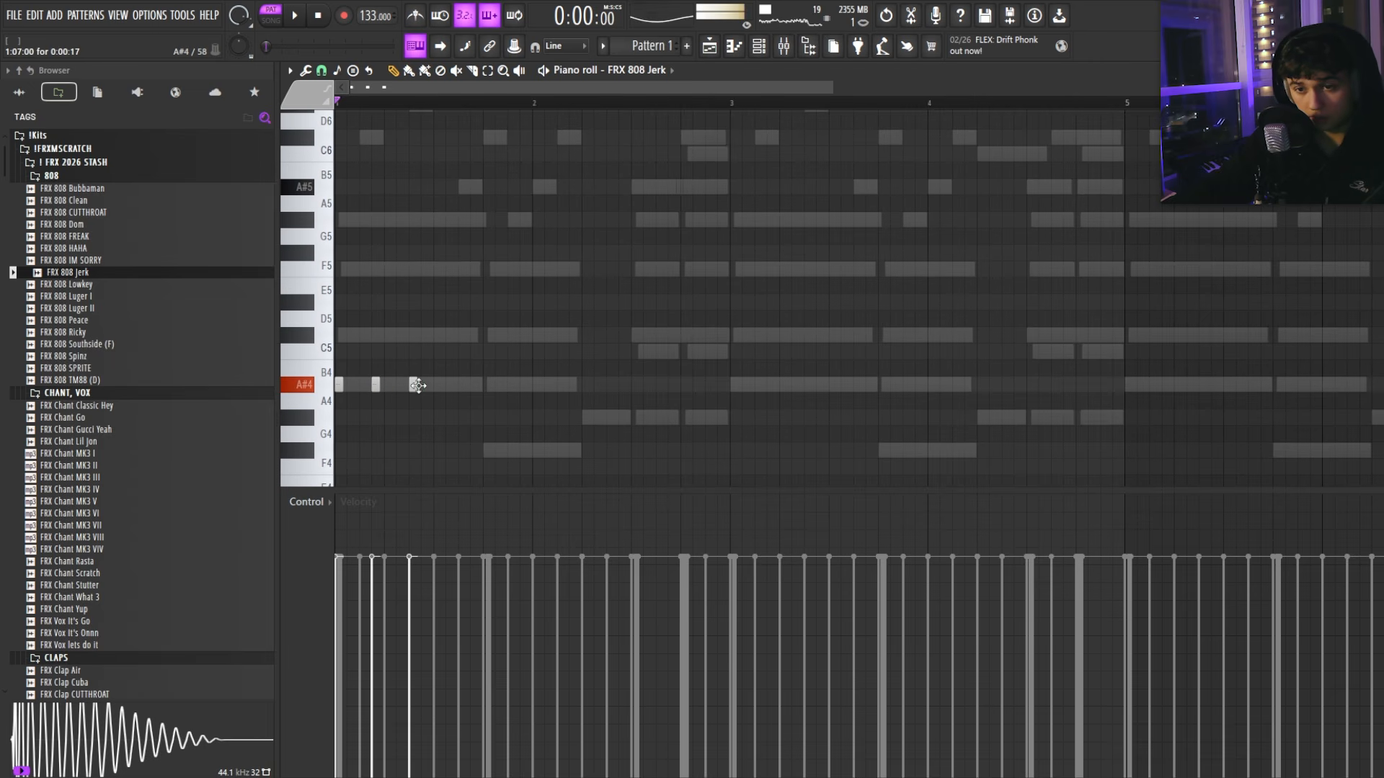
pyautogui.scroll(2, 418, 386)
pyautogui.press('space')
pyautogui.click(620, 384)
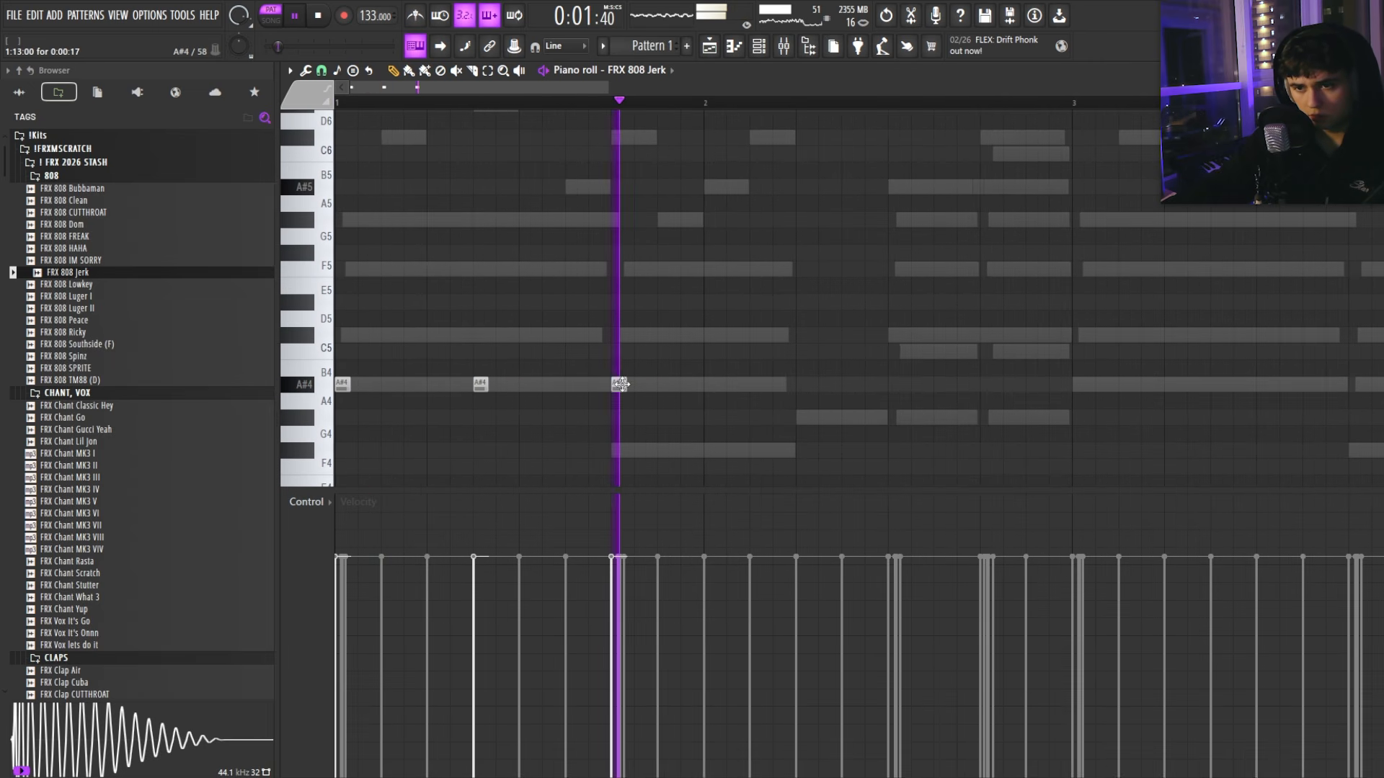
# Step: Add a C#4 808 note in bar 2 and raise the last 808 note an octave
pyautogui.scroll(-3, 777, 439)
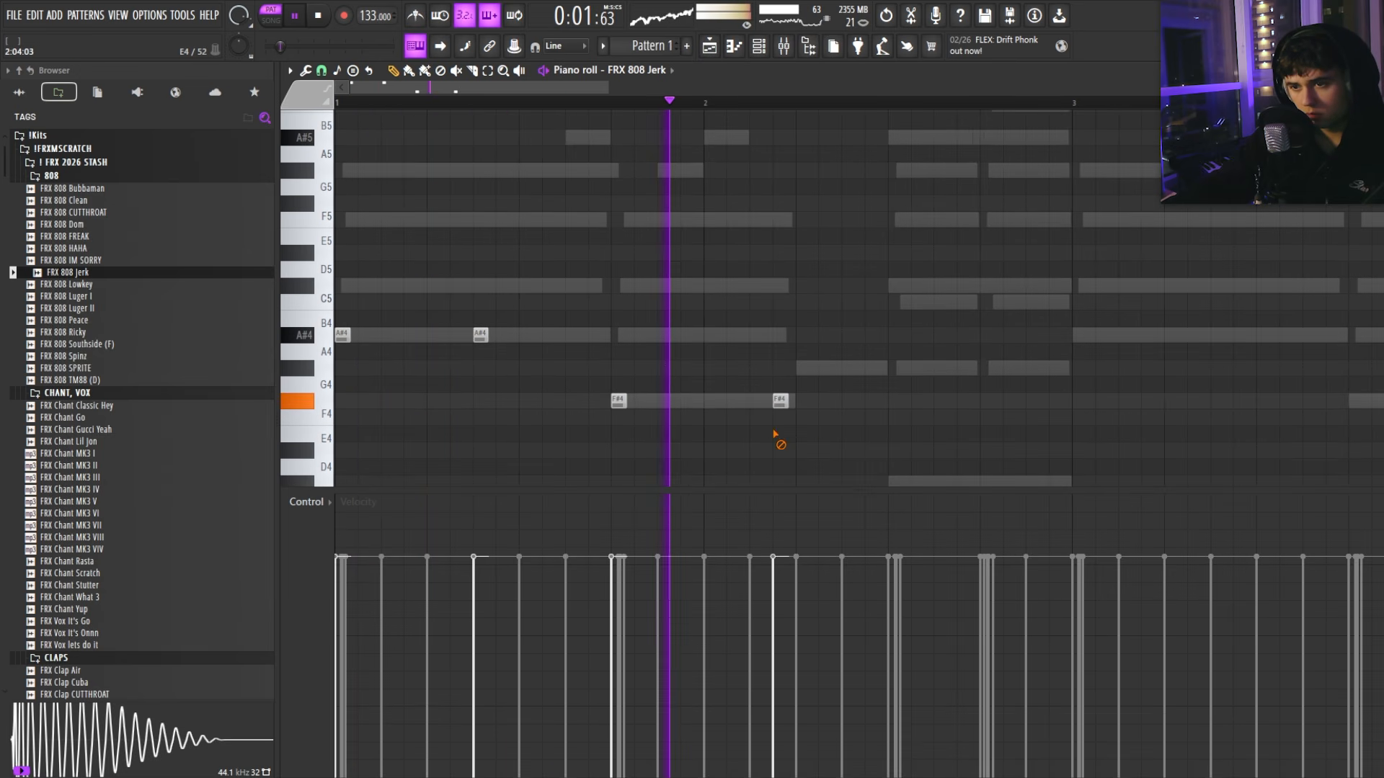
pyautogui.press('space')
pyautogui.press('space')
pyautogui.scroll(-3, 648, 209)
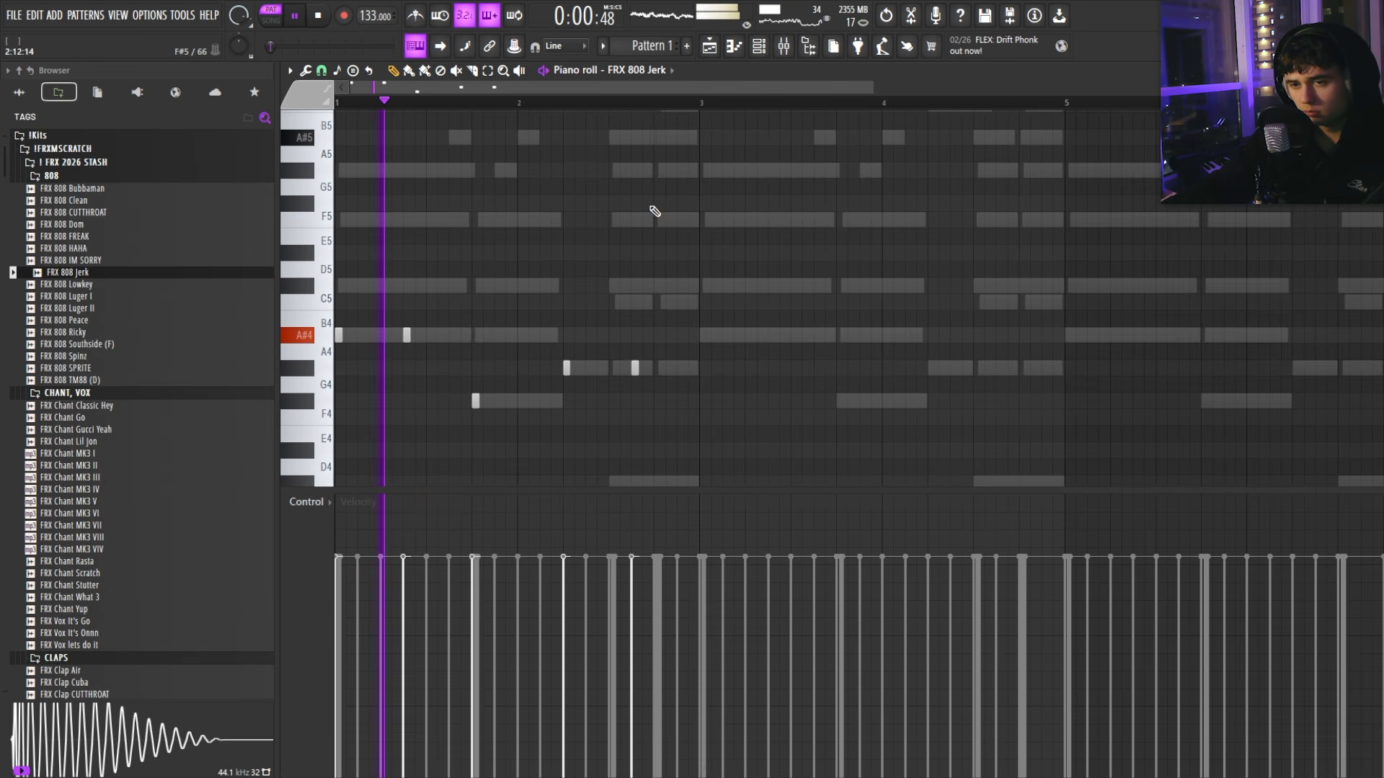
pyautogui.scroll(-5, 664, 271)
pyautogui.click(635, 385)
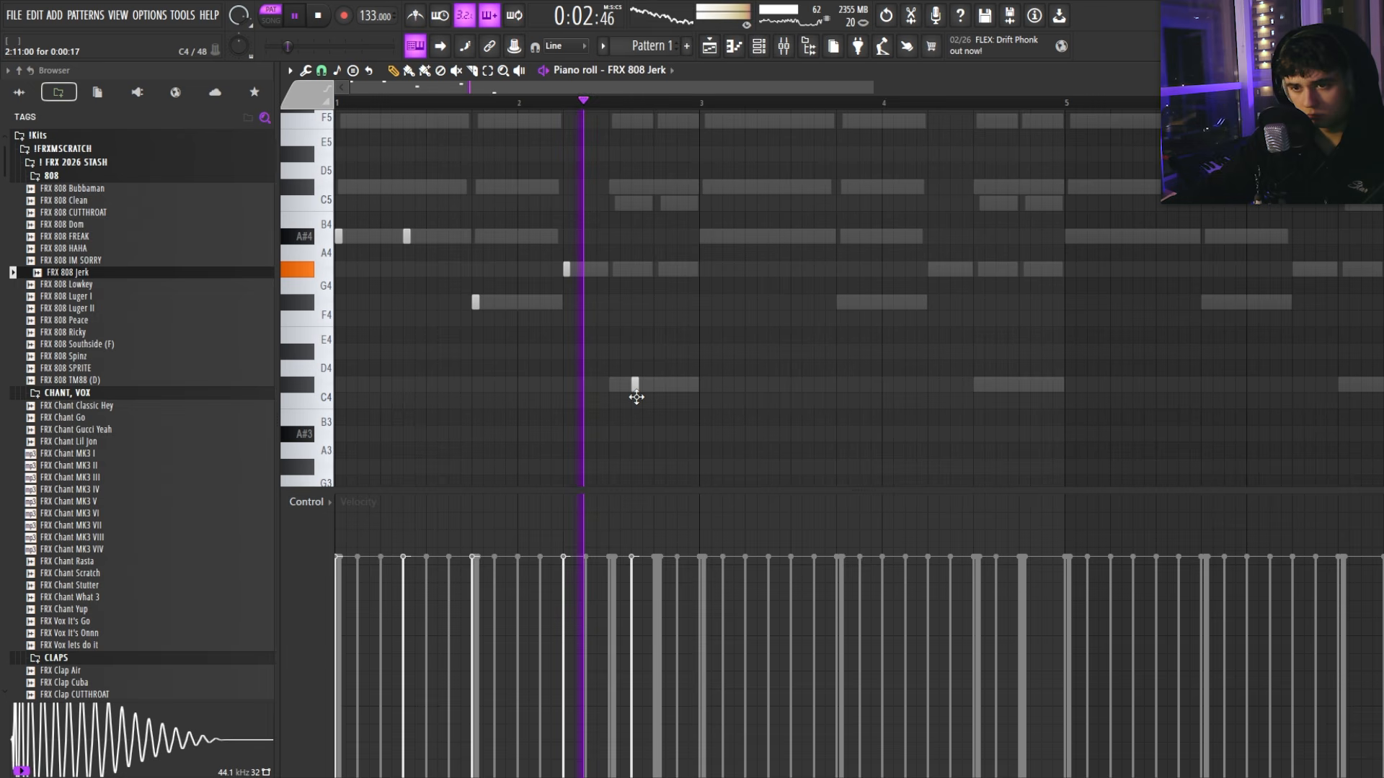
pyautogui.keyDown('ctrl'); pyautogui.moveTo(658, 398); pyautogui.dragTo(612, 290); pyautogui.keyUp('ctrl')
pyautogui.hotkey('ctrl', 'Up')
pyautogui.hotkey('ctrl', 'd')
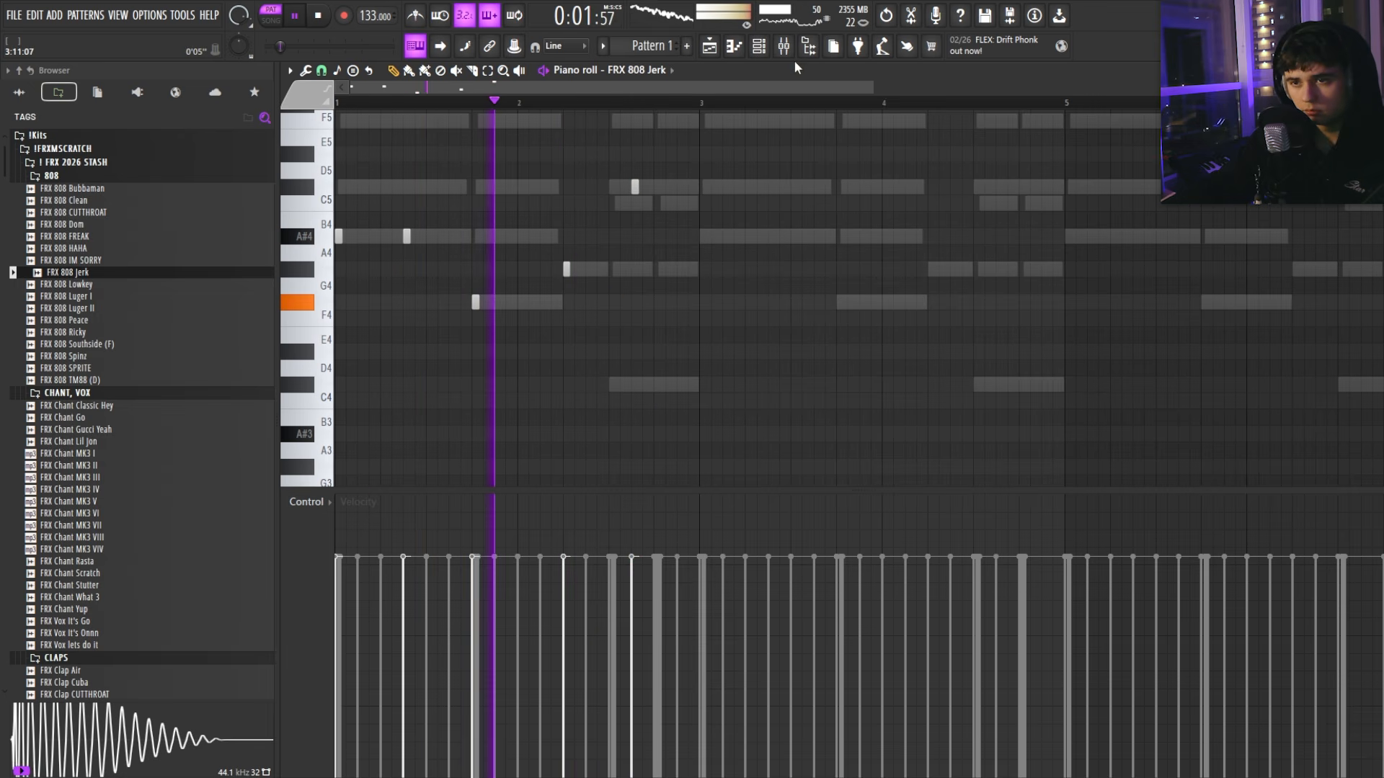
# Step: Duplicate 808 bars 1–2 into bars 3–4 and play the pattern back from bar 4
pyautogui.hotkey('ctrl', 'b')
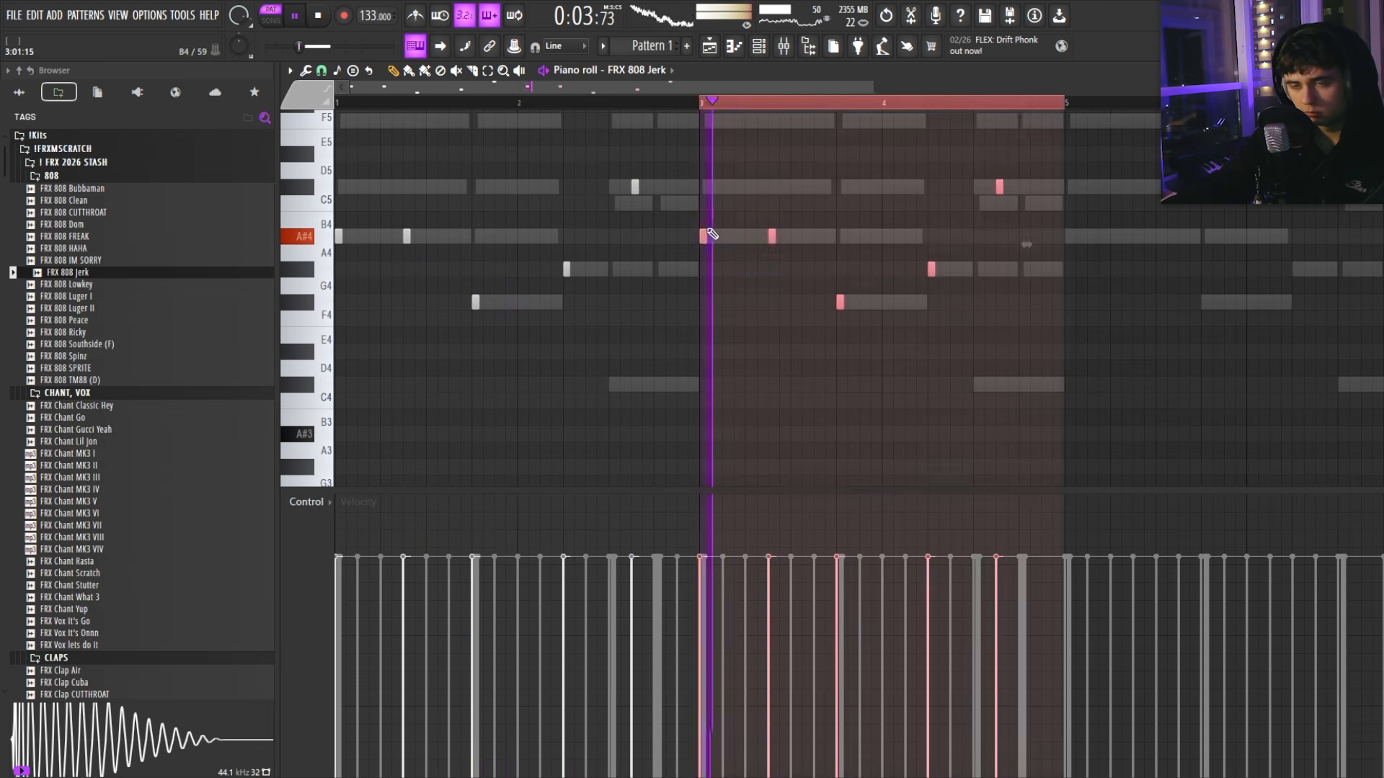
pyautogui.hotkey('ctrl', 'd')
pyautogui.scroll(-4, 642, 250)
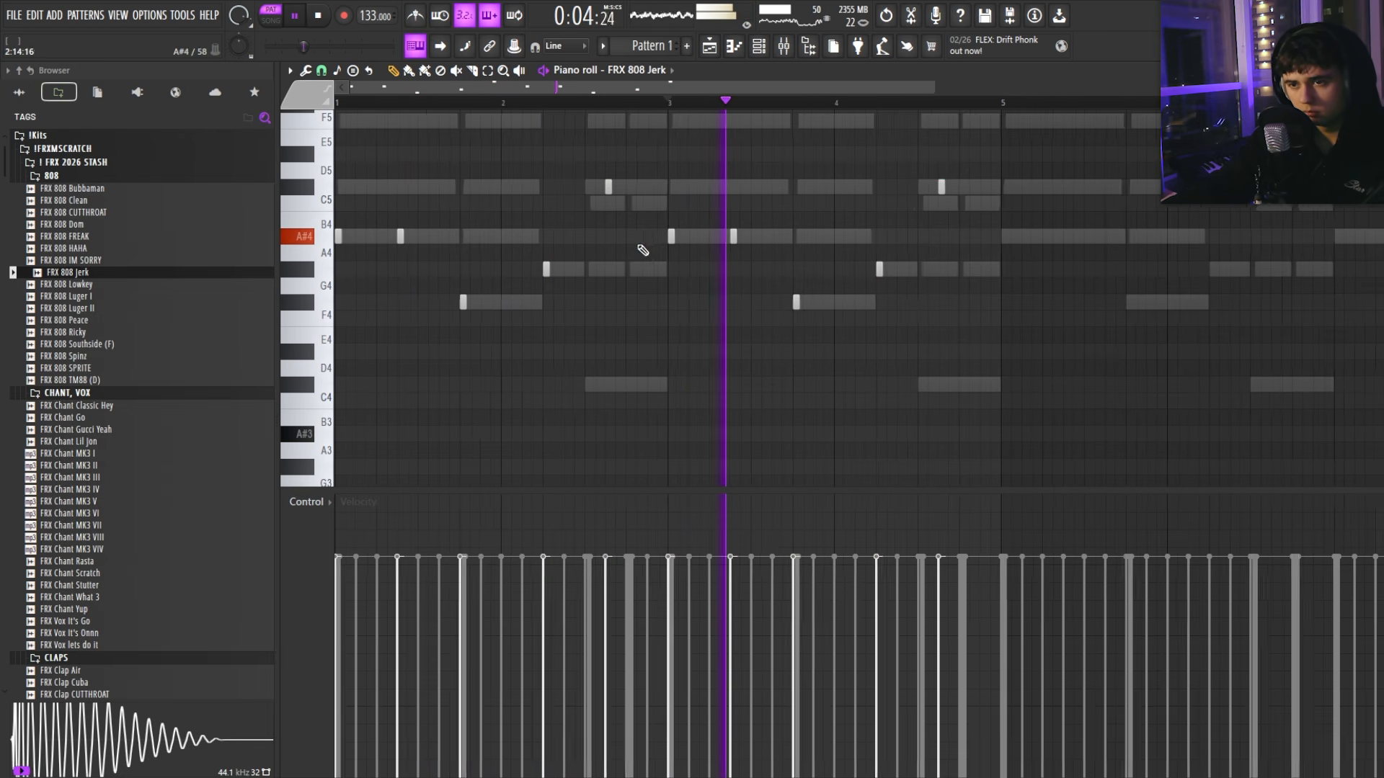
pyautogui.scroll(5, 735, 264)
pyautogui.scroll(1, 703, 250)
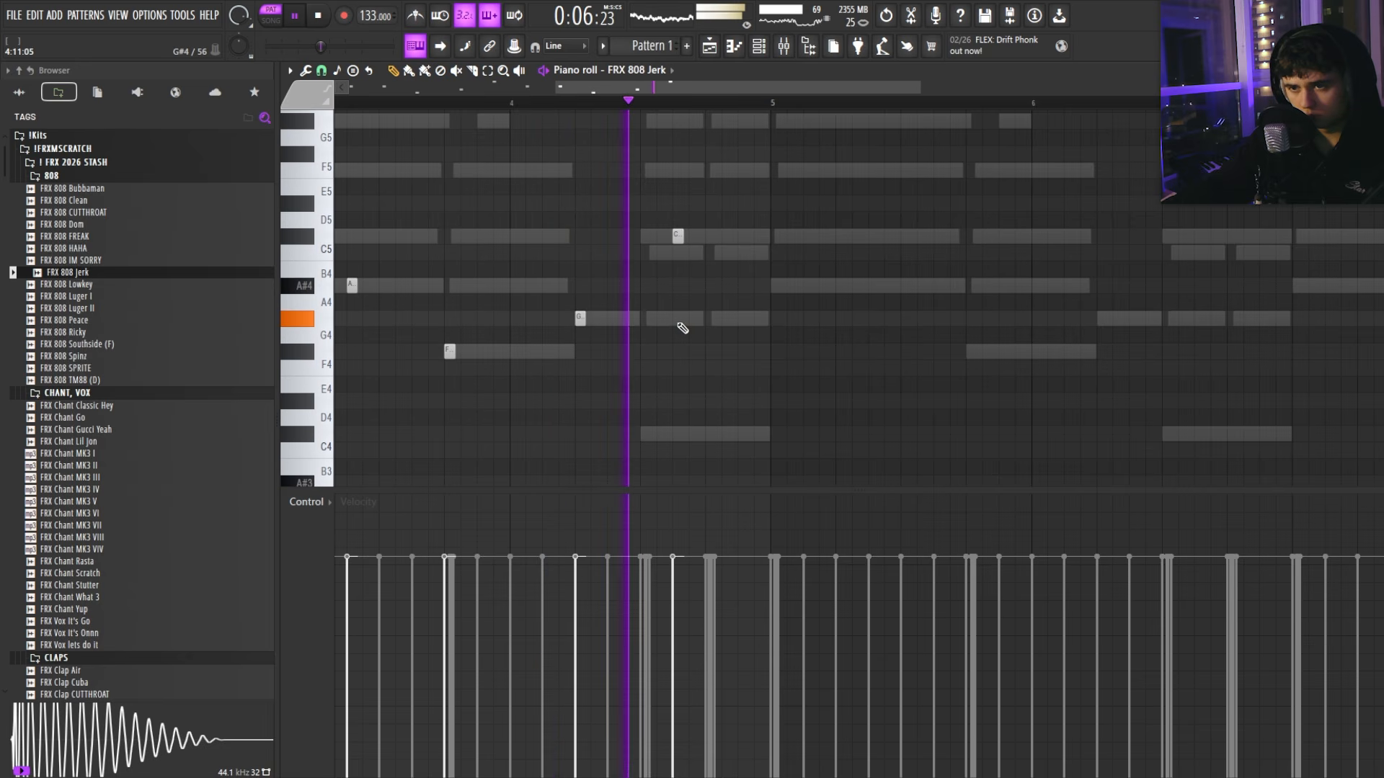
pyautogui.scroll(4, 692, 331)
pyautogui.press('space')
pyautogui.scroll(-3, 679, 355)
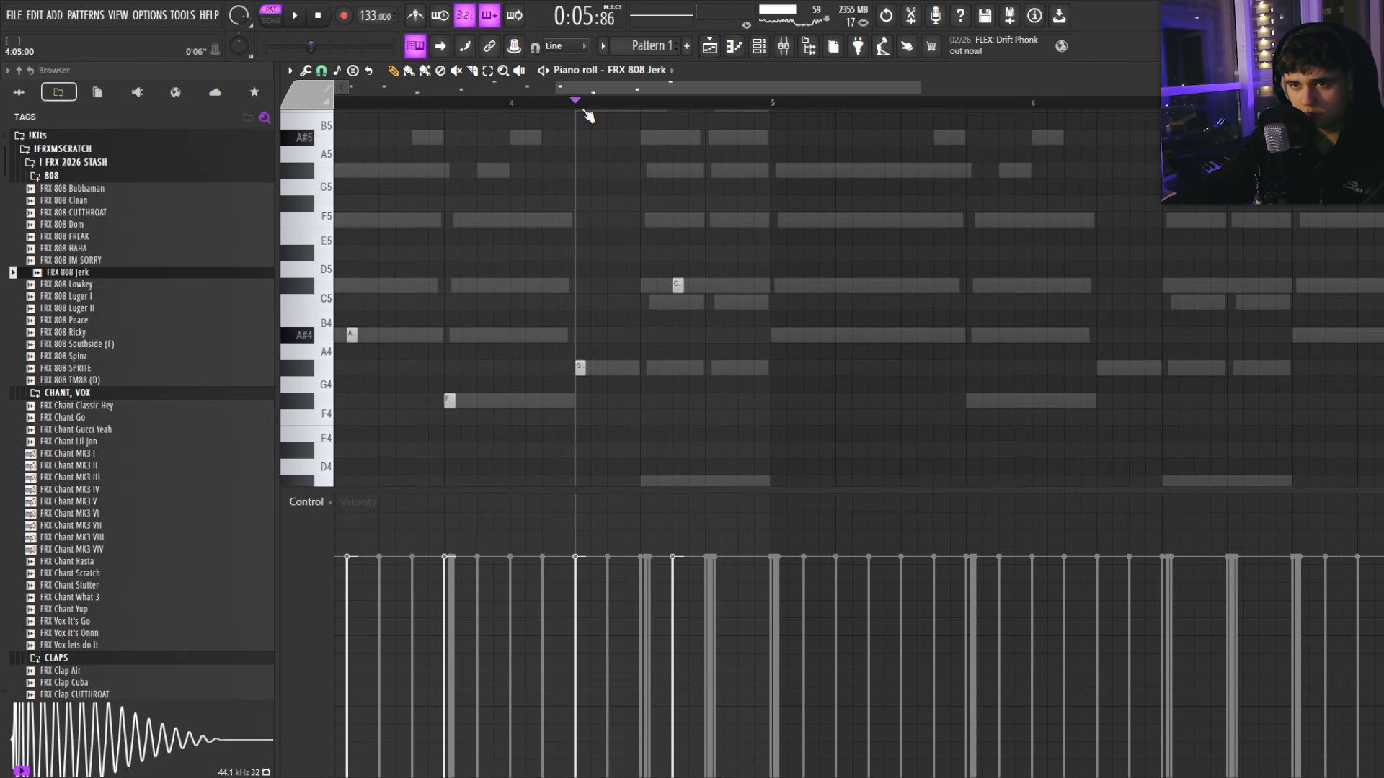
pyautogui.press('space')
pyautogui.scroll(-4, 642, 206)
pyautogui.scroll(4, 652, 224)
pyautogui.scroll(-5, 666, 267)
pyautogui.press('space')
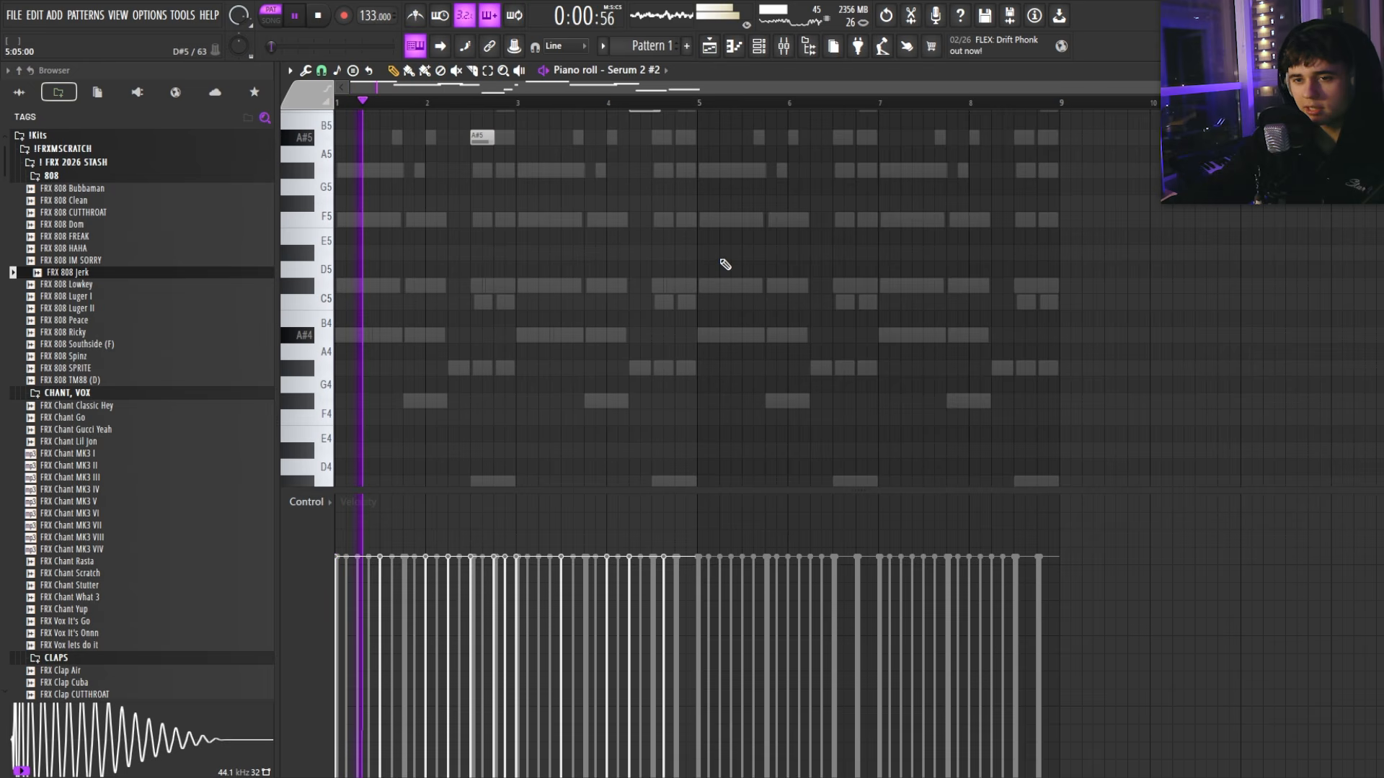
# Step: Drop the Serum 2 #2 notes from bar 5 onward down one octave
pyautogui.scroll(5, 725, 264)
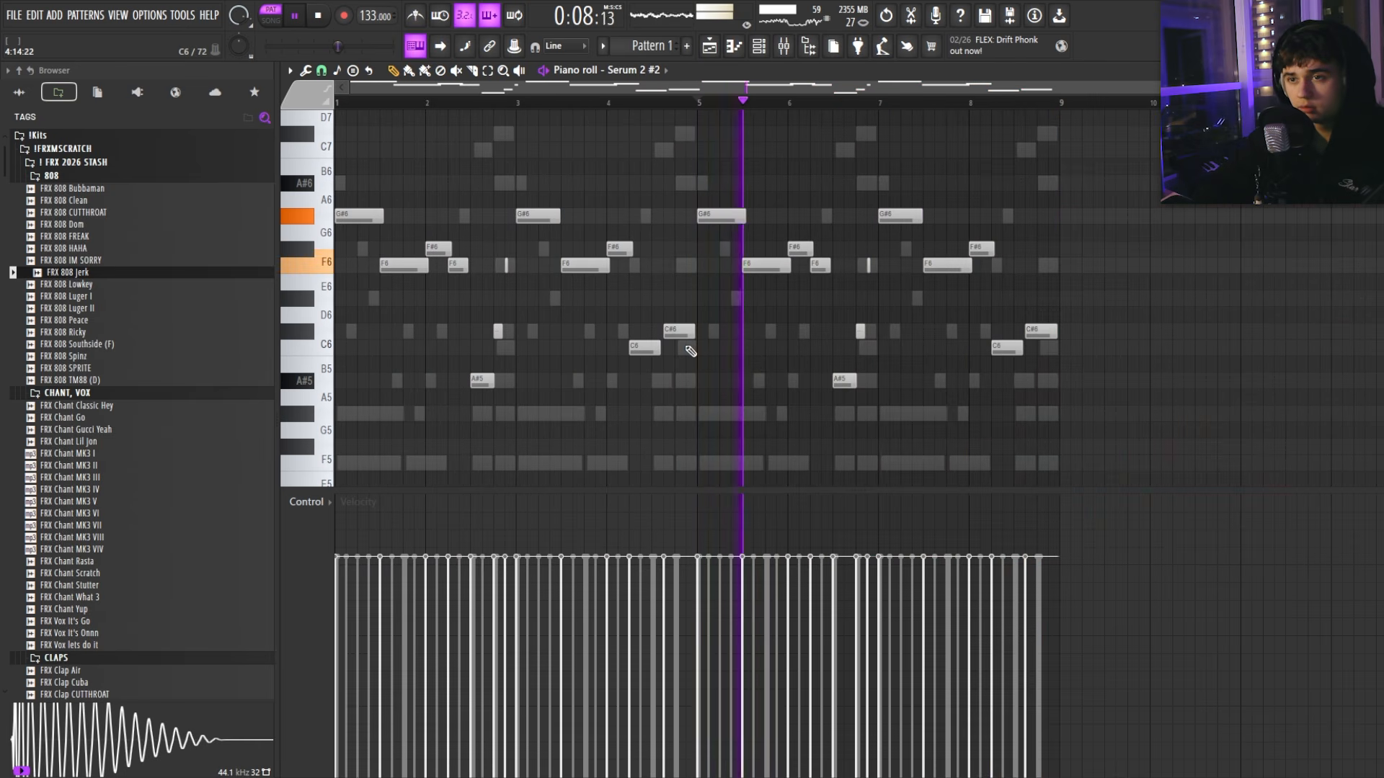
pyautogui.moveTo(1125, 407); pyautogui.dragTo(748, 161)
pyautogui.hotkey('ctrl', 'Down')
pyautogui.scroll(-3, 757, 187)
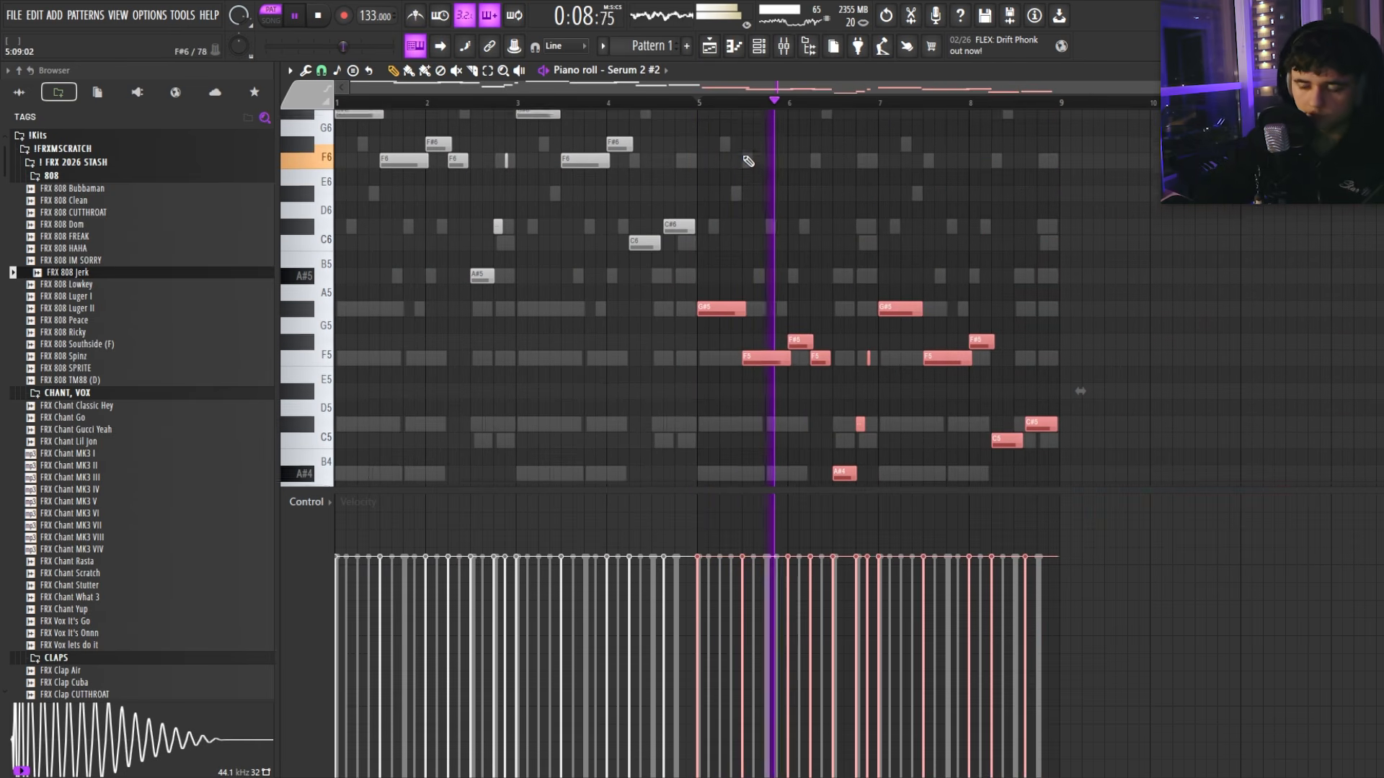
pyautogui.scroll(-3, 772, 211)
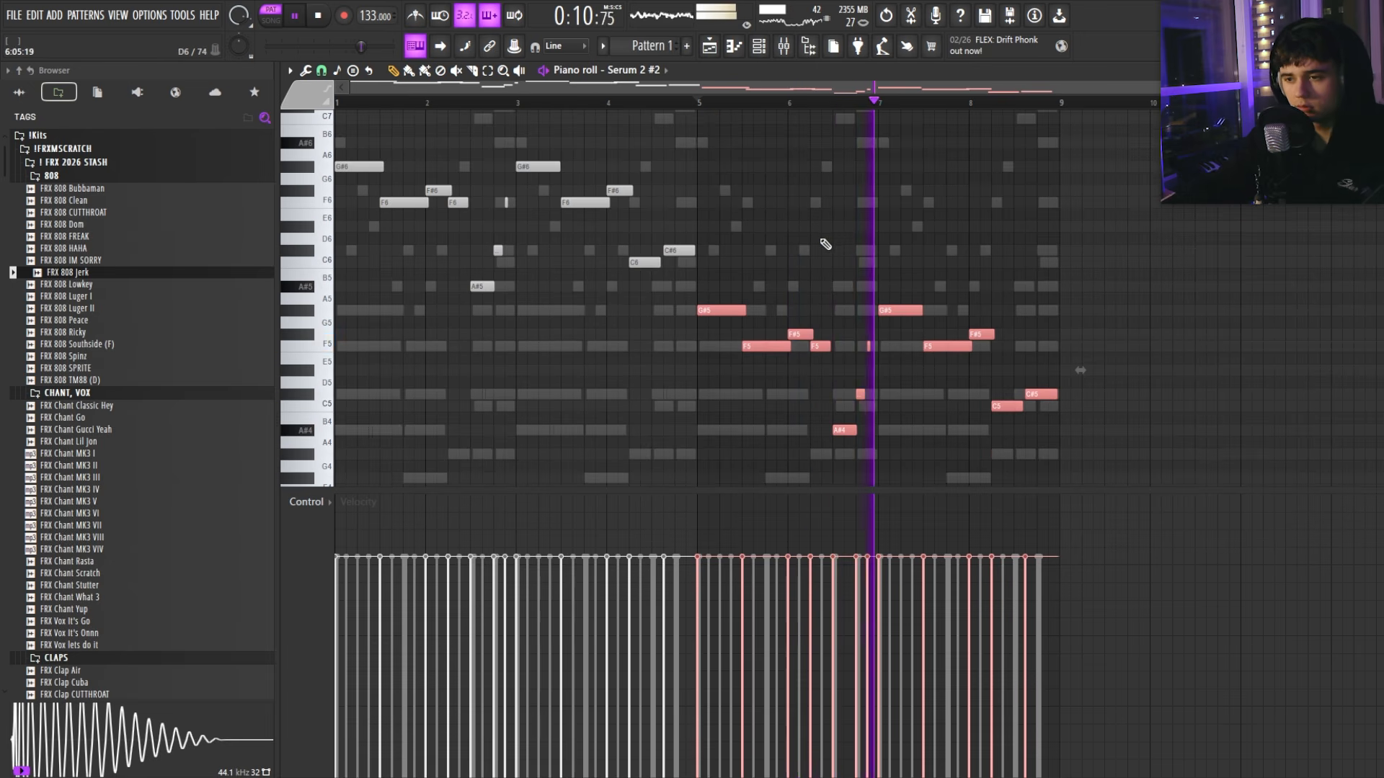
pyautogui.press('F7')
# Step: Place a Pattern 1 clip at bar 3 on Track 1 and duplicate the FL Keys notes
pyautogui.press('F5')
pyautogui.click(562, 137)
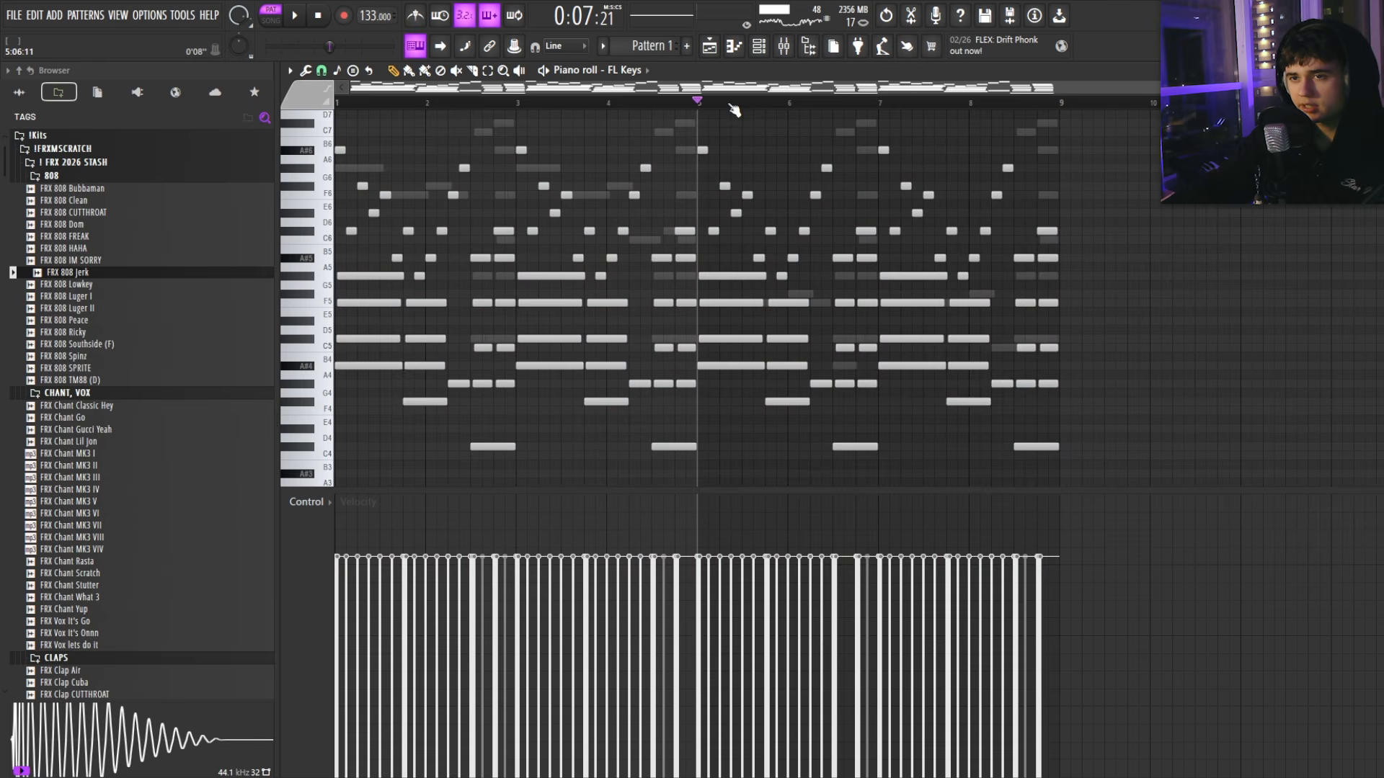
pyautogui.hotkey('ctrl', 'b')
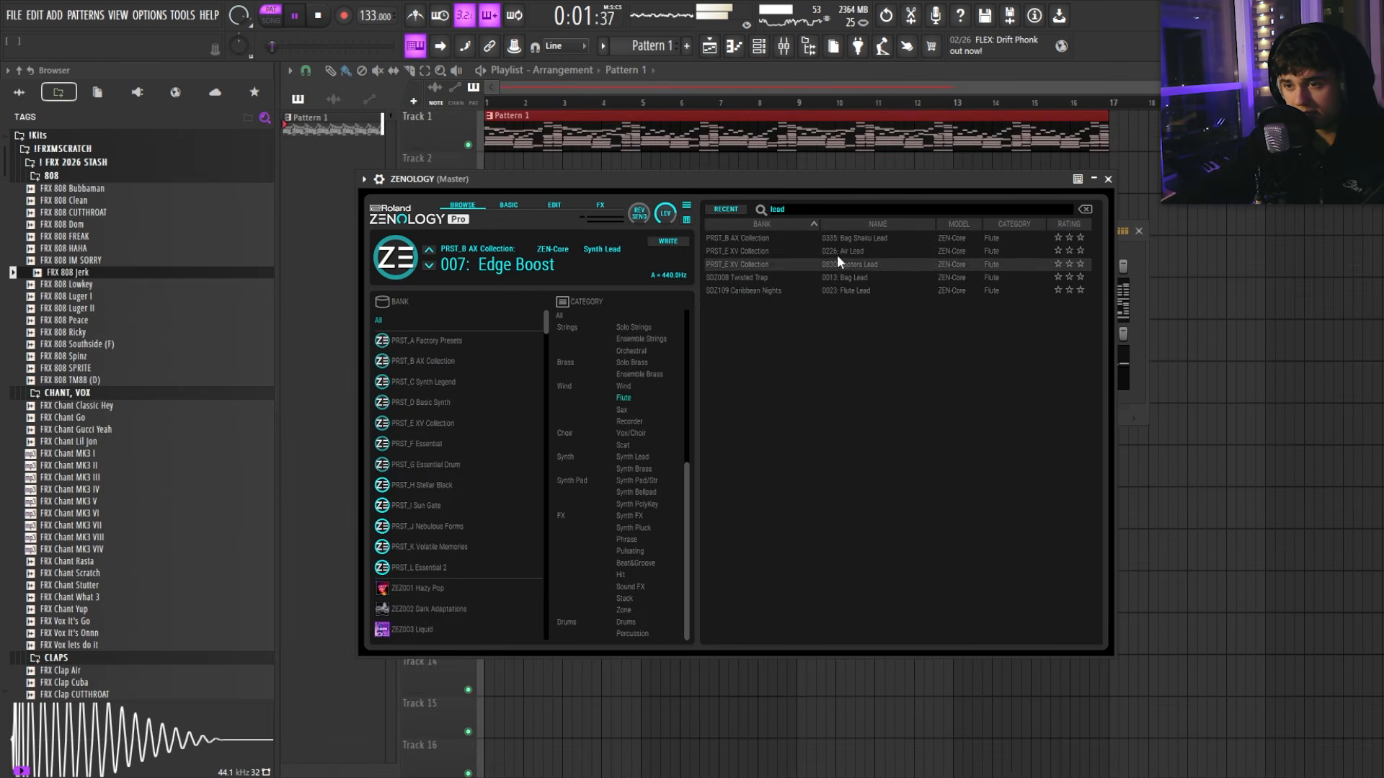
# Step: Load Zenology's Air Lead preset and place F7, C#7, F7 and C lead notes
pyautogui.click(838, 252)
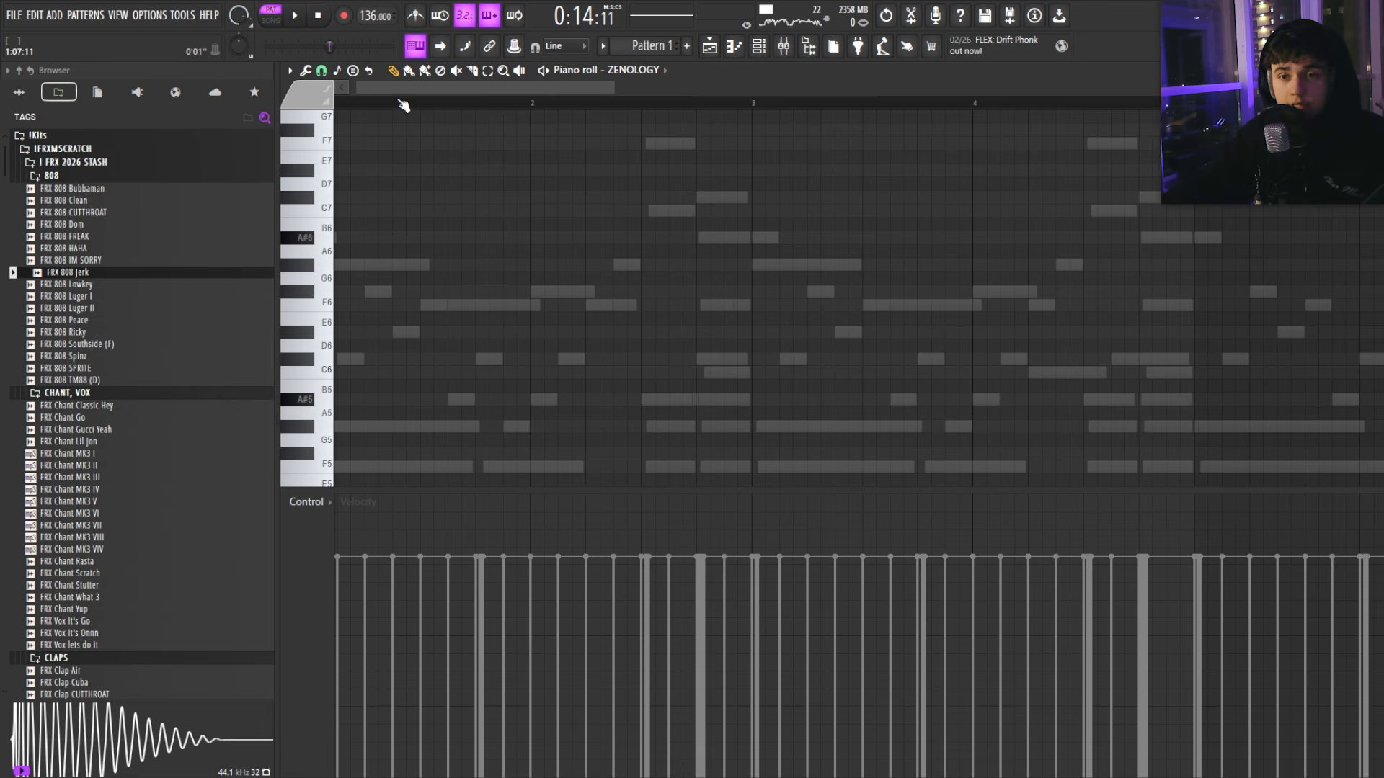
pyautogui.moveTo(402, 88); pyautogui.dragTo(385, 88)
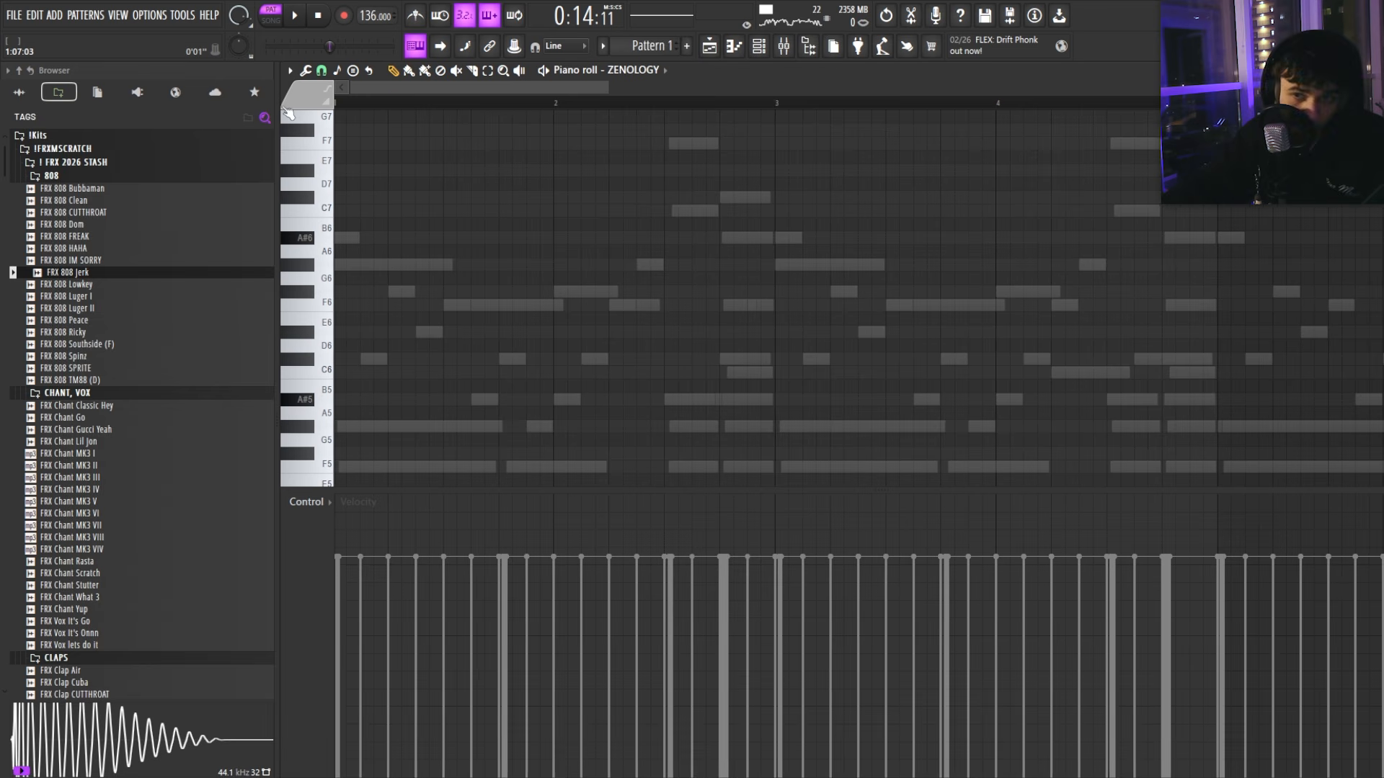
pyautogui.click(370, 219)
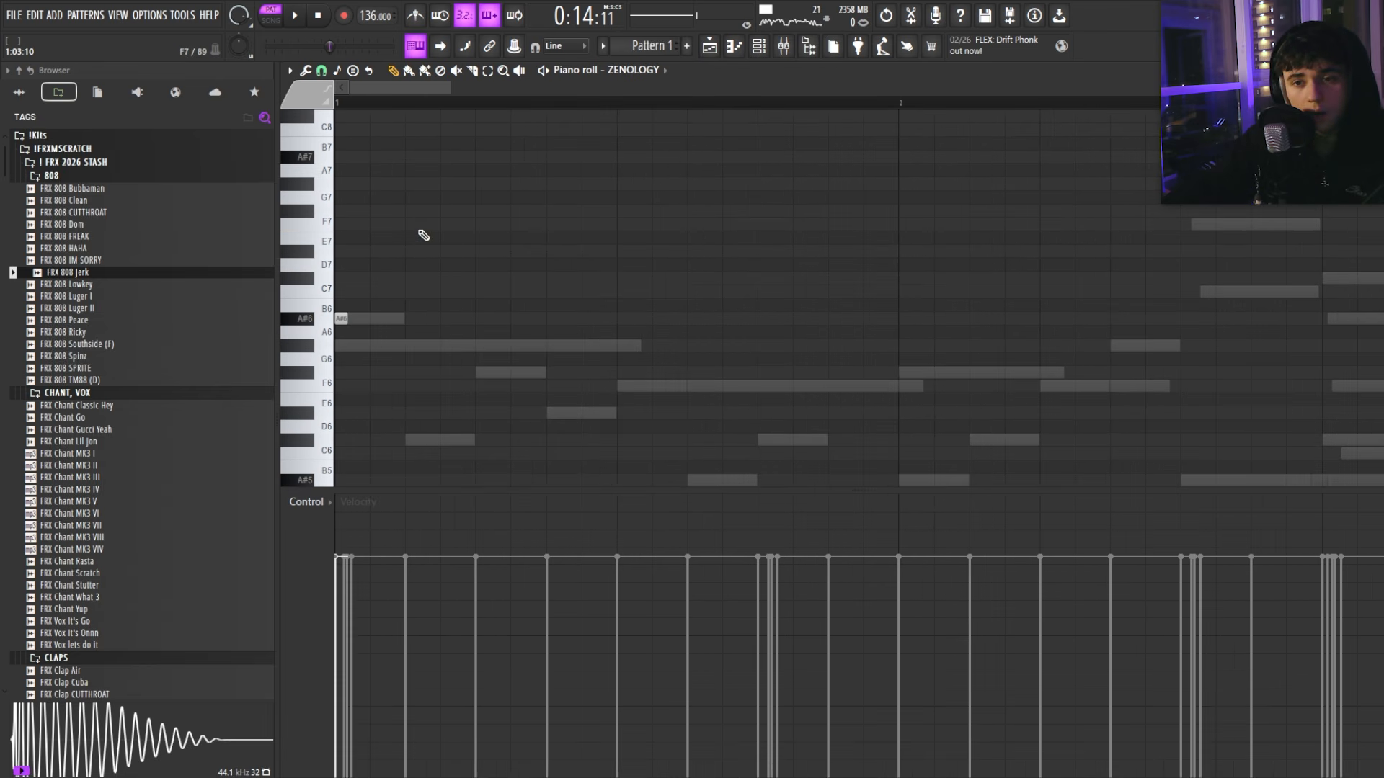
pyautogui.click(483, 279)
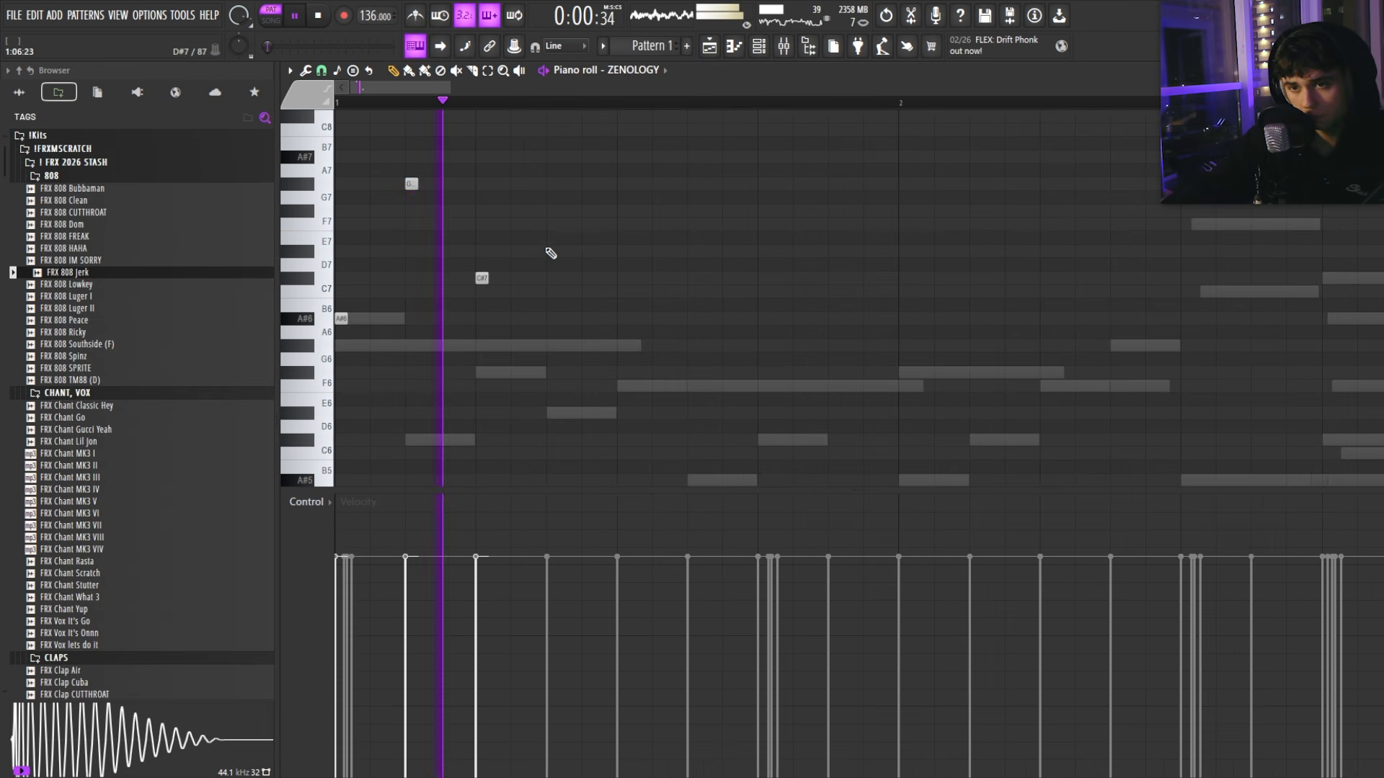
pyautogui.click(554, 224)
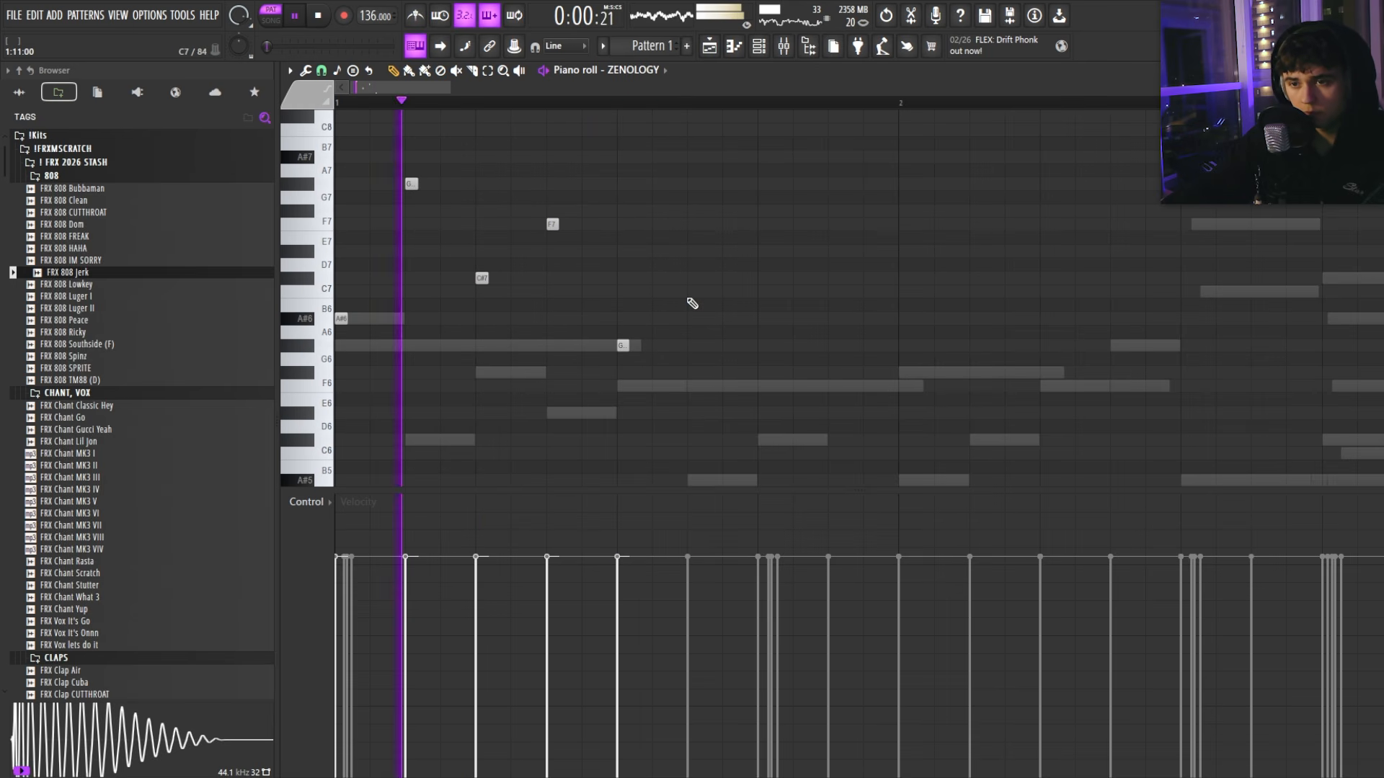
pyautogui.click(658, 280)
pyautogui.press('space')
# Step: Add A#6 and G7 lead notes, deleting a stray F7
pyautogui.scroll(2, 789, 266)
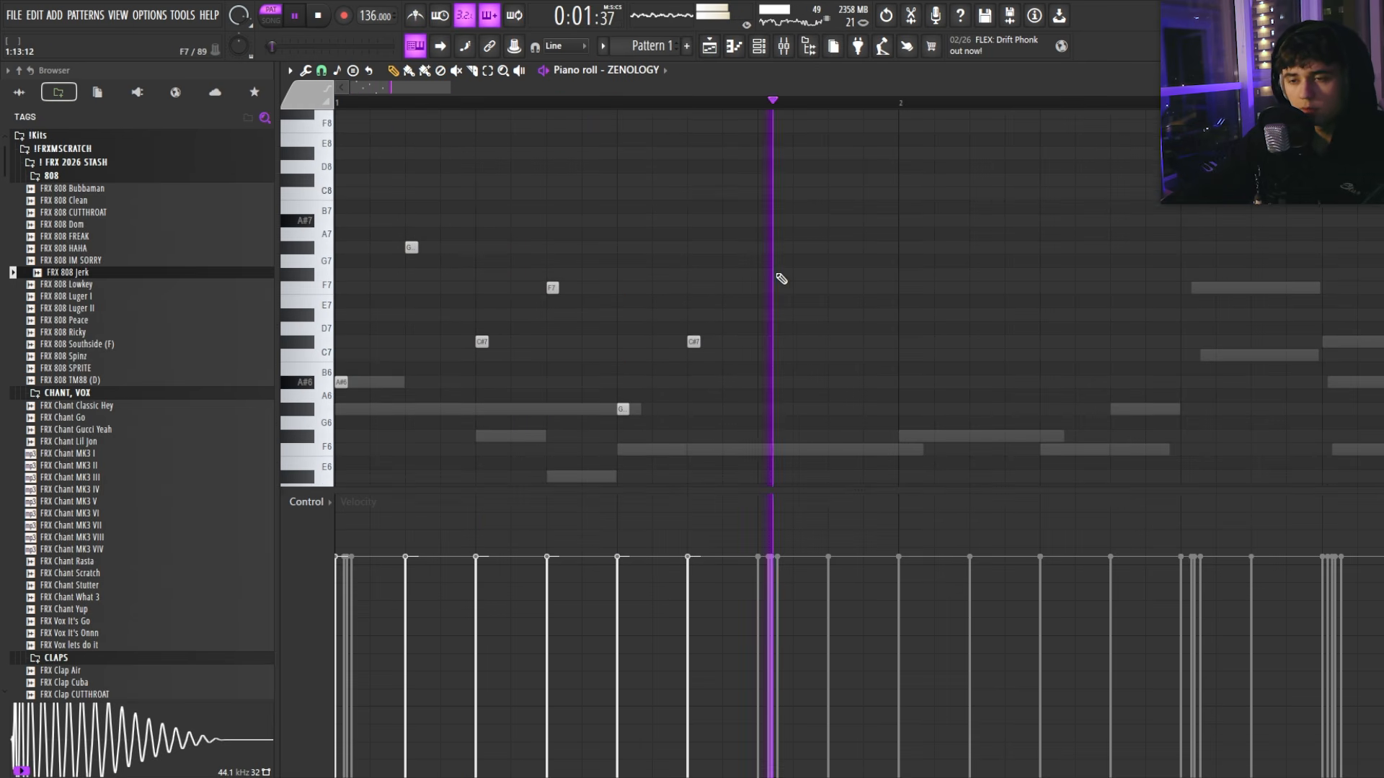
pyautogui.scroll(-1, 768, 303)
pyautogui.scroll(-1, 764, 306)
pyautogui.moveTo(659, 321); pyautogui.dragTo(660, 333)
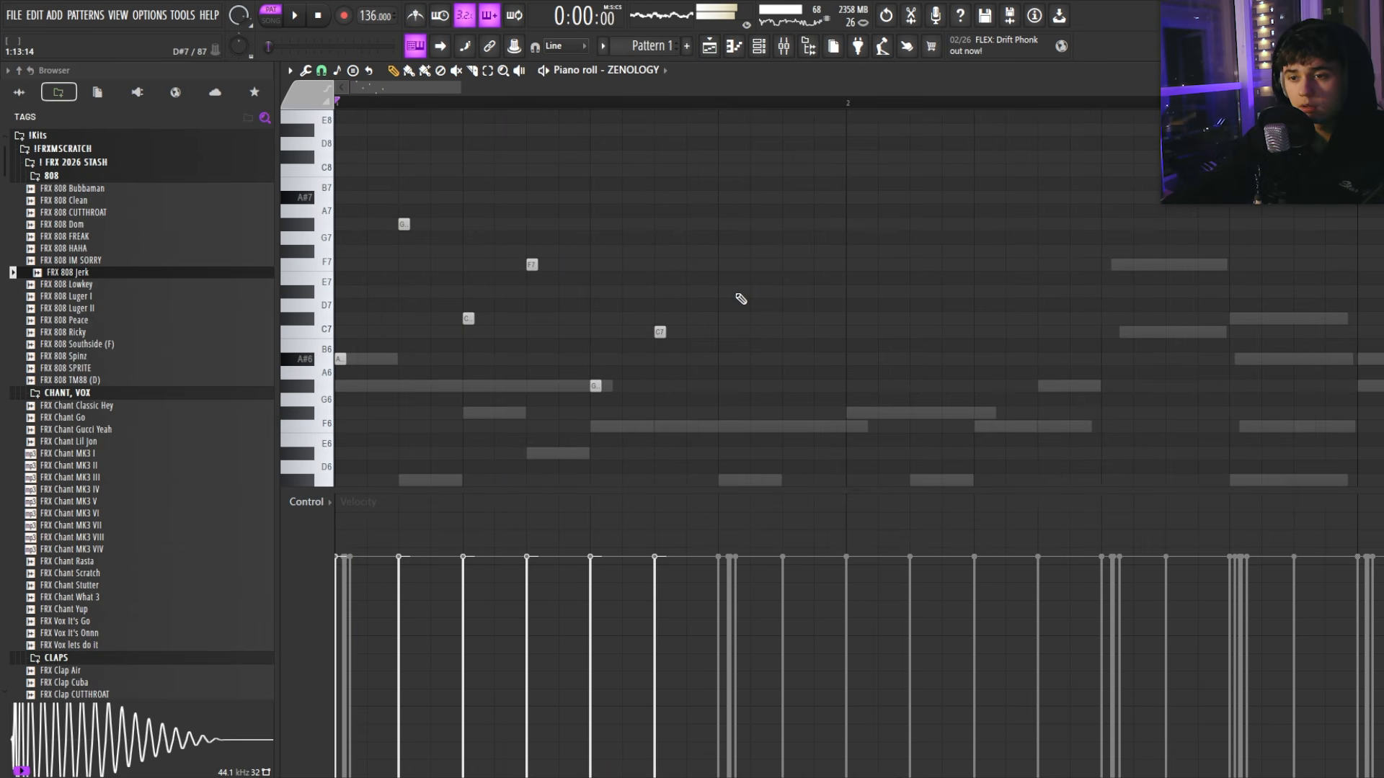
pyautogui.click(726, 266)
pyautogui.rightClick(726, 267)
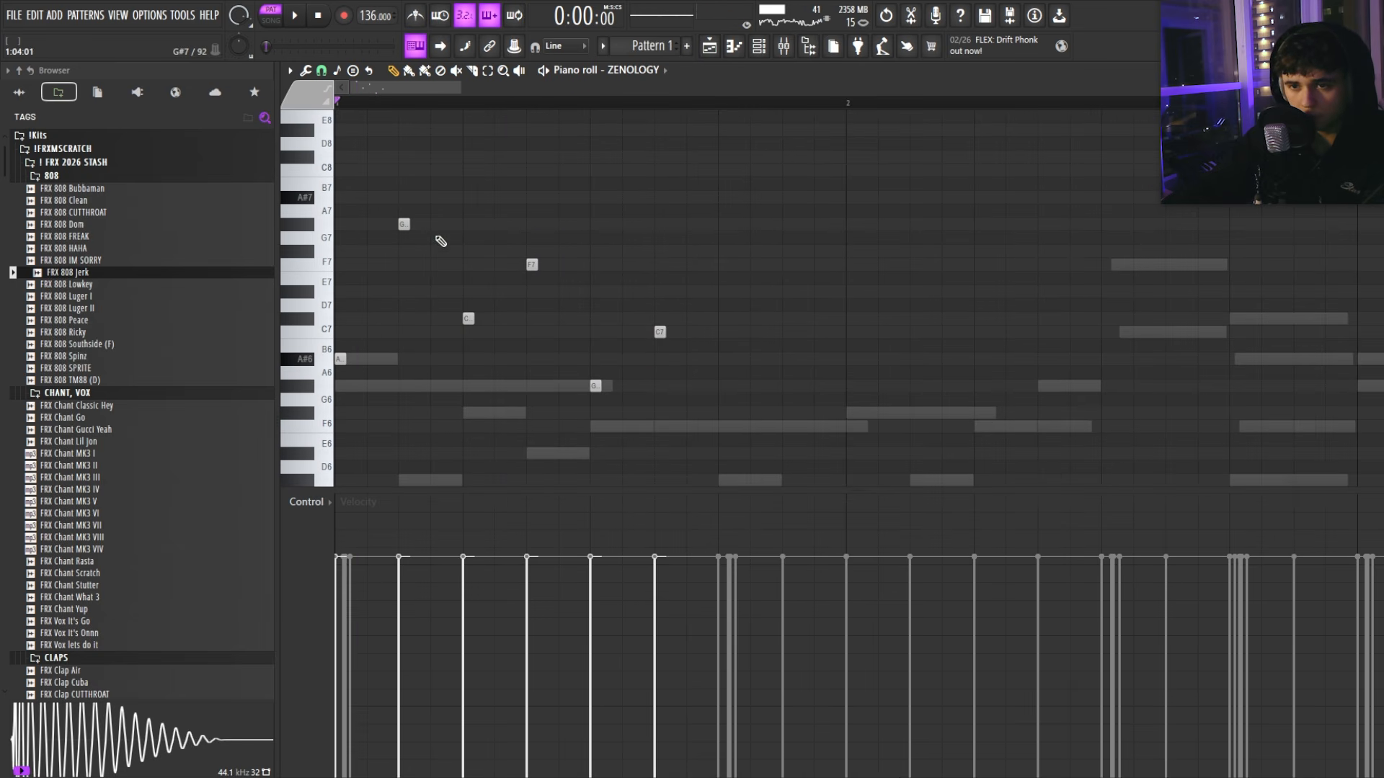
pyautogui.press('space')
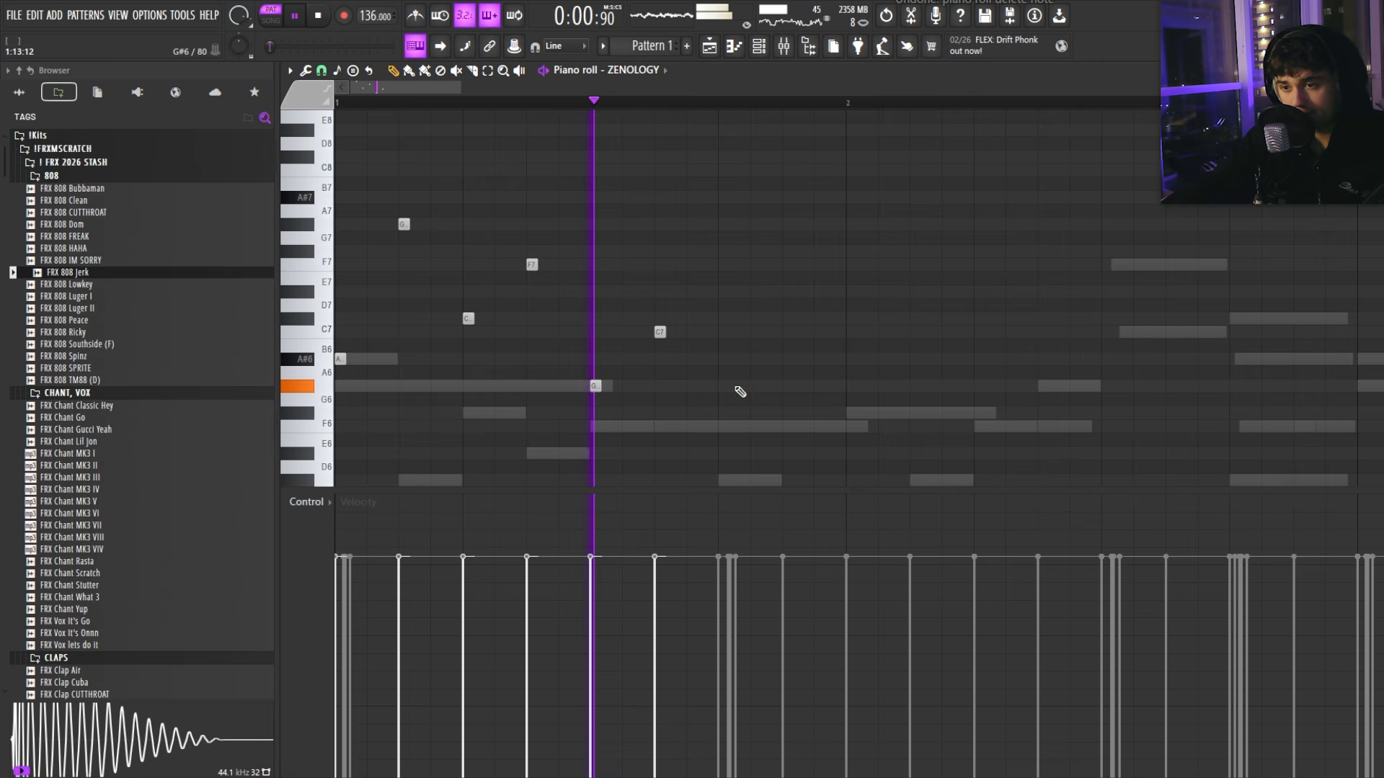
pyautogui.click(724, 359)
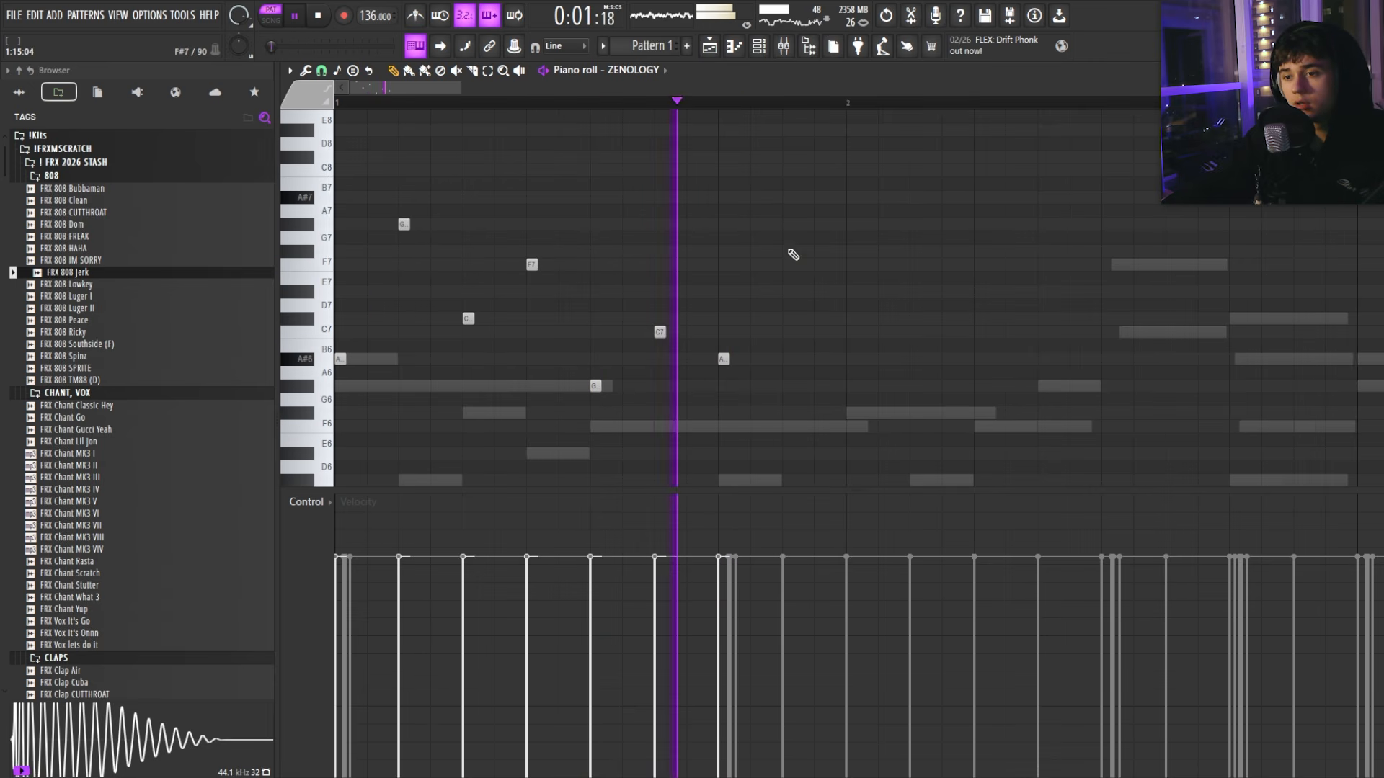
pyautogui.click(789, 224)
pyautogui.scroll(-2, 789, 230)
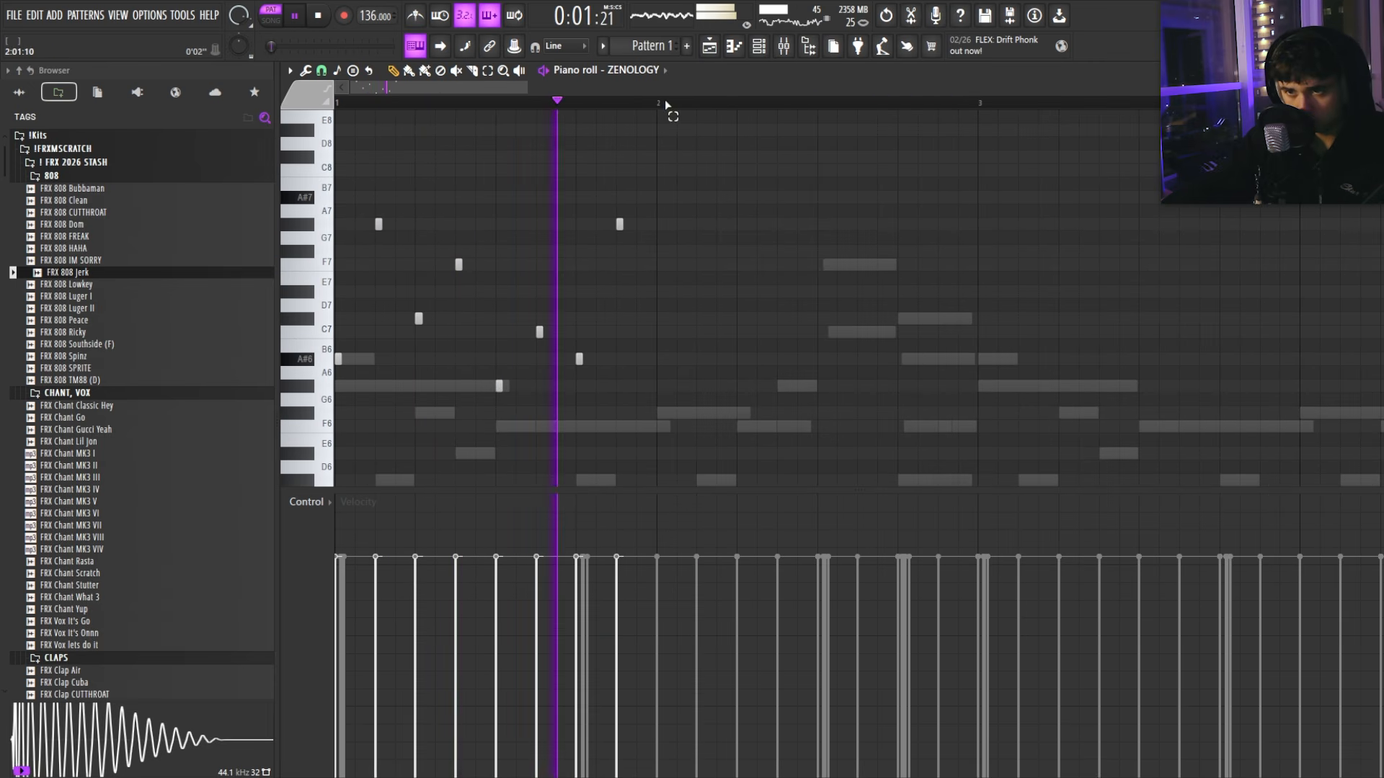
# Step: Duplicate bar 1 of the lead into bar 2 and try a longer F#7 note
pyautogui.moveTo(664, 106); pyautogui.dragTo(375, 105)
pyautogui.hotkey('ctrl', 'b')
pyautogui.scroll(-3, 694, 238)
pyautogui.keyDown('ctrl'); pyautogui.click(380, 103); pyautogui.keyUp('ctrl')
pyautogui.scroll(-1, 541, 253)
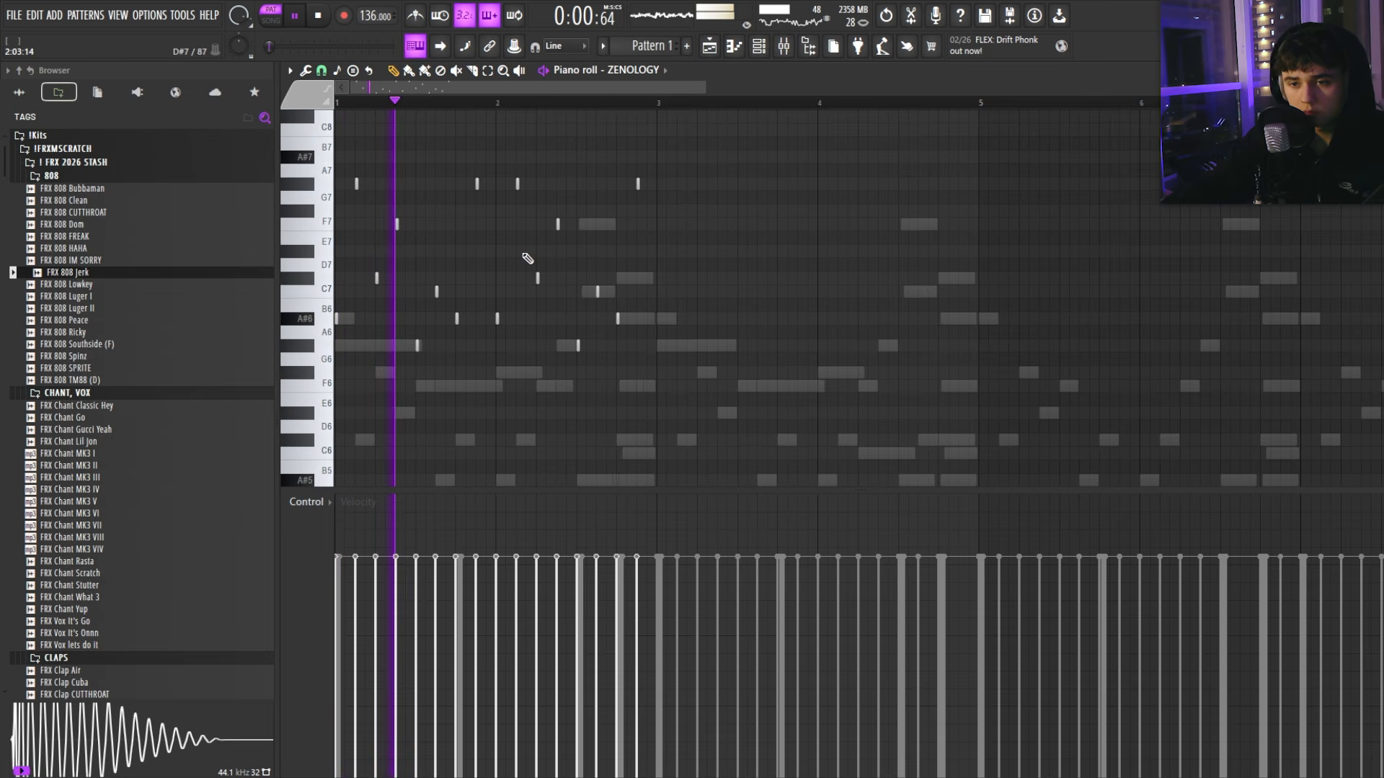
pyautogui.scroll(4, 513, 324)
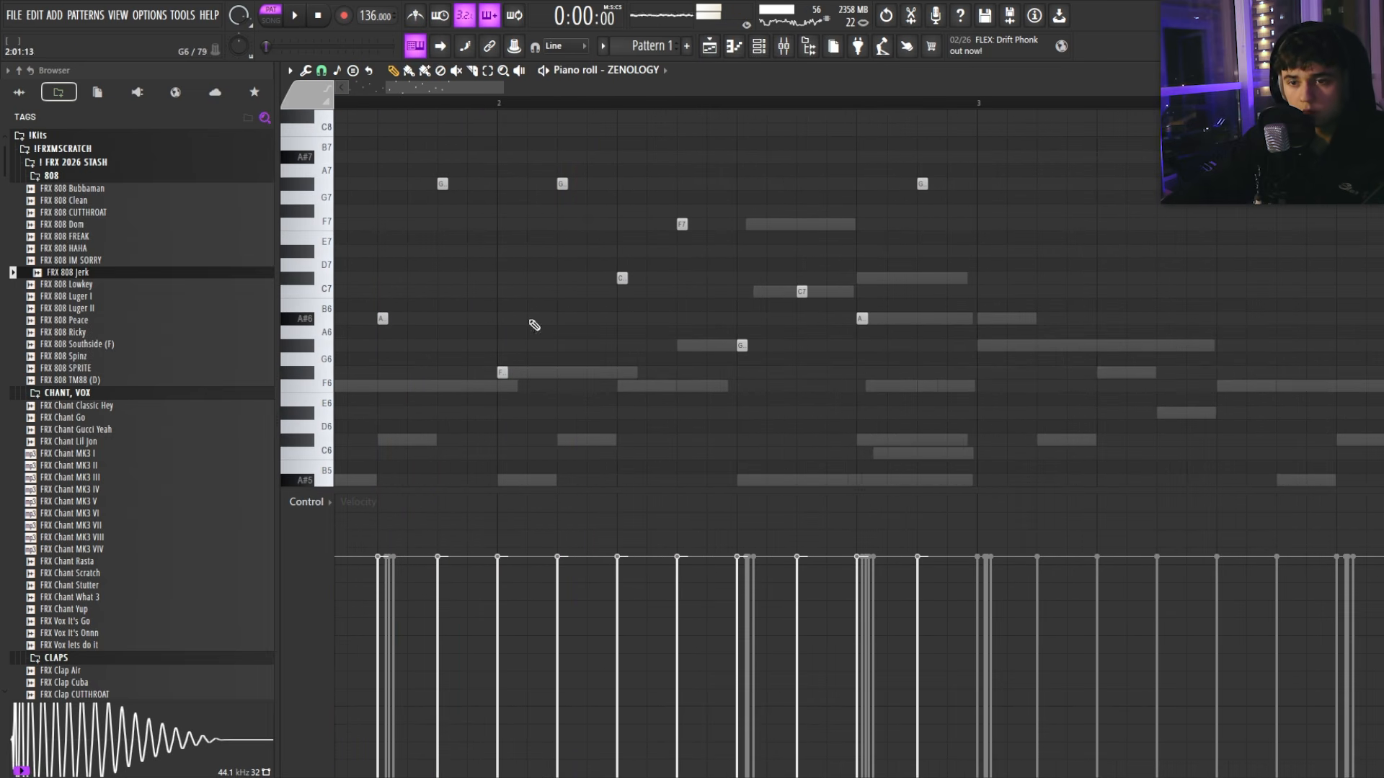
pyautogui.scroll(2, 563, 184)
pyautogui.moveTo(571, 214); pyautogui.dragTo(621, 215)
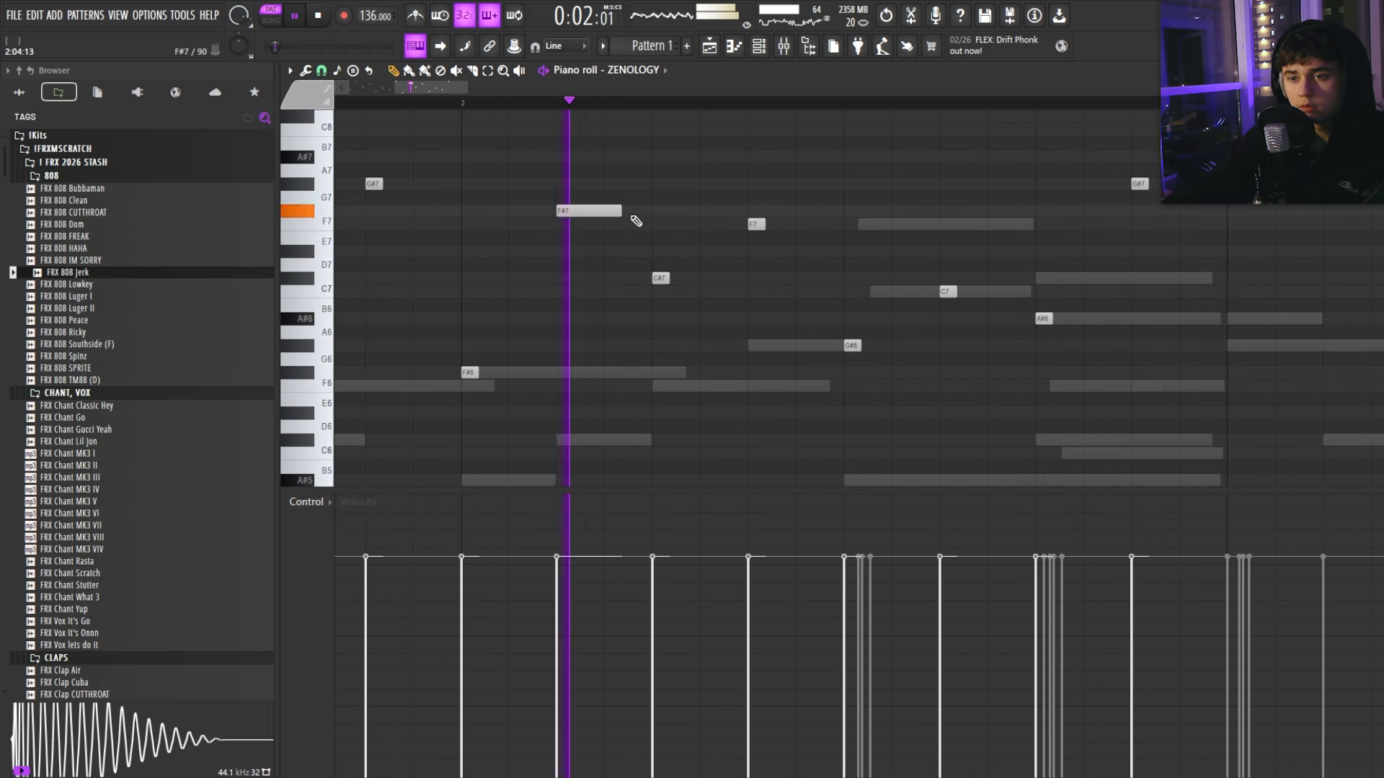
pyautogui.press('space')
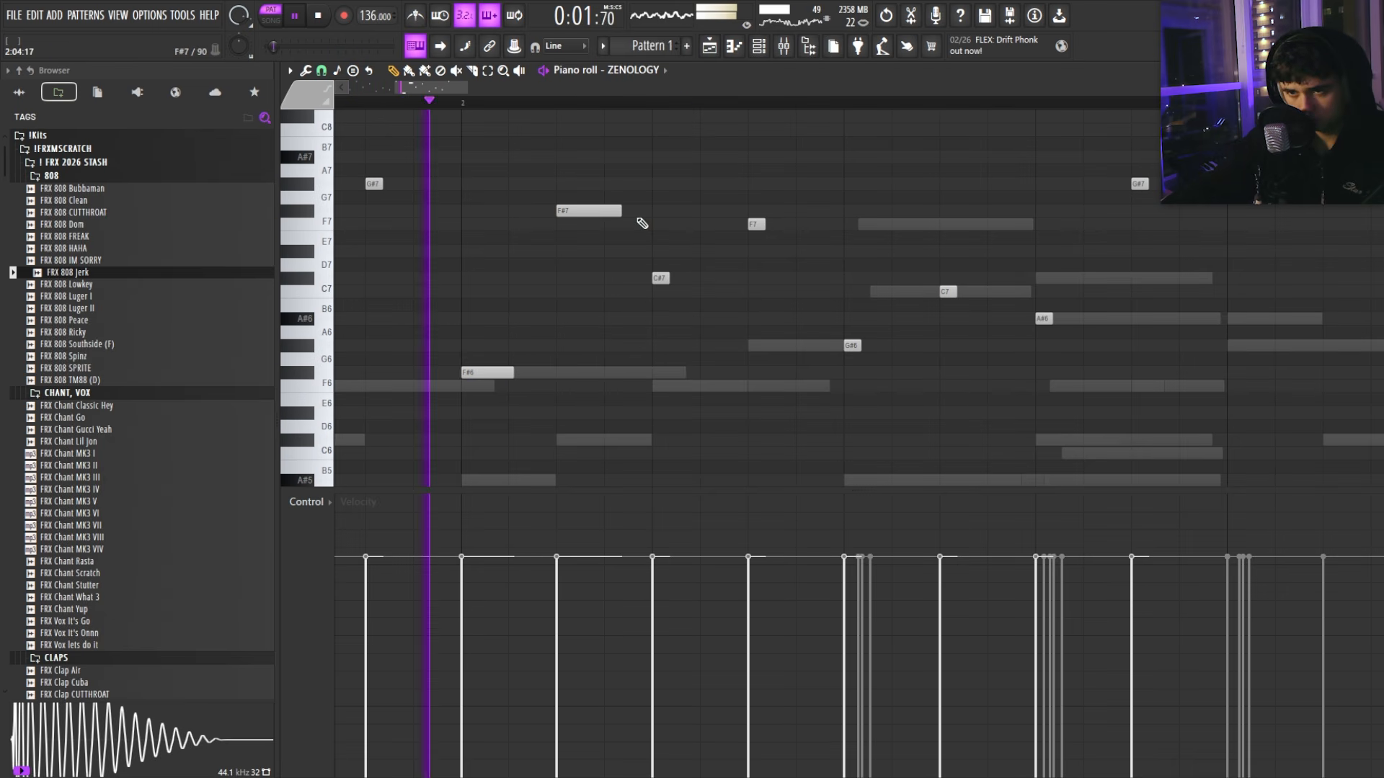
pyautogui.moveTo(621, 212); pyautogui.dragTo(574, 211)
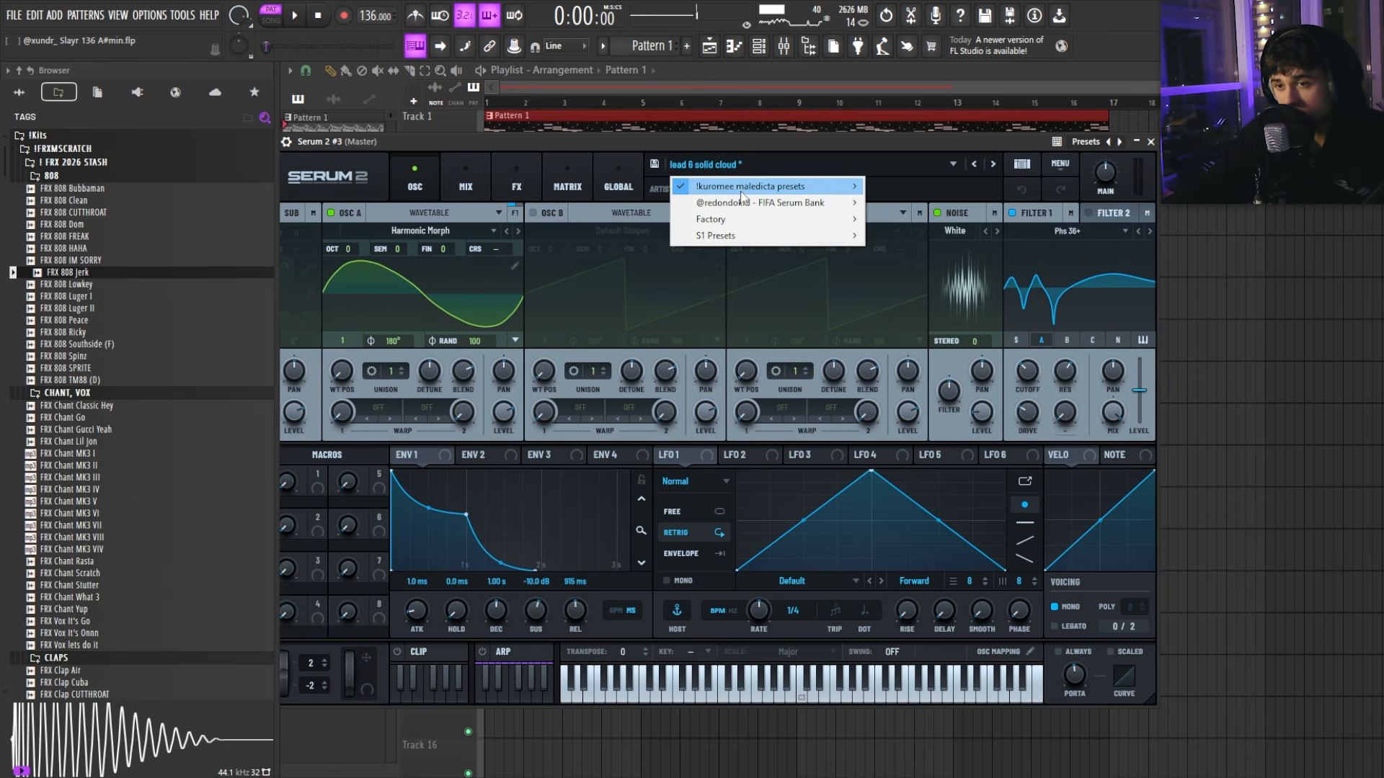
# Step: Load the bass 5 812 preset into Serum, then draw short F#4, G#4 and C#4 notes after the opening A#4
pyautogui.moveTo(750, 186)
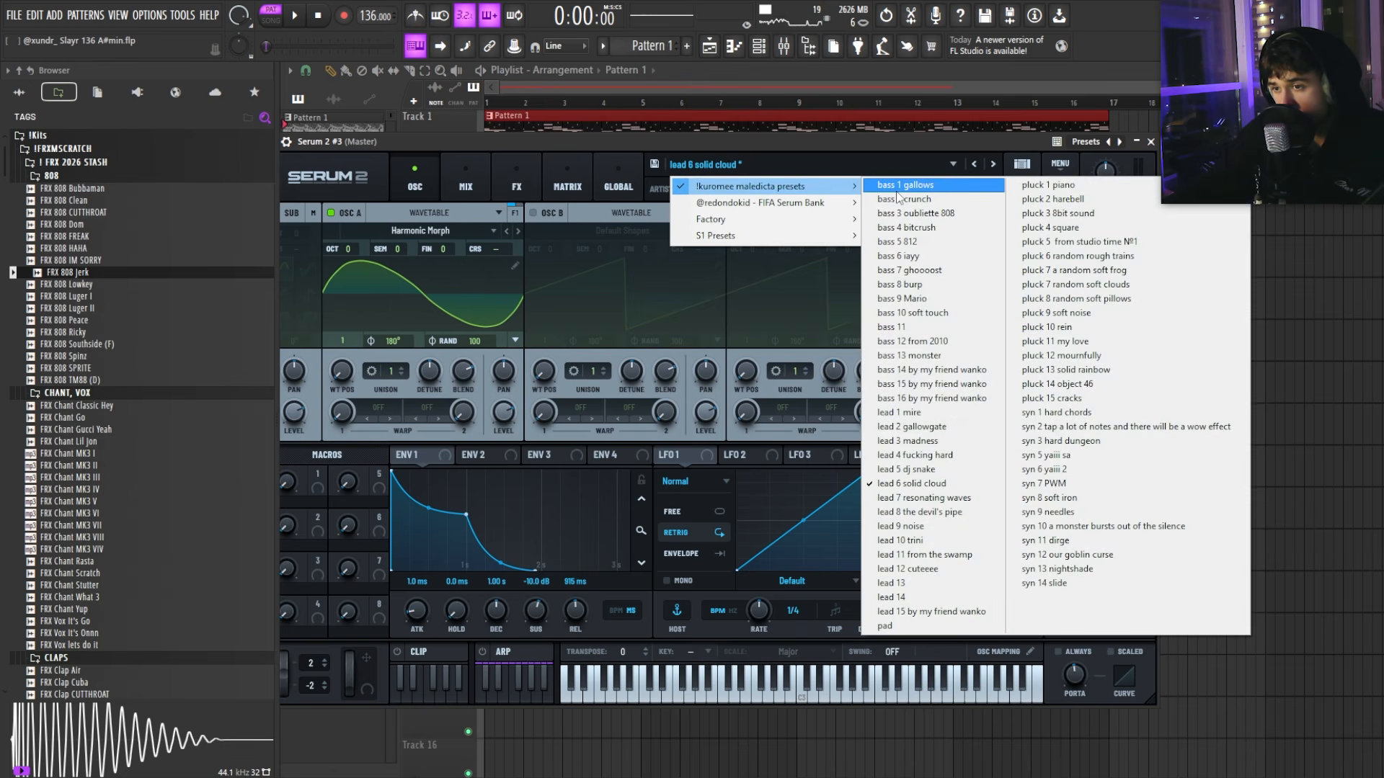
pyautogui.click(897, 241)
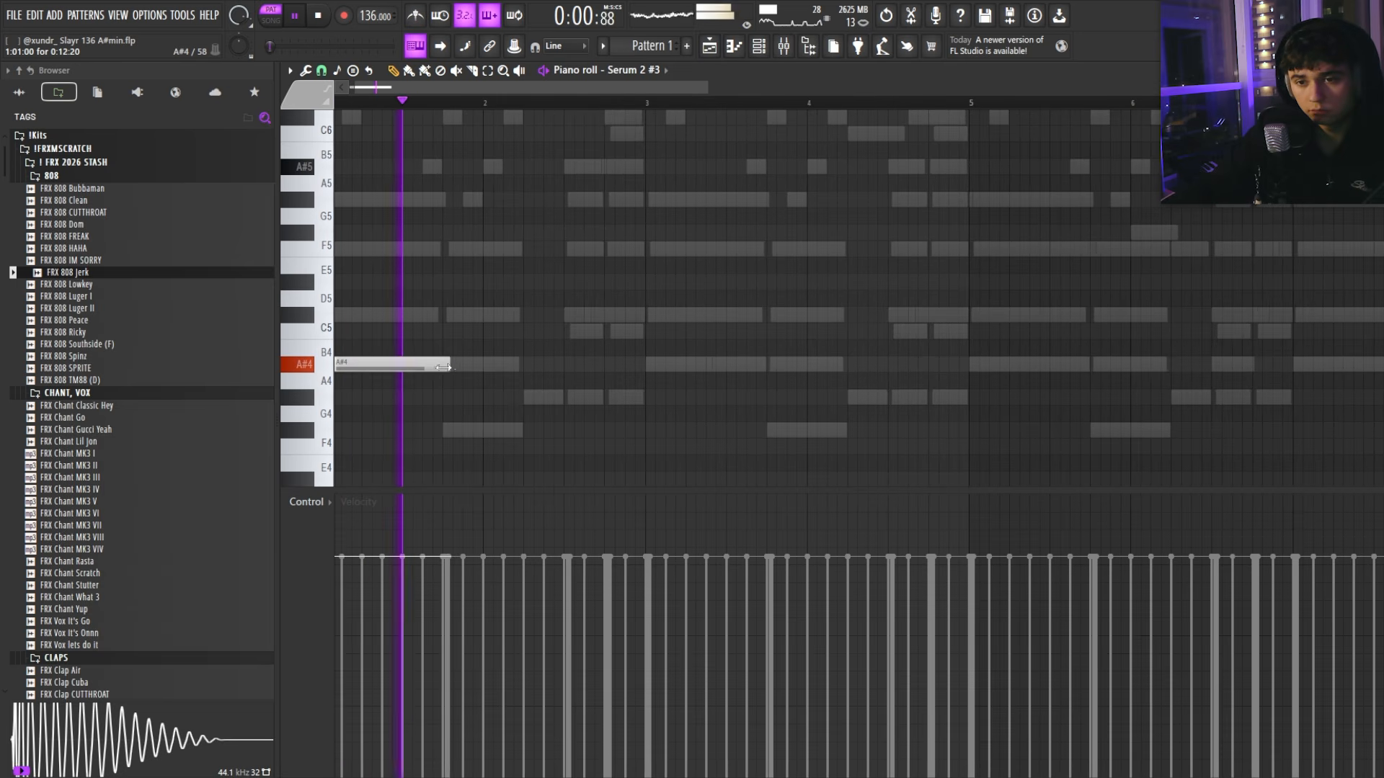
pyautogui.click(445, 409)
pyautogui.scroll(2, 527, 390)
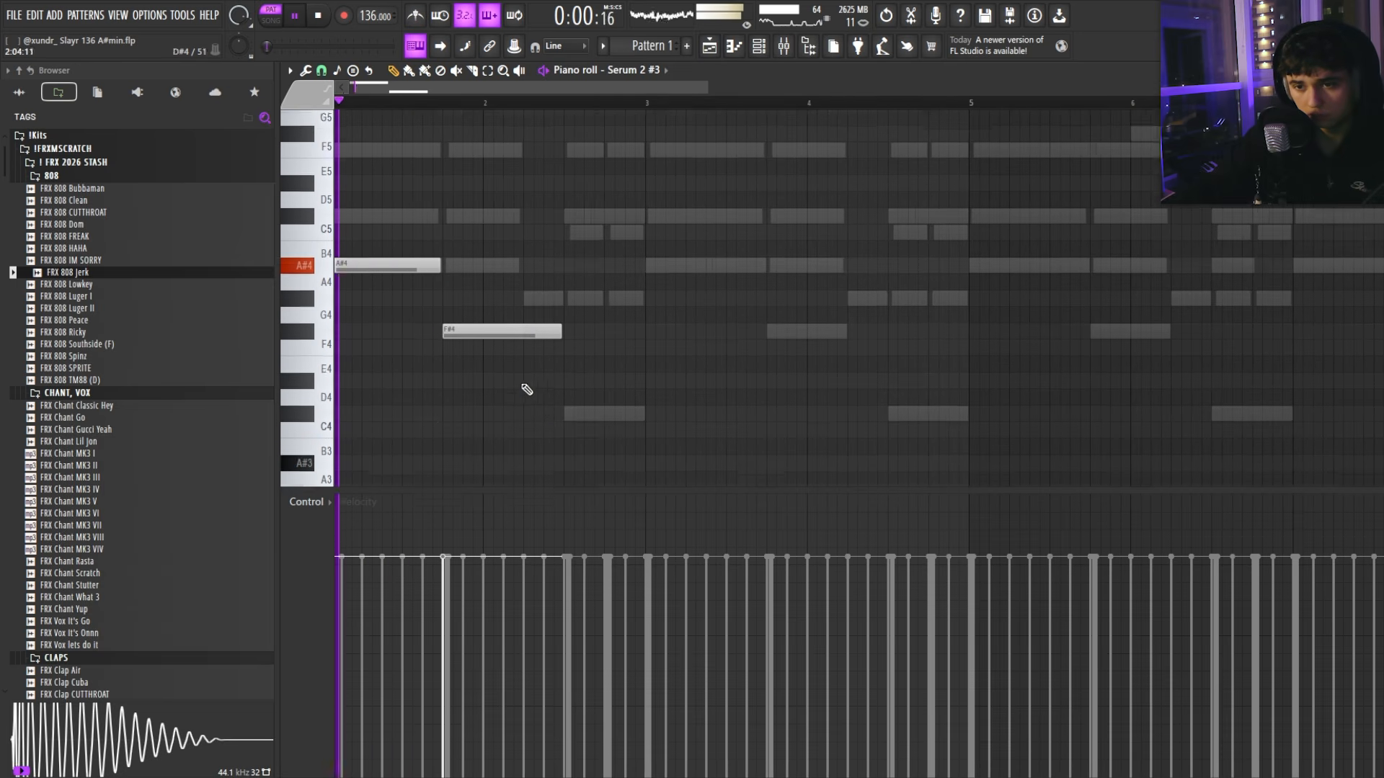
pyautogui.scroll(-2, 527, 389)
pyautogui.moveTo(562, 281); pyautogui.dragTo(521, 281)
pyautogui.click(527, 250)
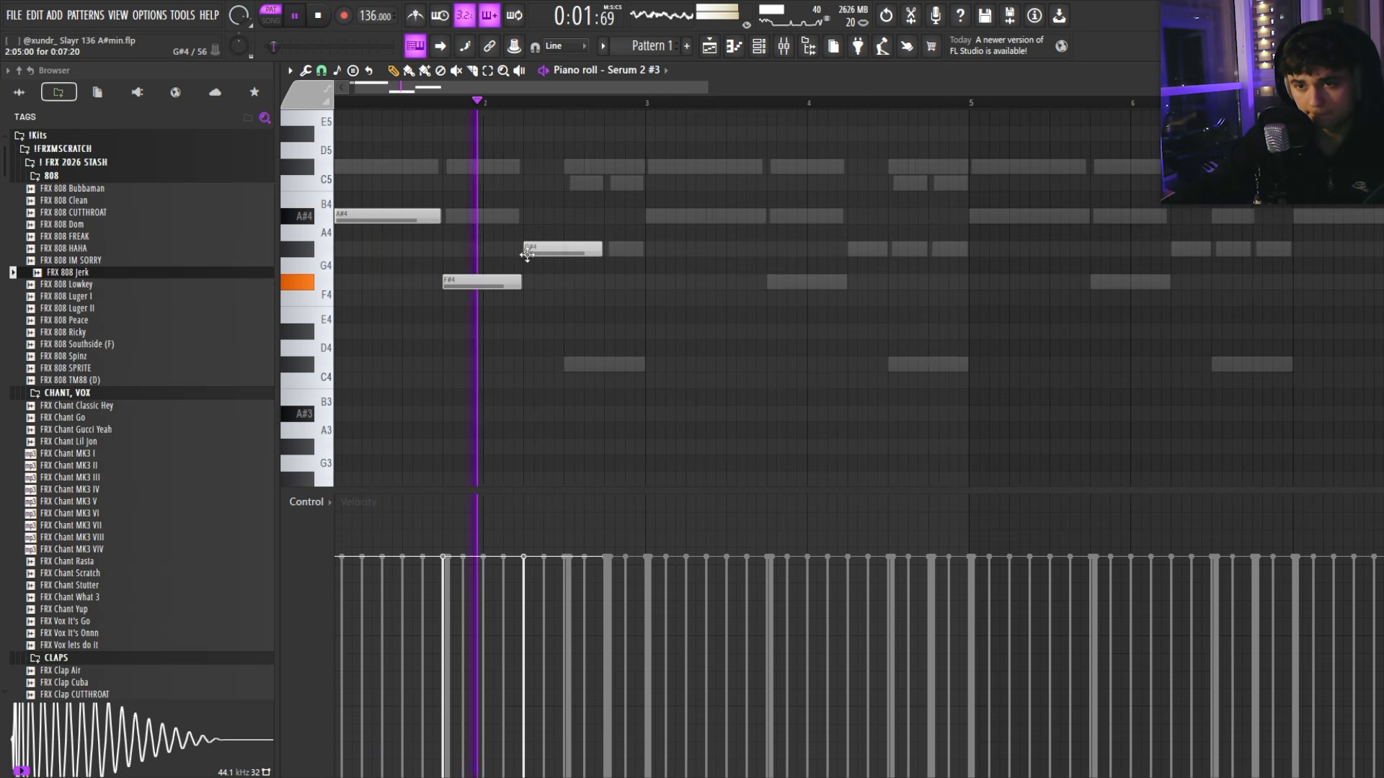
pyautogui.click(580, 368)
pyautogui.moveTo(602, 250); pyautogui.dragTo(563, 252)
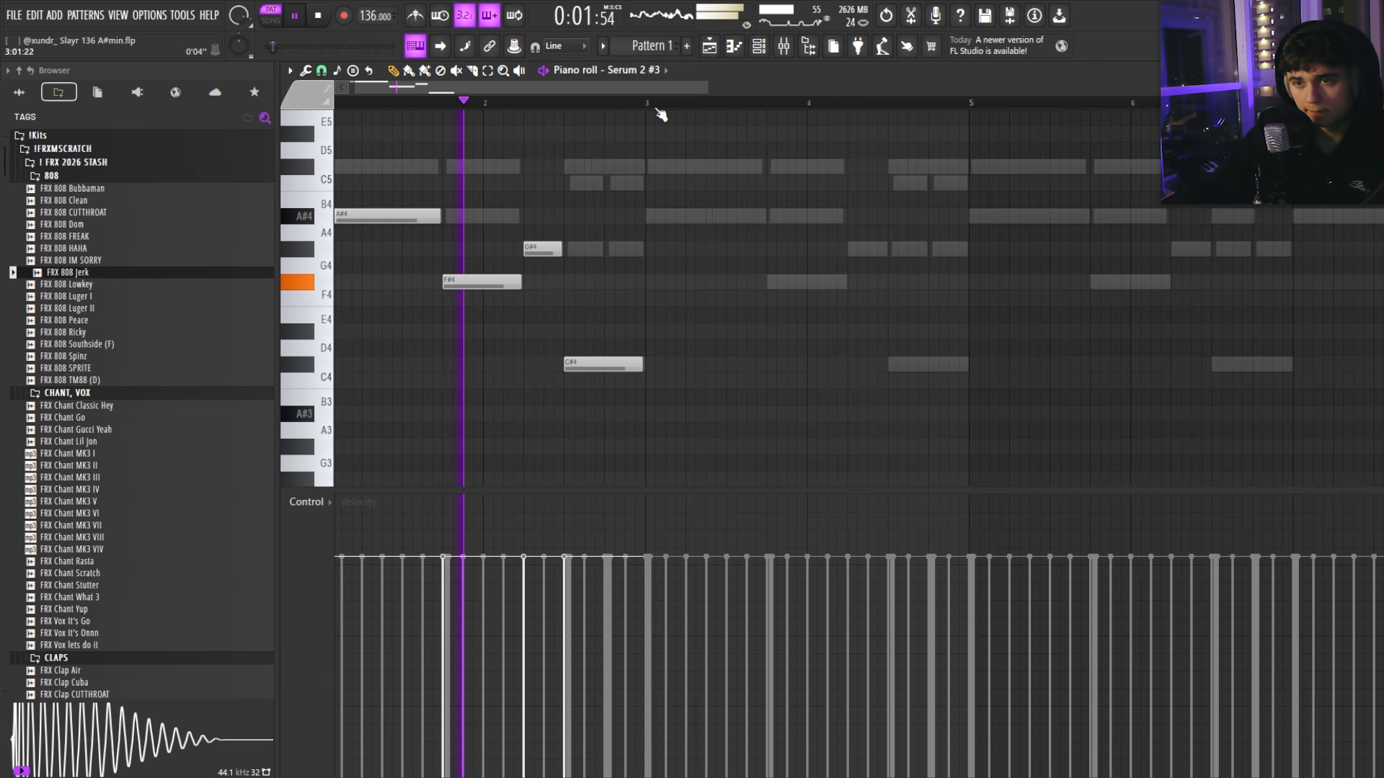
# Step: Duplicate the two-bar pattern, delete the first C#4, add a short G#4, and extend the pattern to bar 14
pyautogui.hotkey('ctrl', 'b')
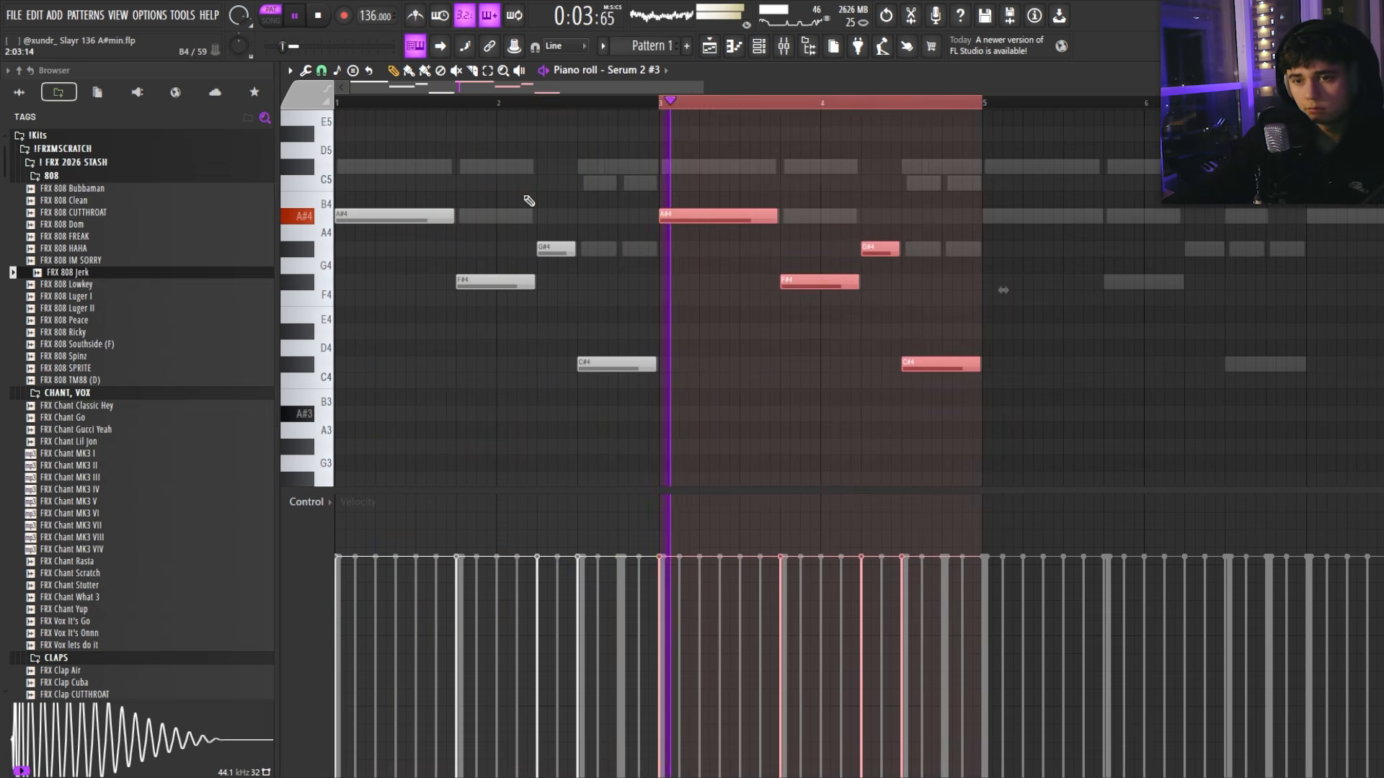
pyautogui.hotkey('ctrl', 'd')
pyautogui.rightClick(621, 363)
pyautogui.moveTo(573, 251); pyautogui.dragTo(660, 272)
pyautogui.click(667, 288)
pyautogui.rightClick(670, 287)
pyautogui.scroll(1, 681, 318)
pyautogui.scroll(3, 685, 346)
pyautogui.scroll(-3, 685, 346)
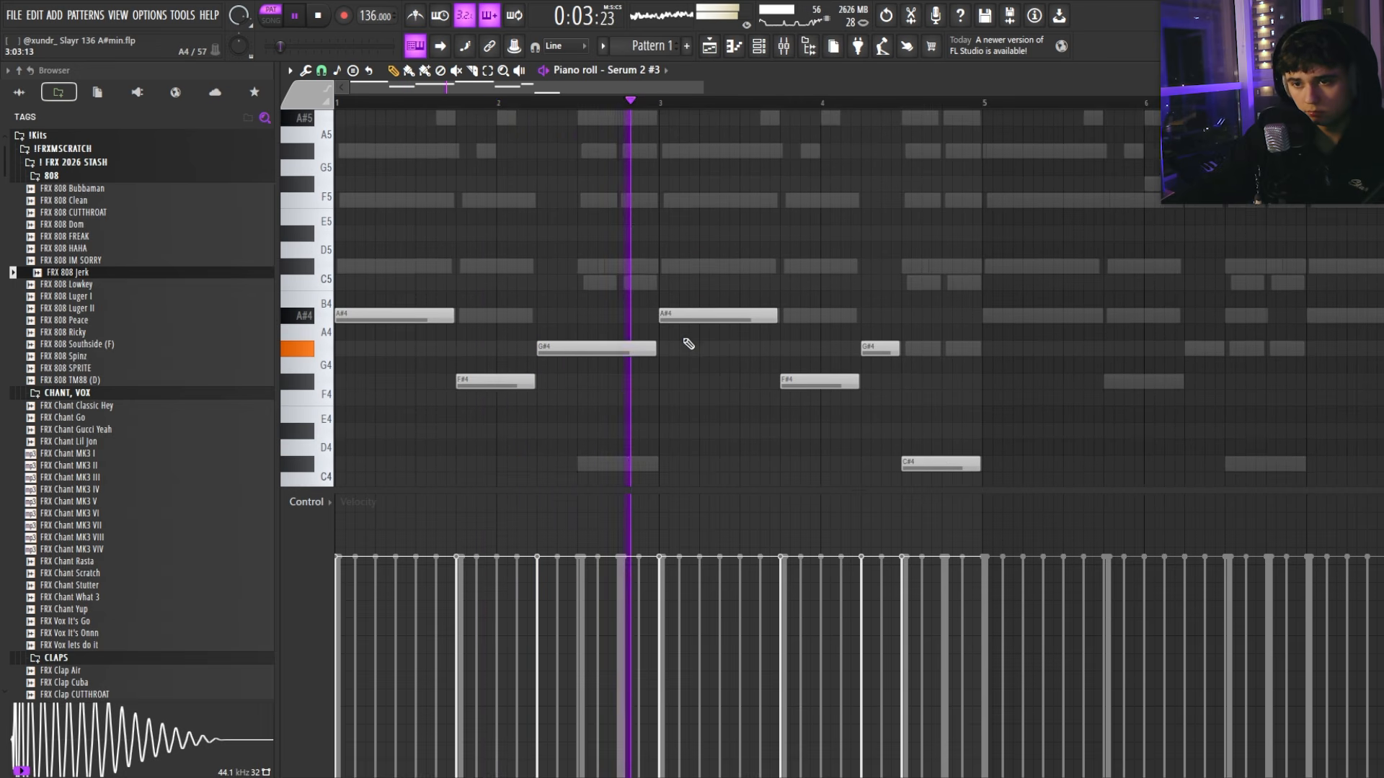
pyautogui.press('space')
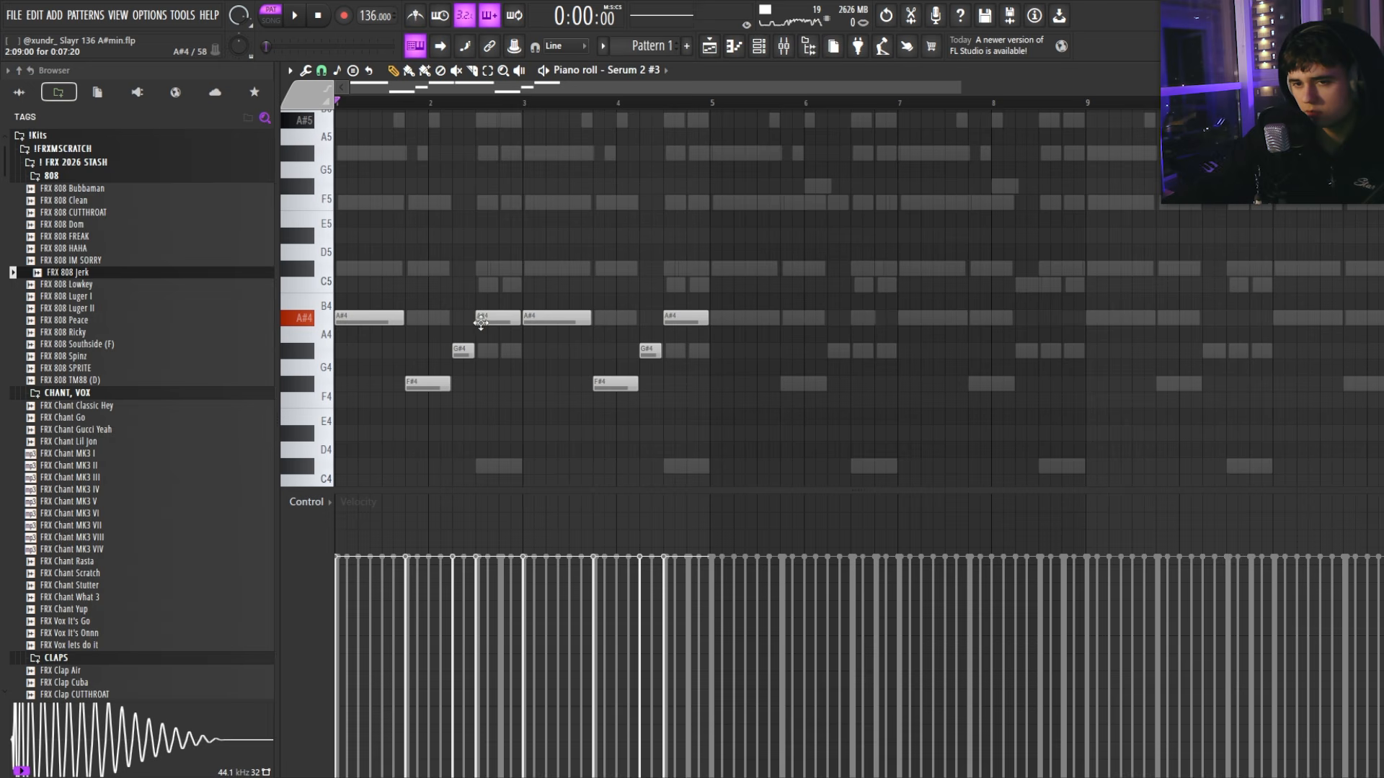
pyautogui.click(478, 352)
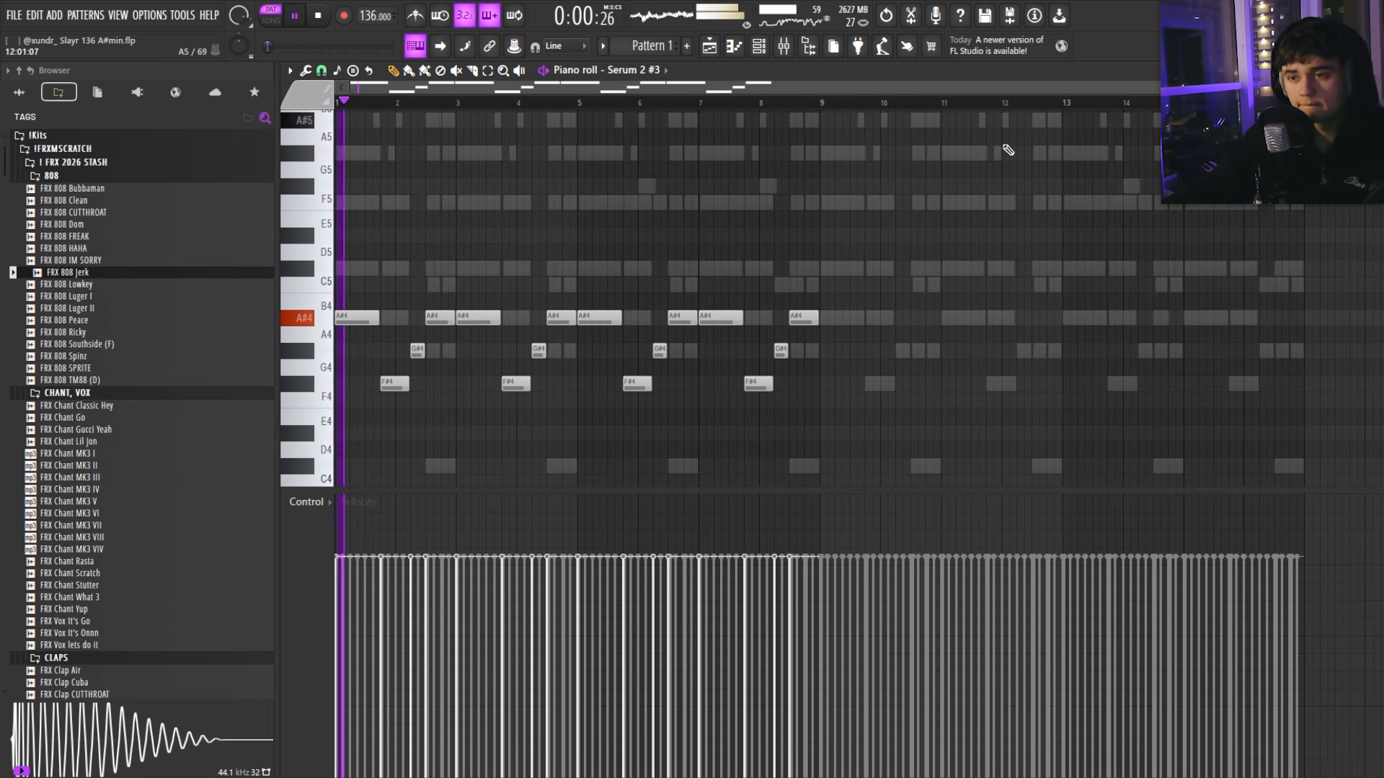
pyautogui.hotkey('ctrl', 'a')
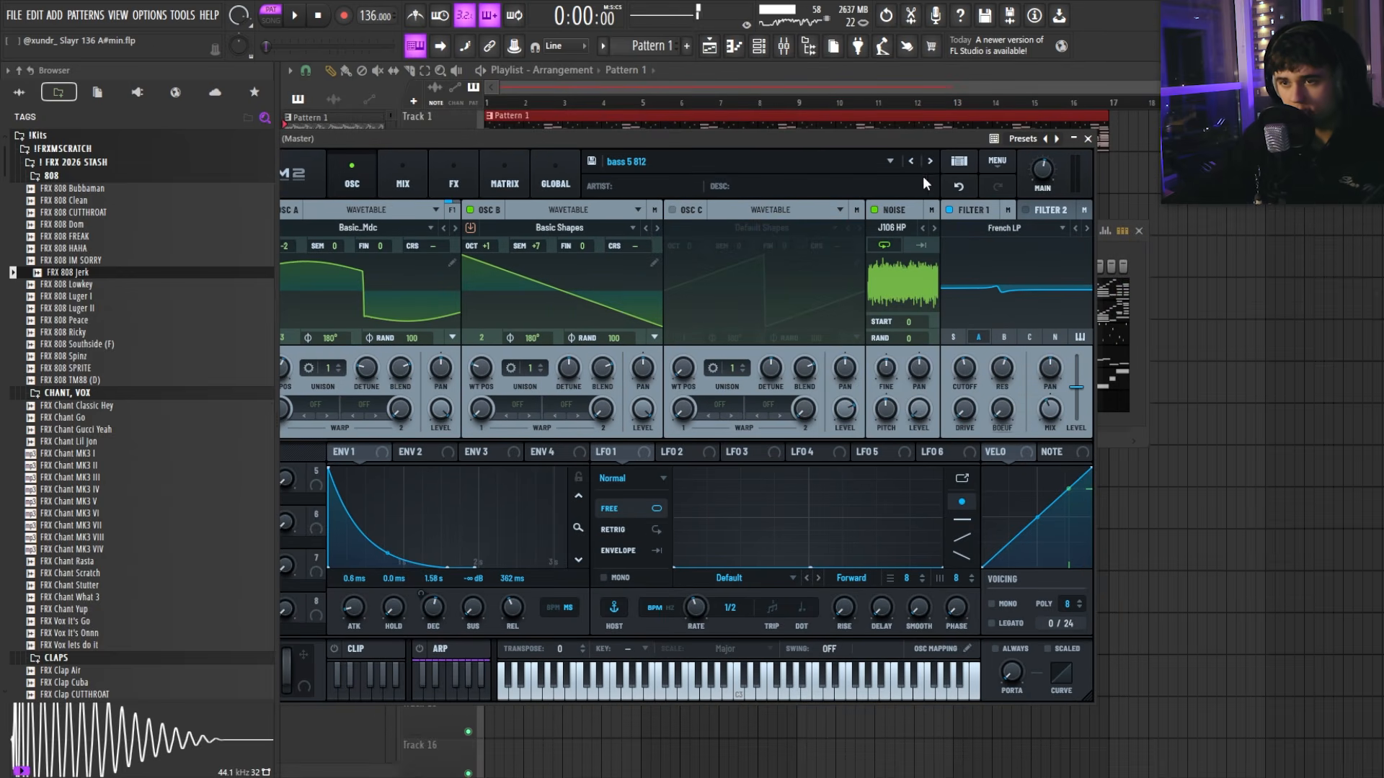
# Step: Audition bass 6 layy and bass 7 ghooooost, keep bass 6 layy, and bring up Serum 2 #3's notes
pyautogui.click(922, 161)
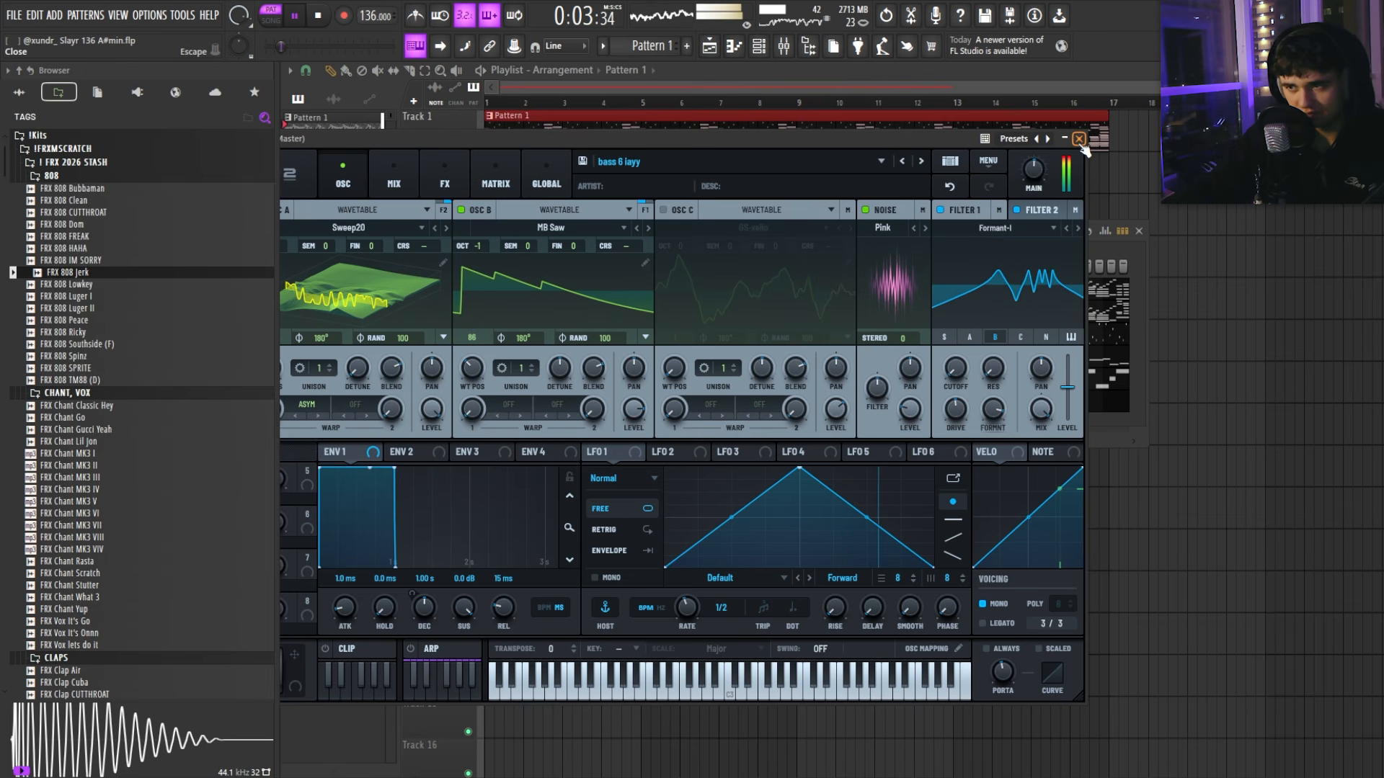
pyautogui.click(921, 163)
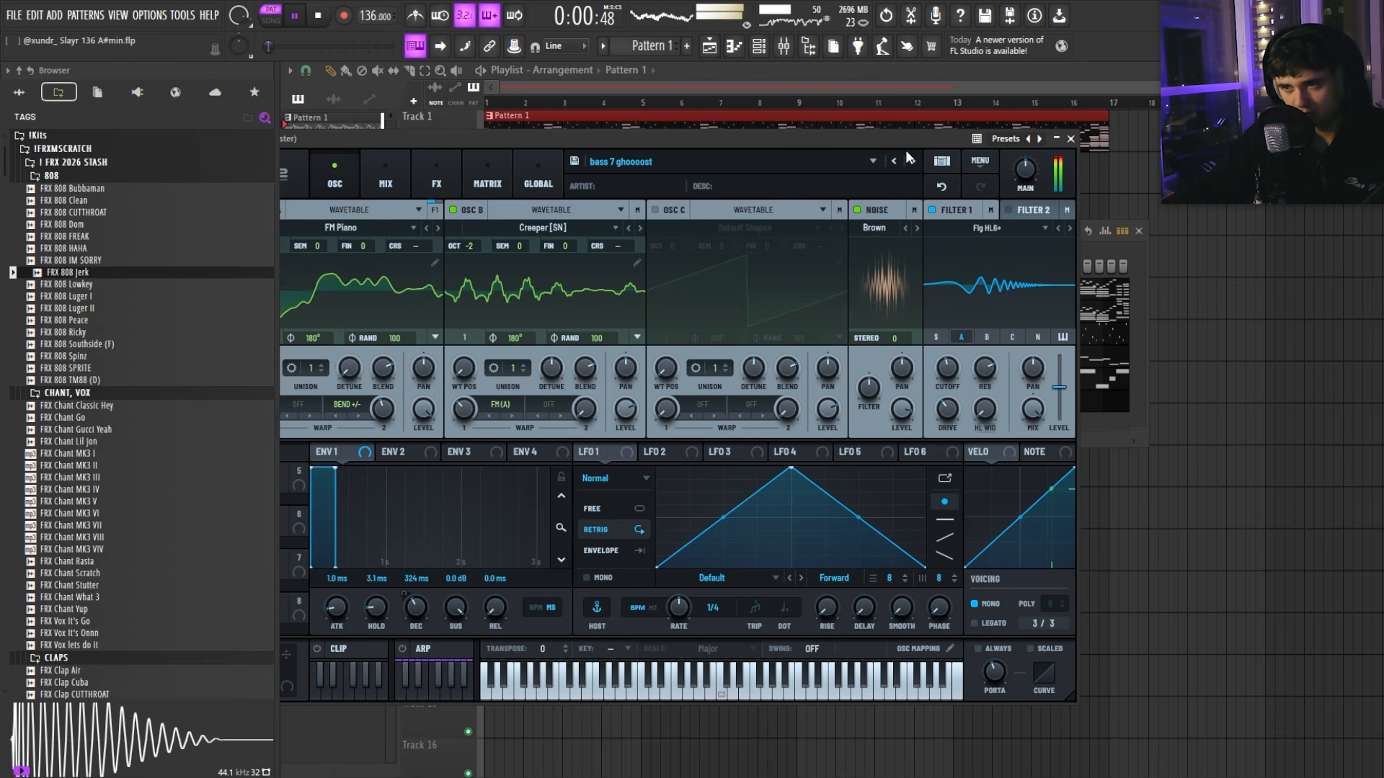
pyautogui.click(913, 162)
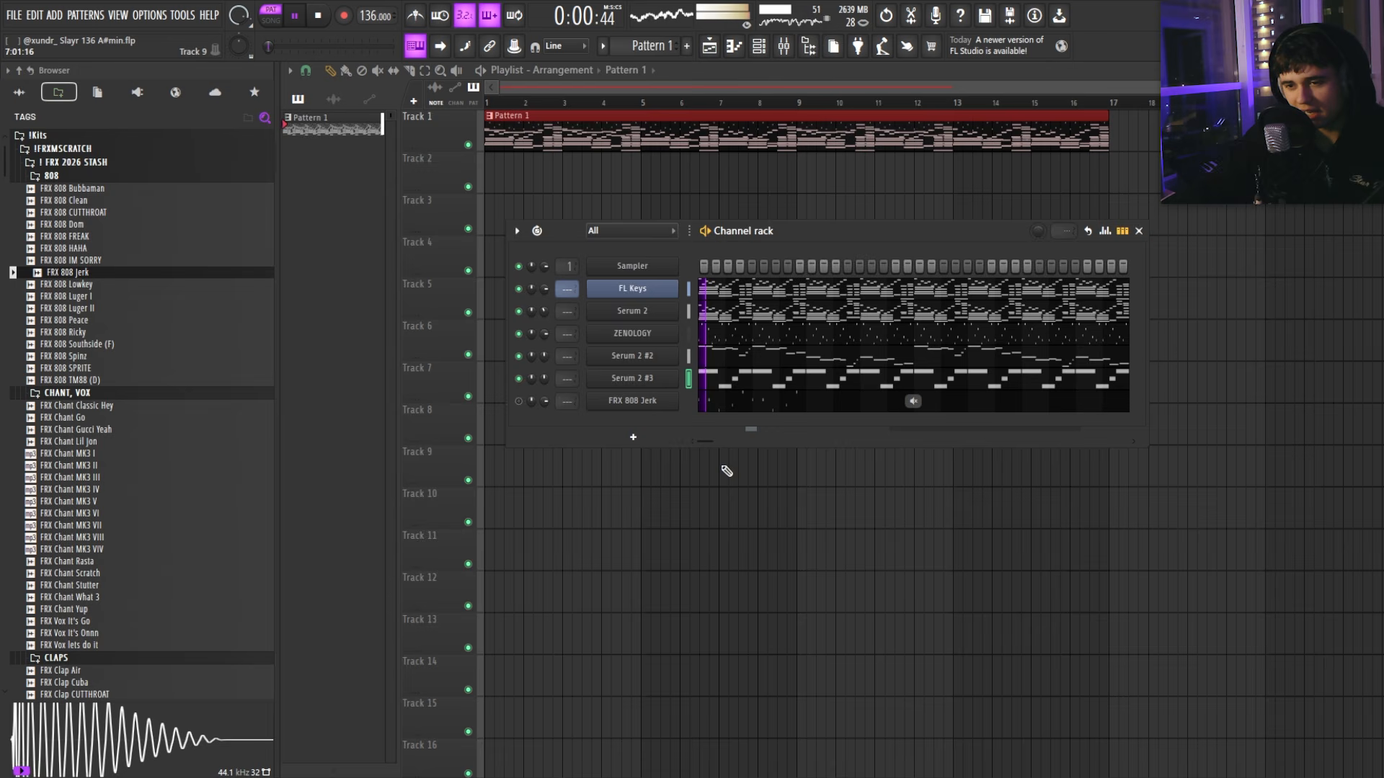
pyautogui.click(916, 378)
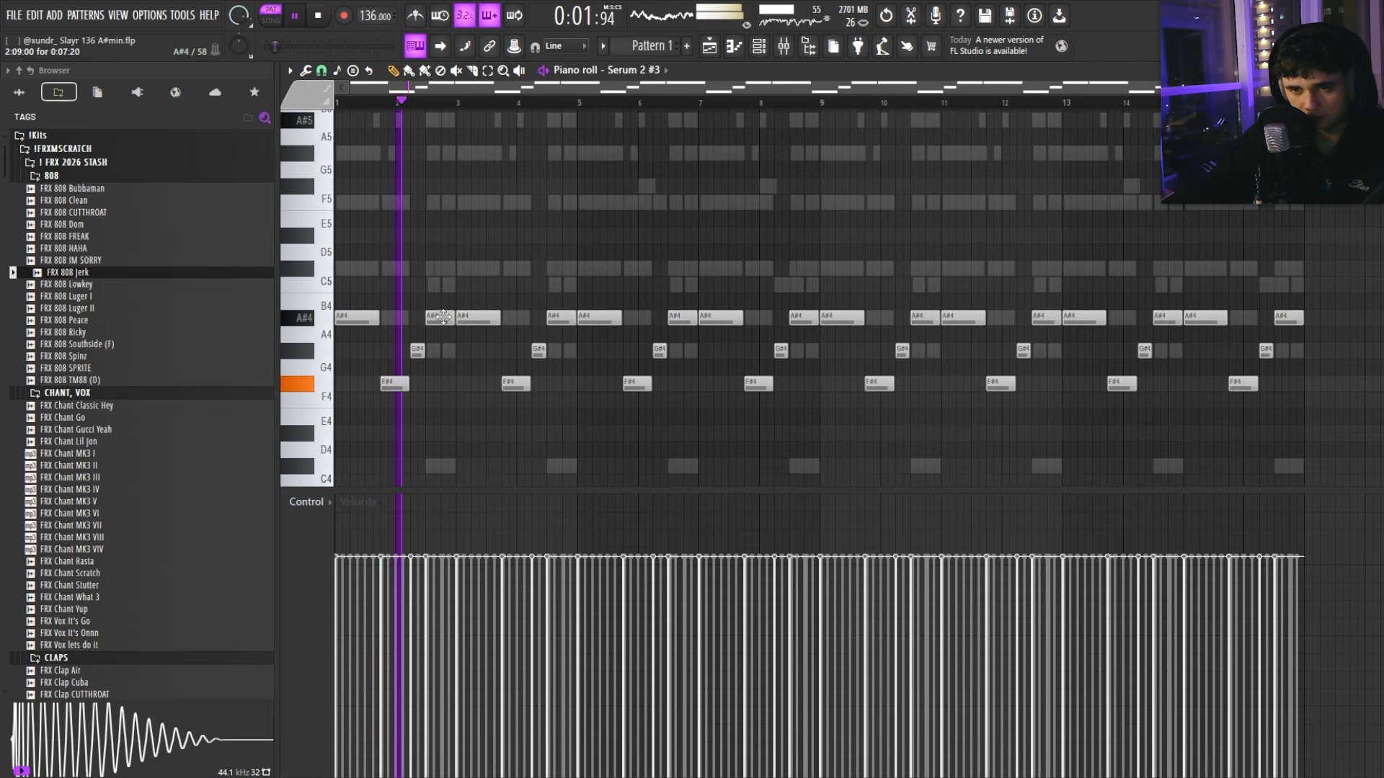
# Step: Try out and remove two F#4 notes, then add a new low-register note to the phrase
pyautogui.press('space')
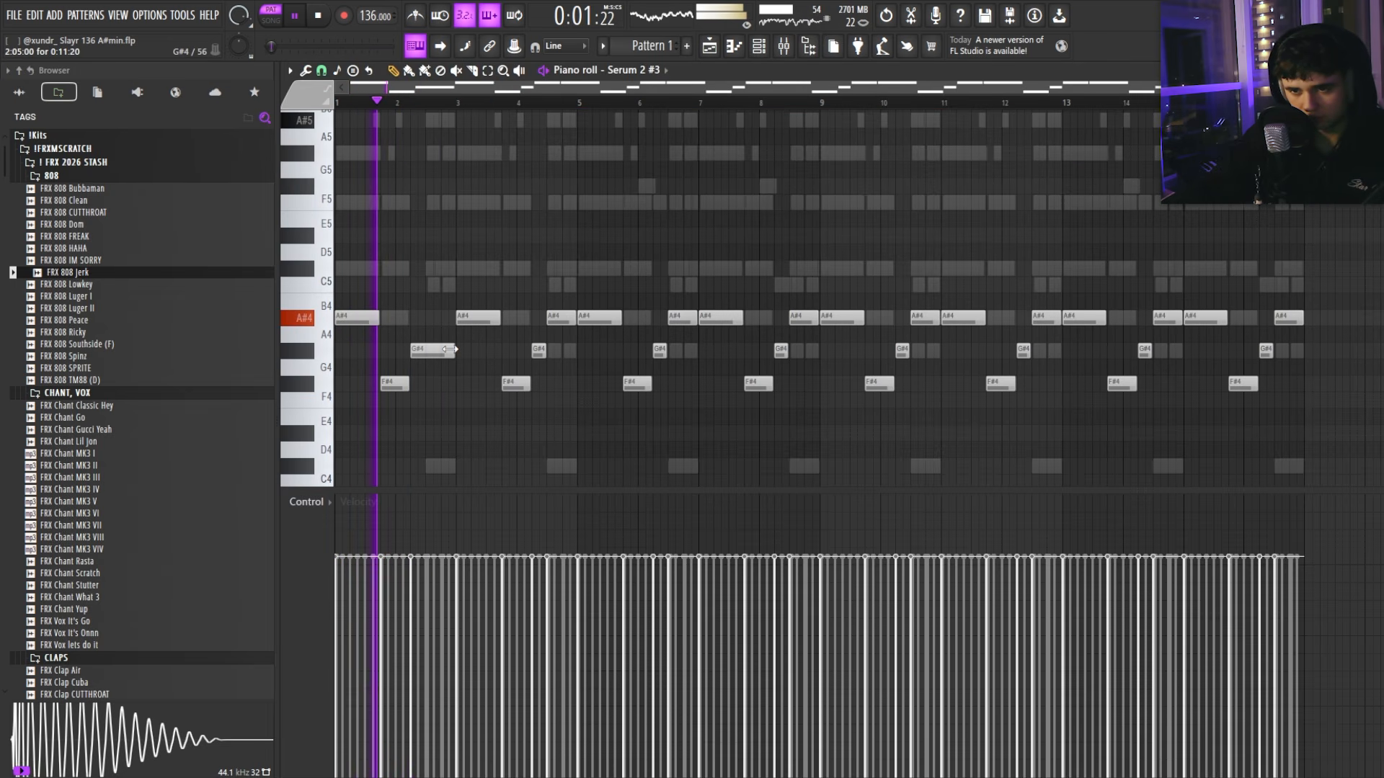
pyautogui.click(464, 382)
pyautogui.rightClick(465, 382)
pyautogui.scroll(3, 447, 405)
pyautogui.click(492, 388)
pyautogui.rightClick(495, 389)
pyautogui.scroll(-3, 471, 399)
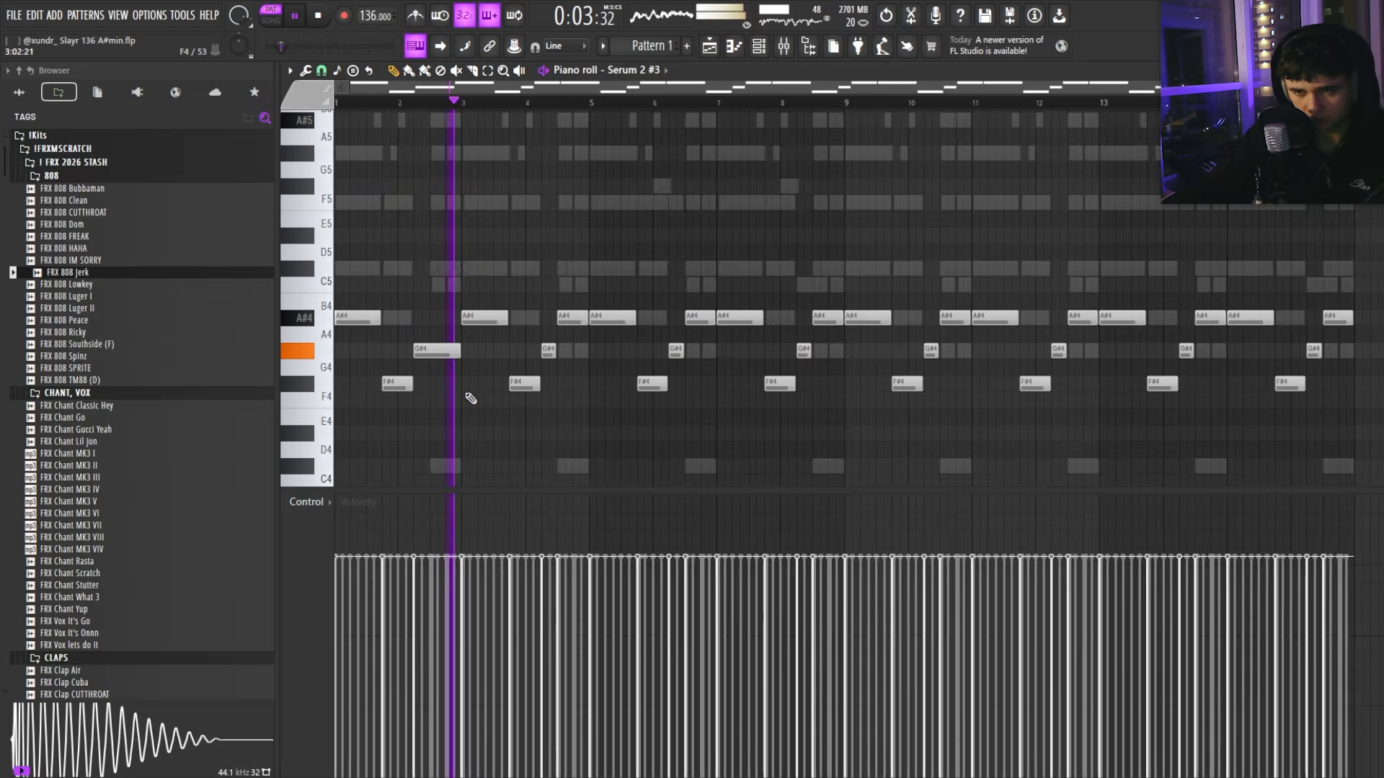
pyautogui.press('space')
pyautogui.scroll(3, 465, 382)
pyautogui.press('space')
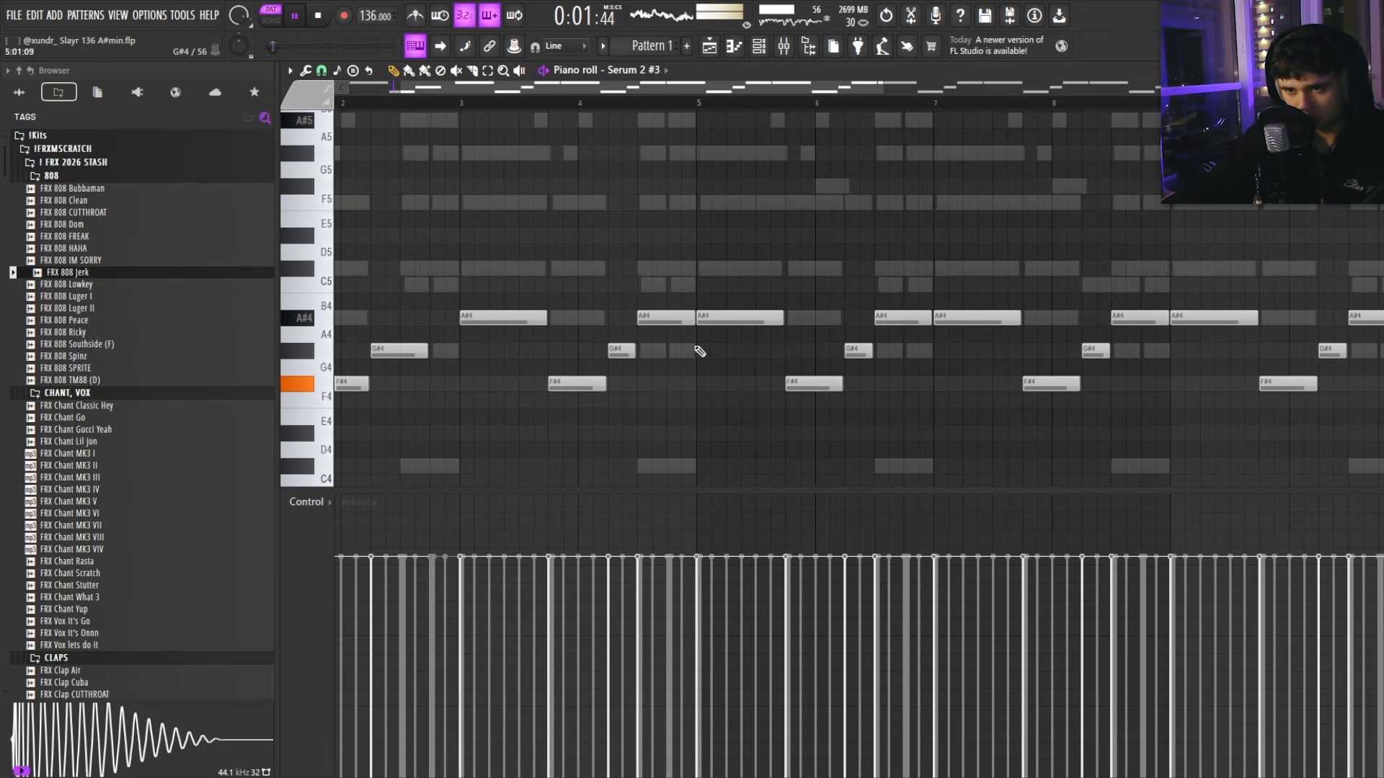
pyautogui.click(439, 318)
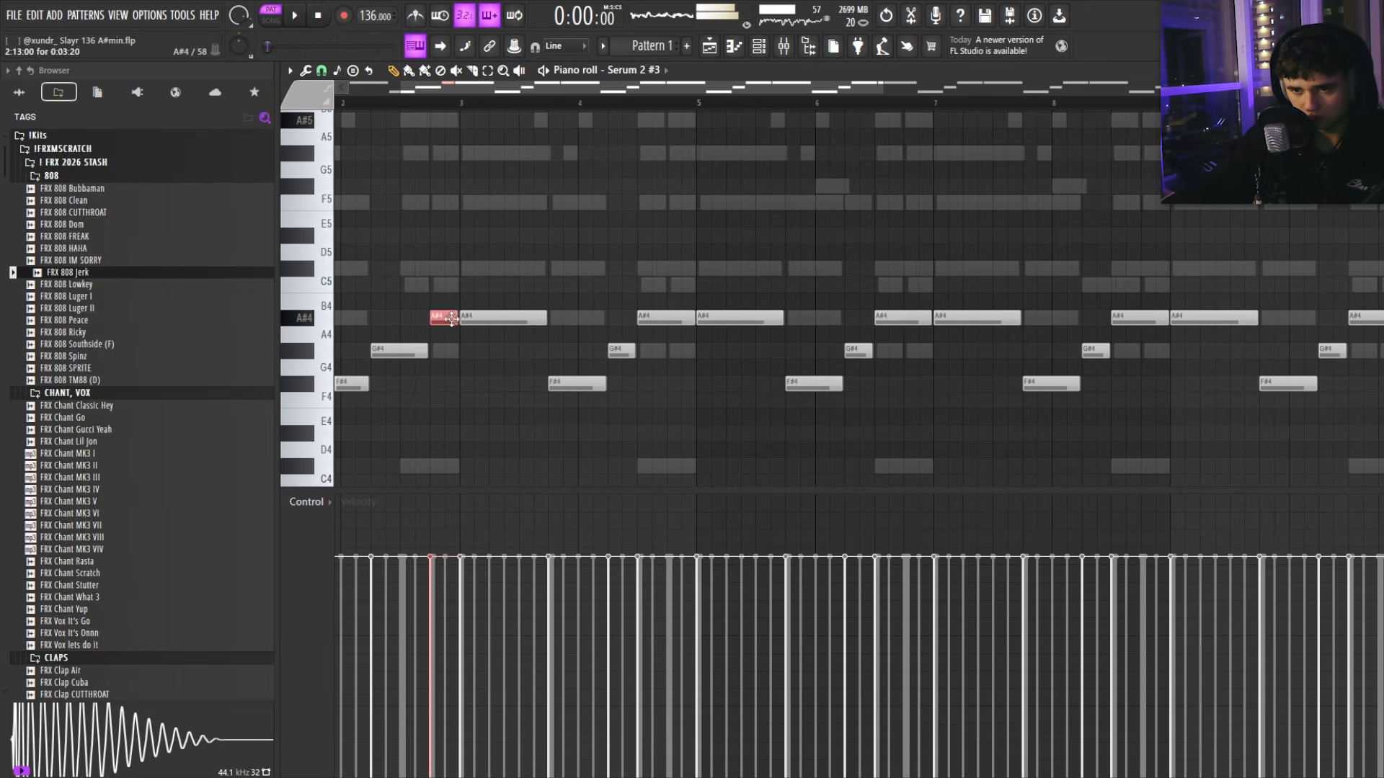
pyautogui.moveTo(440, 317)
pyautogui.mouseDown()
pyautogui.moveTo(441, 485)
pyautogui.moveTo(453, 332)
pyautogui.moveTo(441, 323)
pyautogui.mouseUp()
pyautogui.scroll(-4, 447, 314)
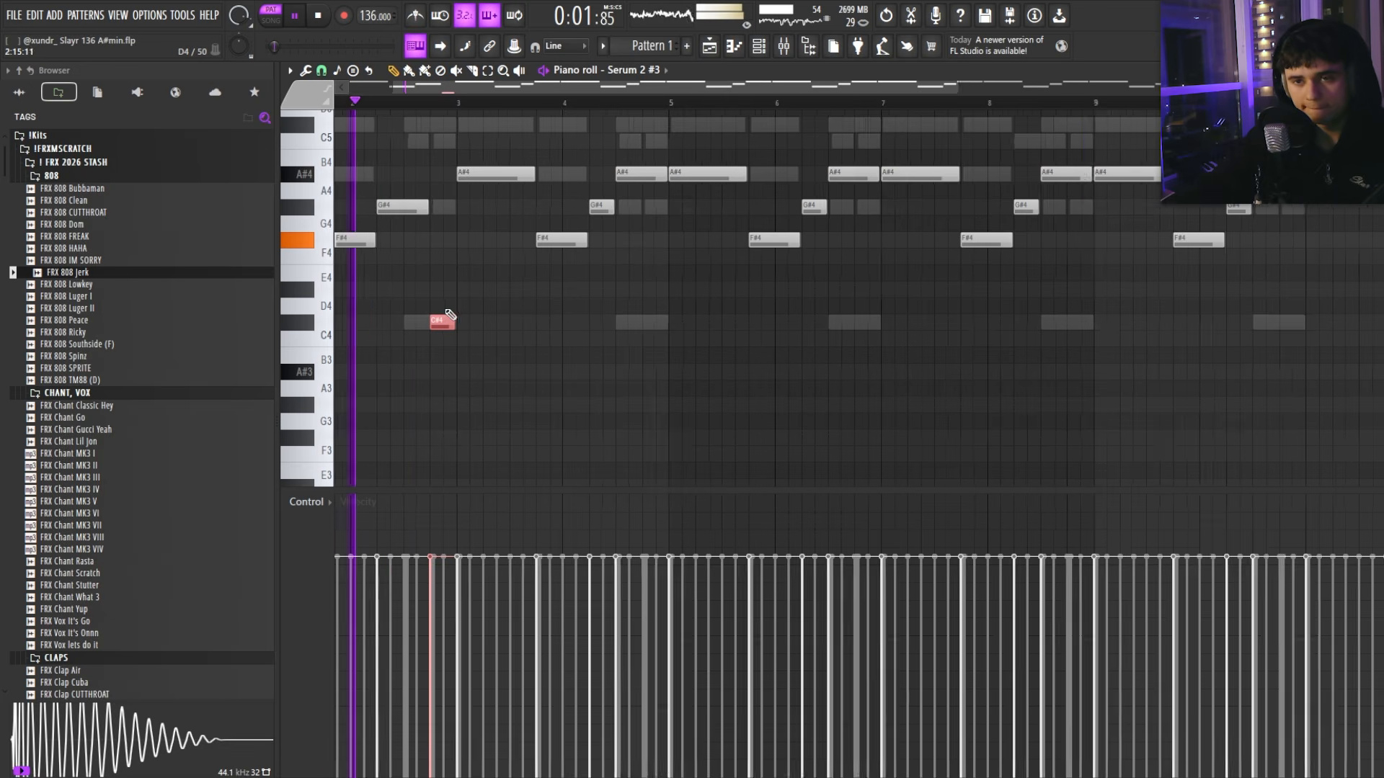
pyautogui.scroll(4, 379, 336)
pyautogui.scroll(2, 616, 339)
# Step: Lengthen the G#4 note and move the low C#4 note up to A#4
pyautogui.click(630, 211)
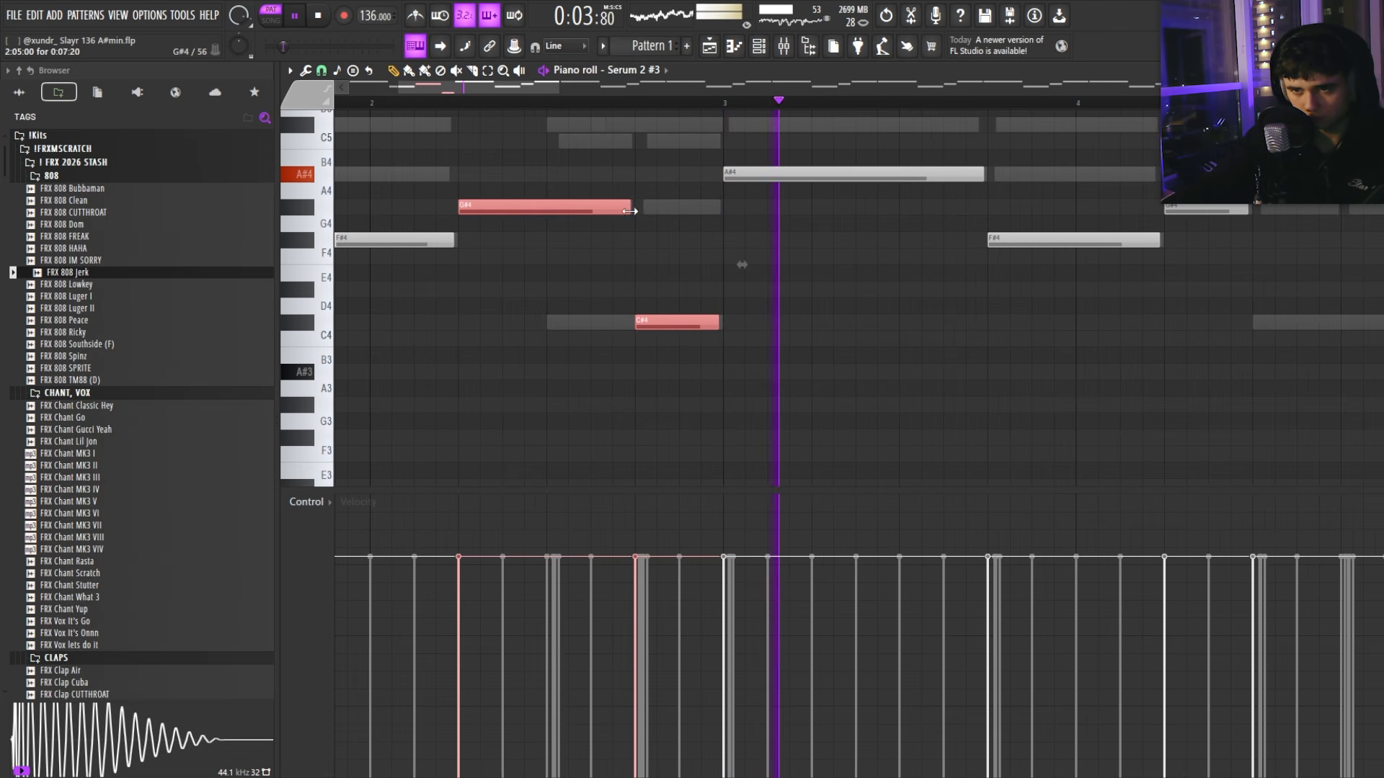
pyautogui.scroll(2, 606, 276)
pyautogui.scroll(-4, 627, 317)
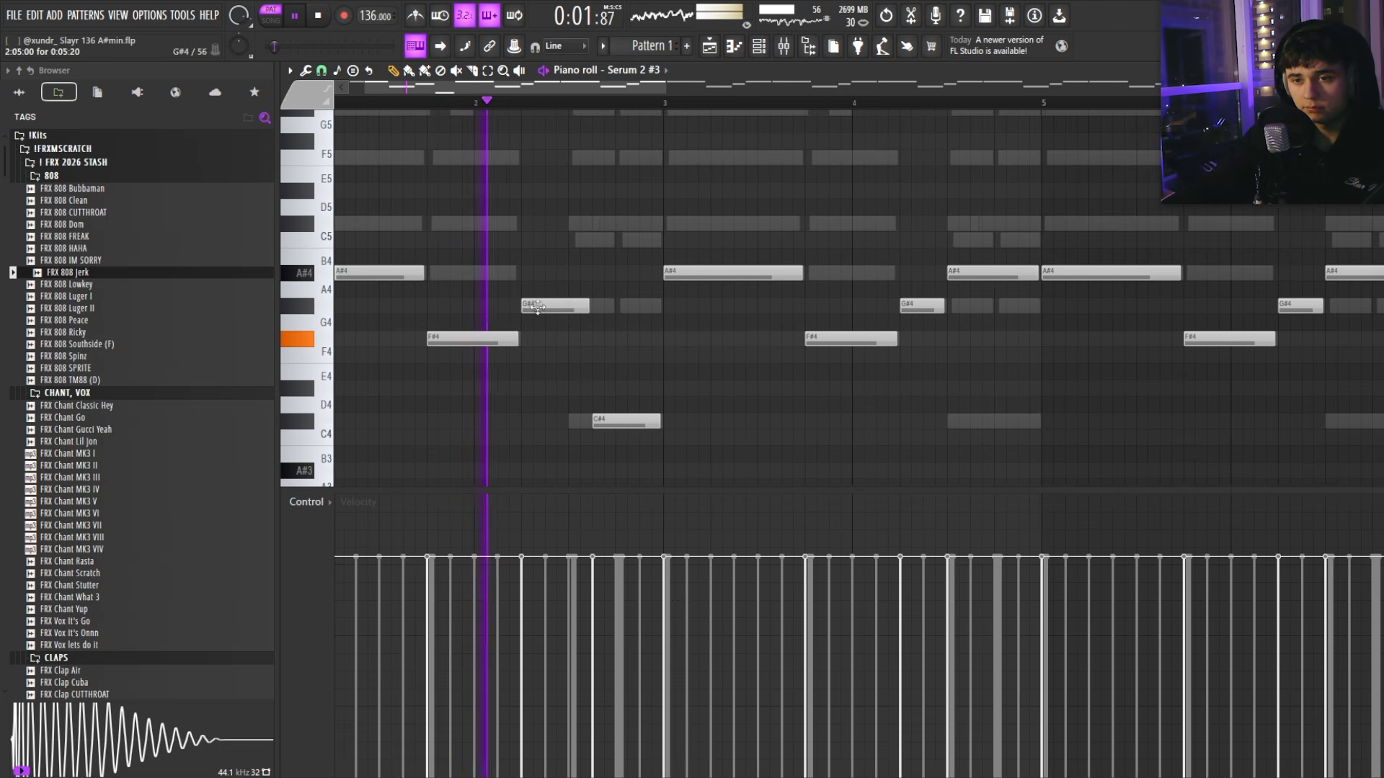
pyautogui.scroll(5, 651, 351)
pyautogui.scroll(-2, 651, 351)
pyautogui.scroll(-4, 634, 382)
pyautogui.scroll(5, 609, 411)
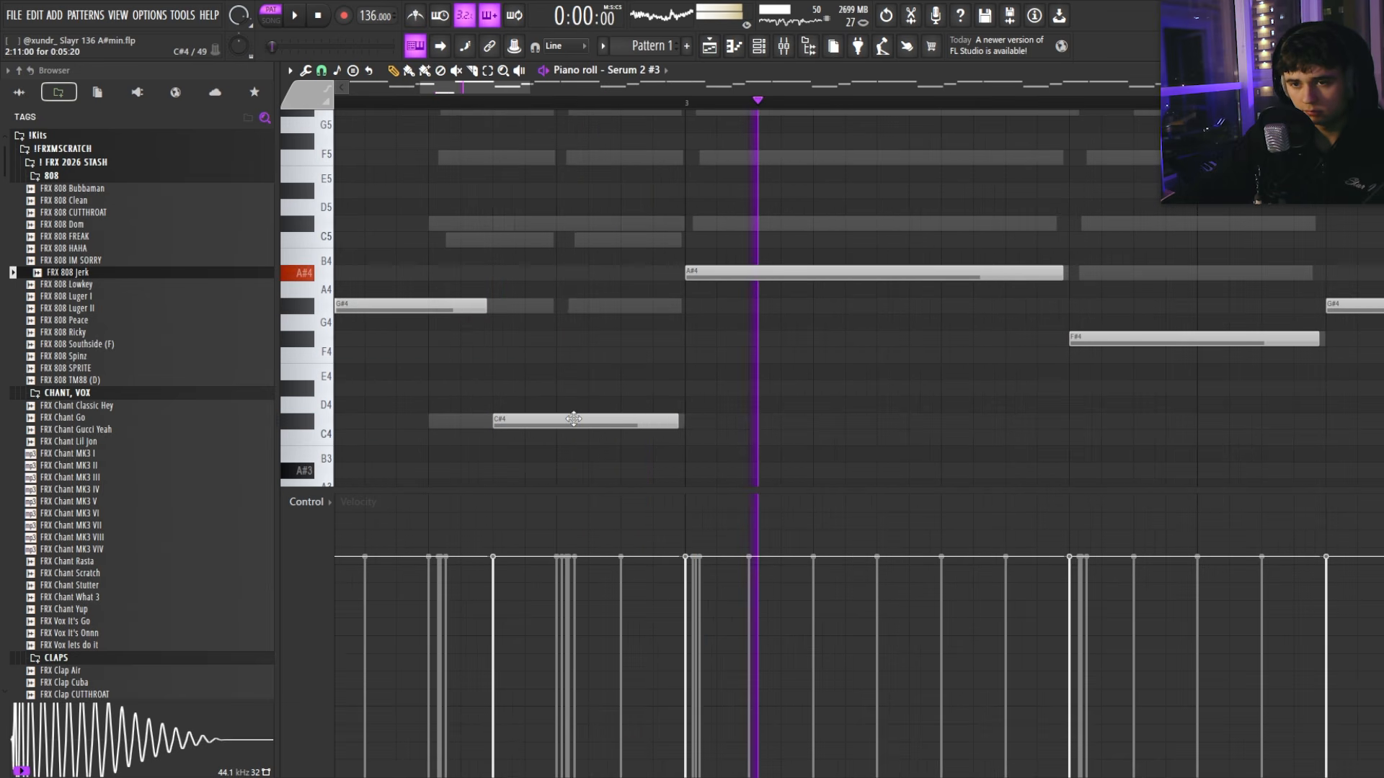
pyautogui.moveTo(572, 418); pyautogui.dragTo(583, 267)
pyautogui.scroll(-1, 586, 268)
pyautogui.scroll(-2, 587, 267)
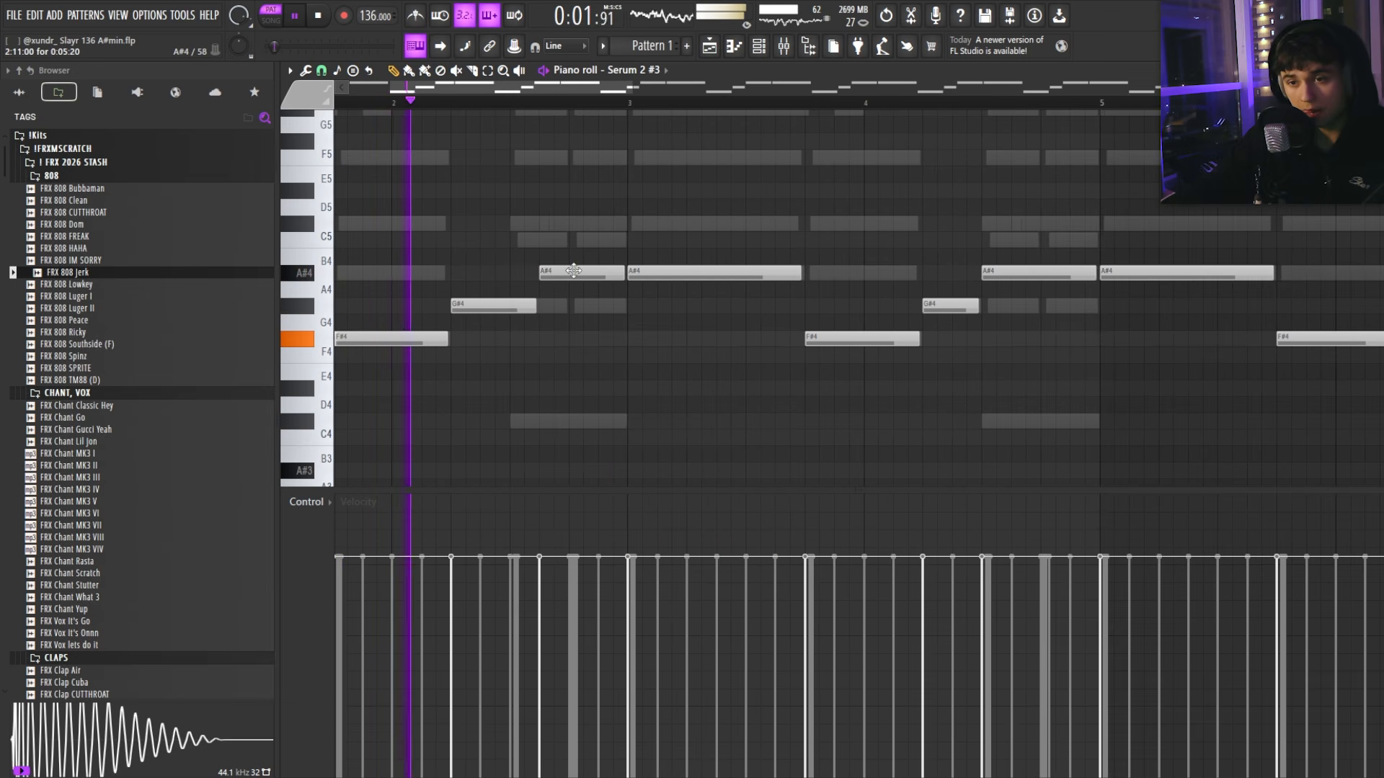
pyautogui.scroll(2, 595, 349)
pyautogui.scroll(-5, 602, 361)
# Step: Make the short G#4 a slide note
pyautogui.press('space')
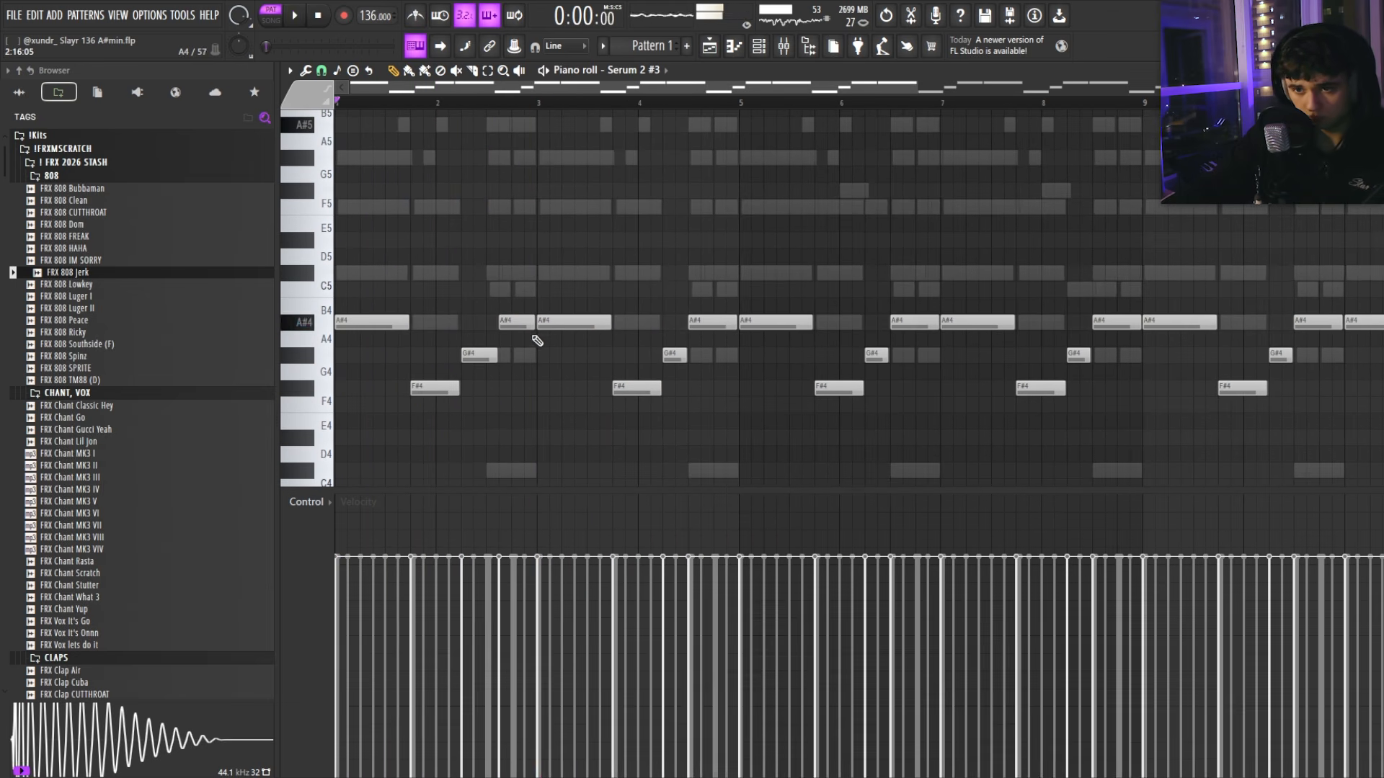
pyautogui.scroll(4, 530, 325)
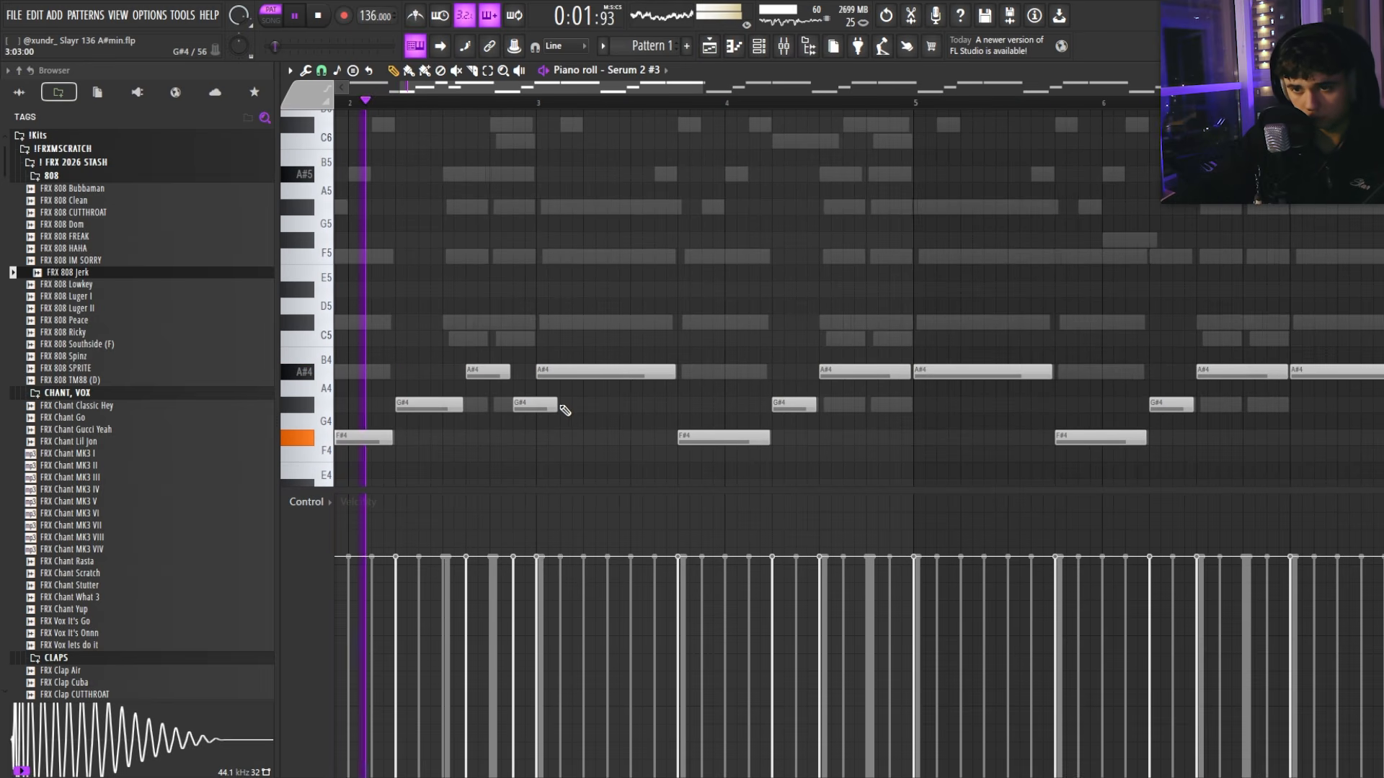
pyautogui.doubleClick(516, 408)
pyautogui.click(803, 483)
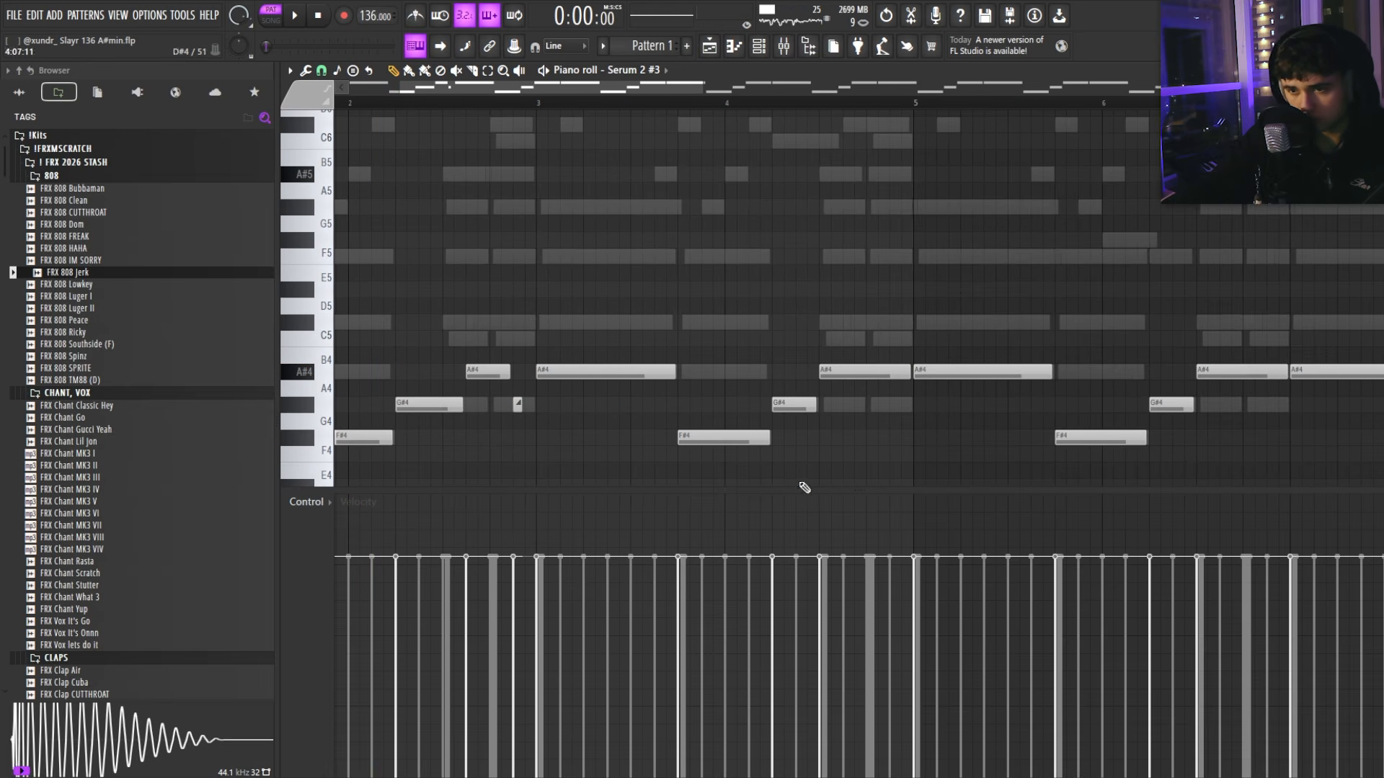
pyautogui.scroll(3, 545, 428)
pyautogui.scroll(-3, 549, 406)
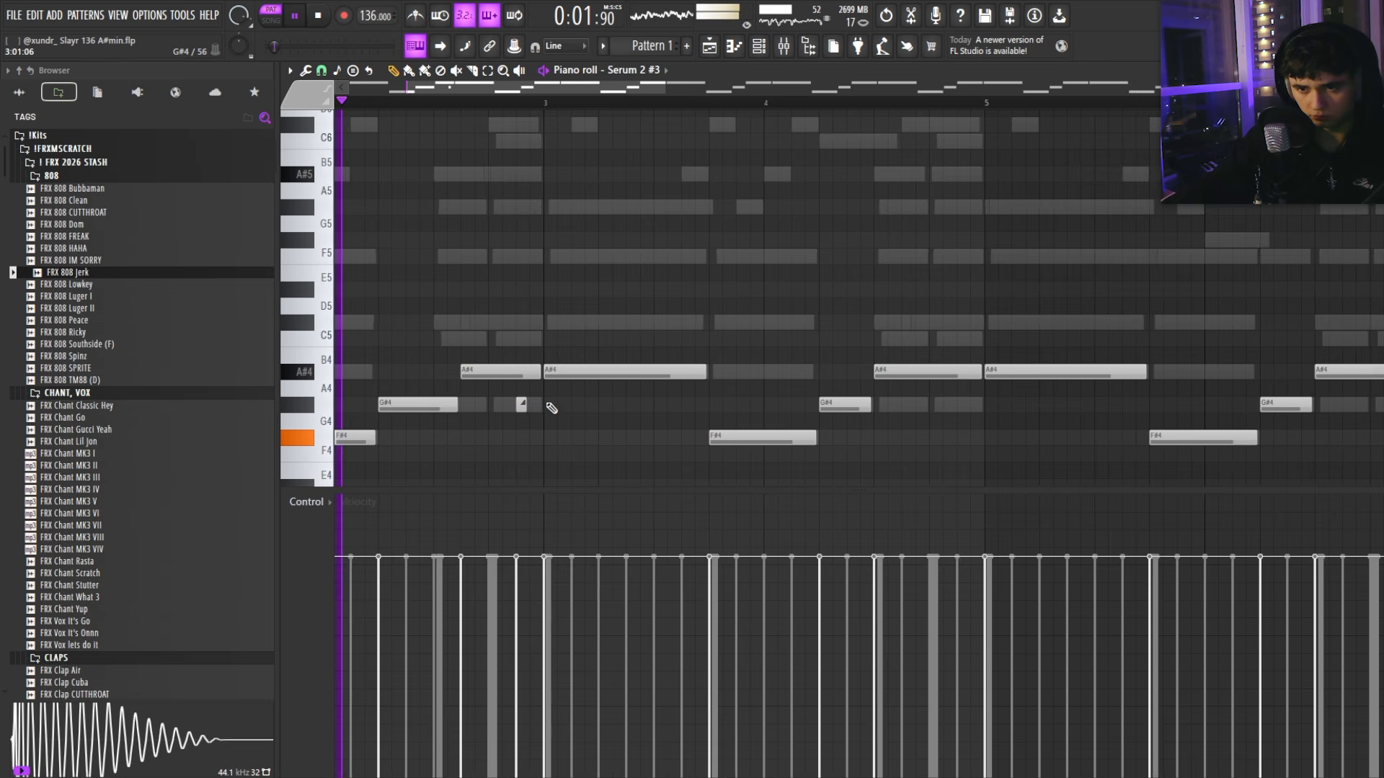
pyautogui.scroll(5, 547, 436)
pyautogui.scroll(-5, 575, 440)
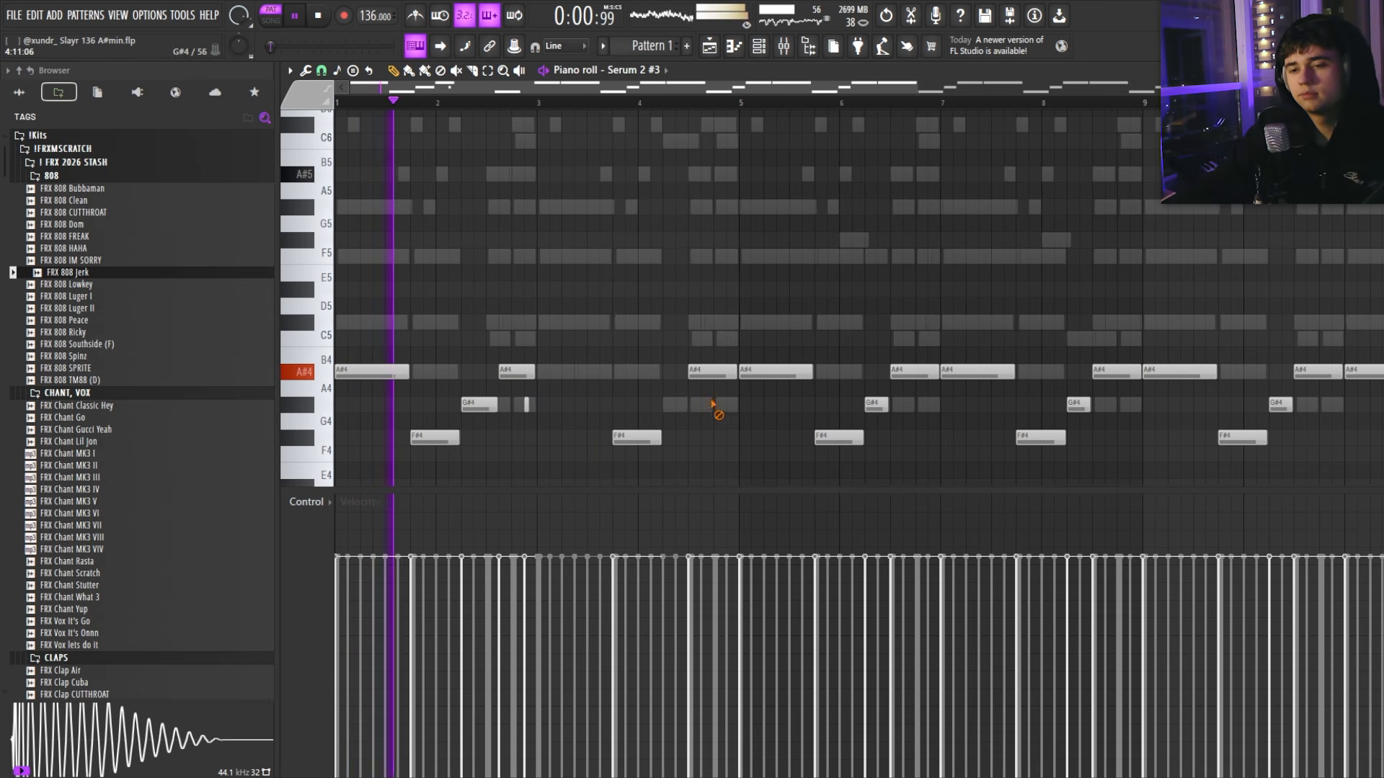
pyautogui.scroll(3, 476, 406)
pyautogui.scroll(3, 555, 409)
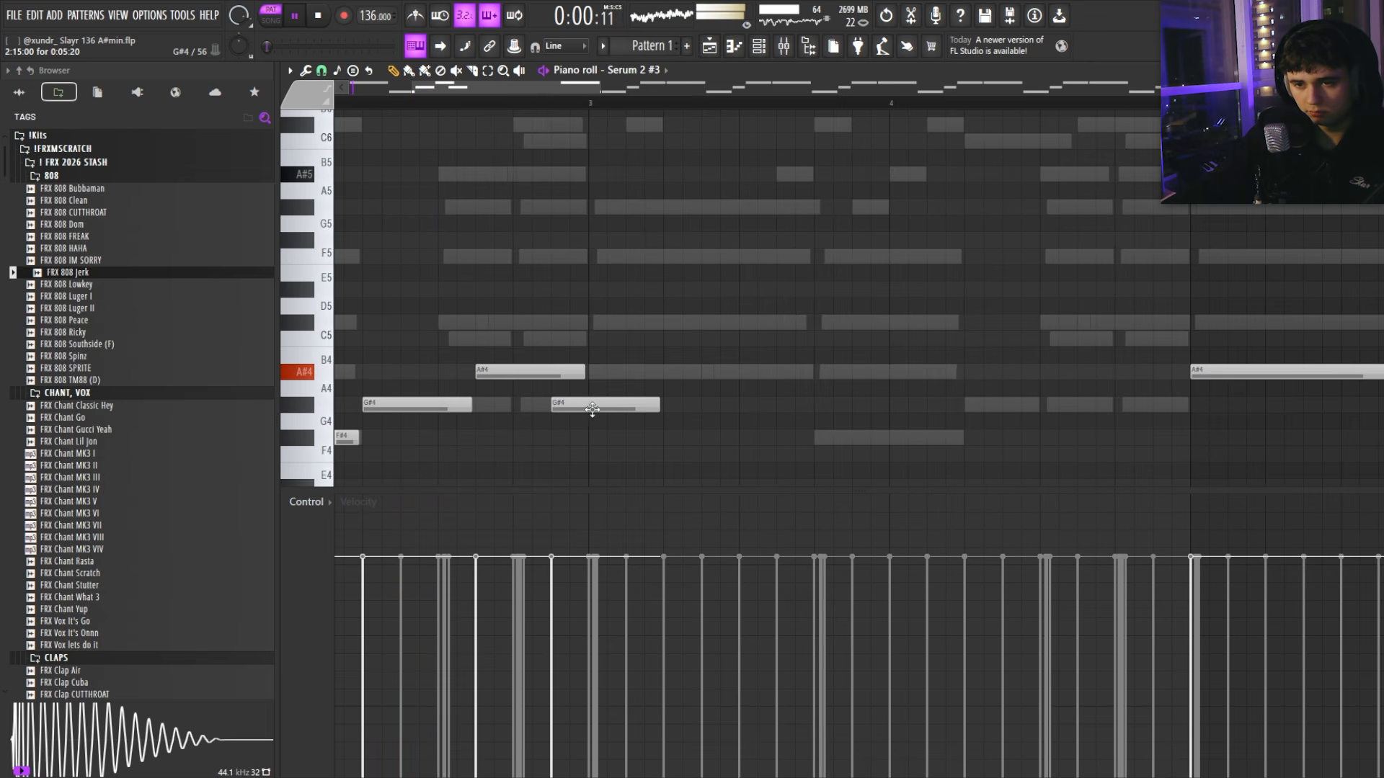
pyautogui.scroll(-5, 504, 382)
# Step: Copy the first phrase to bar 3 and erase the extra notes in bars 3–7
pyautogui.moveTo(467, 346); pyautogui.dragTo(571, 271)
pyautogui.scroll(2, 361, 265)
pyautogui.keyDown('ctrl'); pyautogui.click(555, 317); pyautogui.keyUp('ctrl')
pyautogui.scroll(-3, 548, 324)
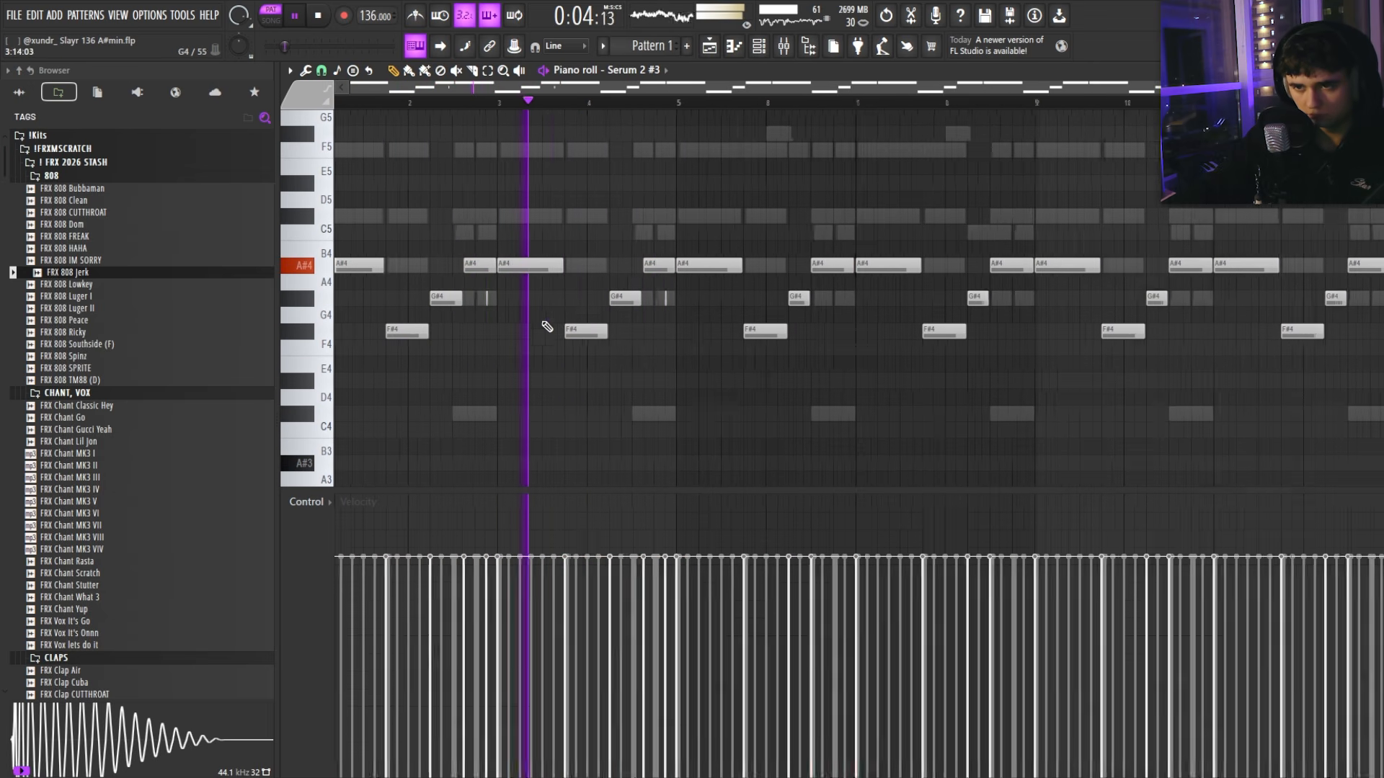
pyautogui.rightClick(611, 266)
pyautogui.rightClick(635, 334)
pyautogui.rightClick(670, 299)
pyautogui.rightClick(694, 266)
pyautogui.rightClick(727, 268)
pyautogui.press('space')
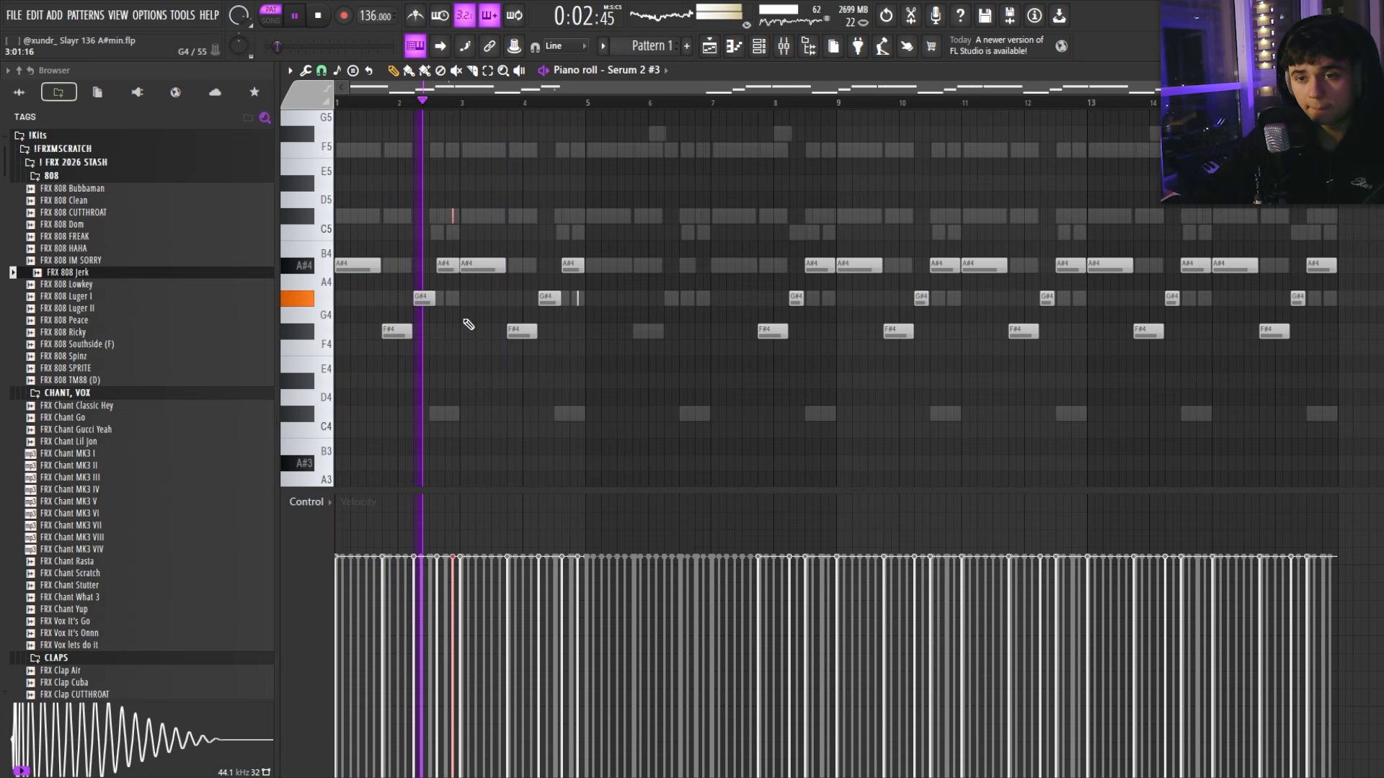
pyautogui.scroll(2, 505, 317)
pyautogui.press('space')
pyautogui.rightClick(555, 269)
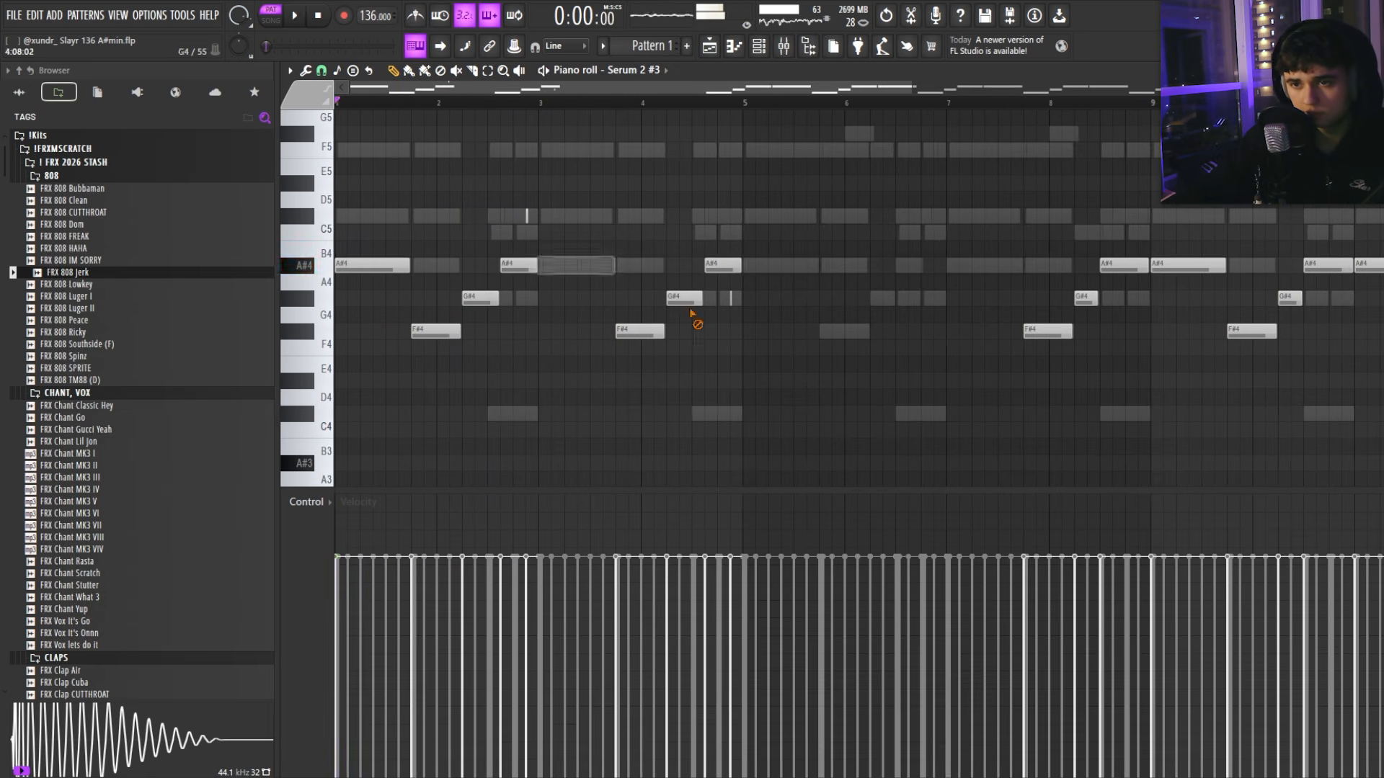
pyautogui.rightClick(690, 300)
pyautogui.press('space')
pyautogui.scroll(-2, 598, 310)
pyautogui.press('space')
# Step: Delete the notes in bars 7–16 and repeat the two-bar phrase with Ctrl+B
pyautogui.moveTo(620, 212); pyautogui.dragTo(1239, 358)
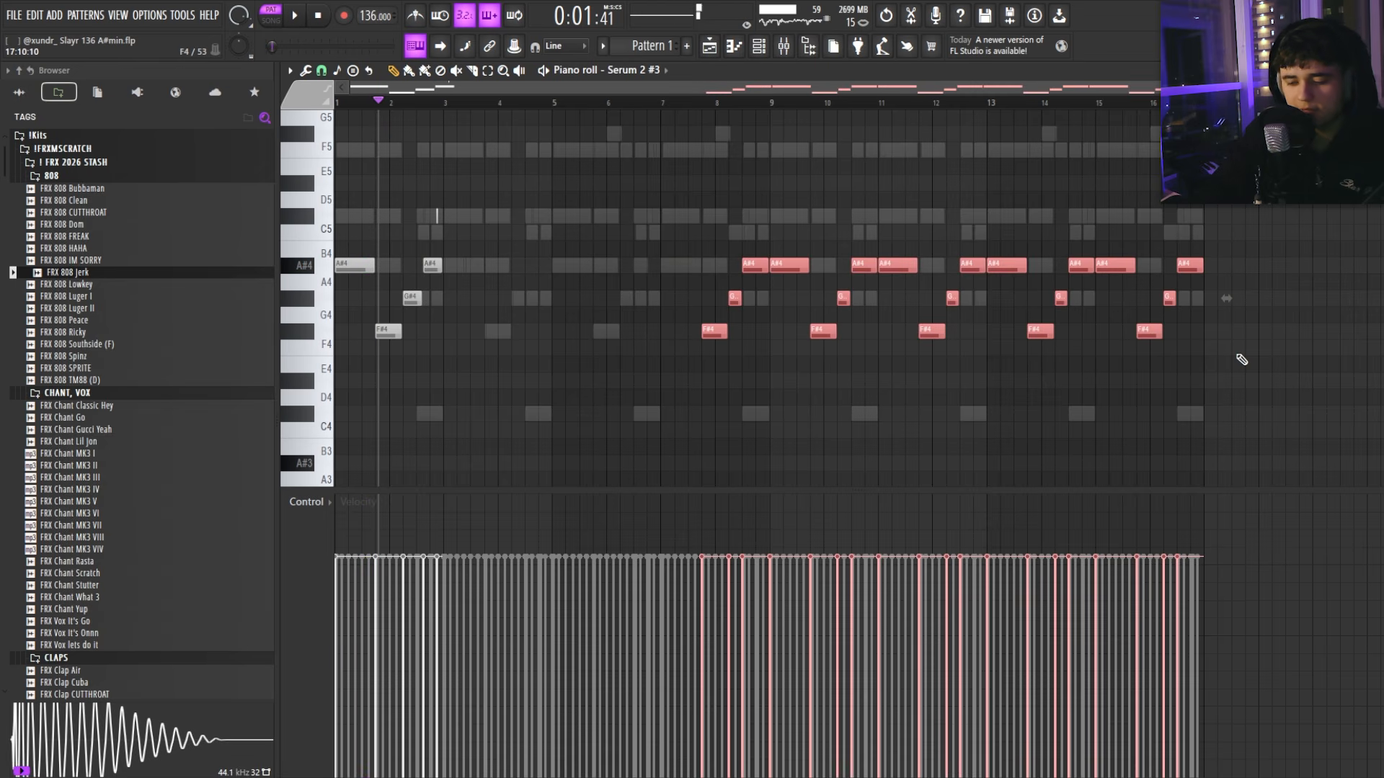
pyautogui.press('Delete')
pyautogui.press('space')
pyautogui.press('space')
pyautogui.hotkey('ctrl', 'b')
pyautogui.hotkey('ctrl', 'b')
pyautogui.hotkey('ctrl', 'b')
pyautogui.hotkey('ctrl', 'b')
pyautogui.hotkey('ctrl', 'b')
pyautogui.hotkey('ctrl', 'b')
pyautogui.hotkey('ctrl', 'b')
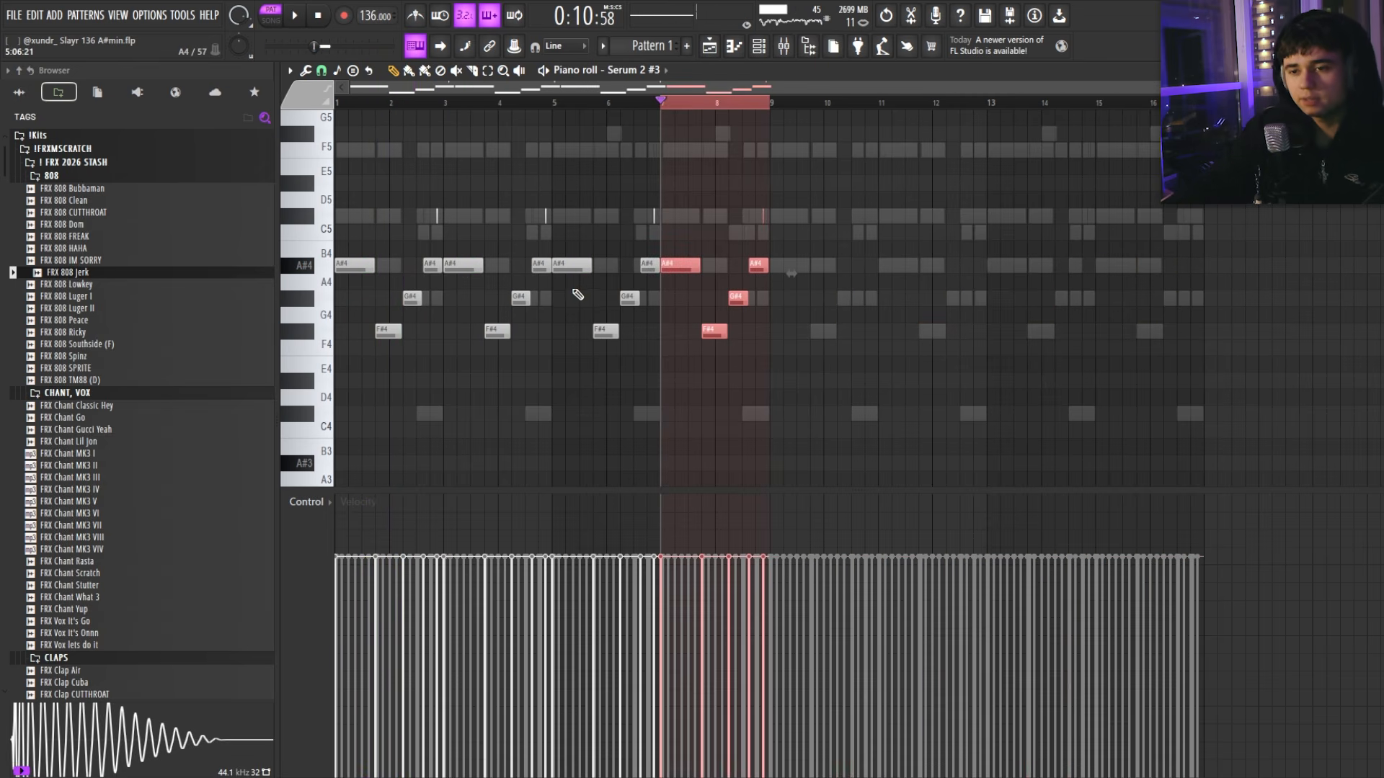
# Step: Route the selected instrument channels to their own named mixer inserts with Ctrl+L
pyautogui.press('Escape')
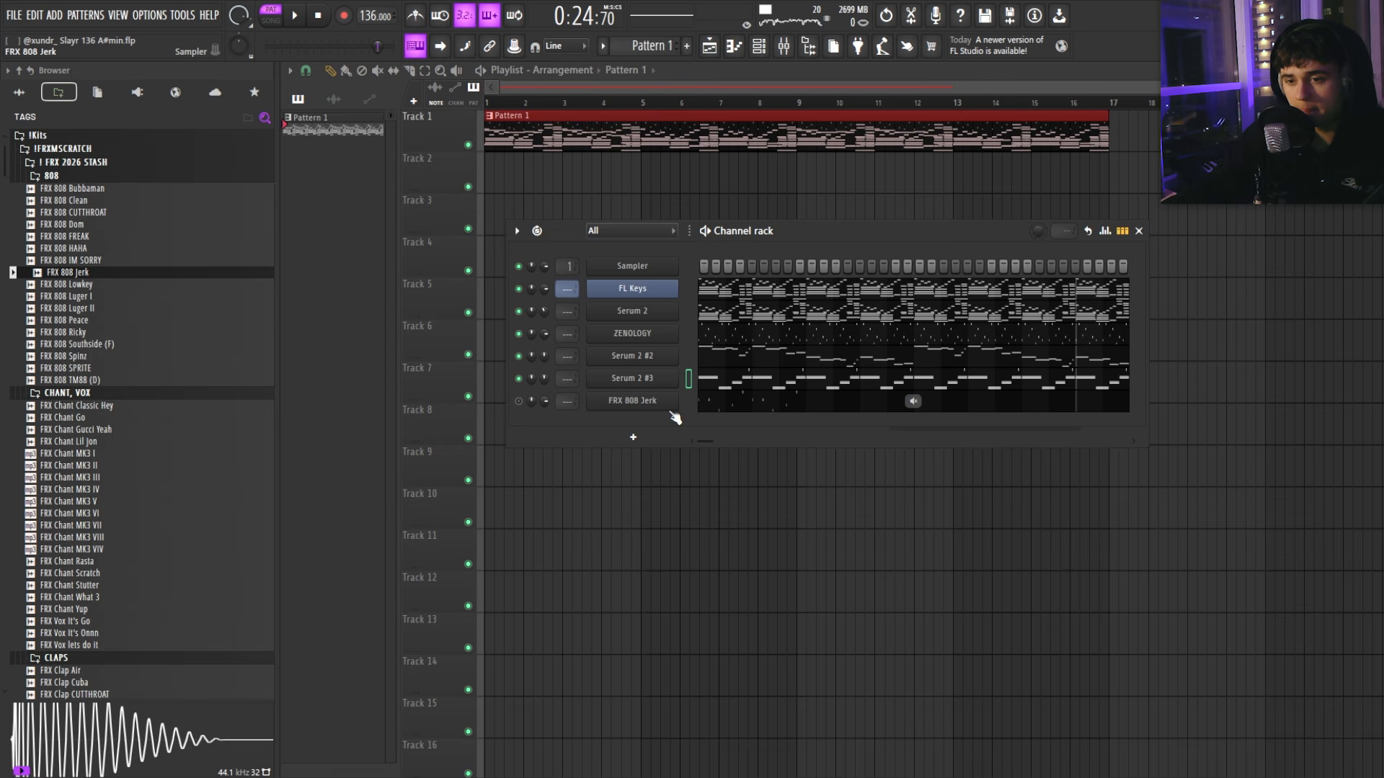
pyautogui.click(784, 46)
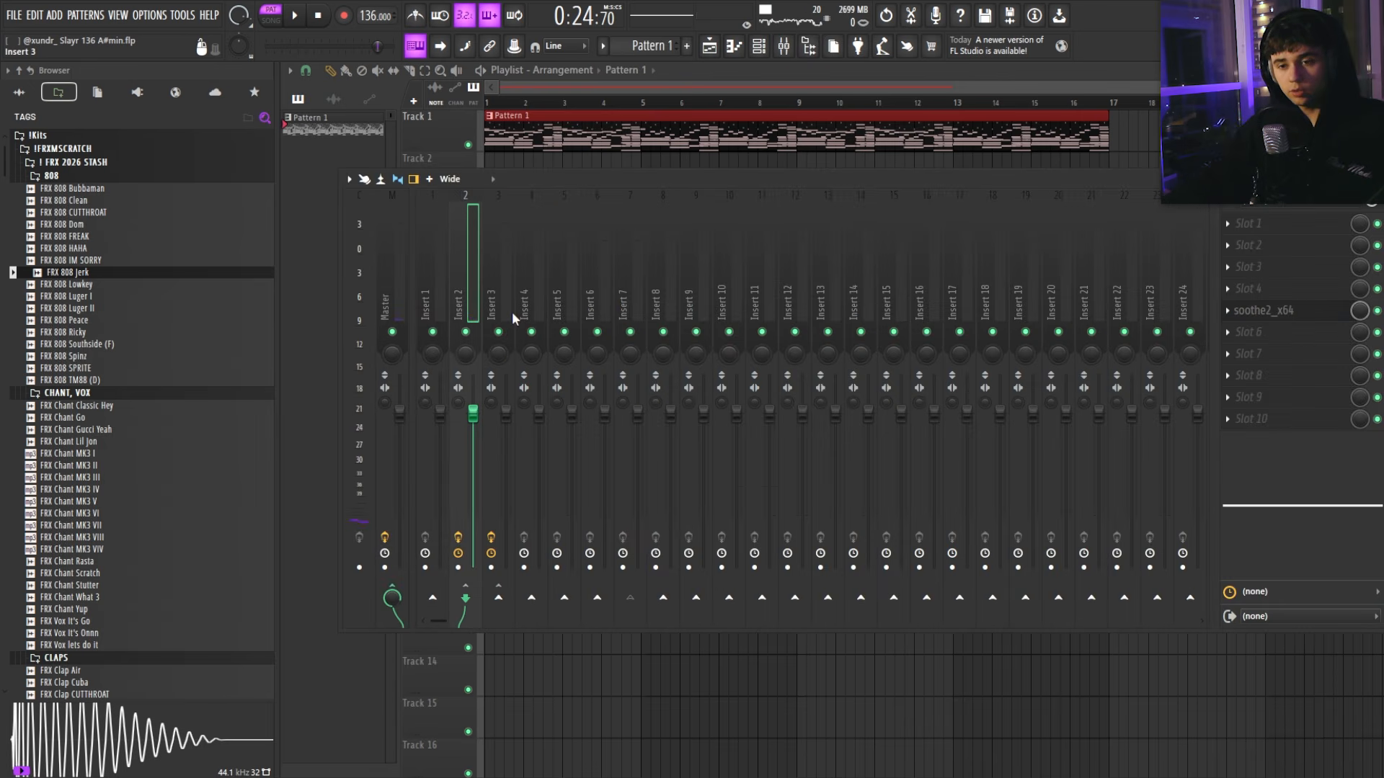
pyautogui.hotkey('ctrl', 'l')
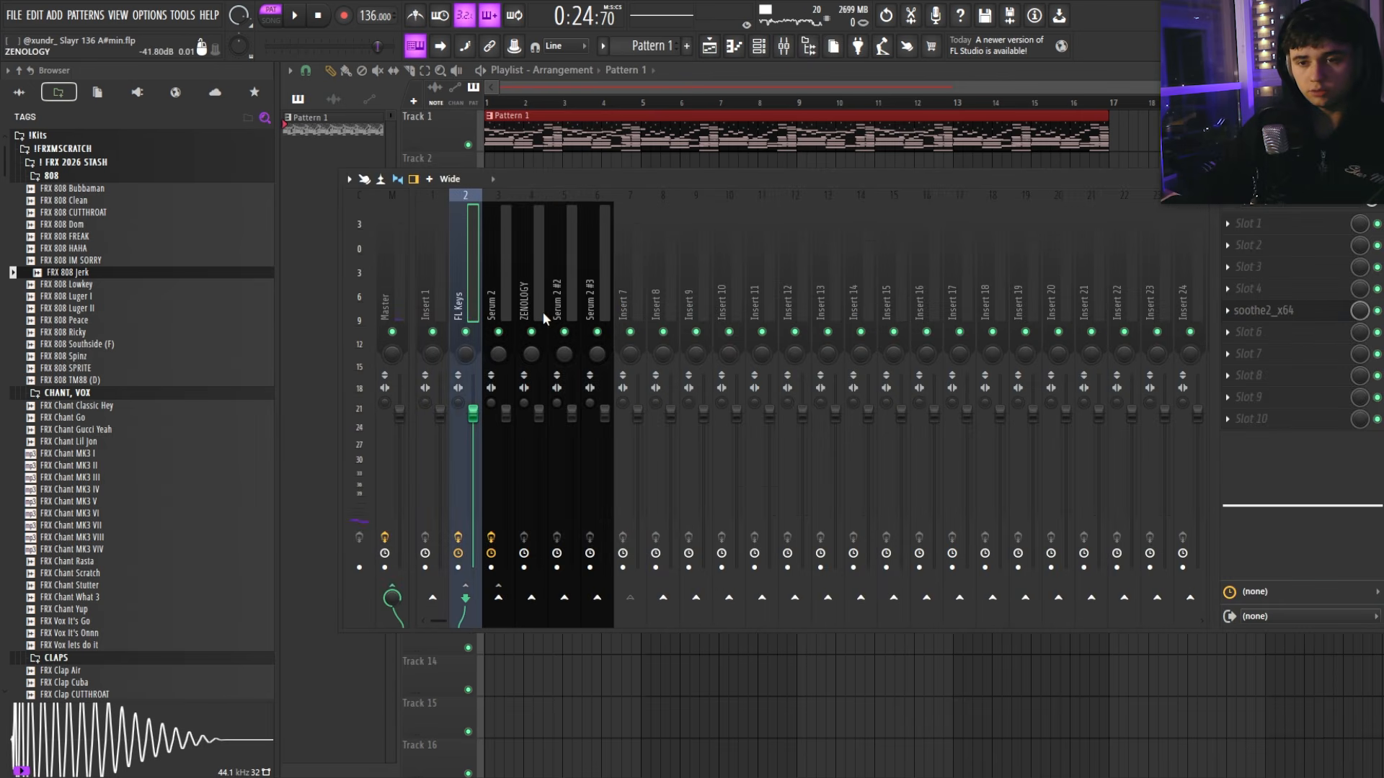
# Step: Remove soothe2 and Fruity Limiter from the insert's effect slots
pyautogui.click(1228, 311)
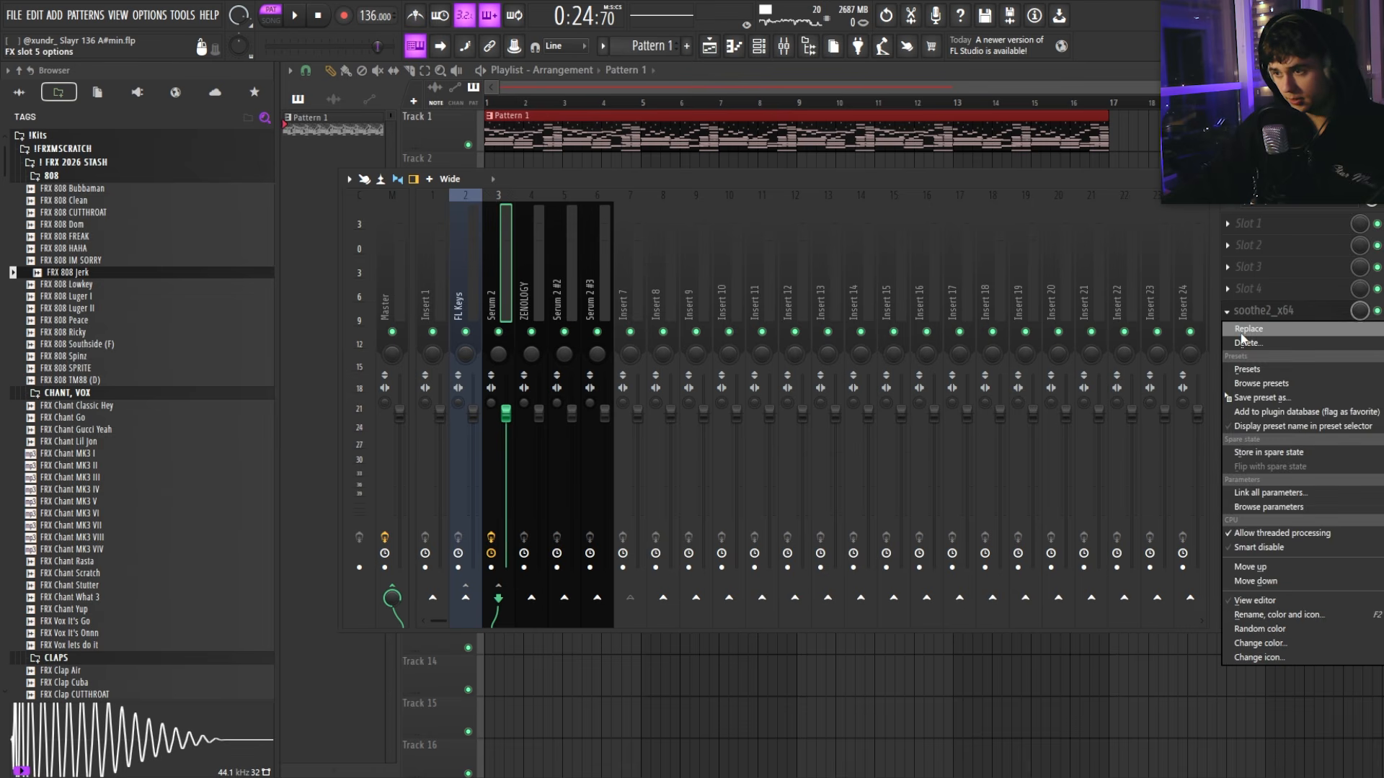
pyautogui.click(1241, 341)
pyautogui.click(1228, 332)
pyautogui.click(1243, 362)
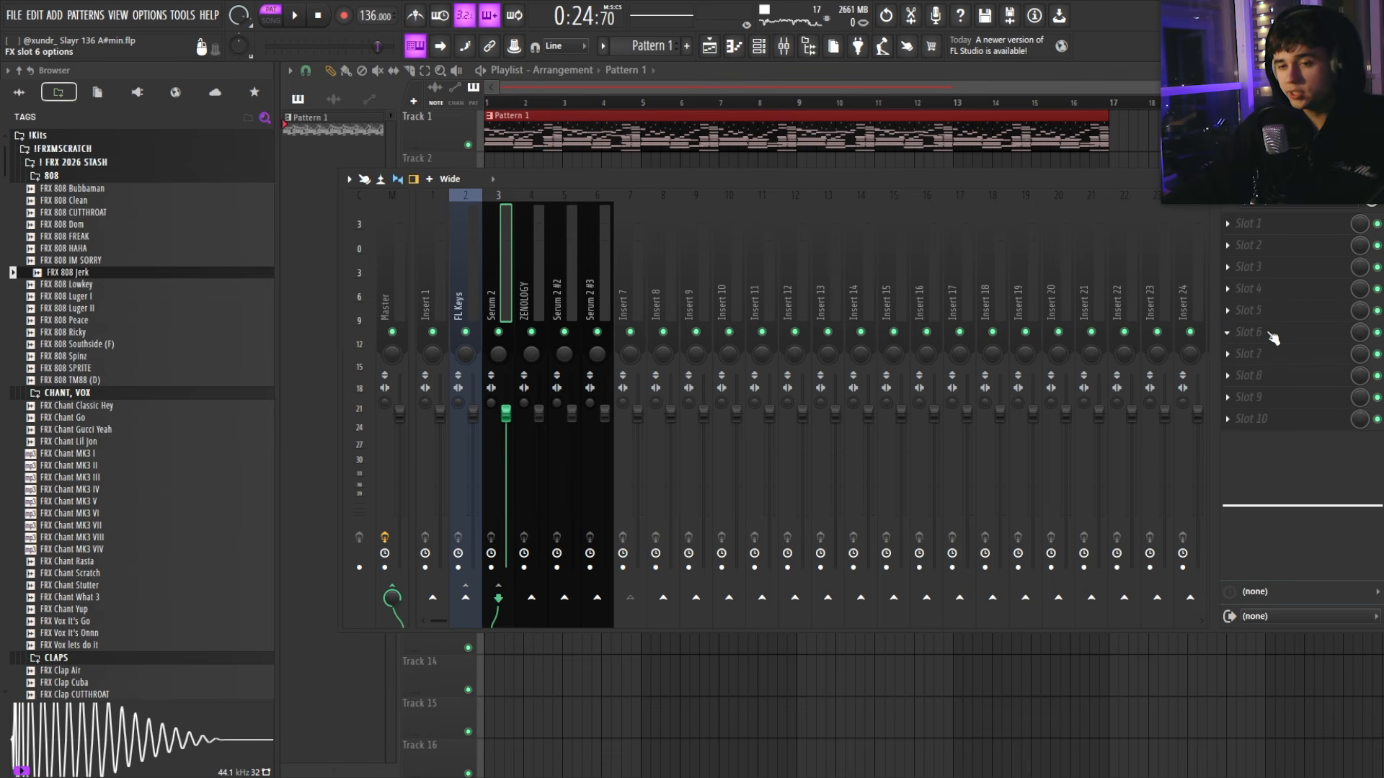
# Step: Select the Serum 2 #3 insert and show the effect list for its empty slot 4
pyautogui.press('space')
pyautogui.click(610, 256)
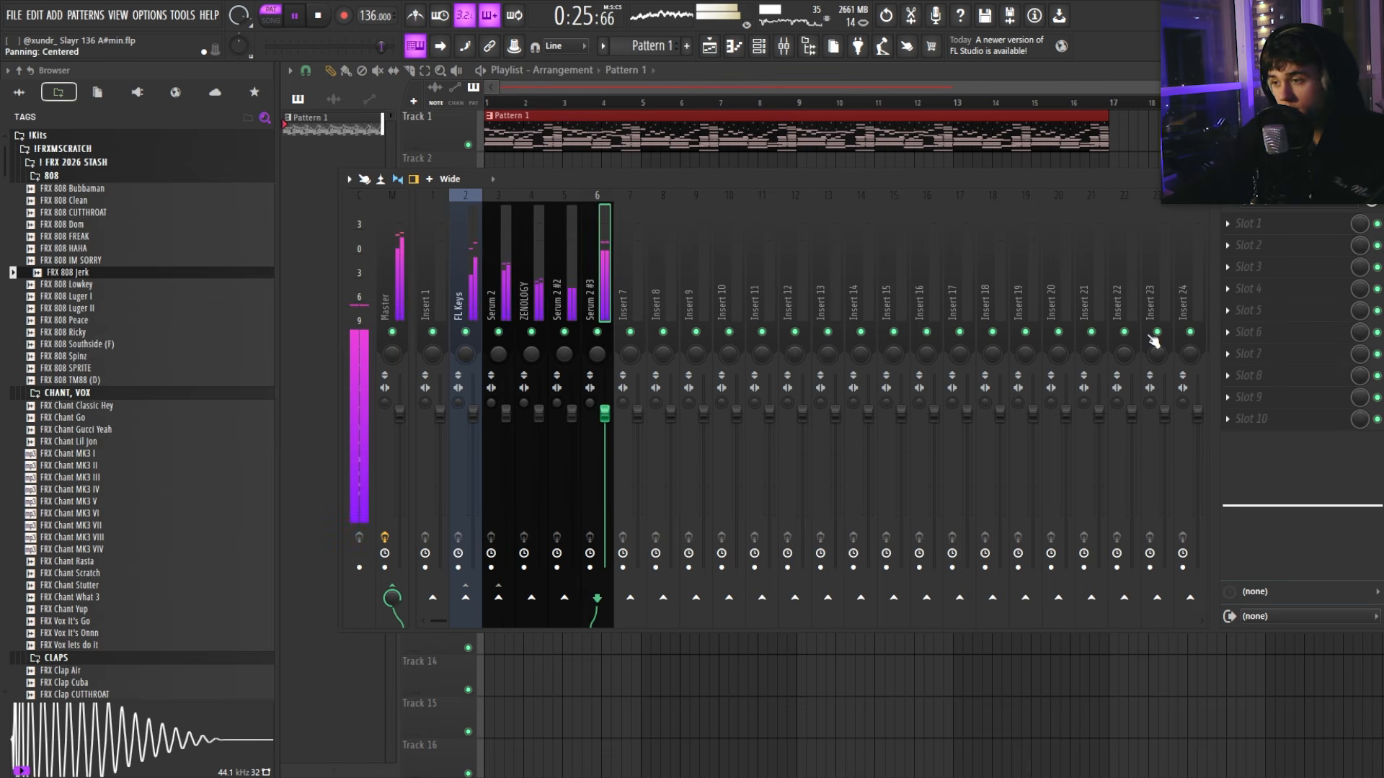
pyautogui.click(1309, 294)
pyautogui.moveTo(1246, 308)
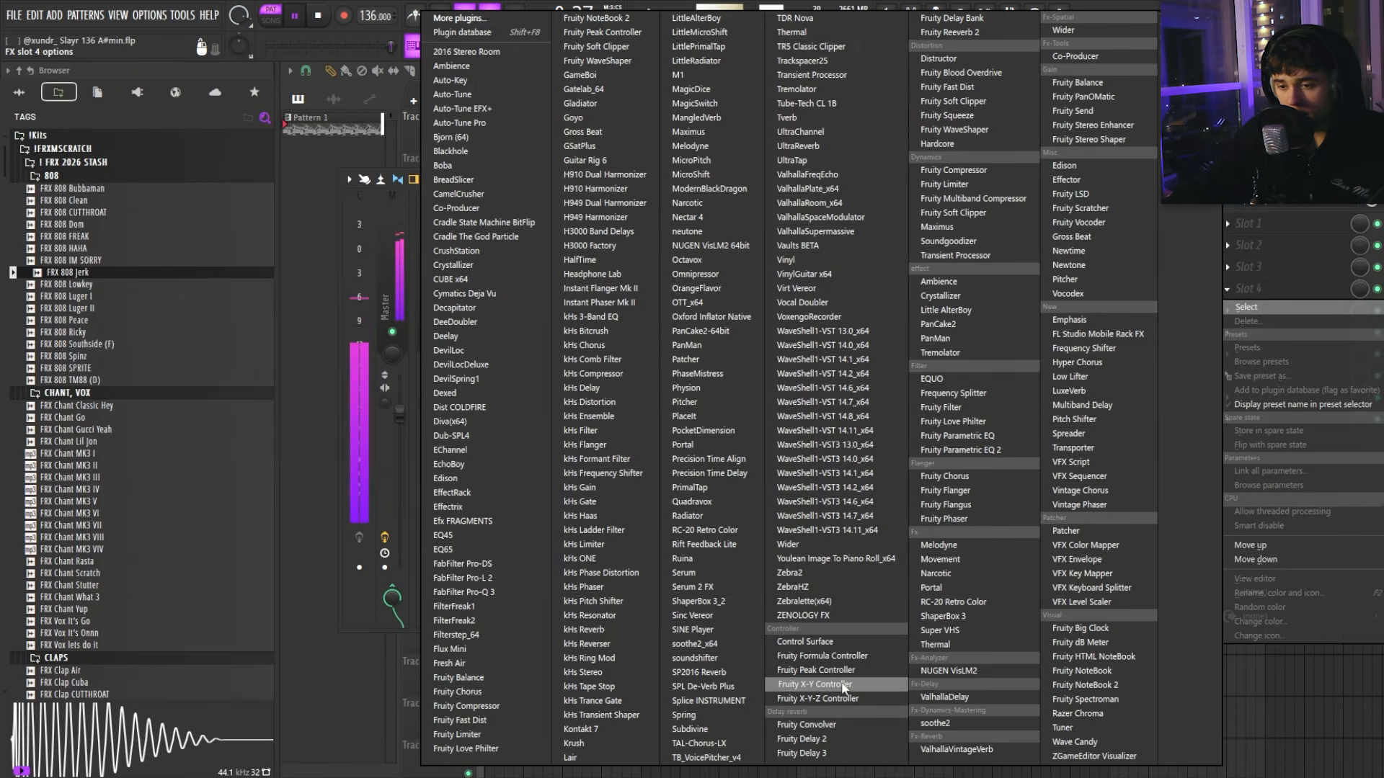
# Step: Load ShaperBox 3 with a Volume shaper using the ramp shape at 1/4 length
pyautogui.click(719, 598)
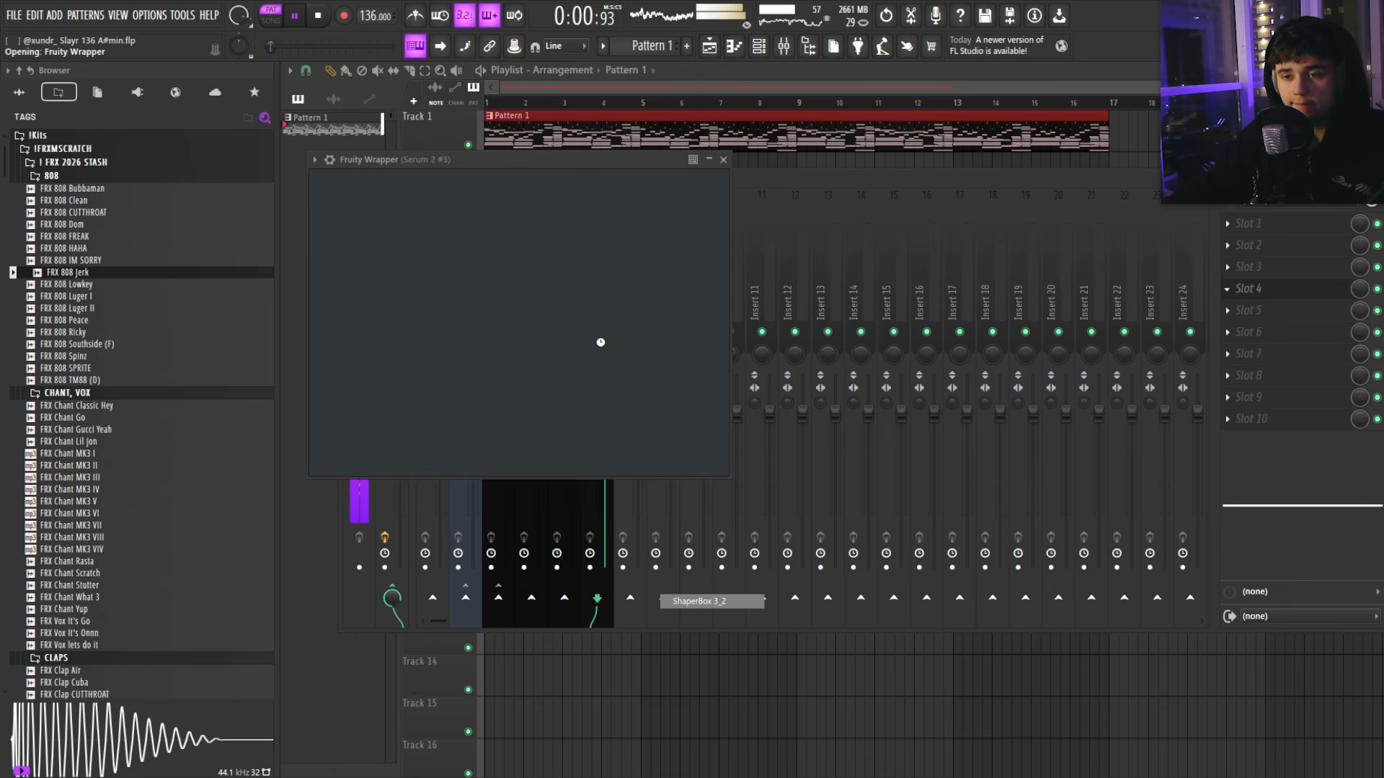
pyautogui.press('space')
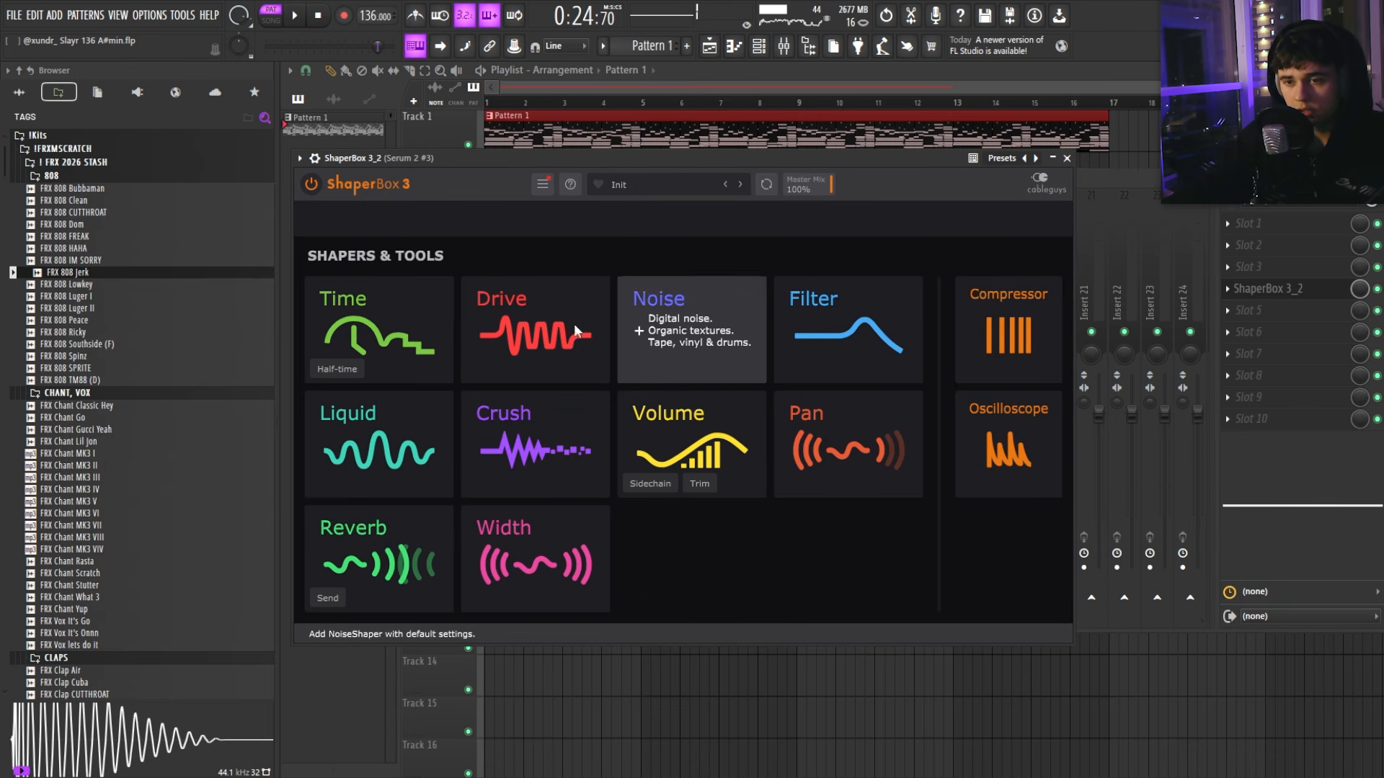
pyautogui.click(684, 433)
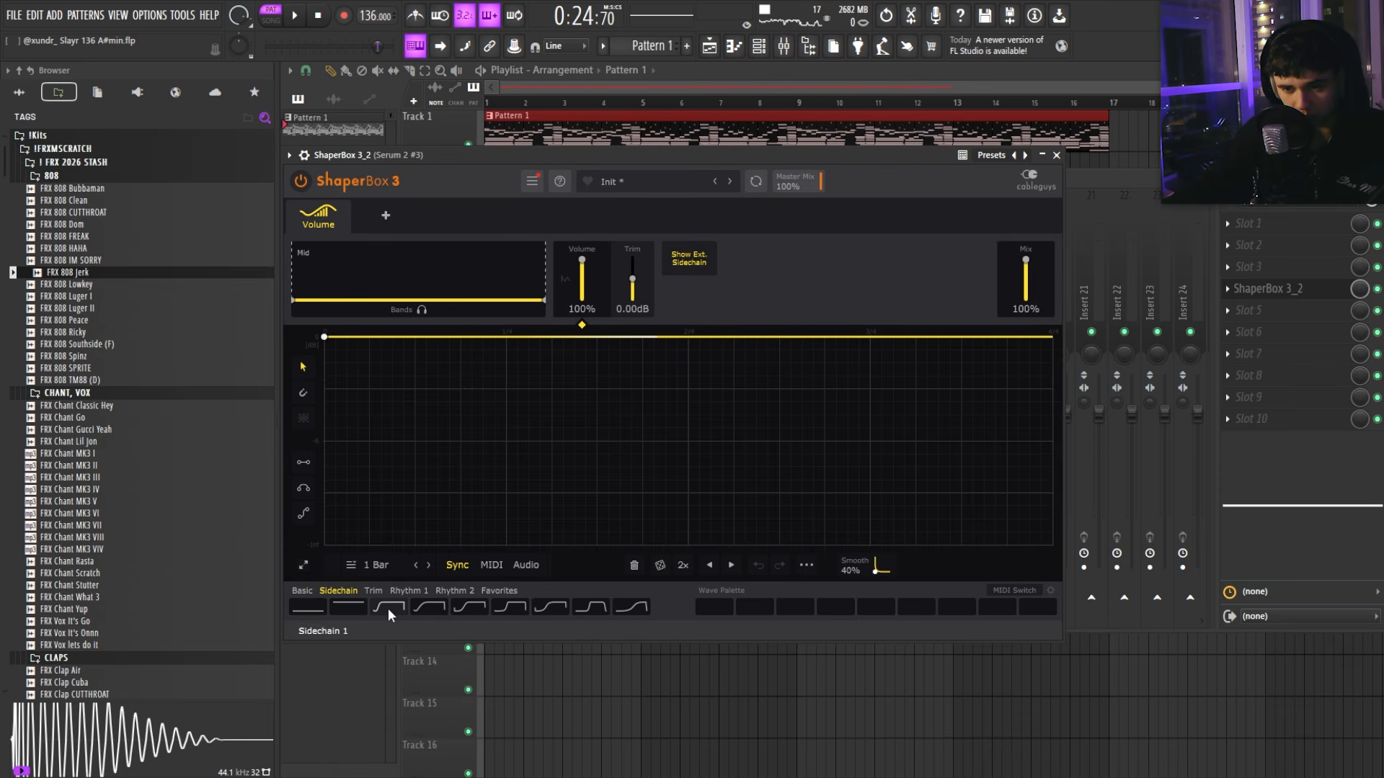
pyautogui.click(481, 610)
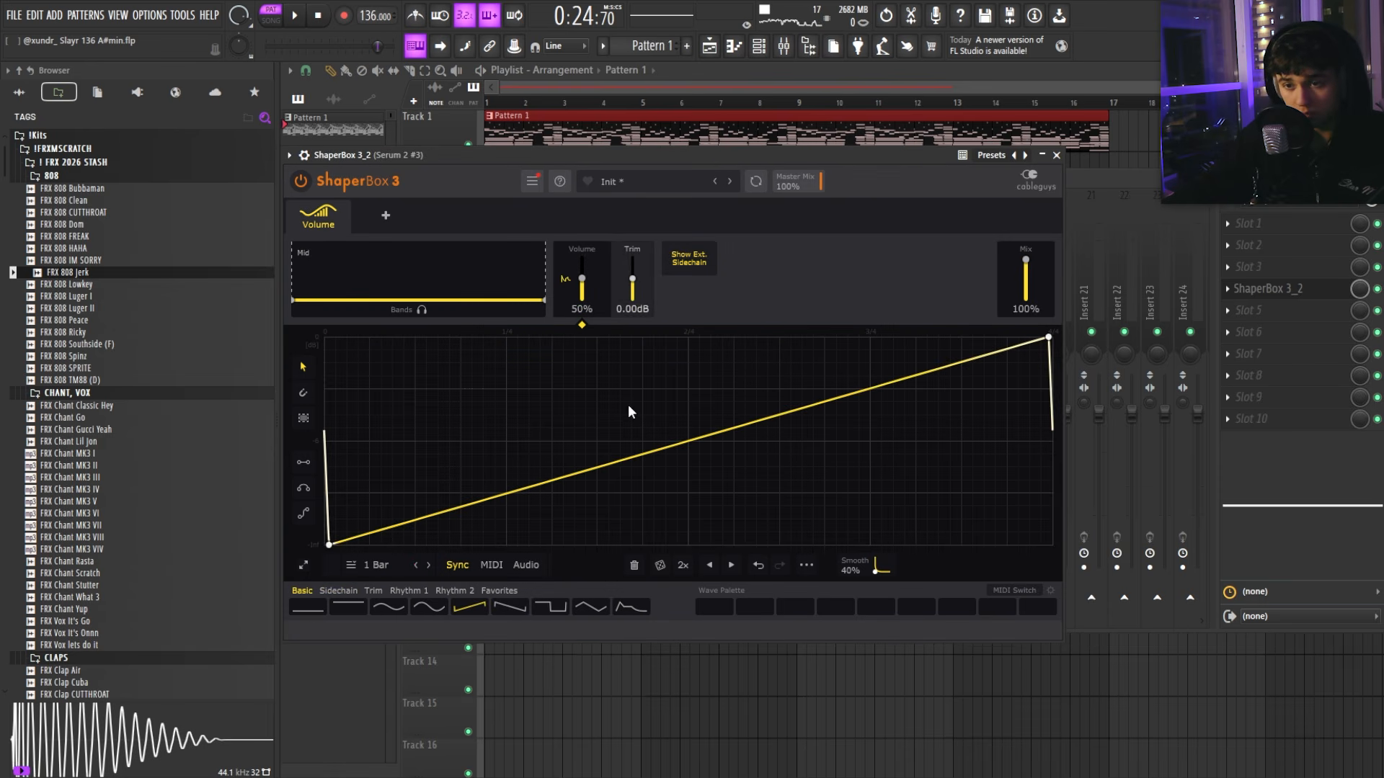
pyautogui.press('space')
pyautogui.press('space')
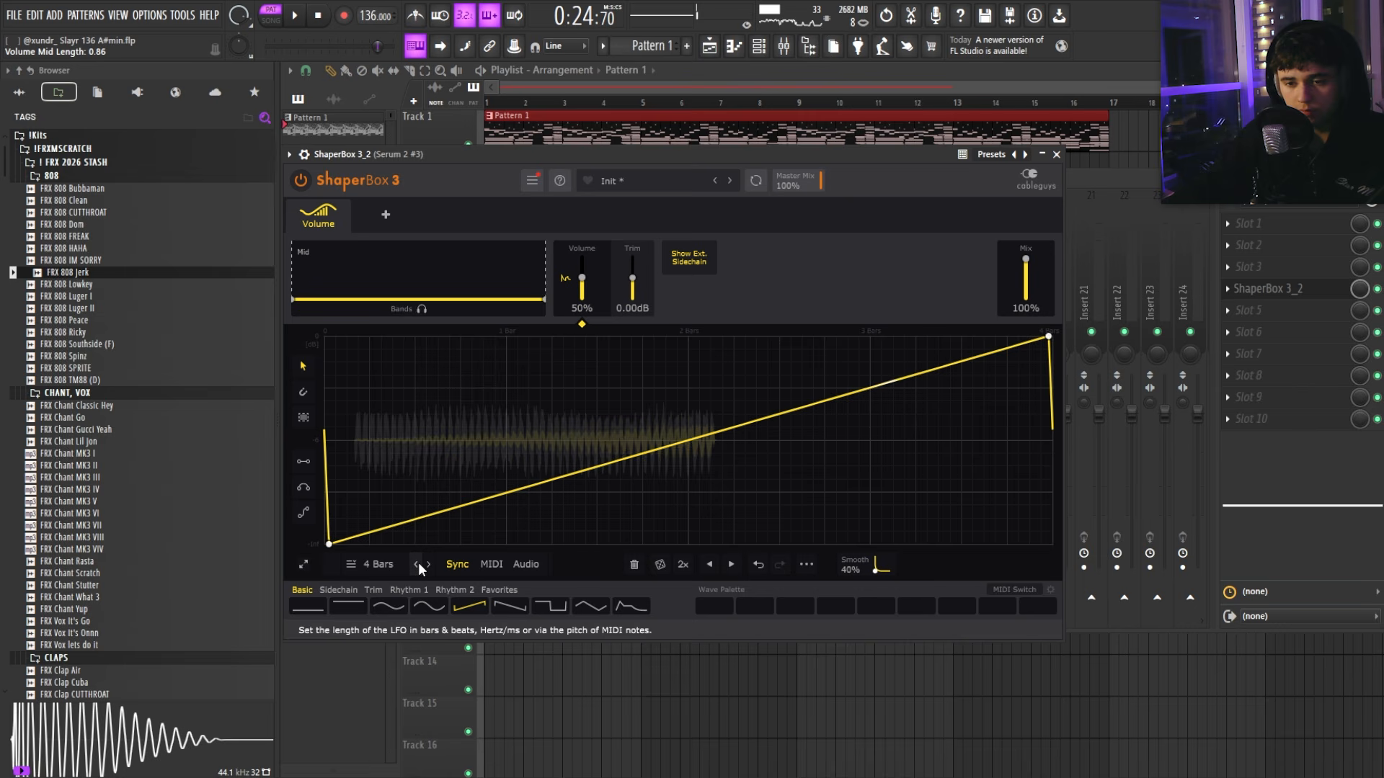
pyautogui.click(416, 565)
pyautogui.press('space')
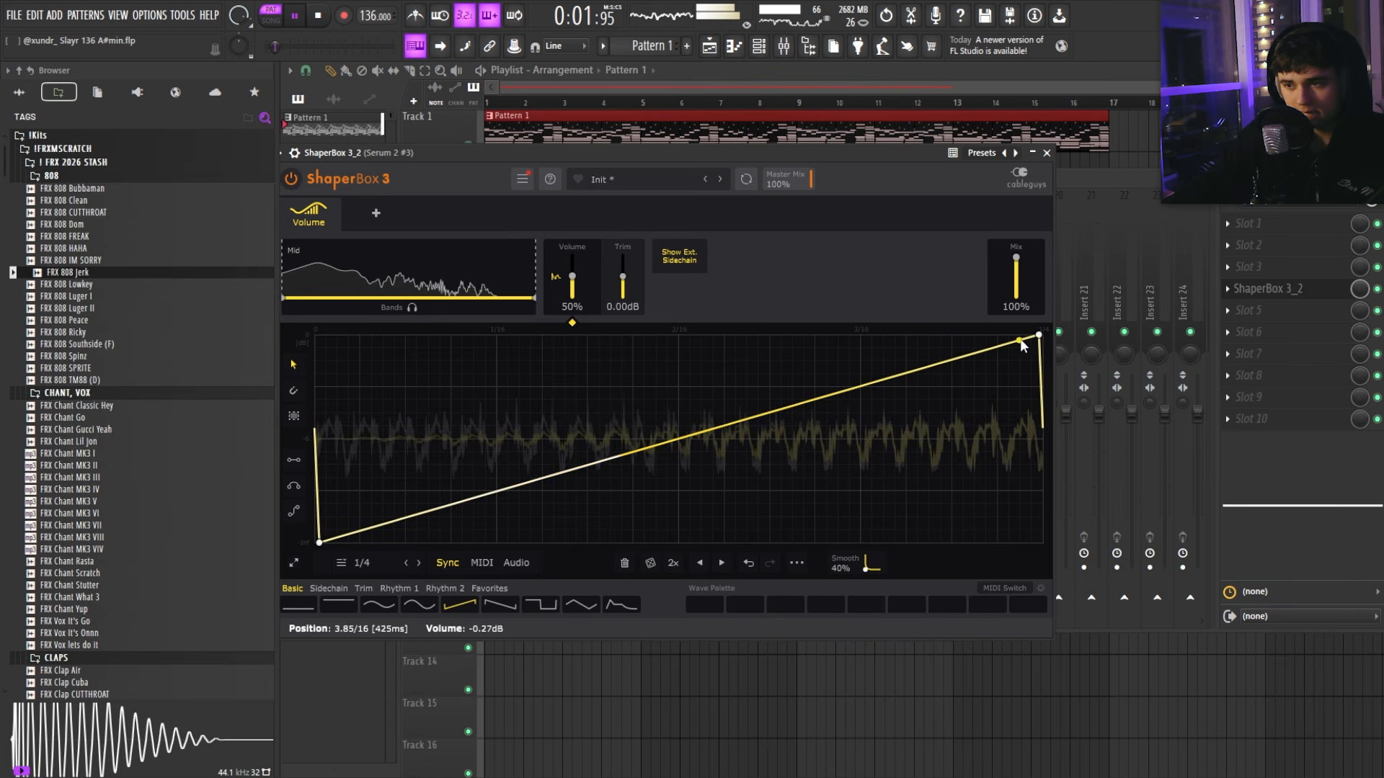
# Step: Drag the envelope peak to the start and bend the fall into a deep decay curve
pyautogui.moveTo(1022, 345); pyautogui.dragTo(342, 335)
pyautogui.moveTo(587, 405); pyautogui.dragTo(559, 507)
pyautogui.moveTo(342, 335); pyautogui.dragTo(336, 336)
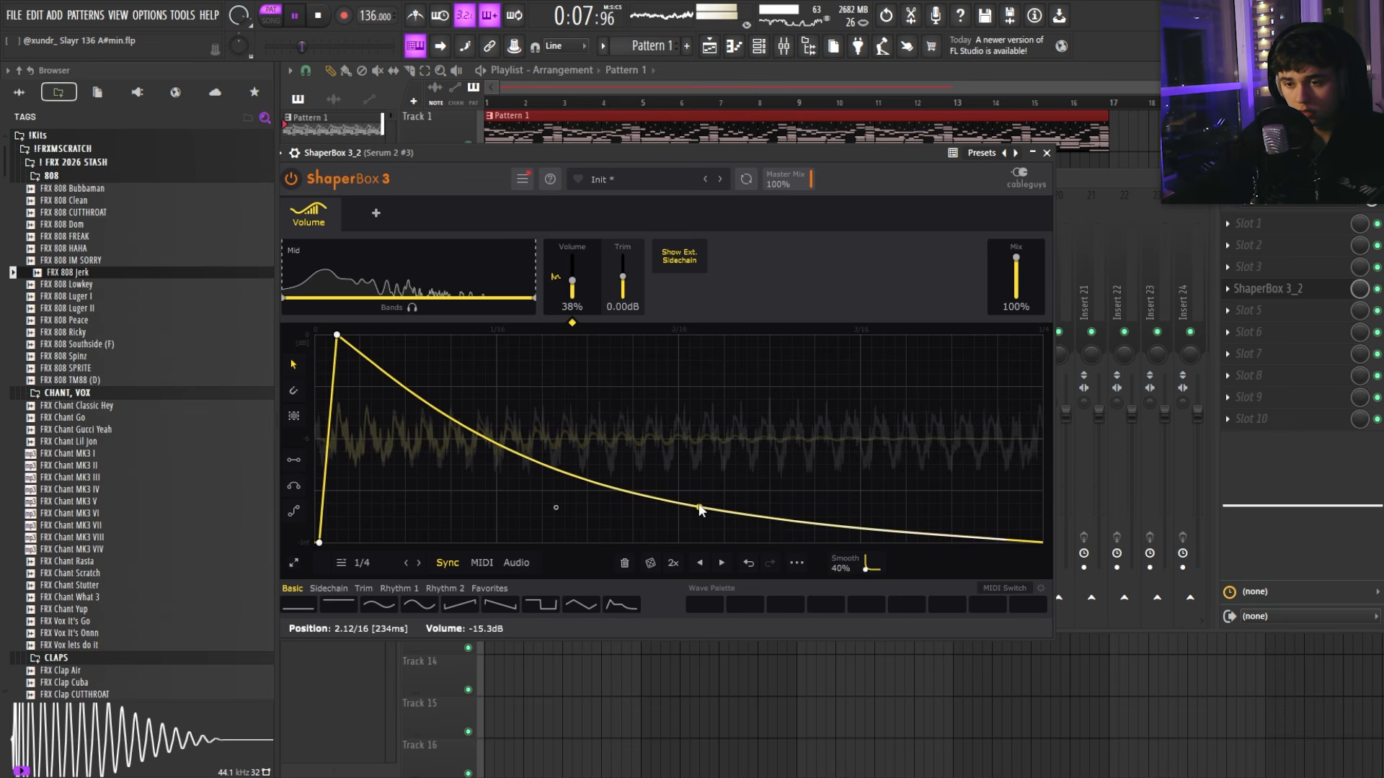
pyautogui.moveTo(700, 510); pyautogui.dragTo(681, 542)
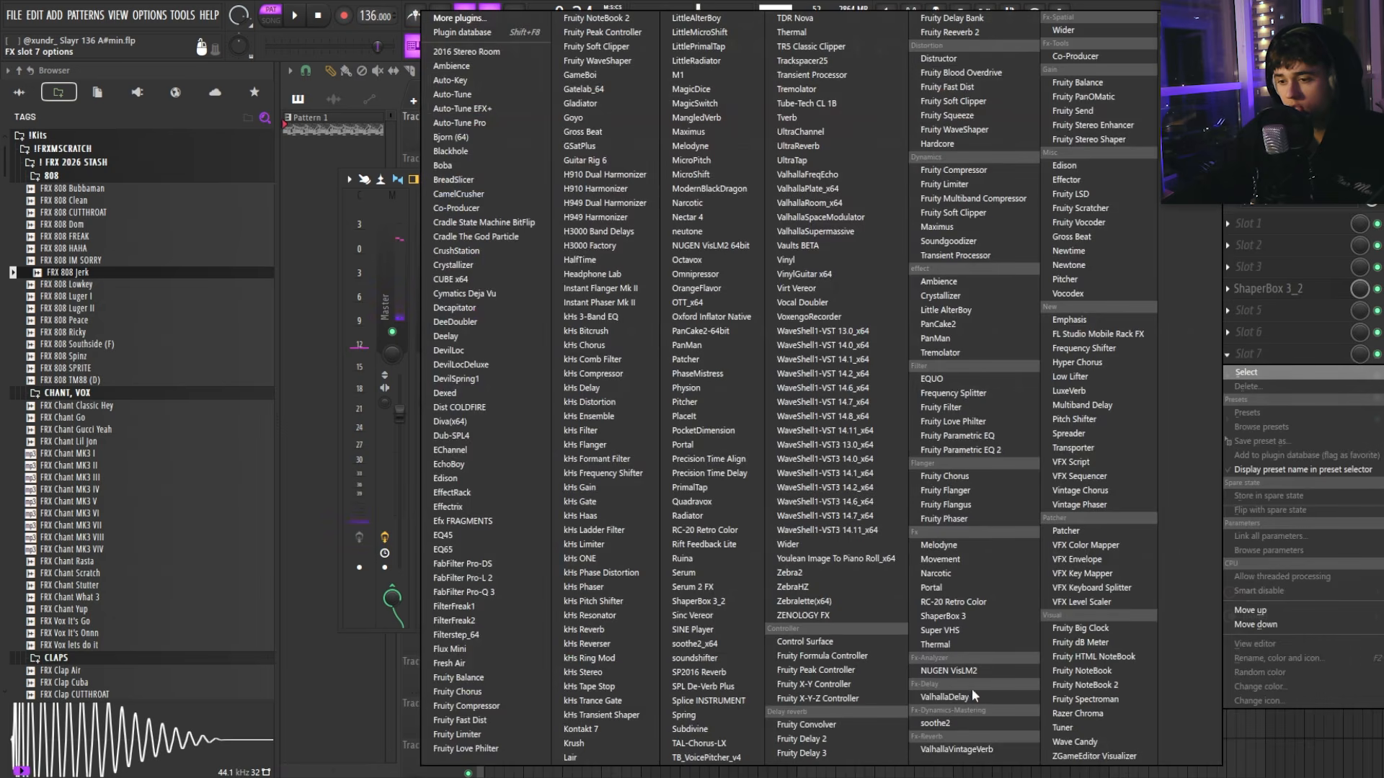
# Step: Add Fruity Parametric EQ 2 in slot 7, load a low-pass preset, and undo the last knob tweak
pyautogui.click(980, 450)
pyautogui.press('space')
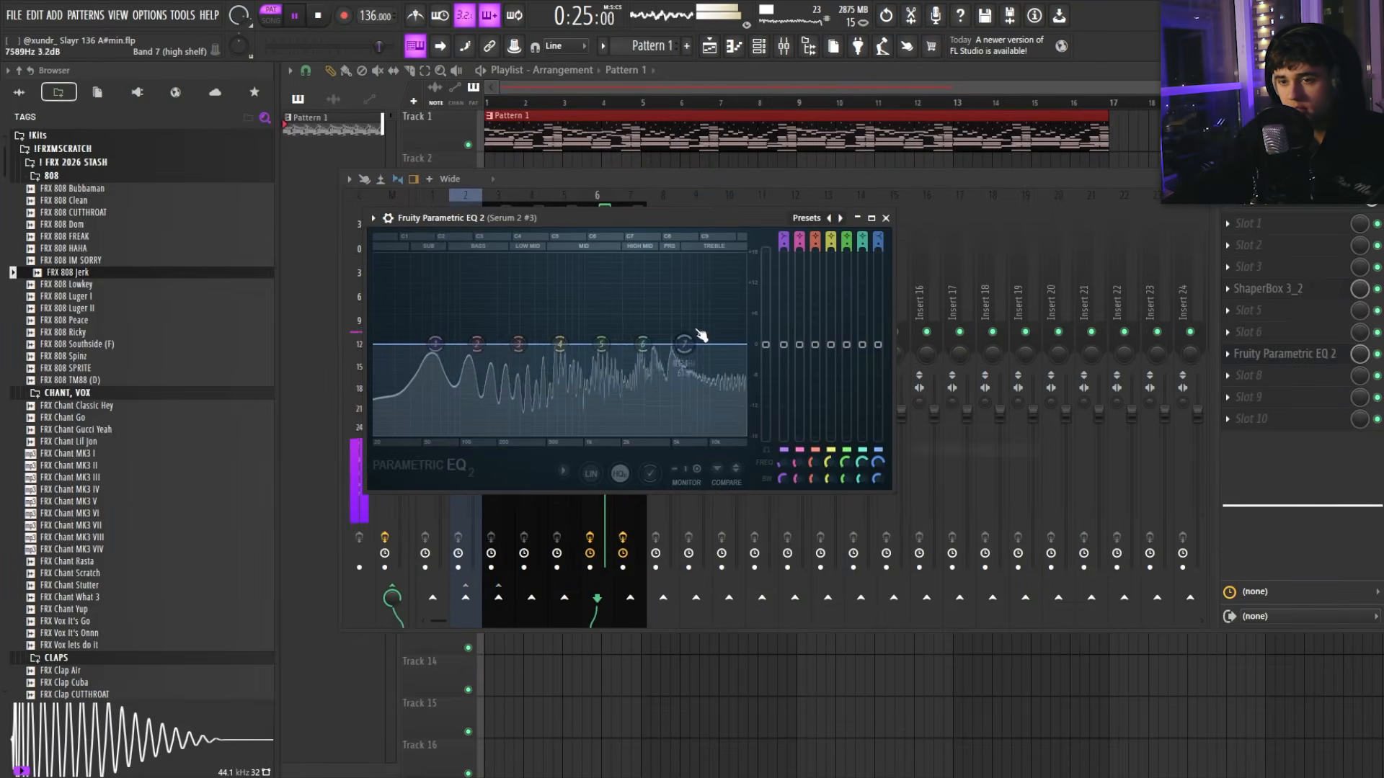
pyautogui.click(802, 222)
pyautogui.click(822, 244)
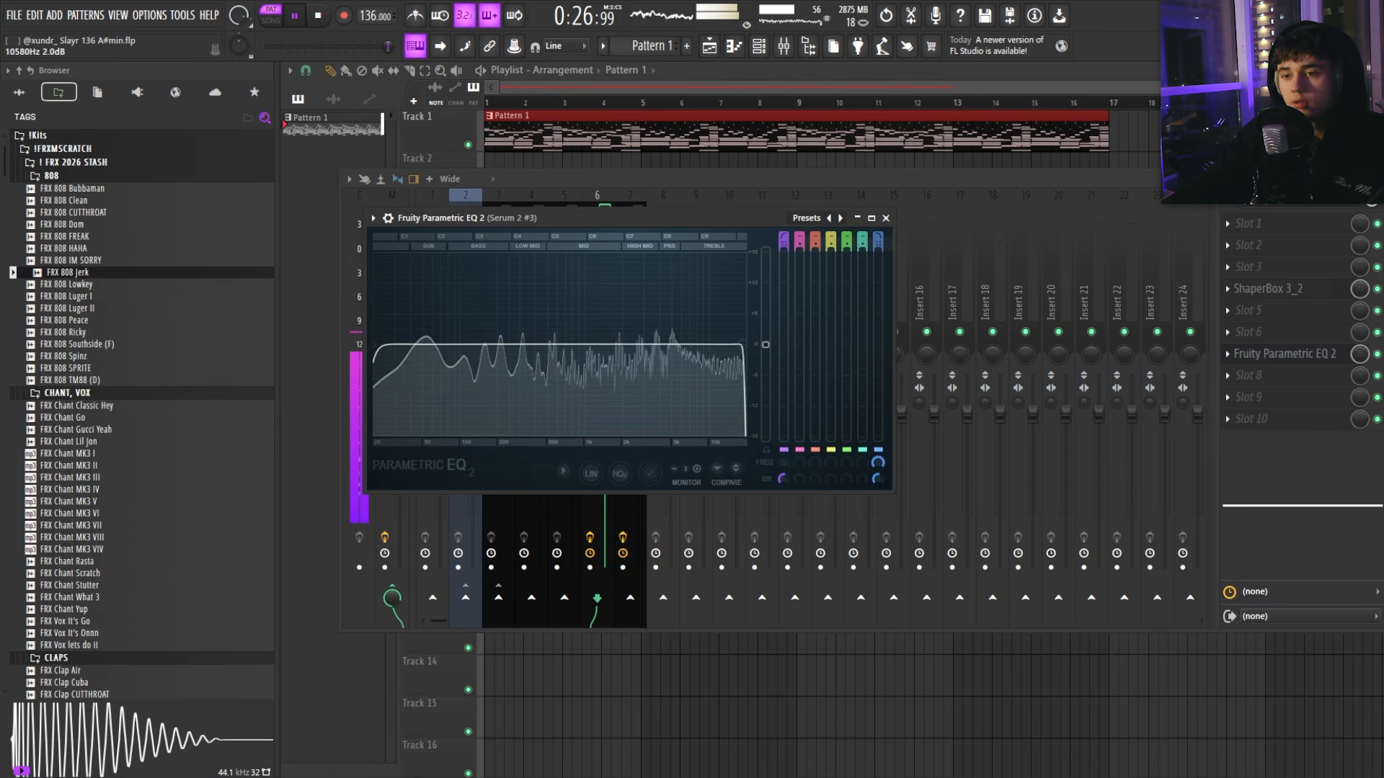
pyautogui.hotkey('ctrl', 'z')
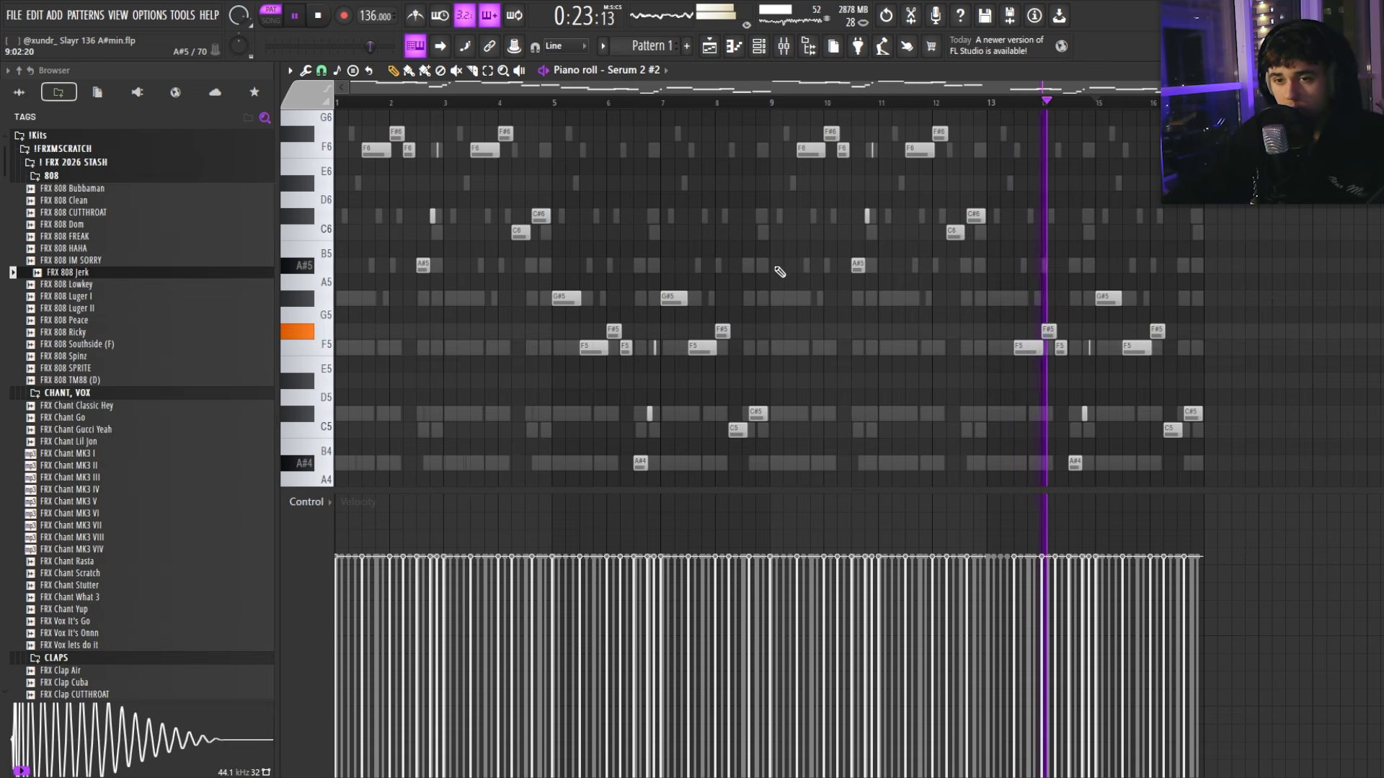
pyautogui.scroll(3, 745, 279)
# Step: Delete the G#5 note at bar 5 and the G#6 notes at bars 1 and 9
pyautogui.scroll(1, 745, 278)
pyautogui.scroll(-2, 744, 279)
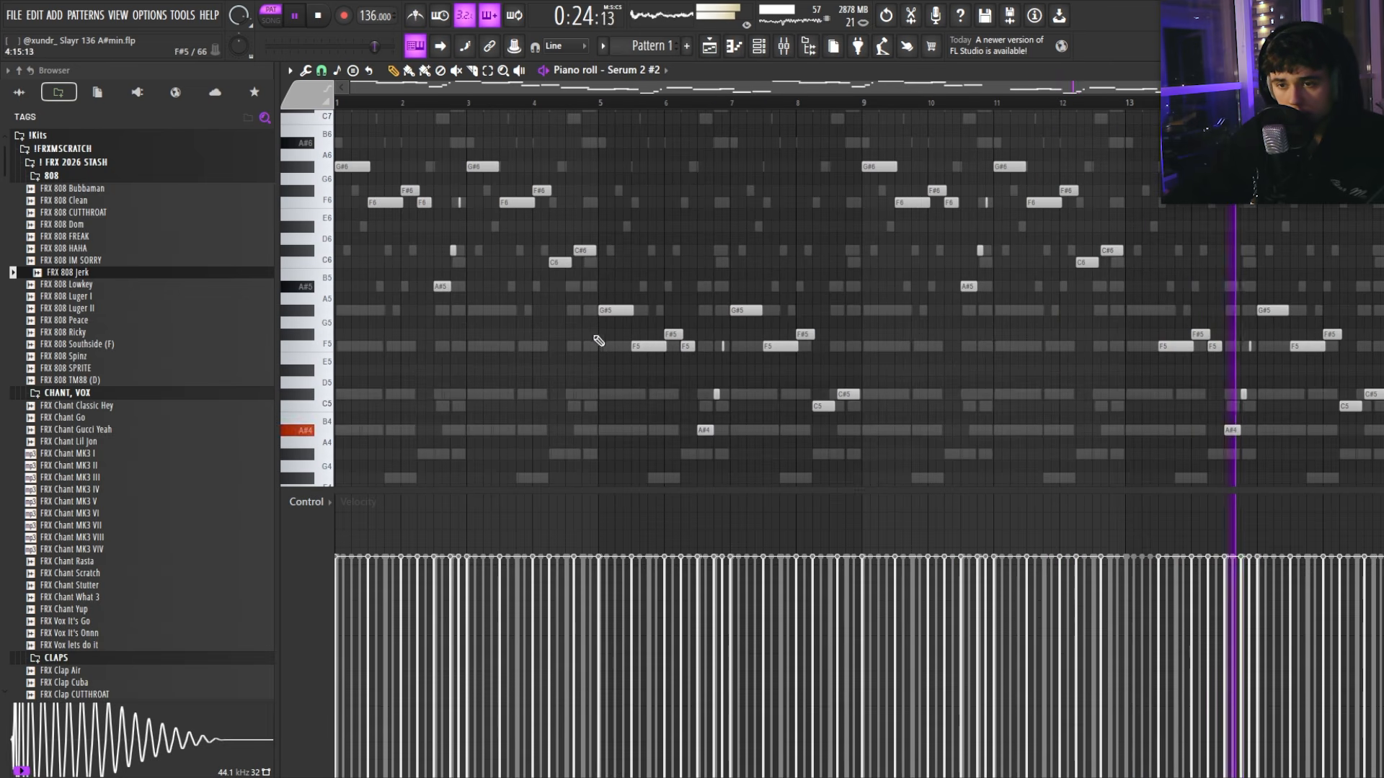
pyautogui.rightClick(613, 308)
pyautogui.scroll(1, 692, 249)
pyautogui.scroll(-2, 677, 261)
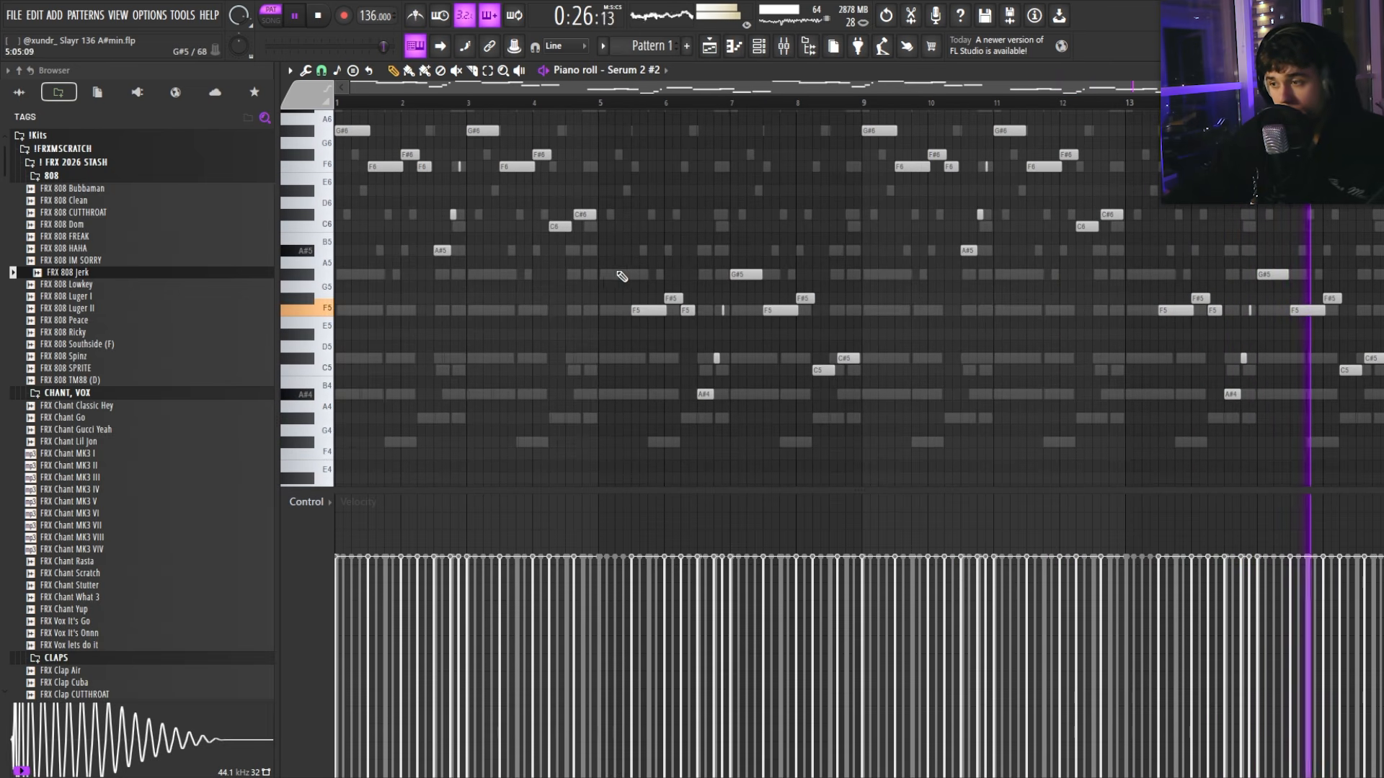
pyautogui.scroll(-1, 576, 270)
pyautogui.scroll(3, 435, 243)
pyautogui.rightClick(359, 203)
pyautogui.rightClick(786, 202)
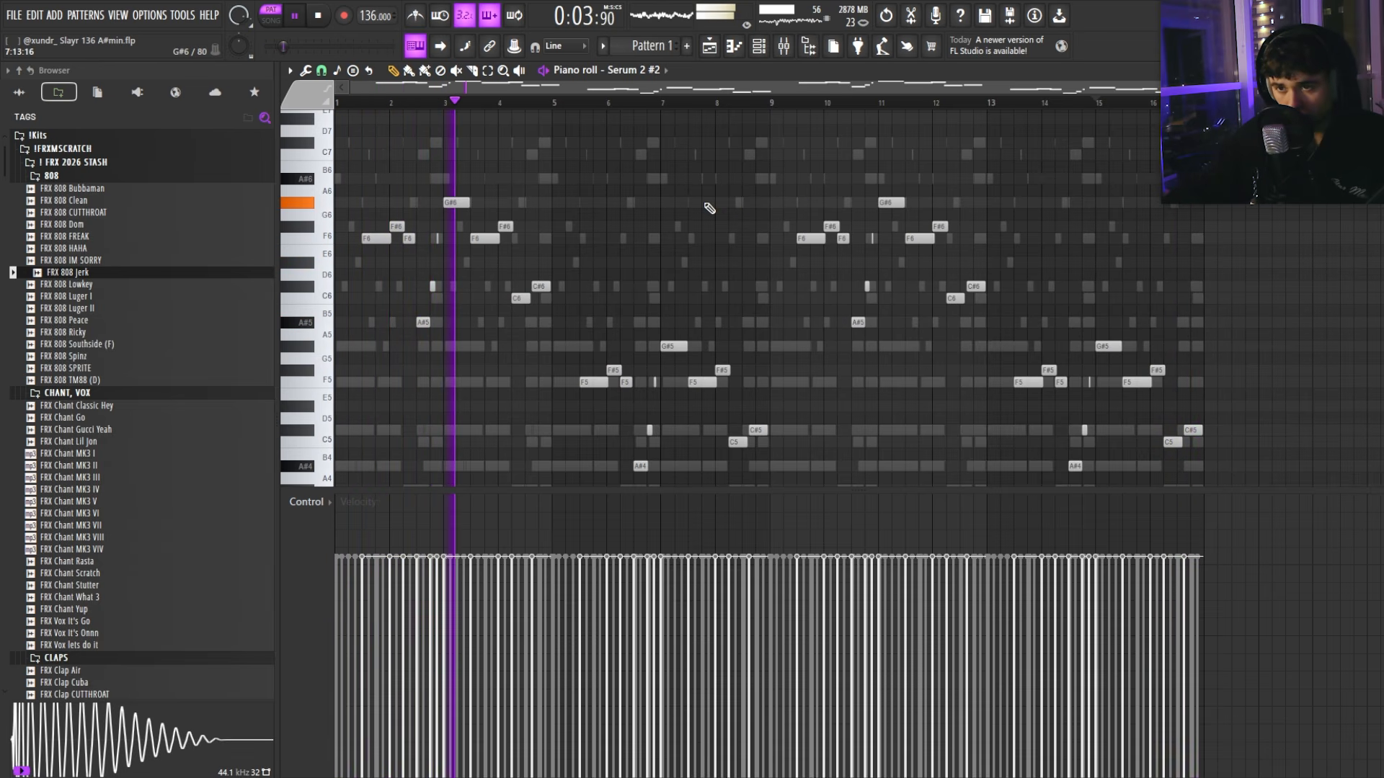
pyautogui.scroll(3, 685, 230)
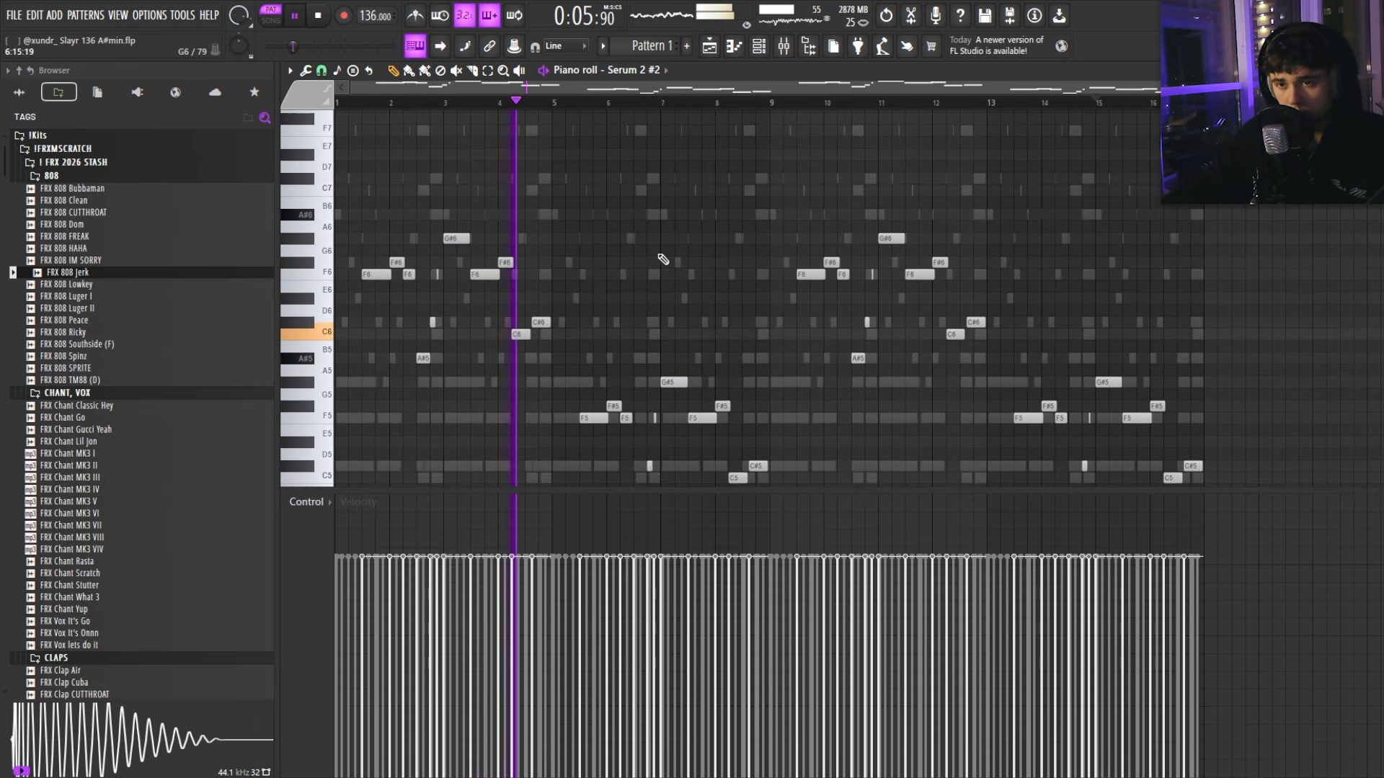
pyautogui.scroll(-3, 670, 262)
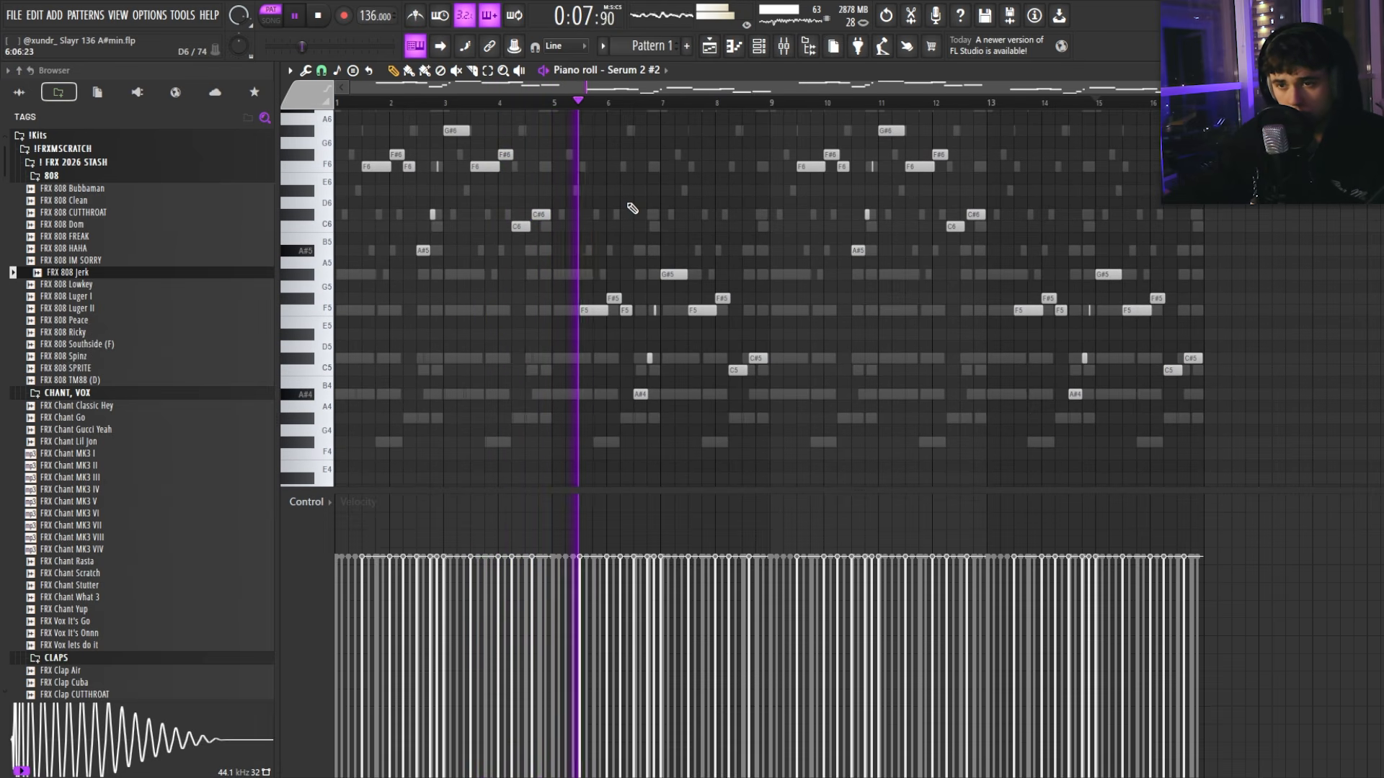
# Step: Close the Serum 2 #2 piano roll, reopen it briefly, and close it again
pyautogui.press('F7')
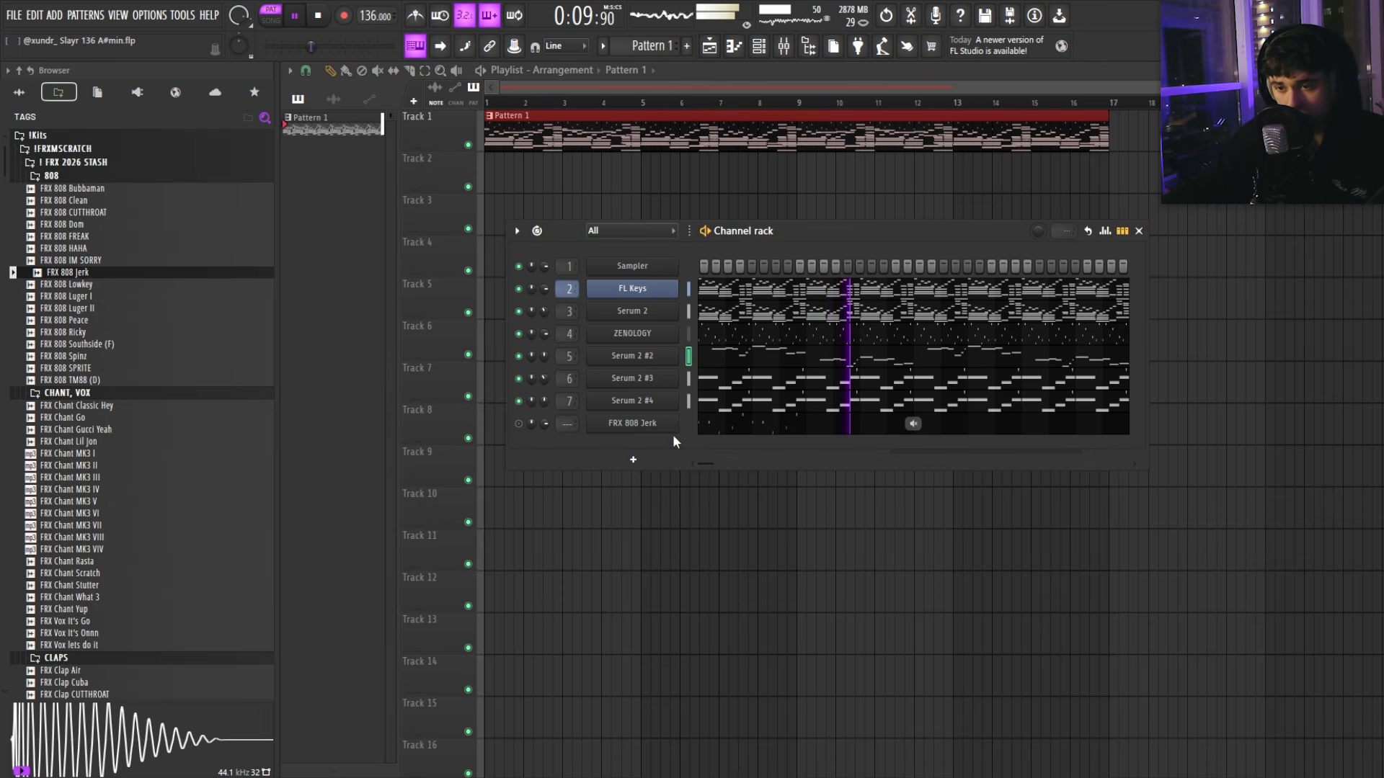
pyautogui.click(729, 363)
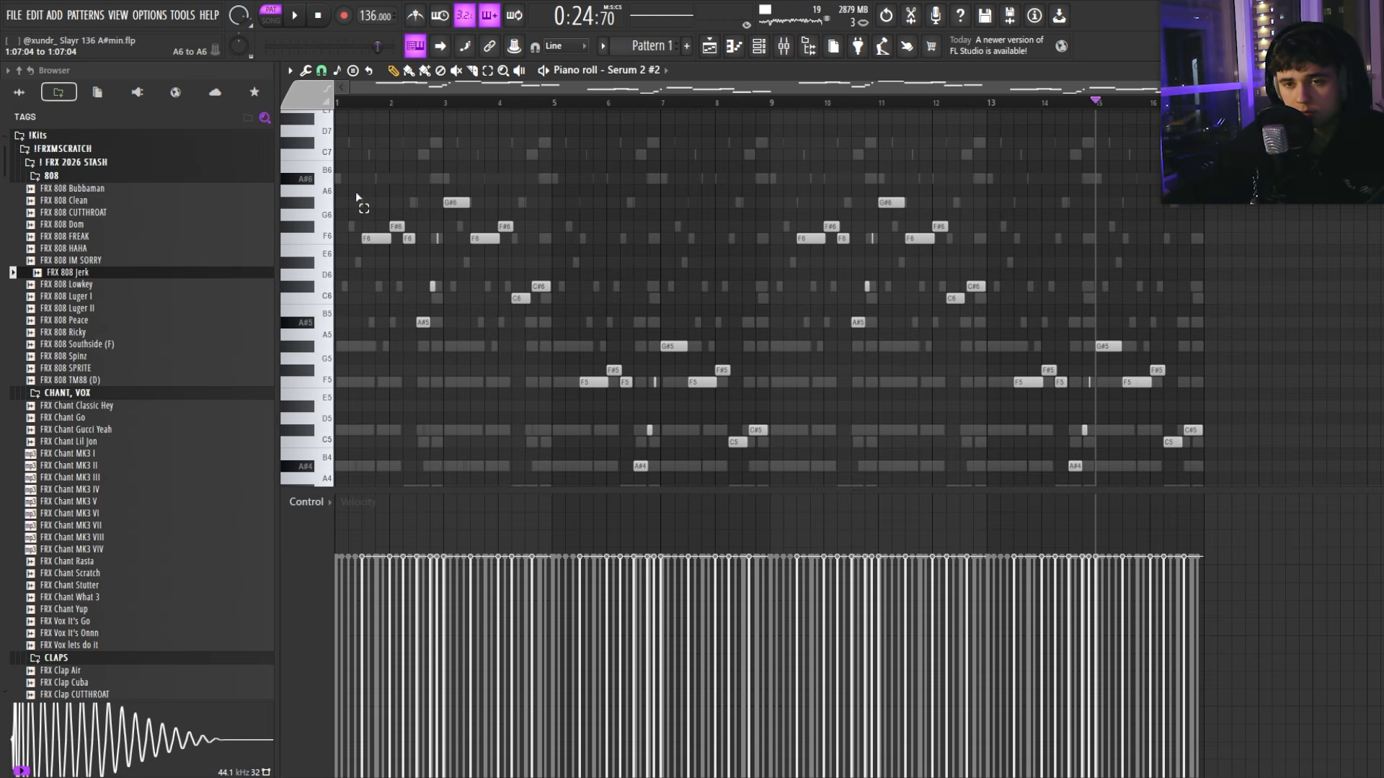
pyautogui.press('F7')
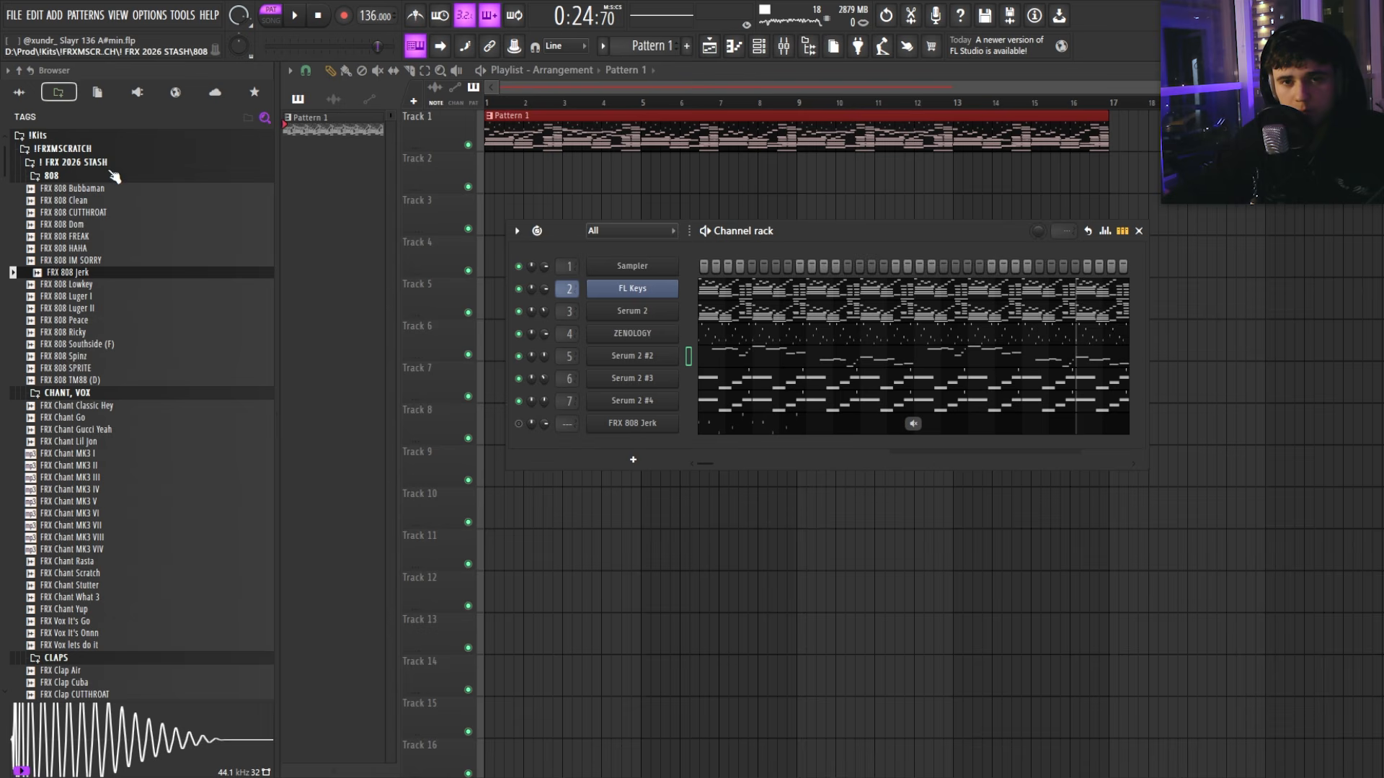
# Step: Add a Purity bell channel and place an F5 note in its piano roll
pyautogui.write('ll')
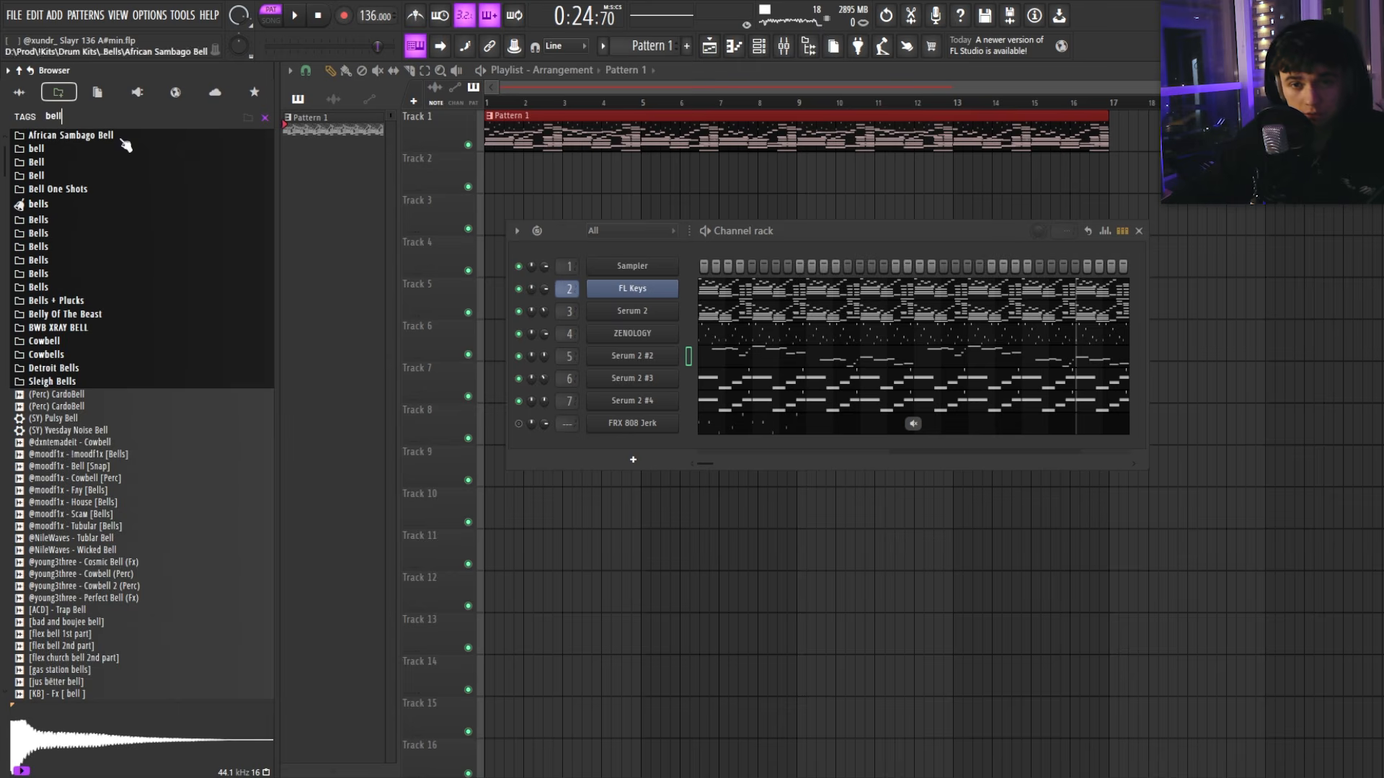
pyautogui.click(633, 459)
pyautogui.click(678, 555)
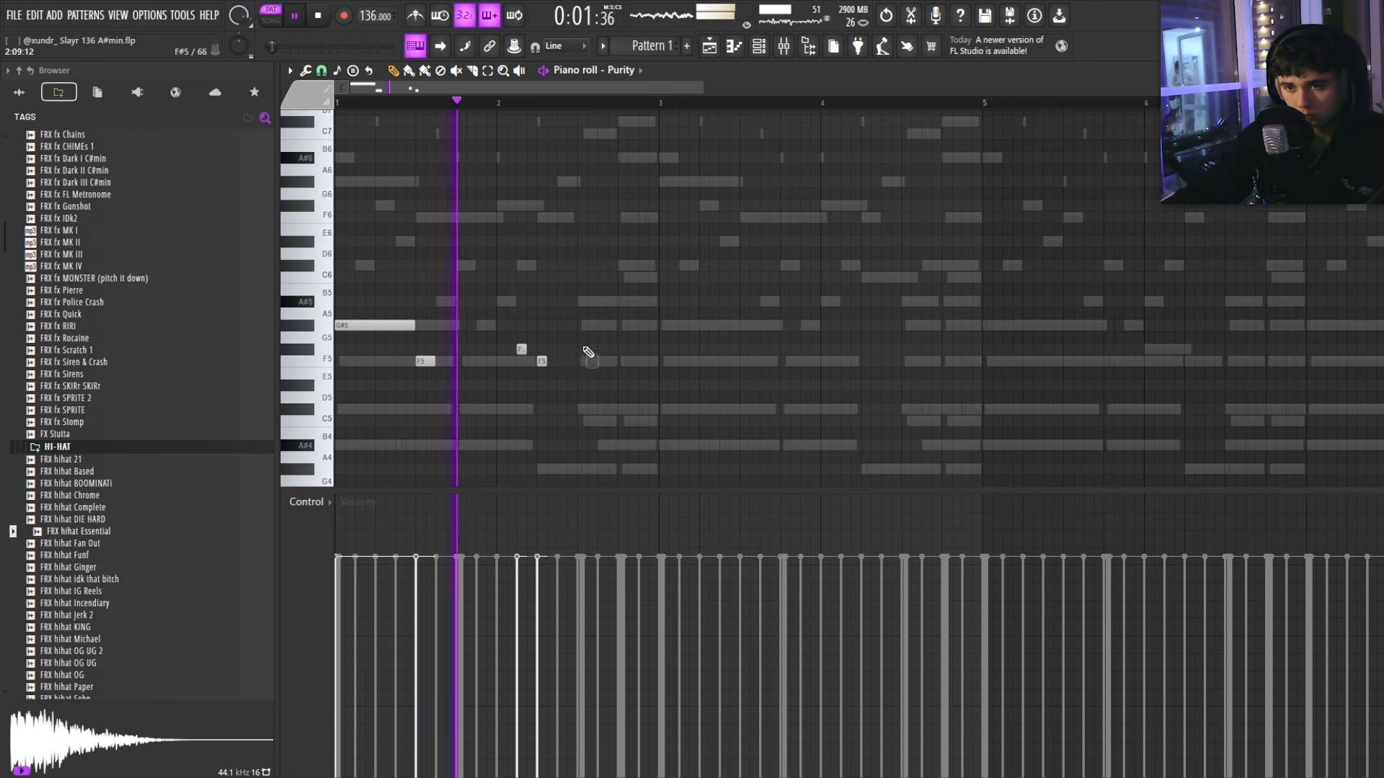
pyautogui.click(581, 361)
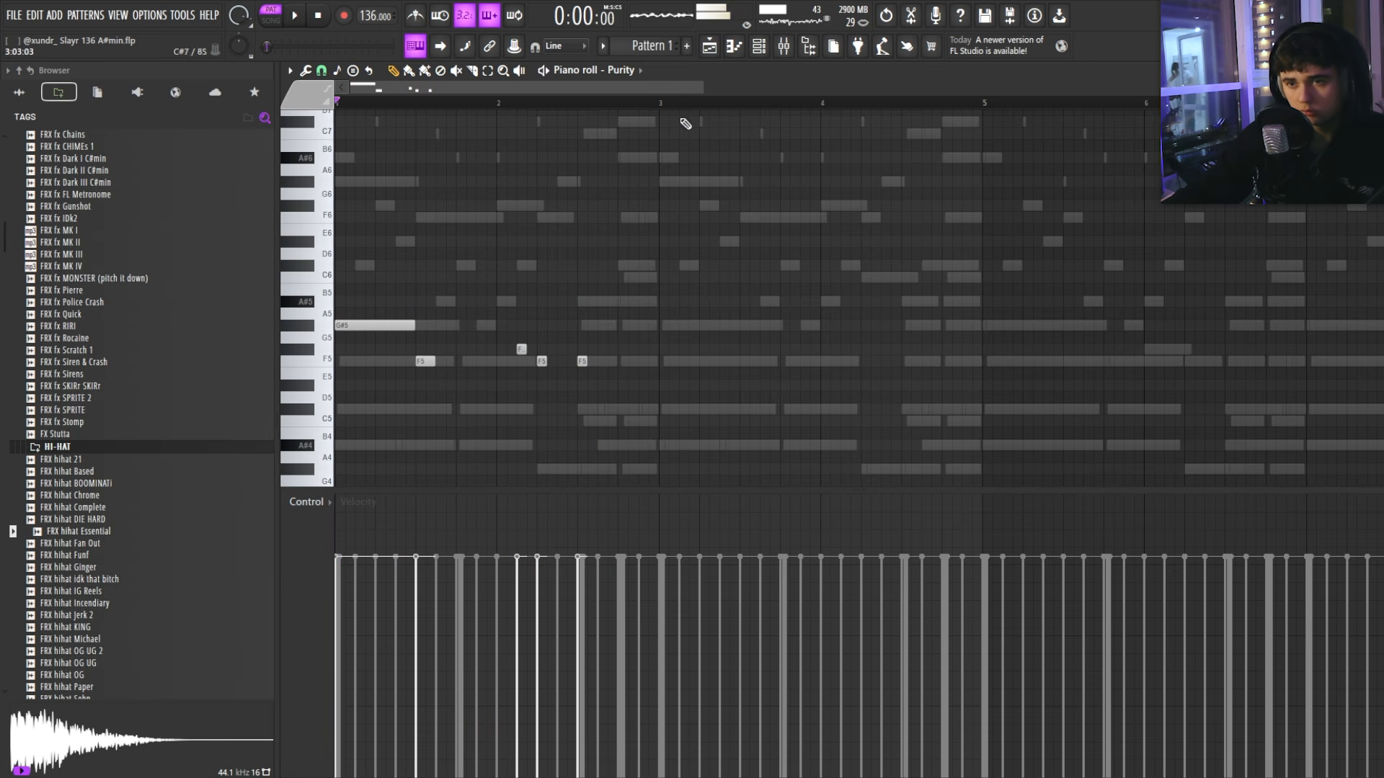
# Step: Duplicate the bell melody with Ctrl+B so it repeats into bars 3–5
pyautogui.hotkey('ctrl', 'a')
pyautogui.hotkey('ctrl', 'b')
pyautogui.scroll(-1, 694, 271)
pyautogui.hotkey('ctrl', 'd')
pyautogui.scroll(-2, 688, 252)
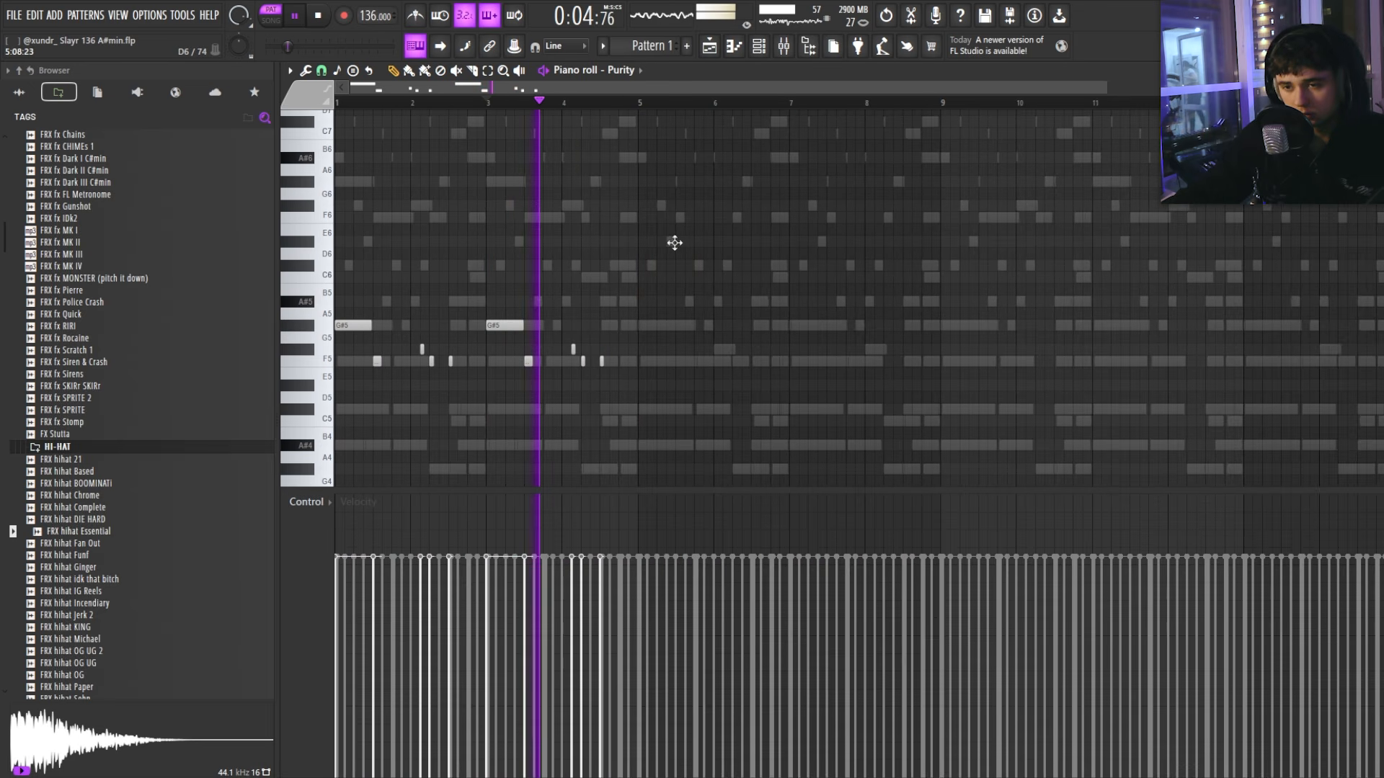
pyautogui.scroll(3, 608, 283)
pyautogui.scroll(-3, 695, 269)
pyautogui.scroll(2, 674, 296)
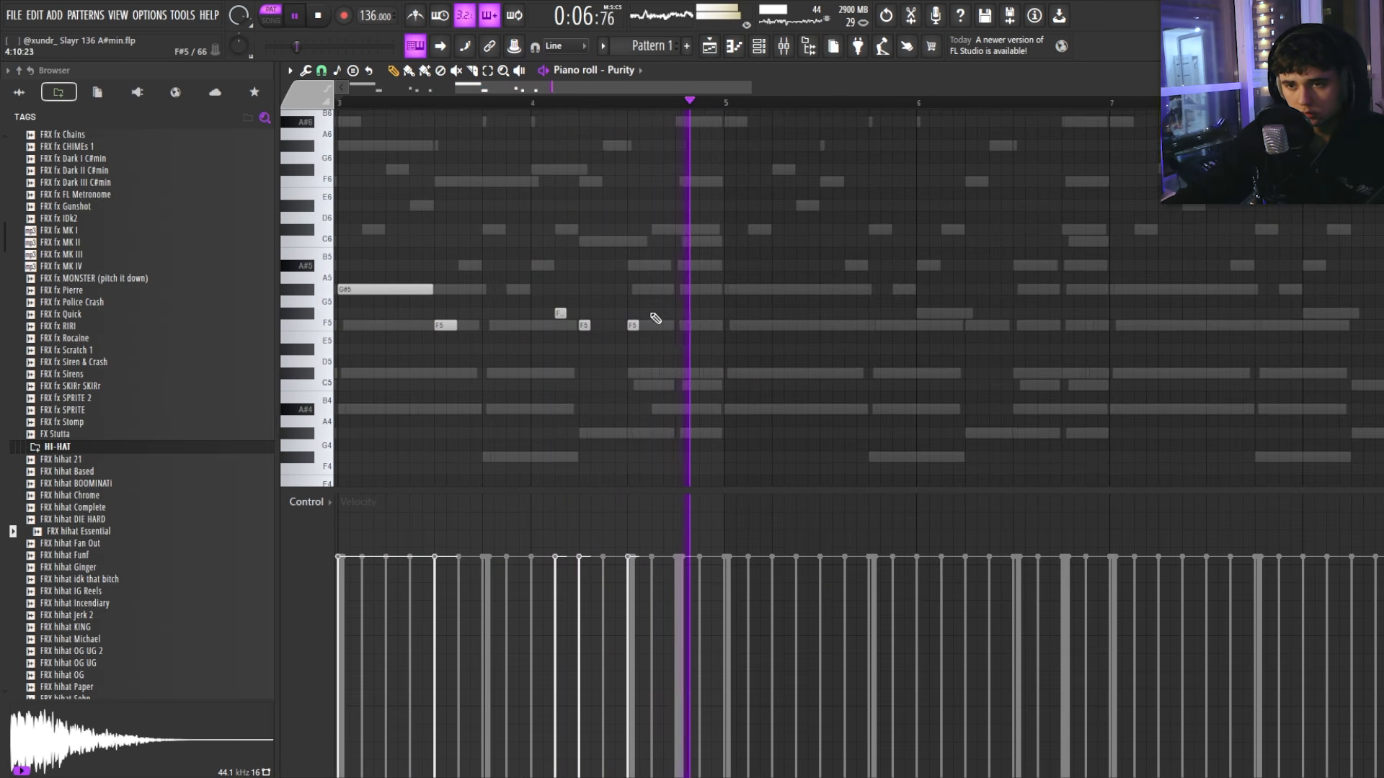
pyautogui.scroll(-3, 692, 173)
# Step: Duplicate the melody again to extend it into bars 5–7
pyautogui.hotkey('ctrl', 'a')
pyautogui.hotkey('ctrl', 'b')
pyautogui.hotkey('ctrl', 'd')
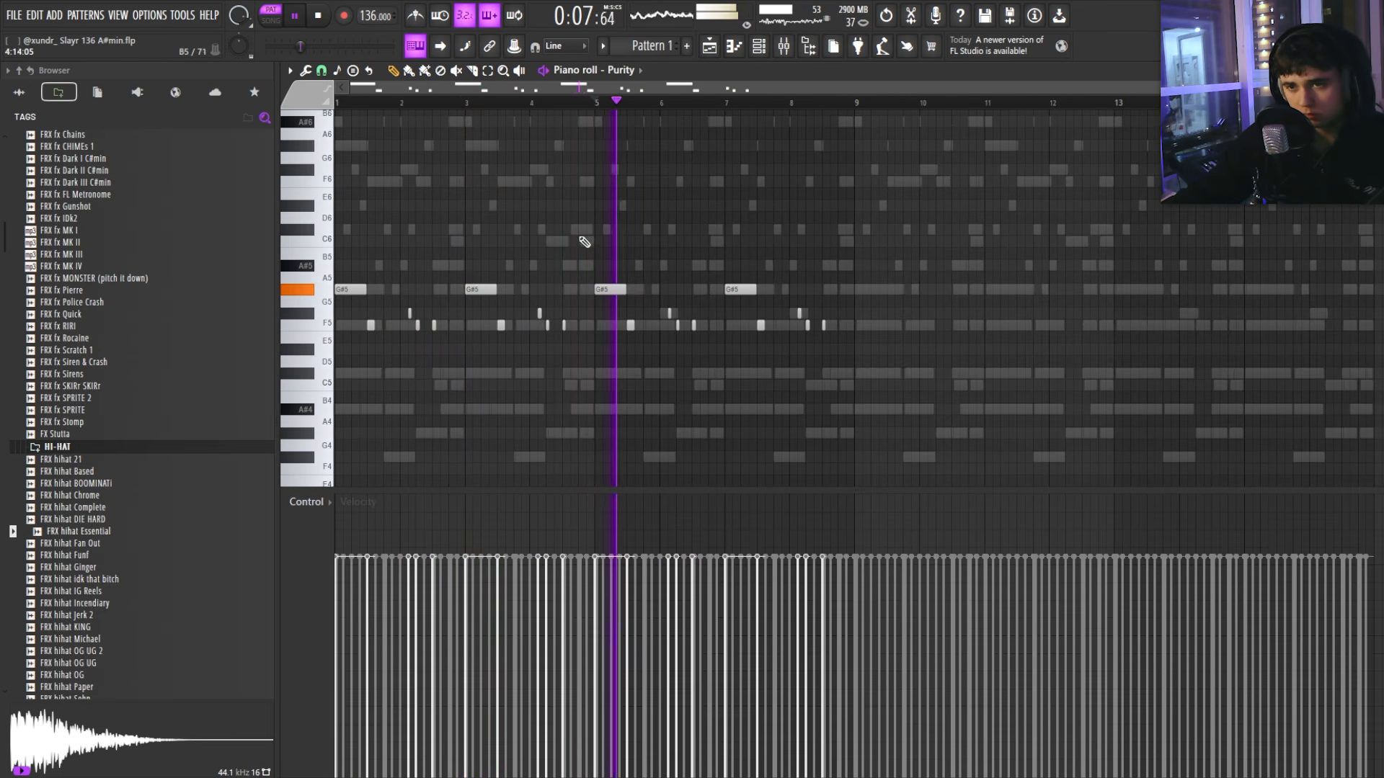
pyautogui.scroll(4, 690, 330)
pyautogui.scroll(-2, 966, 350)
# Step: Raise the bar 7–8 notes a semitone, moving A5 to A#5 and G5 to G#5
pyautogui.moveTo(1170, 366); pyautogui.dragTo(901, 226)
pyautogui.press('space')
pyautogui.press('space')
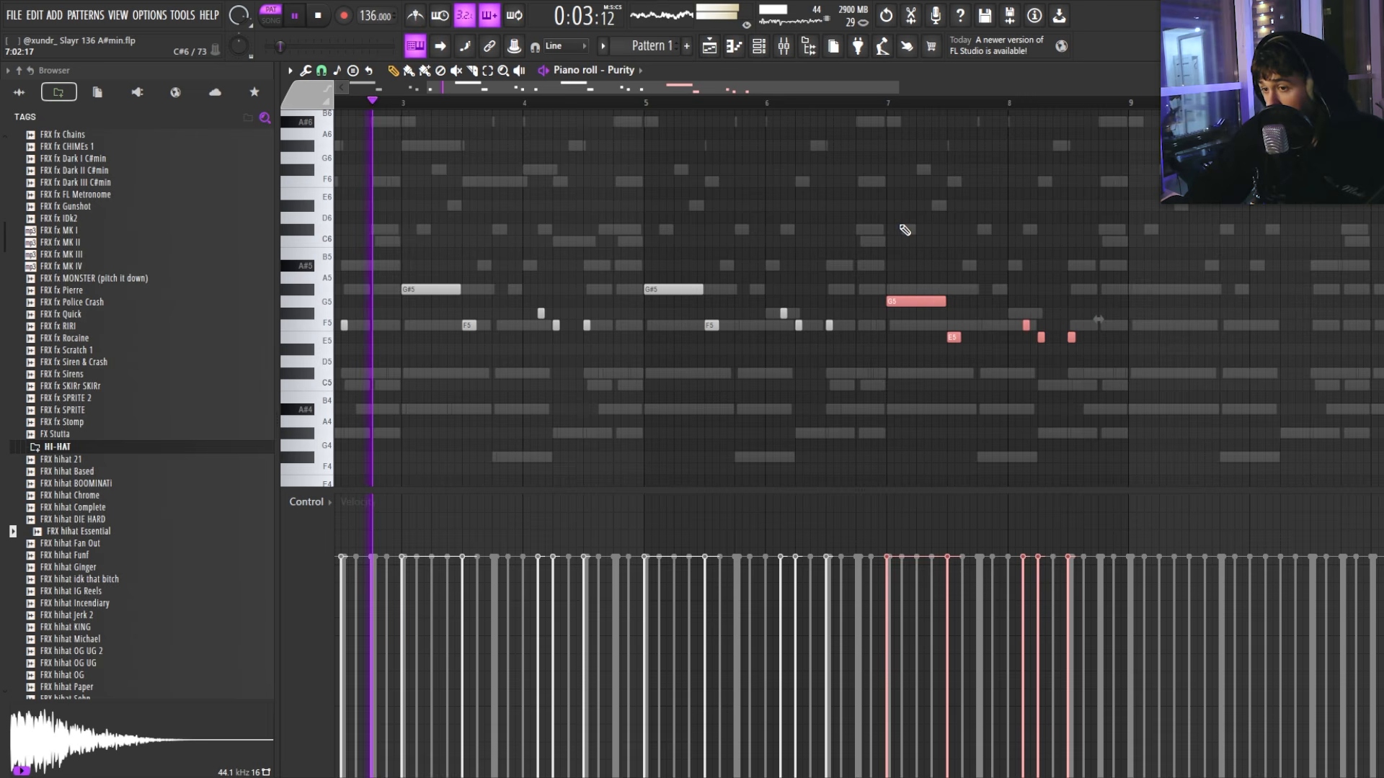
pyautogui.press('Up')
pyautogui.keyDown('ctrl'); pyautogui.click(904, 230); pyautogui.keyUp('ctrl')
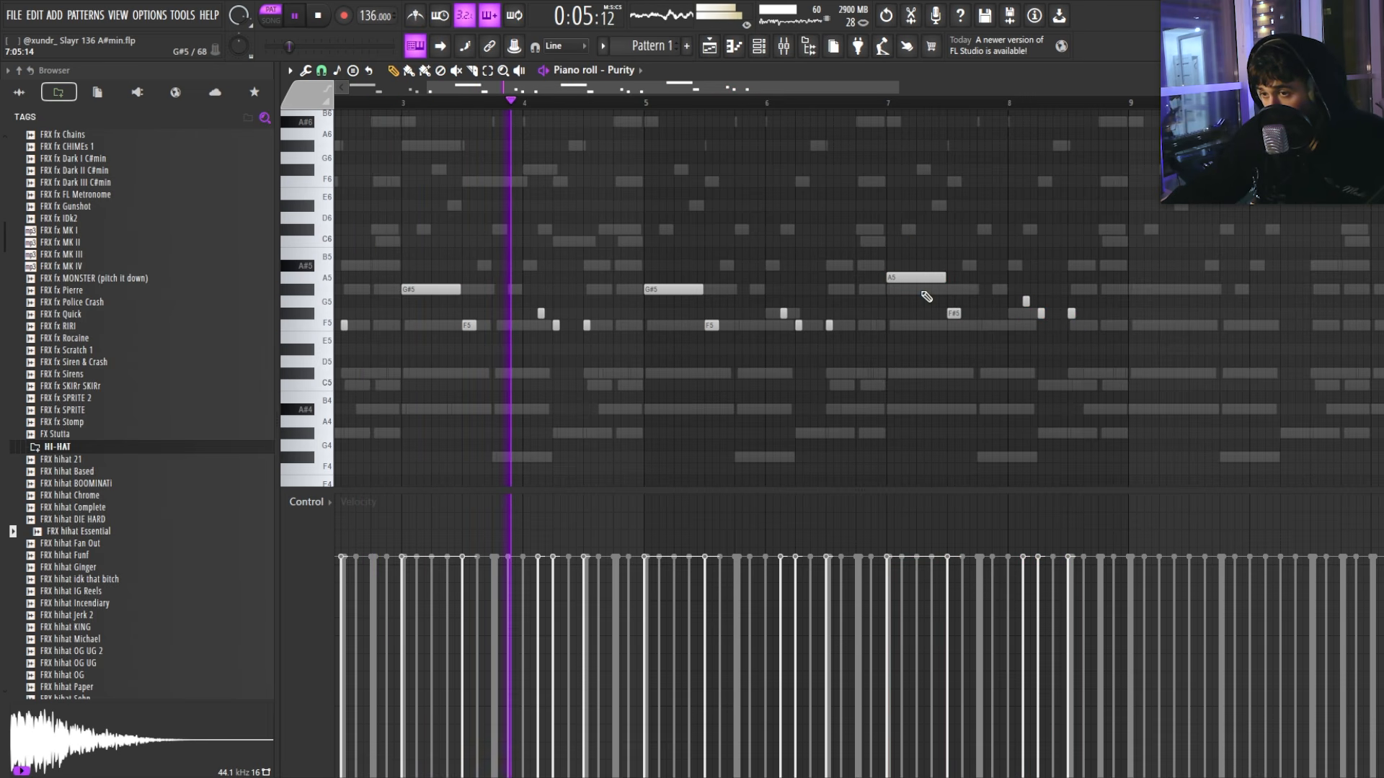
pyautogui.moveTo(917, 278); pyautogui.dragTo(917, 265)
pyautogui.moveTo(1027, 301); pyautogui.dragTo(1027, 289)
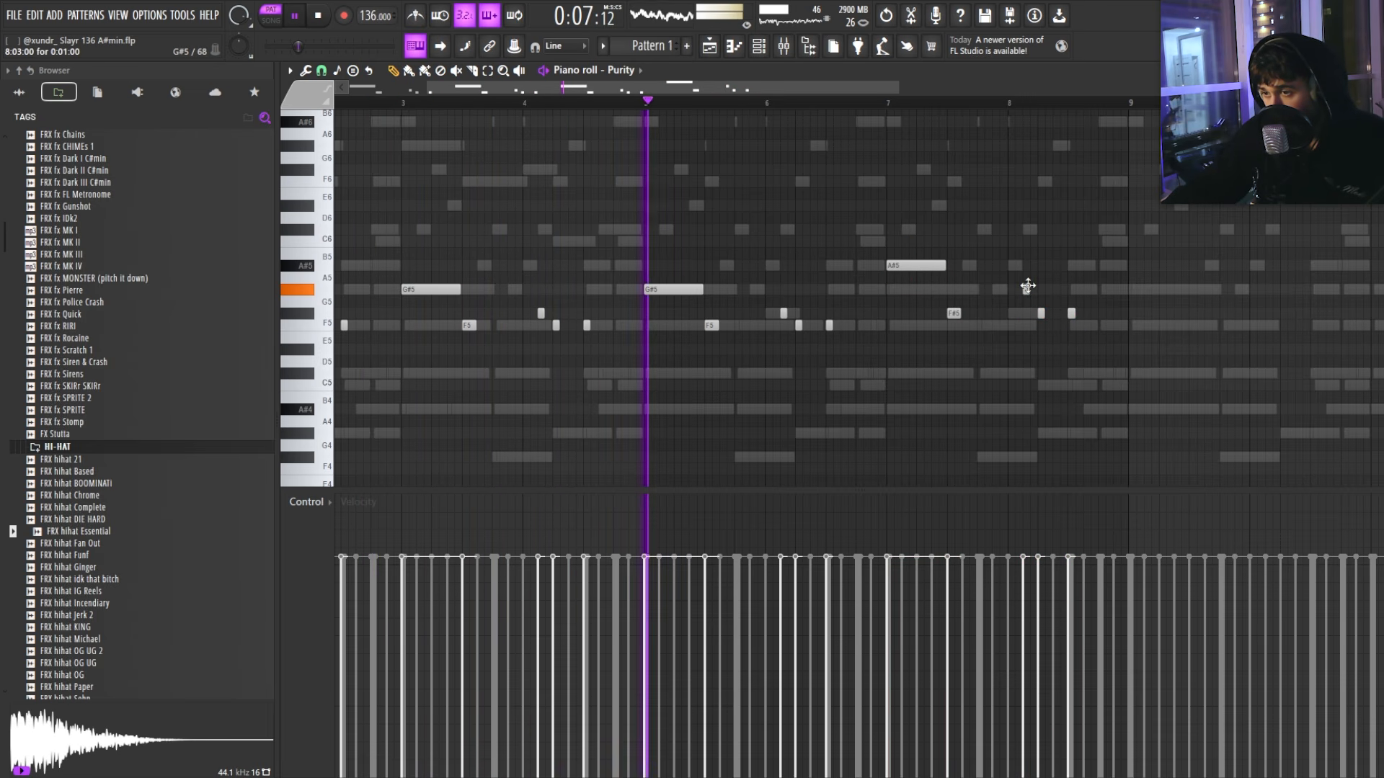
# Step: Add a C6 note near bar 8 and move the last short note to F5
pyautogui.scroll(-3, 1013, 313)
pyautogui.scroll(3, 735, 331)
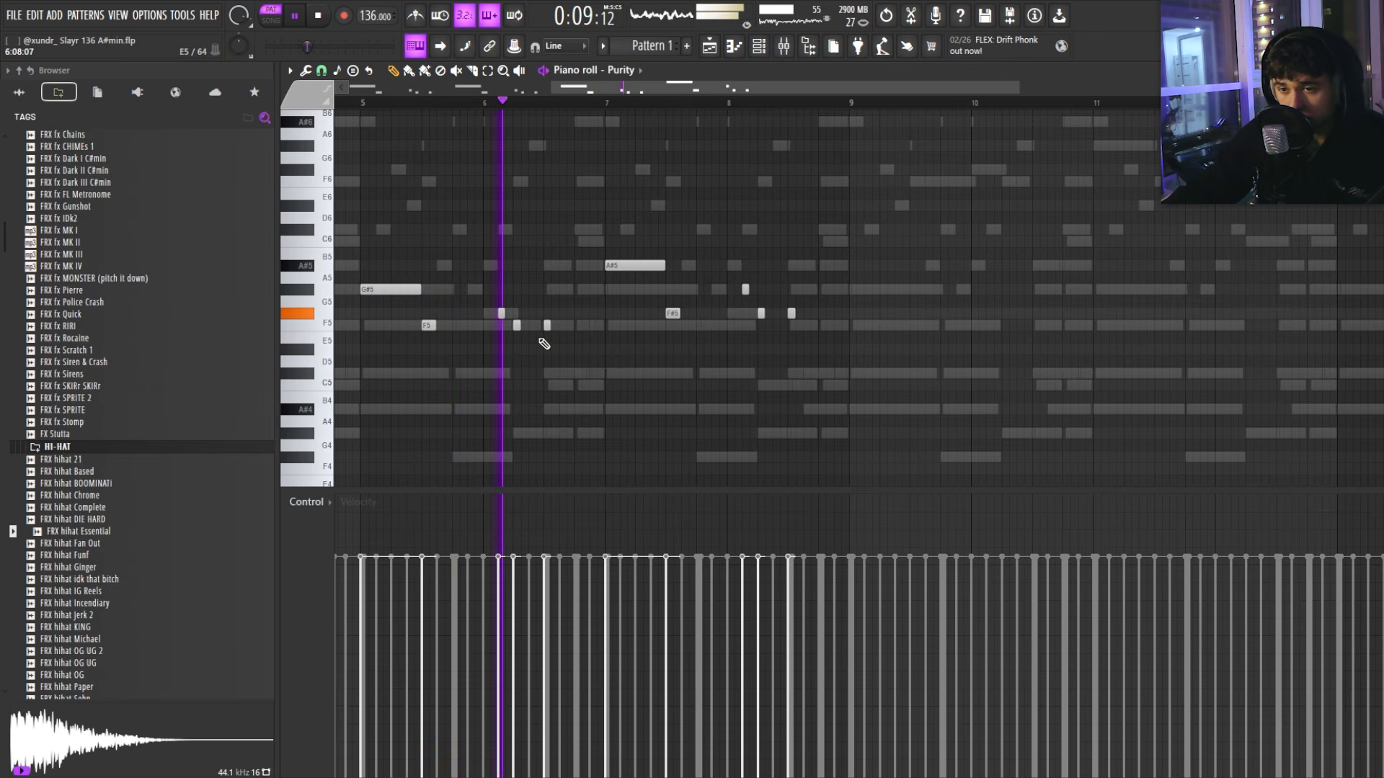
pyautogui.click(534, 291)
pyautogui.rightClick(533, 290)
pyautogui.click(737, 244)
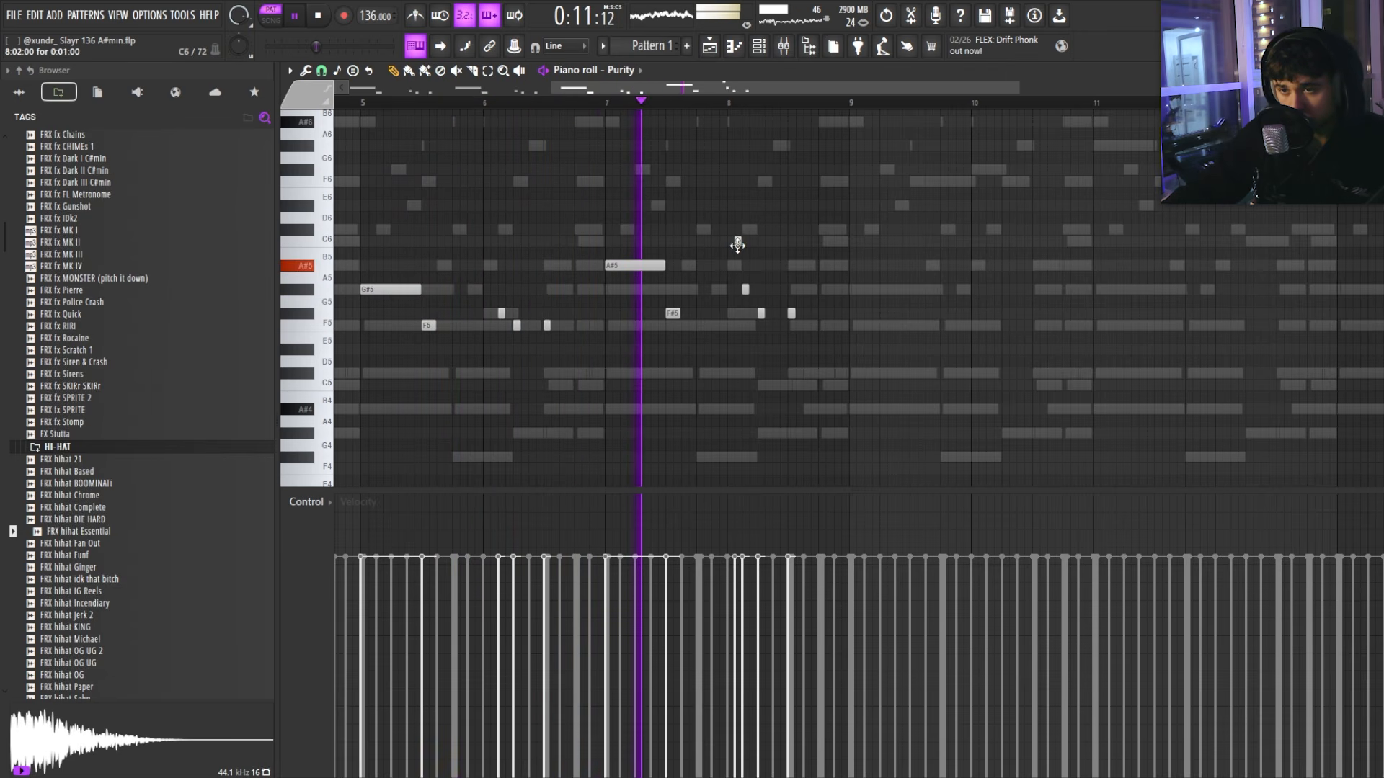
pyautogui.scroll(3, 808, 324)
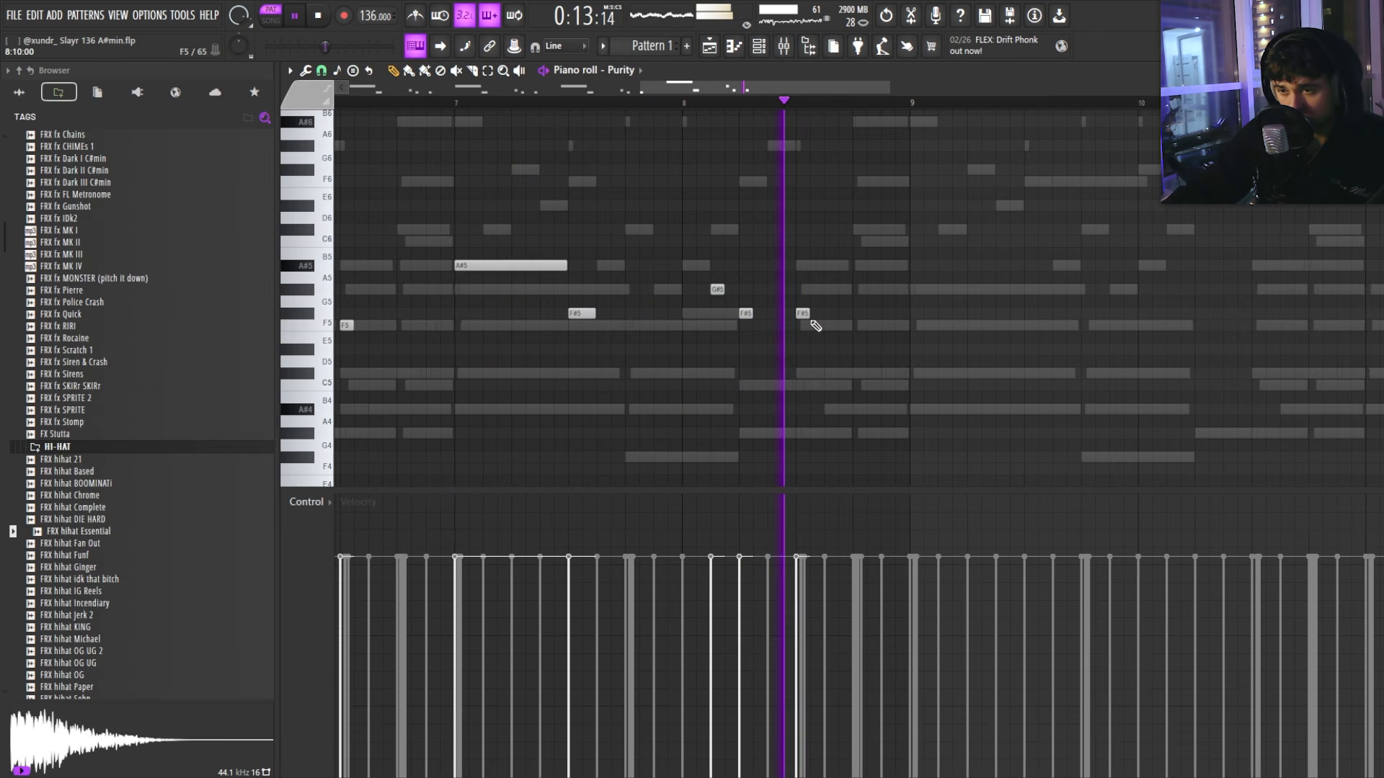
pyautogui.moveTo(803, 315); pyautogui.dragTo(678, 311)
# Step: Raise the two D5 notes to D#5 and move the note near bar 6.5 to F5
pyautogui.press('space')
pyautogui.scroll(-4, 812, 317)
pyautogui.press('space')
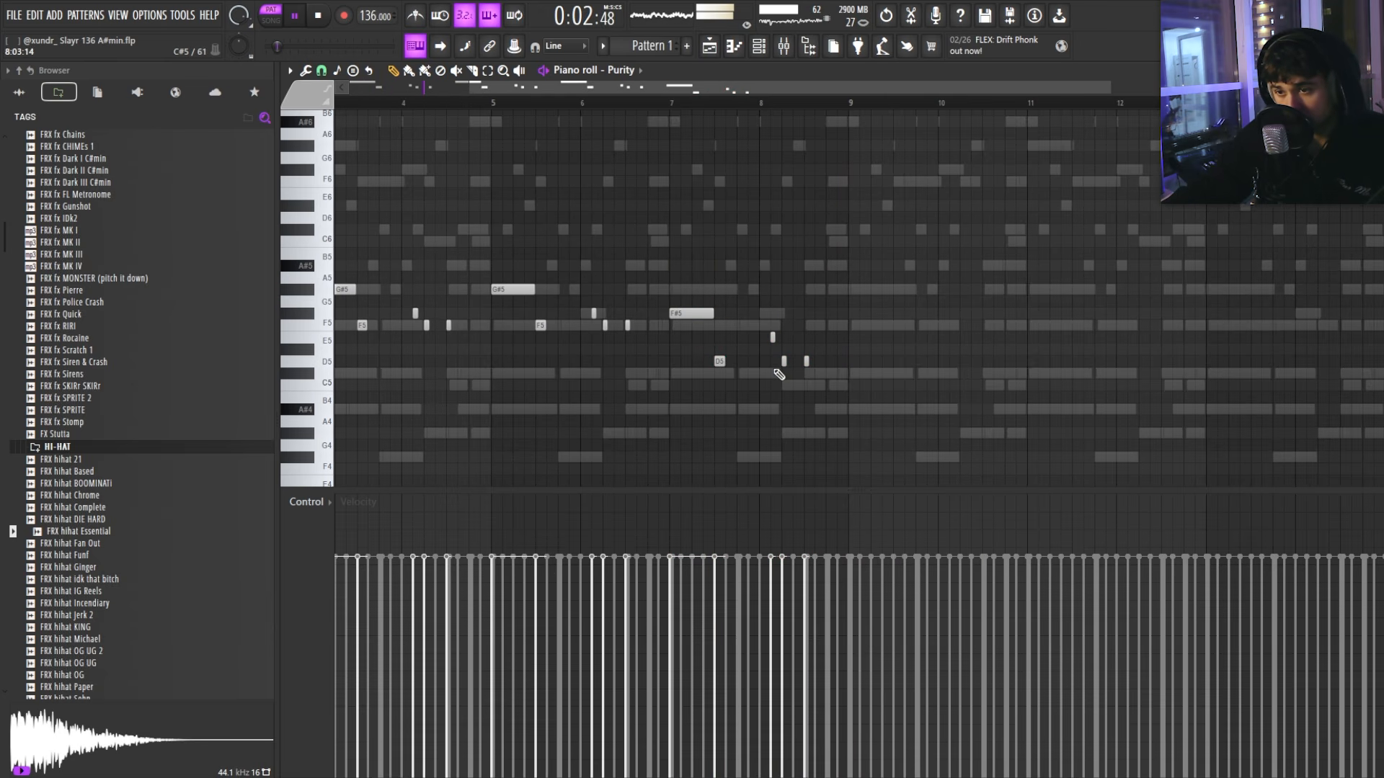
pyautogui.moveTo(807, 364); pyautogui.dragTo(808, 352)
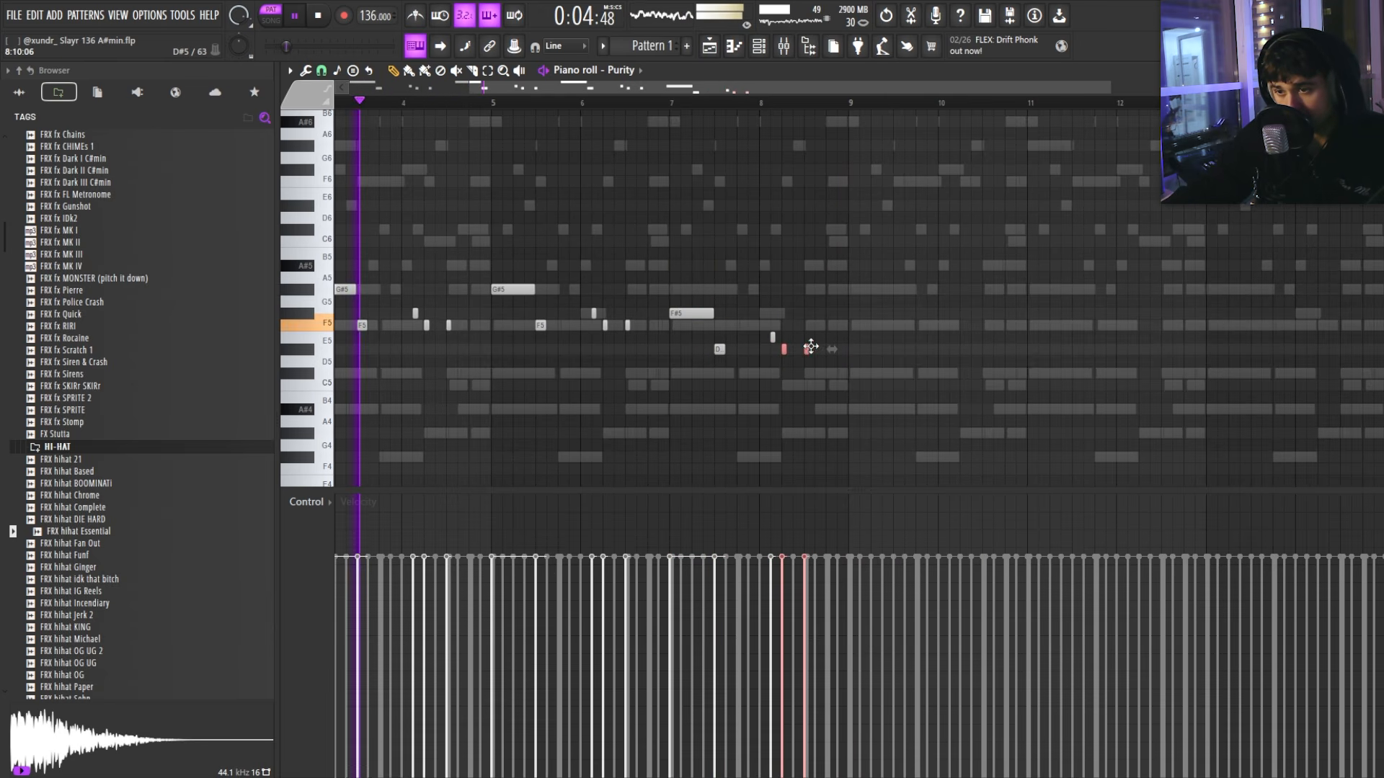
pyautogui.scroll(-2, 771, 328)
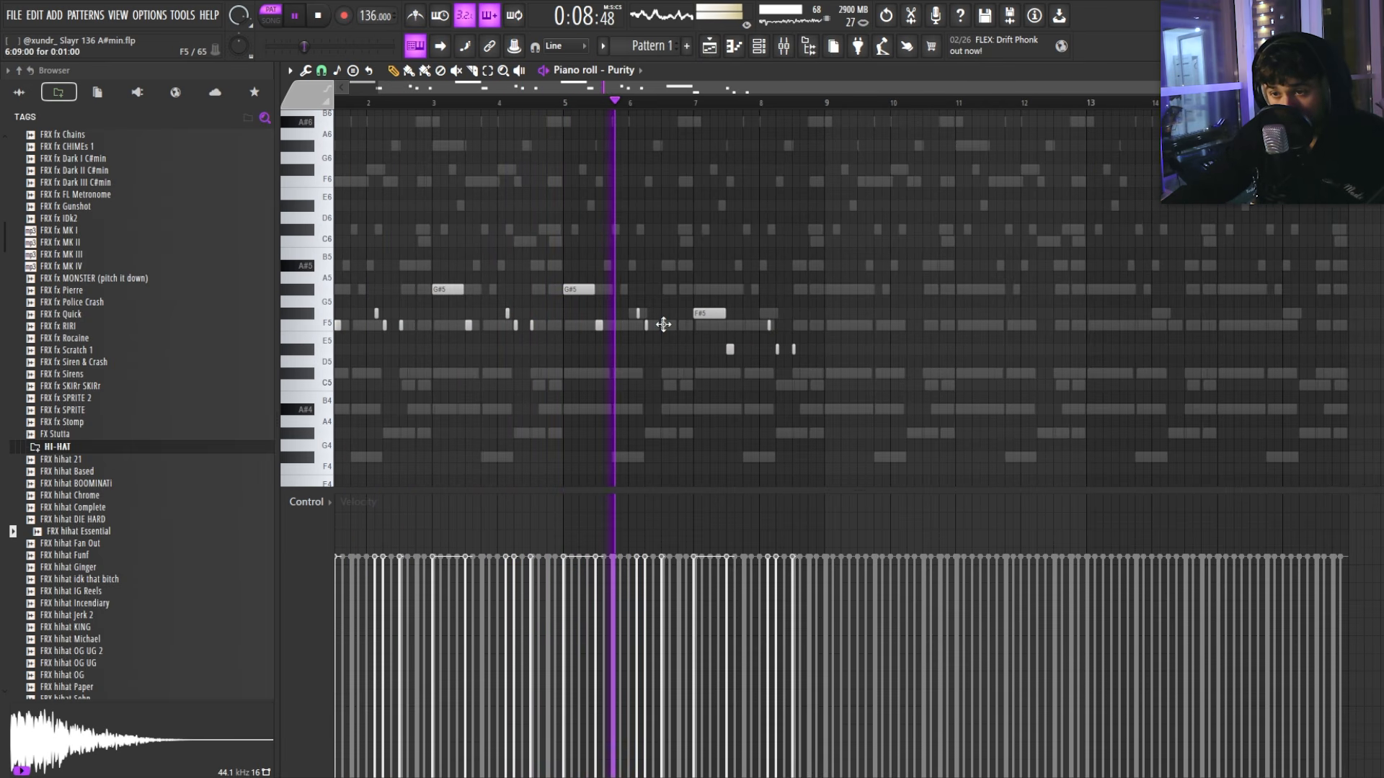
pyautogui.scroll(2, 692, 353)
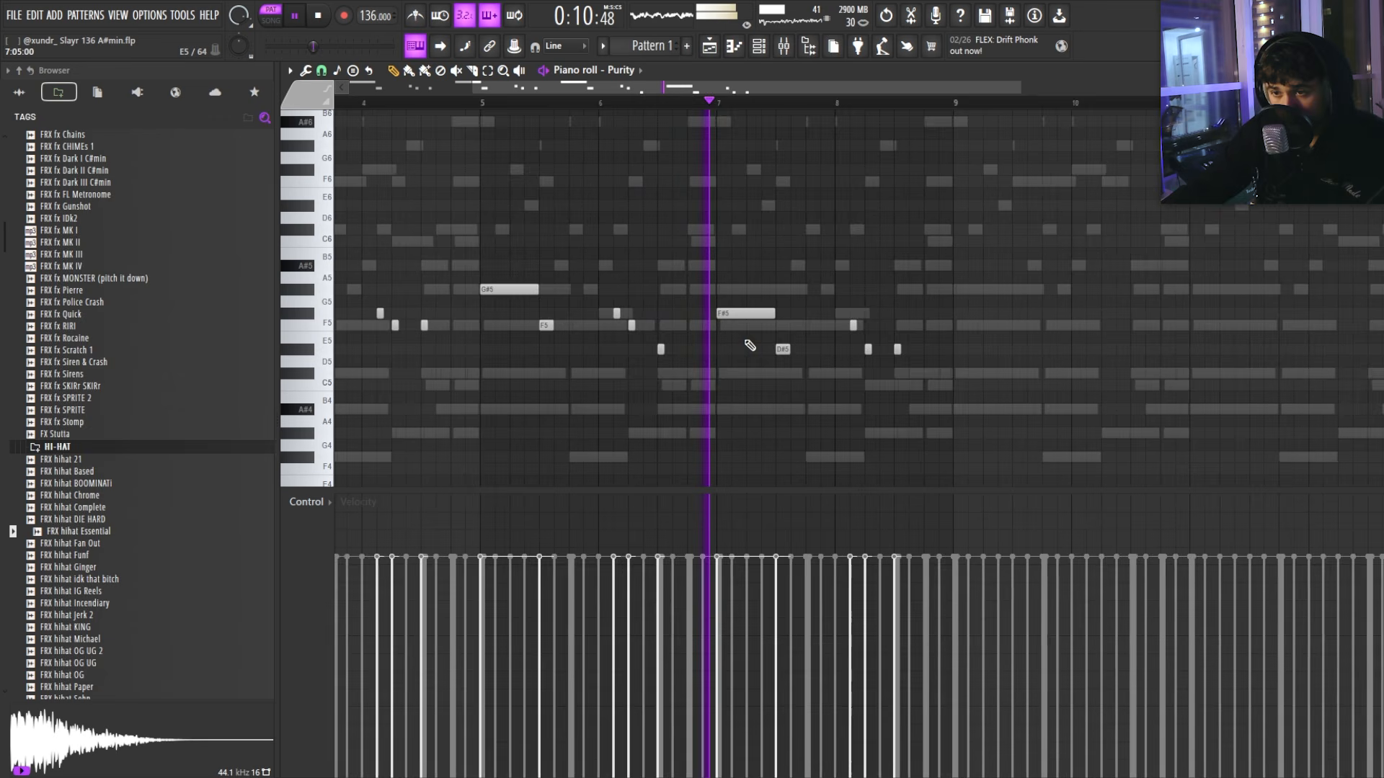
pyautogui.scroll(-2, 744, 367)
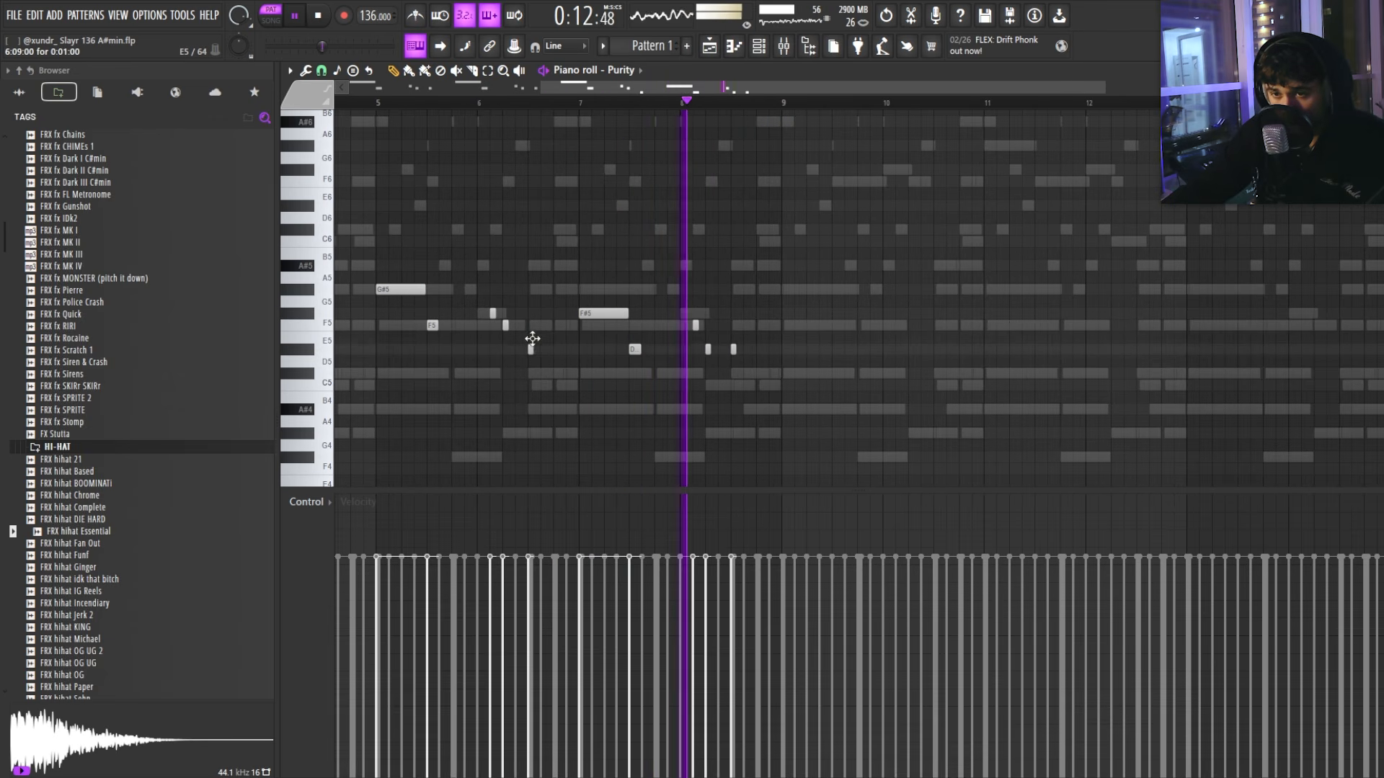
pyautogui.moveTo(532, 339); pyautogui.dragTo(532, 324)
# Step: Swap the F#5 and D#5 note pitches and lift the short C5 note to G#5
pyautogui.scroll(-2, 748, 343)
pyautogui.scroll(2, 743, 348)
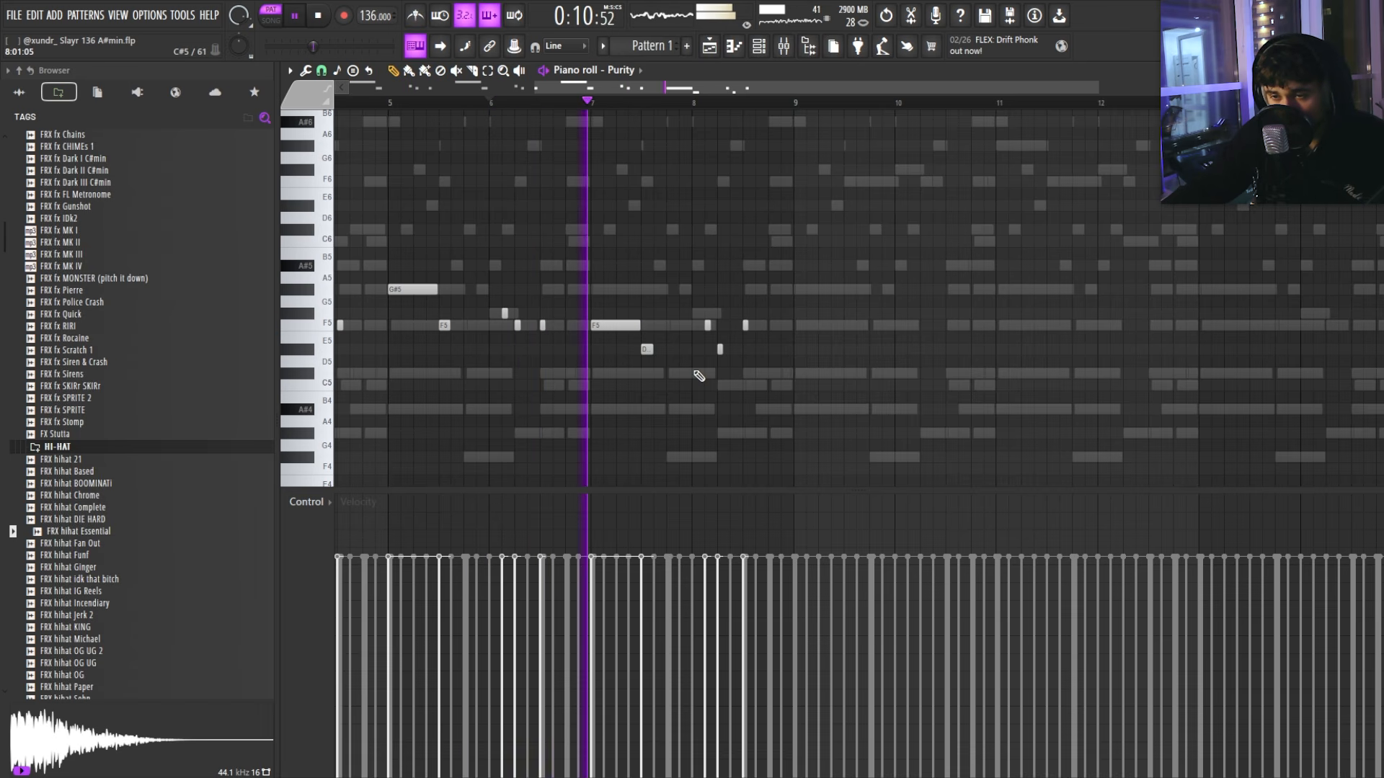
pyautogui.scroll(2, 717, 373)
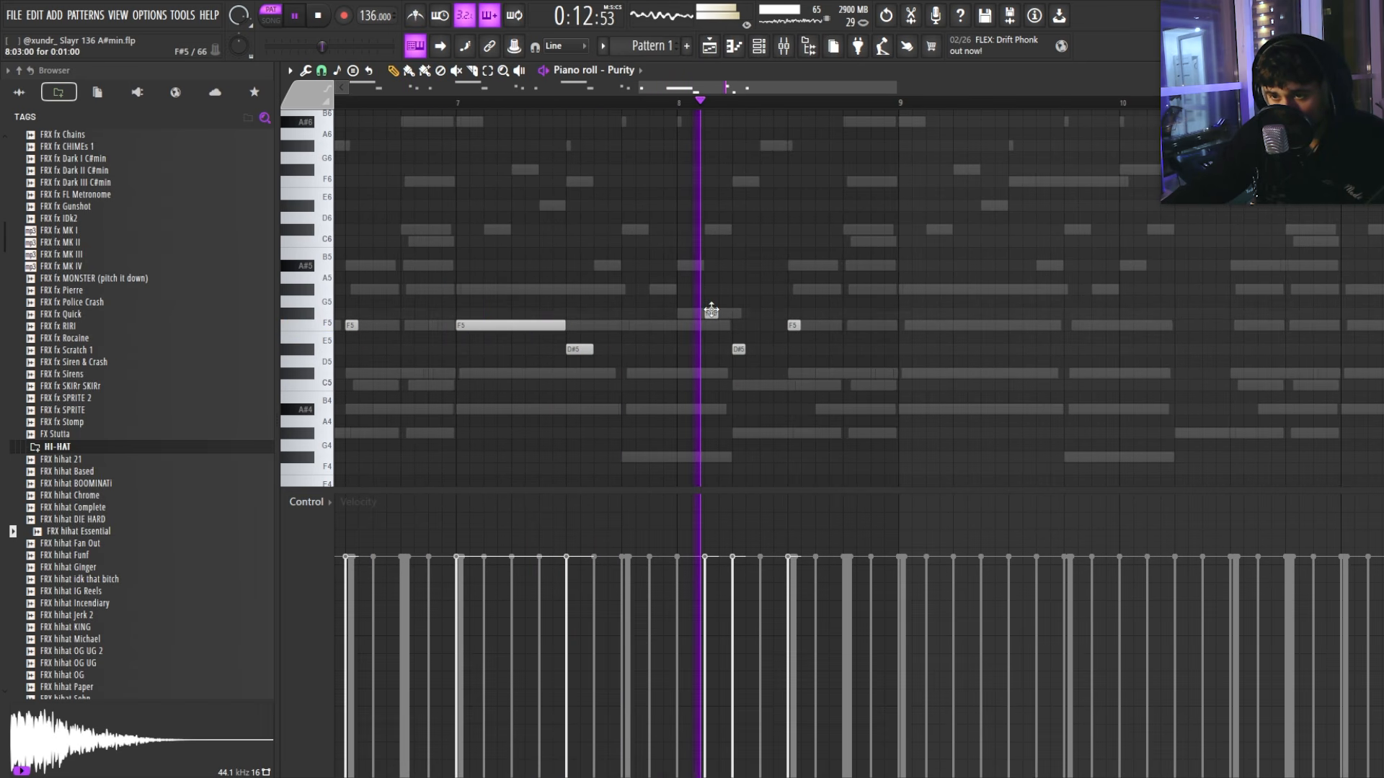
pyautogui.scroll(-2, 728, 331)
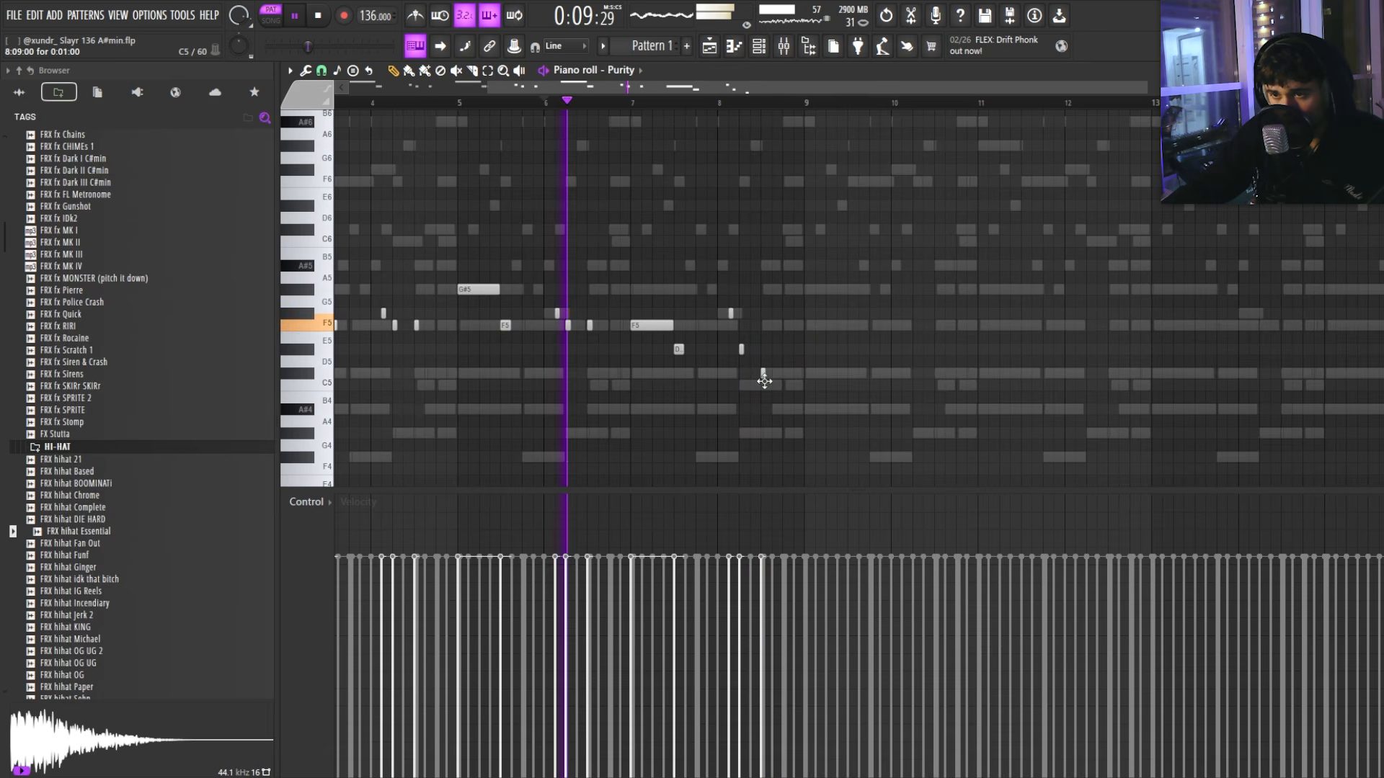
pyautogui.scroll(2, 767, 332)
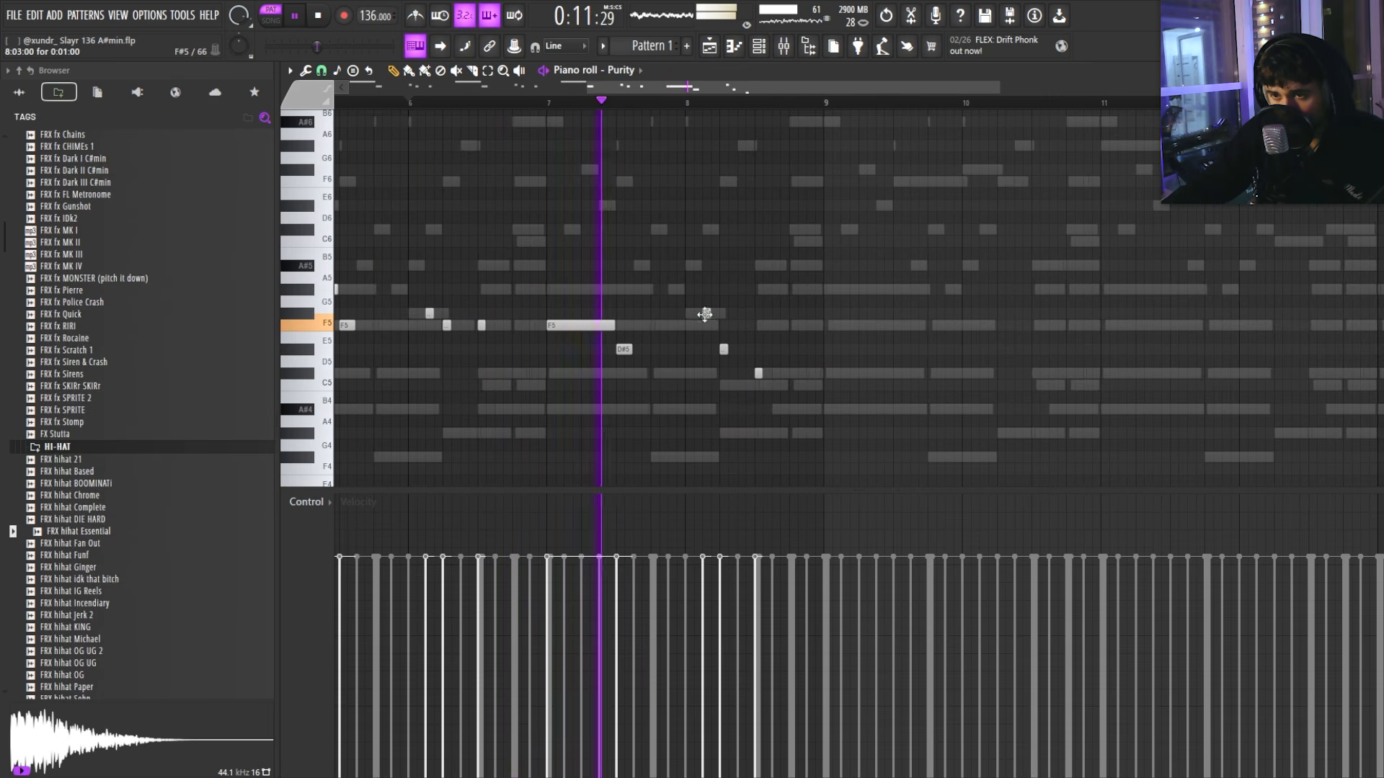
pyautogui.moveTo(706, 314)
pyautogui.mouseDown()
pyautogui.moveTo(705, 351)
pyautogui.moveTo(718, 310)
pyautogui.mouseUp()
pyautogui.scroll(-2, 726, 313)
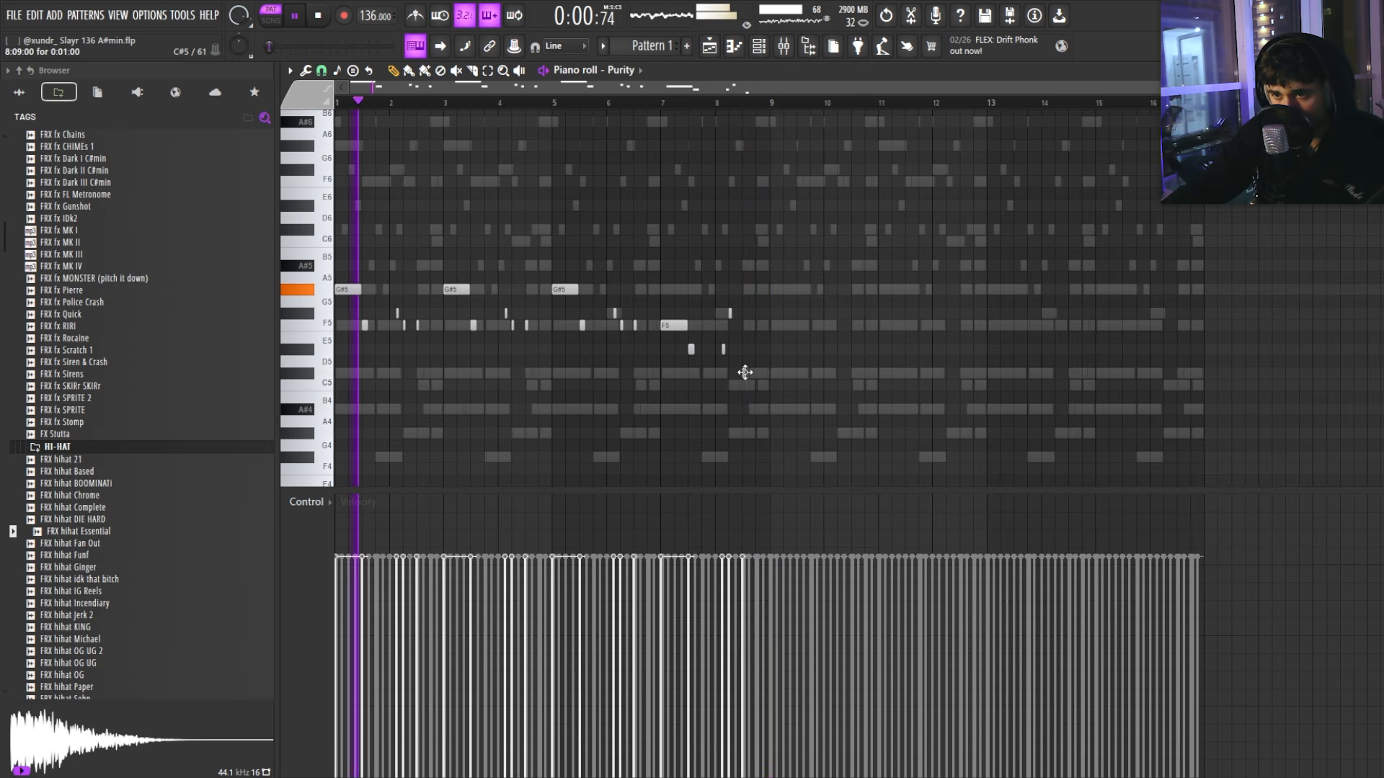
pyautogui.moveTo(741, 375); pyautogui.dragTo(743, 289)
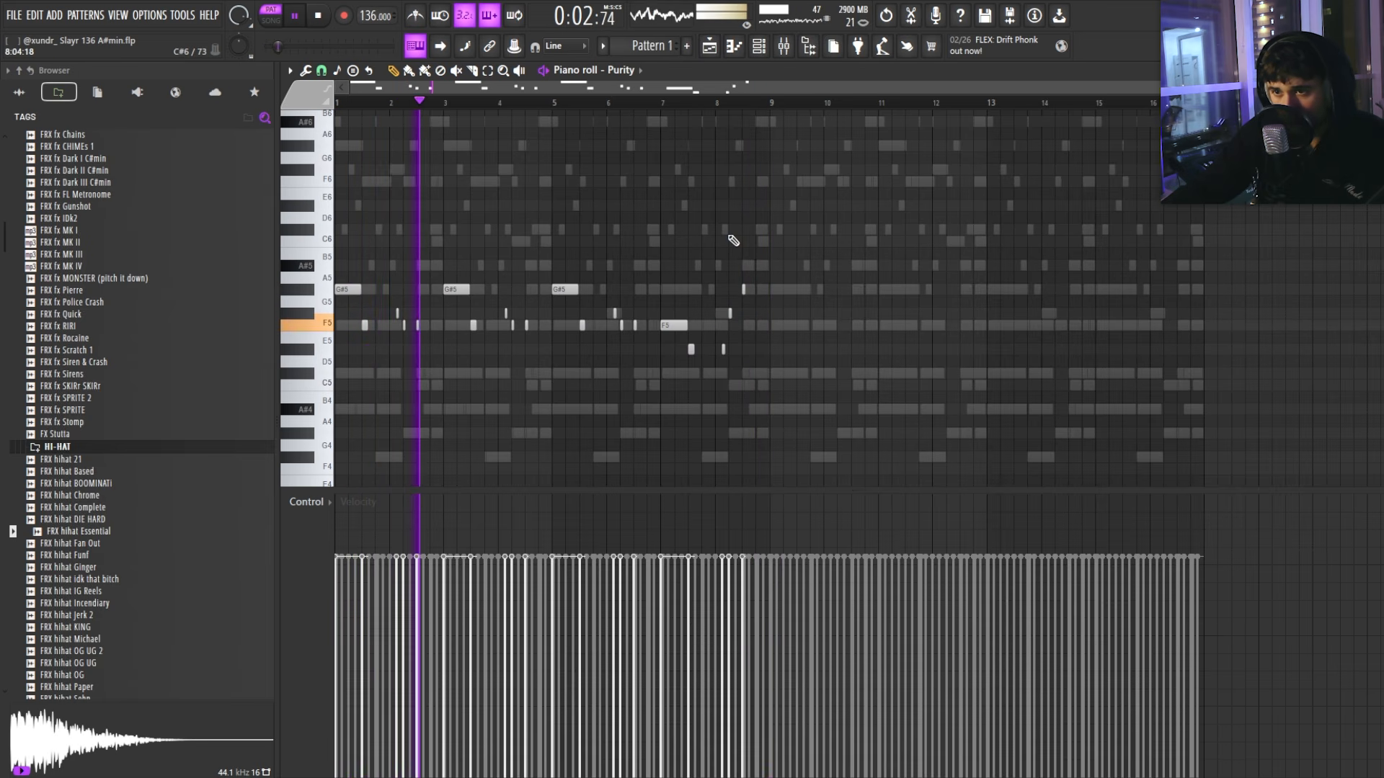
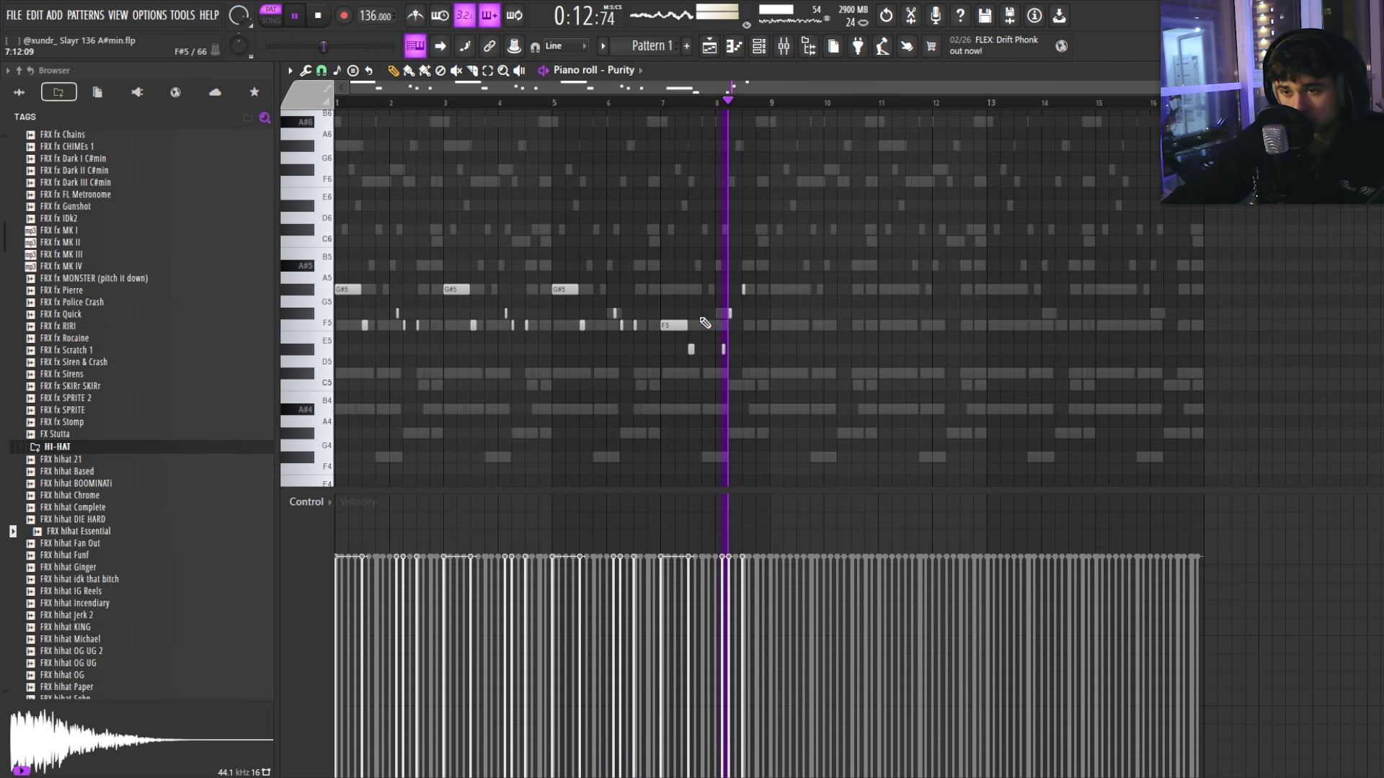
# Step: Move short bell notes: D#5 up to G#5, F#5 up to A#5, and several G#5 notes down to F5 near bar 8.5
pyautogui.moveTo(690, 350); pyautogui.dragTo(689, 289)
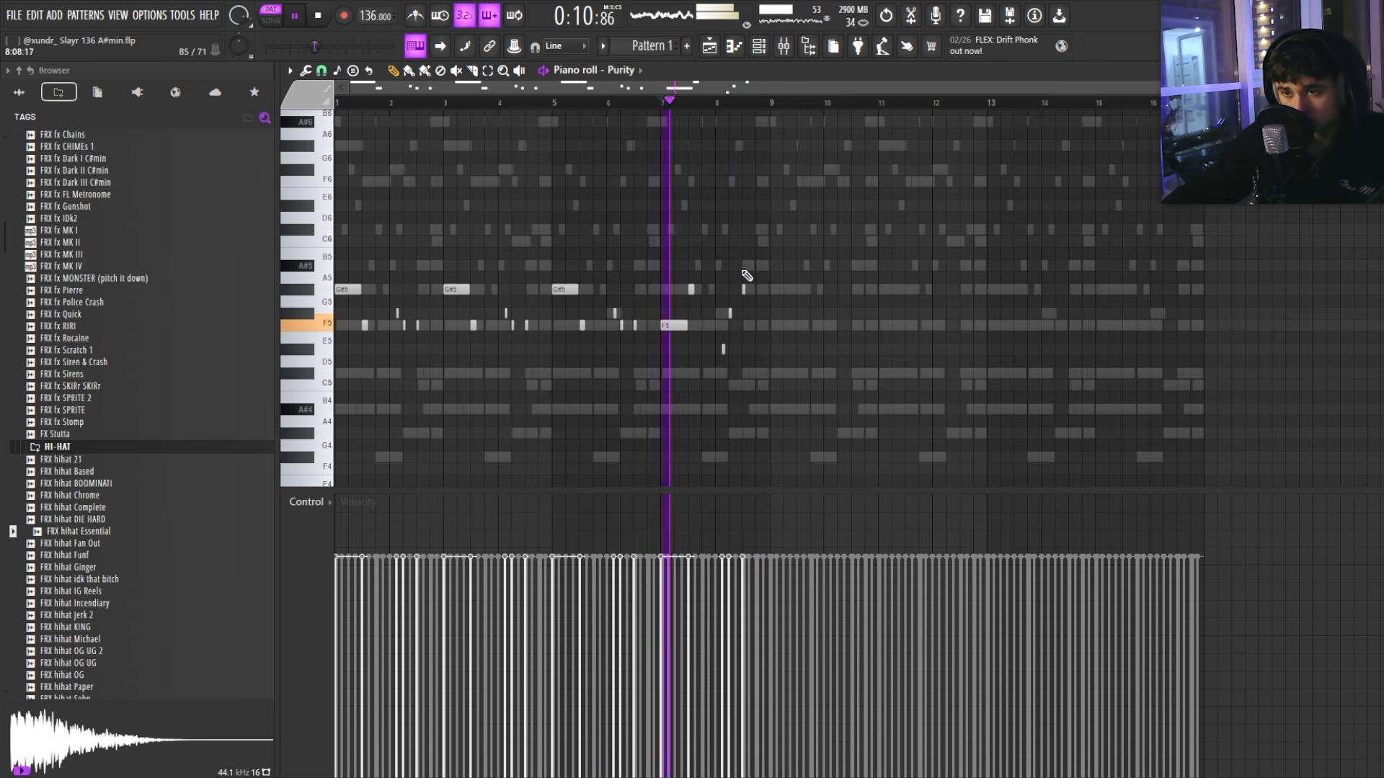
pyautogui.scroll(4, 747, 276)
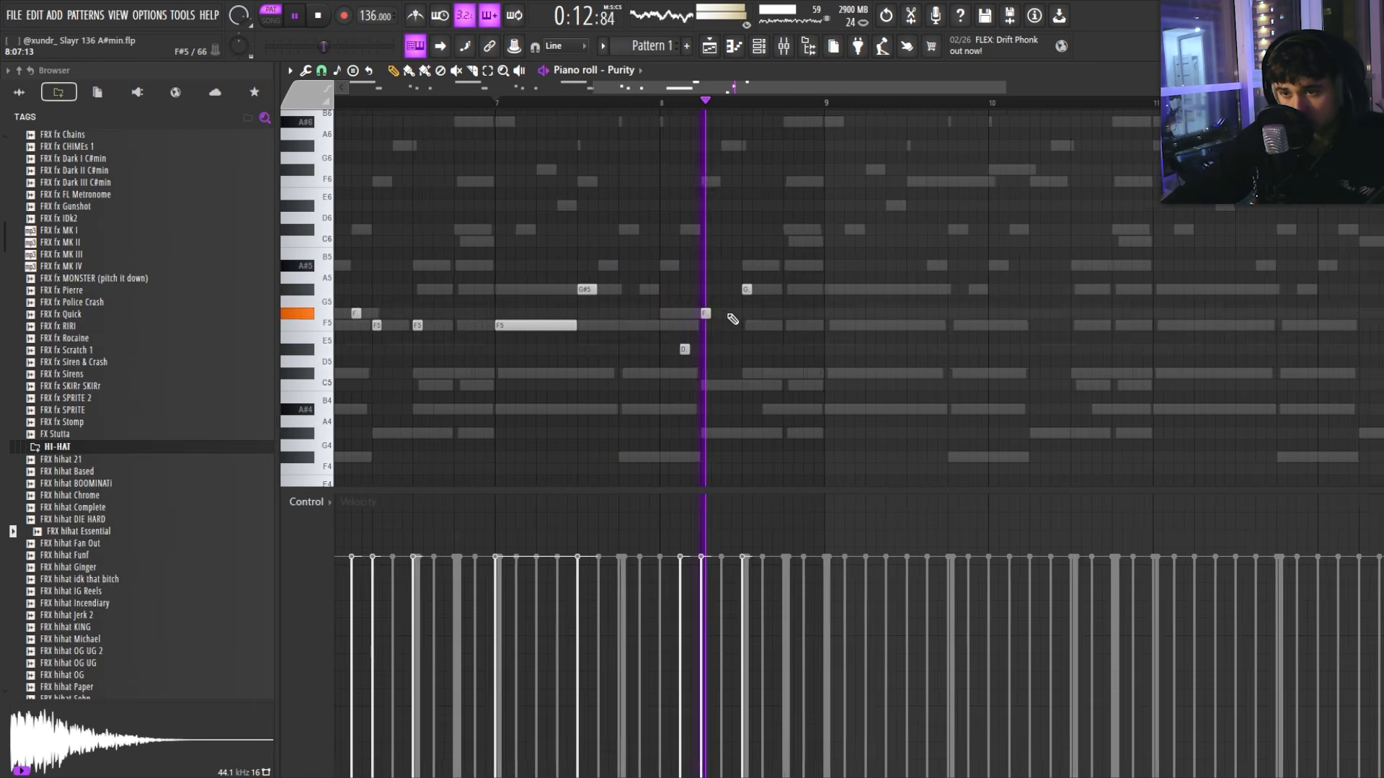
pyautogui.scroll(-5, 750, 326)
pyautogui.scroll(4, 756, 329)
pyautogui.moveTo(706, 292); pyautogui.dragTo(706, 332)
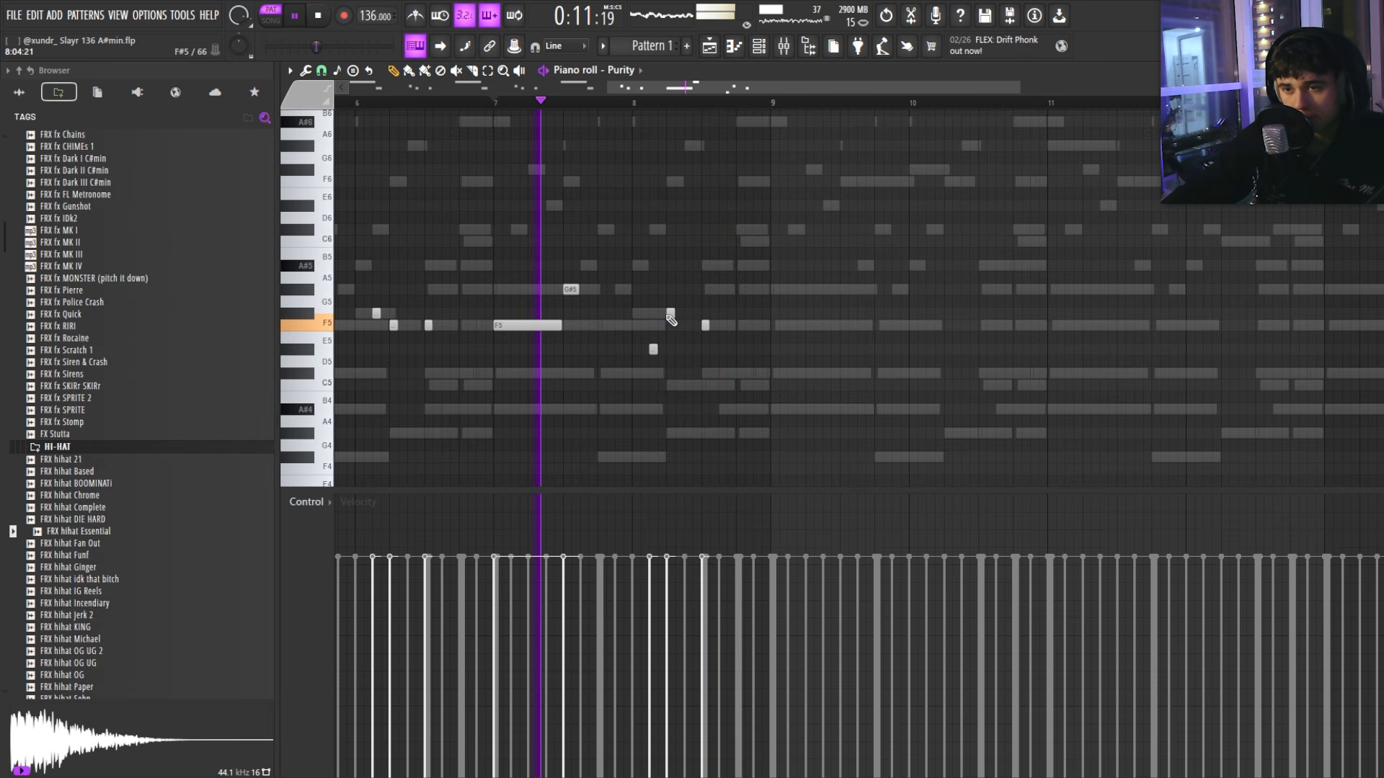
pyautogui.moveTo(670, 315); pyautogui.dragTo(670, 266)
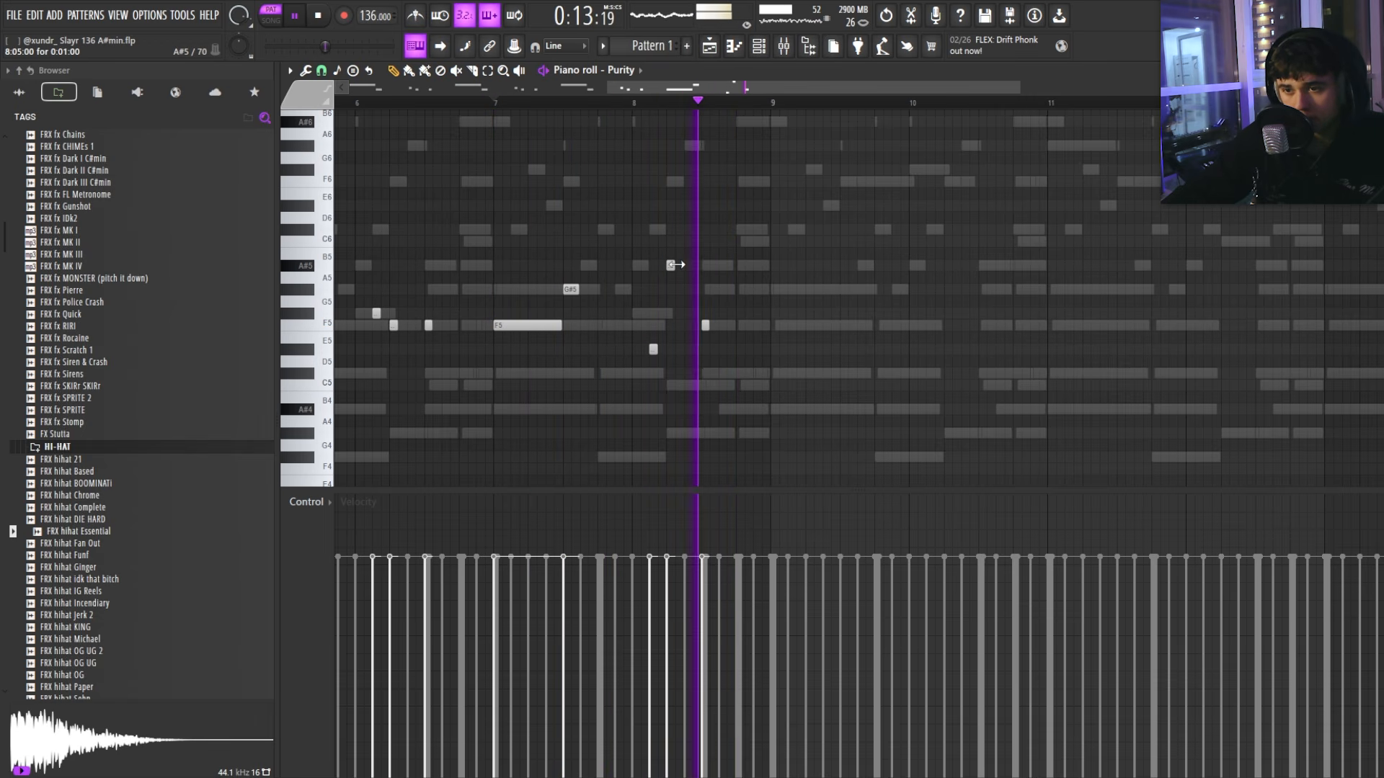
pyautogui.moveTo(705, 325); pyautogui.dragTo(704, 289)
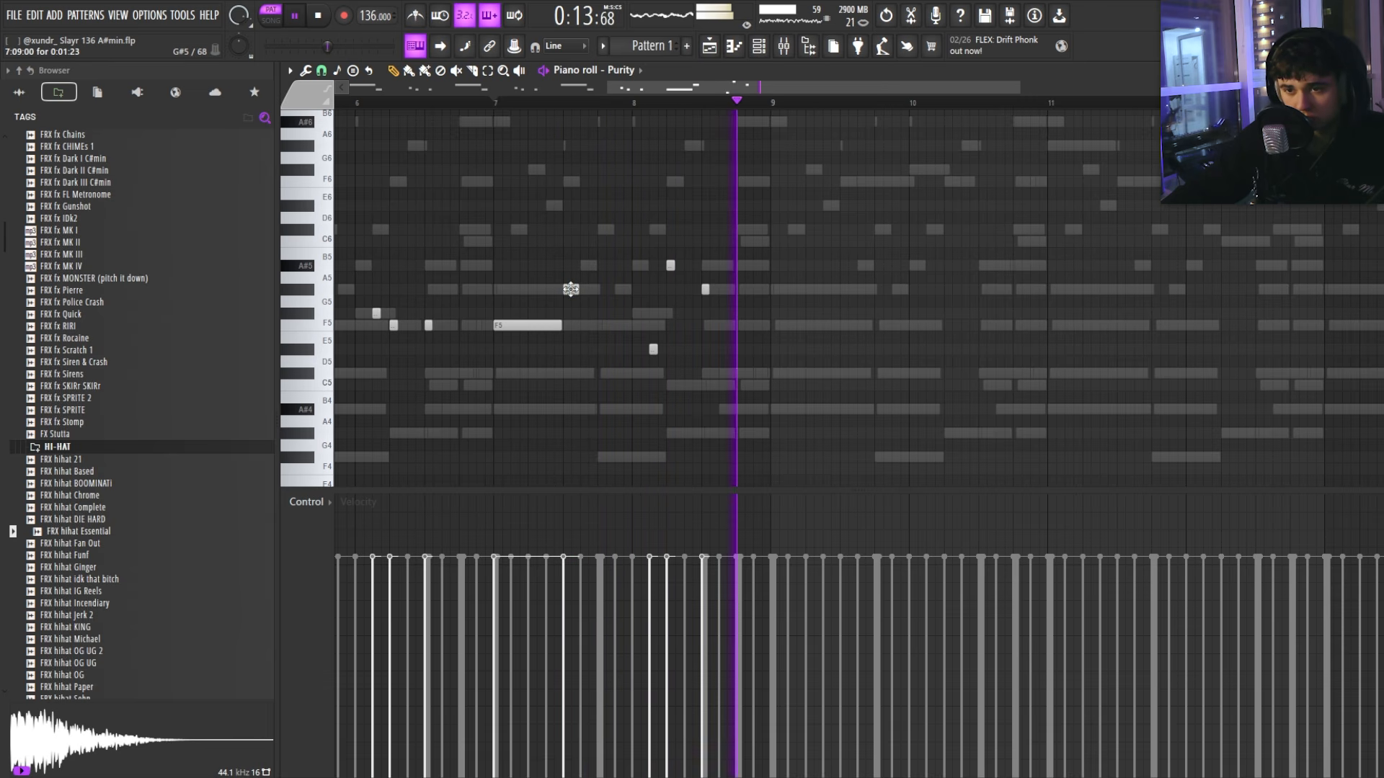
pyautogui.moveTo(571, 289)
pyautogui.mouseDown()
pyautogui.moveTo(571, 325)
pyautogui.moveTo(574, 313)
pyautogui.mouseUp()
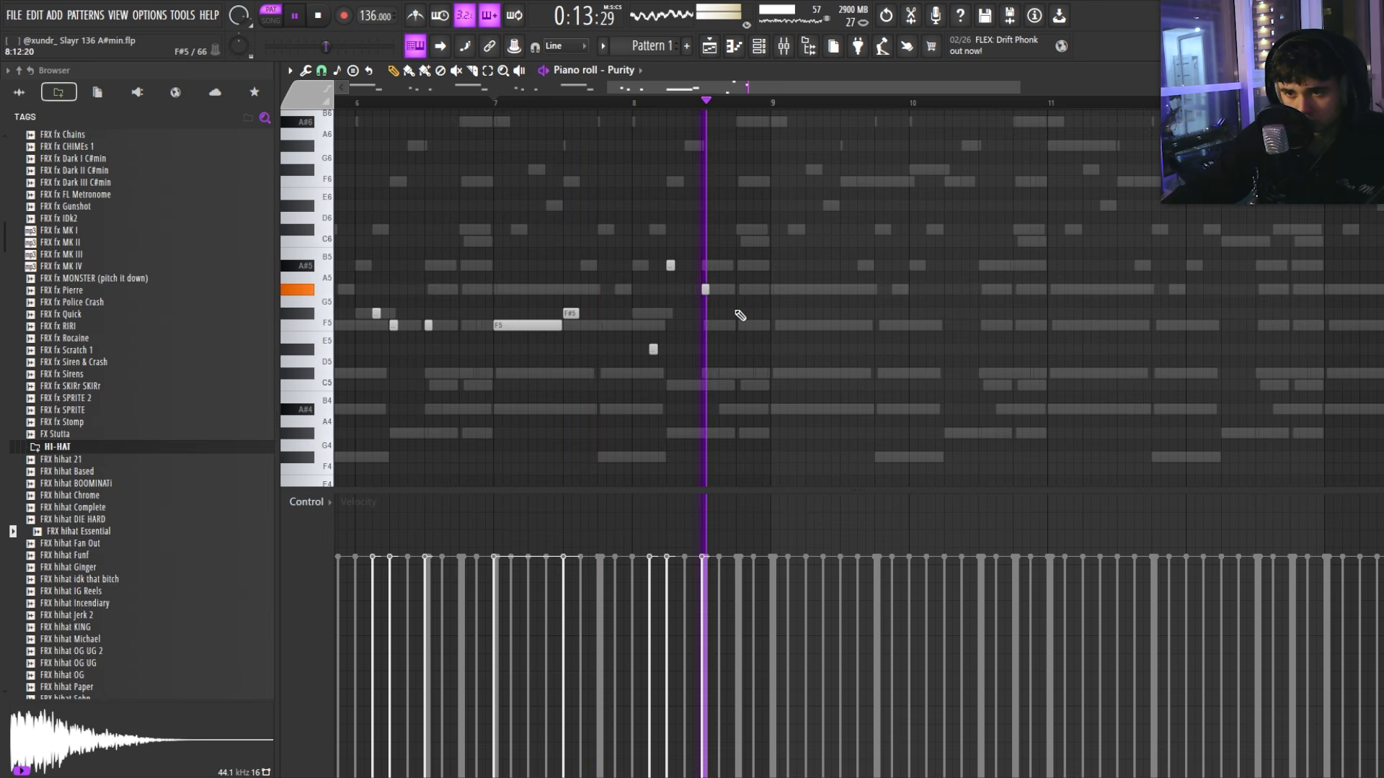
pyautogui.moveTo(705, 289); pyautogui.dragTo(705, 325)
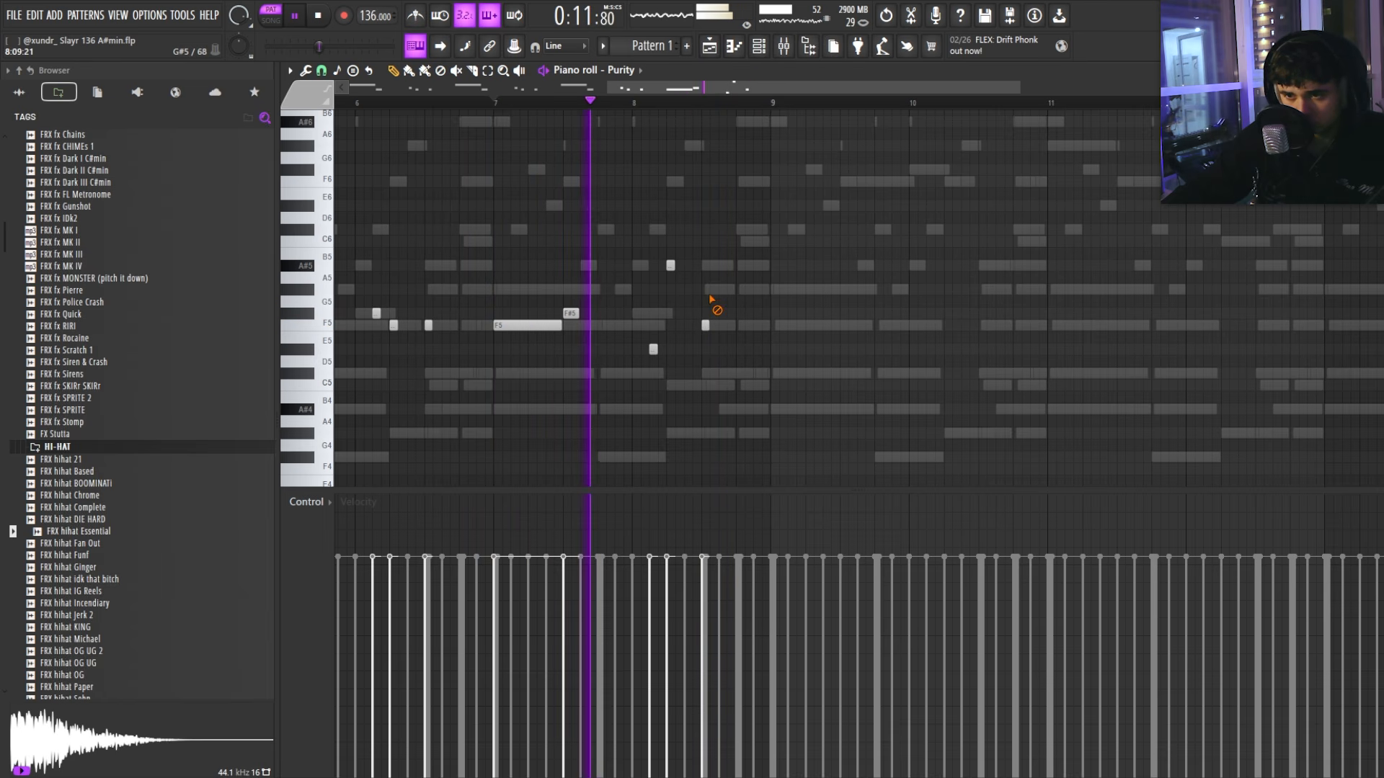
# Step: Select bars 1–9 of the bell melody and close the piano roll
pyautogui.scroll(-3, 713, 288)
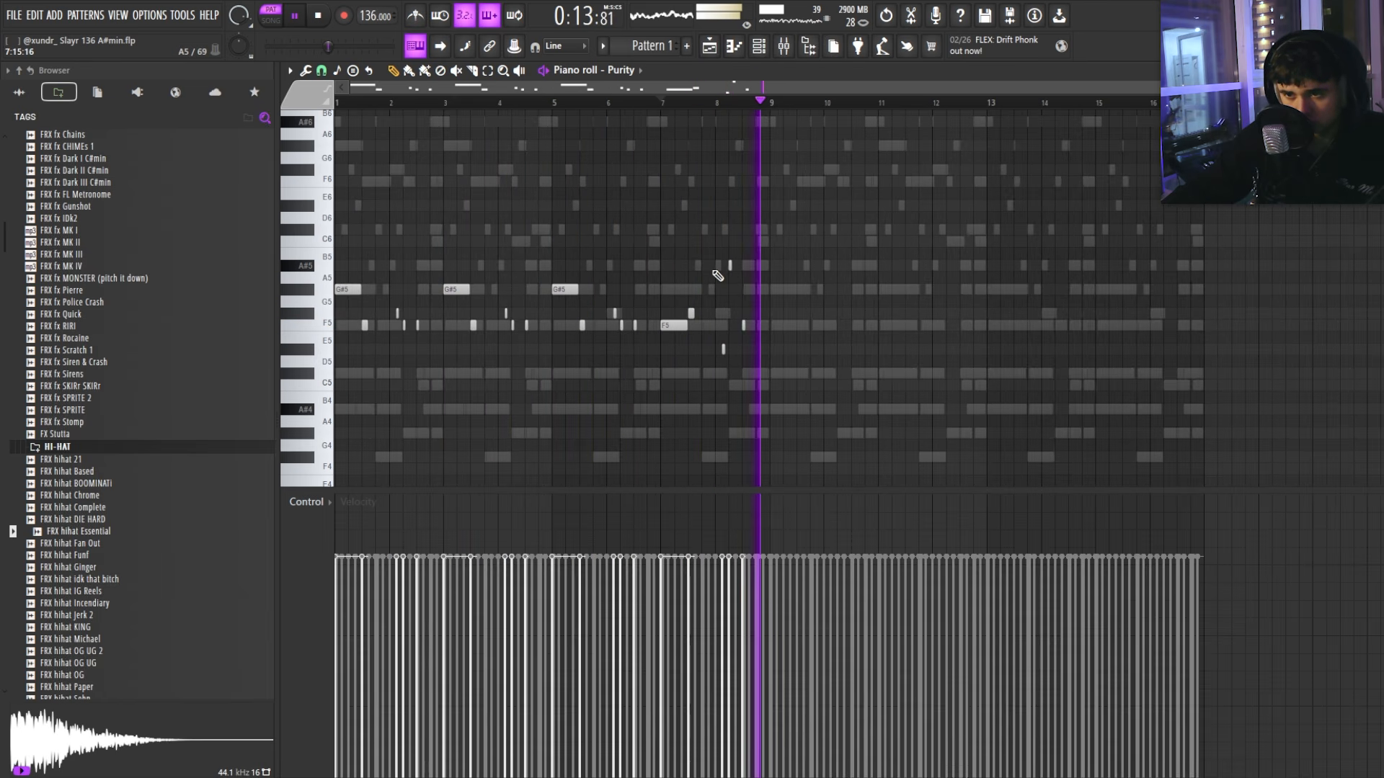
pyautogui.moveTo(772, 103); pyautogui.dragTo(336, 103)
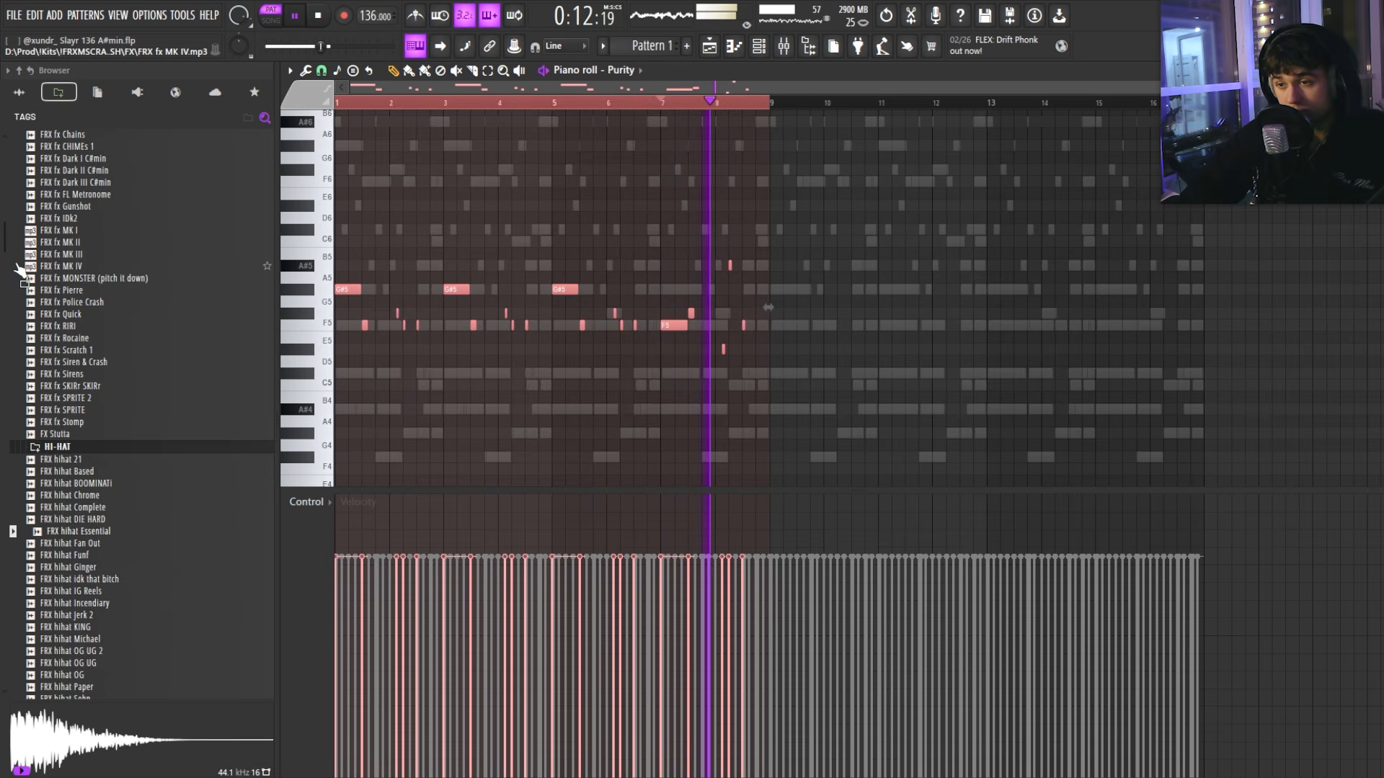
pyautogui.press('F7')
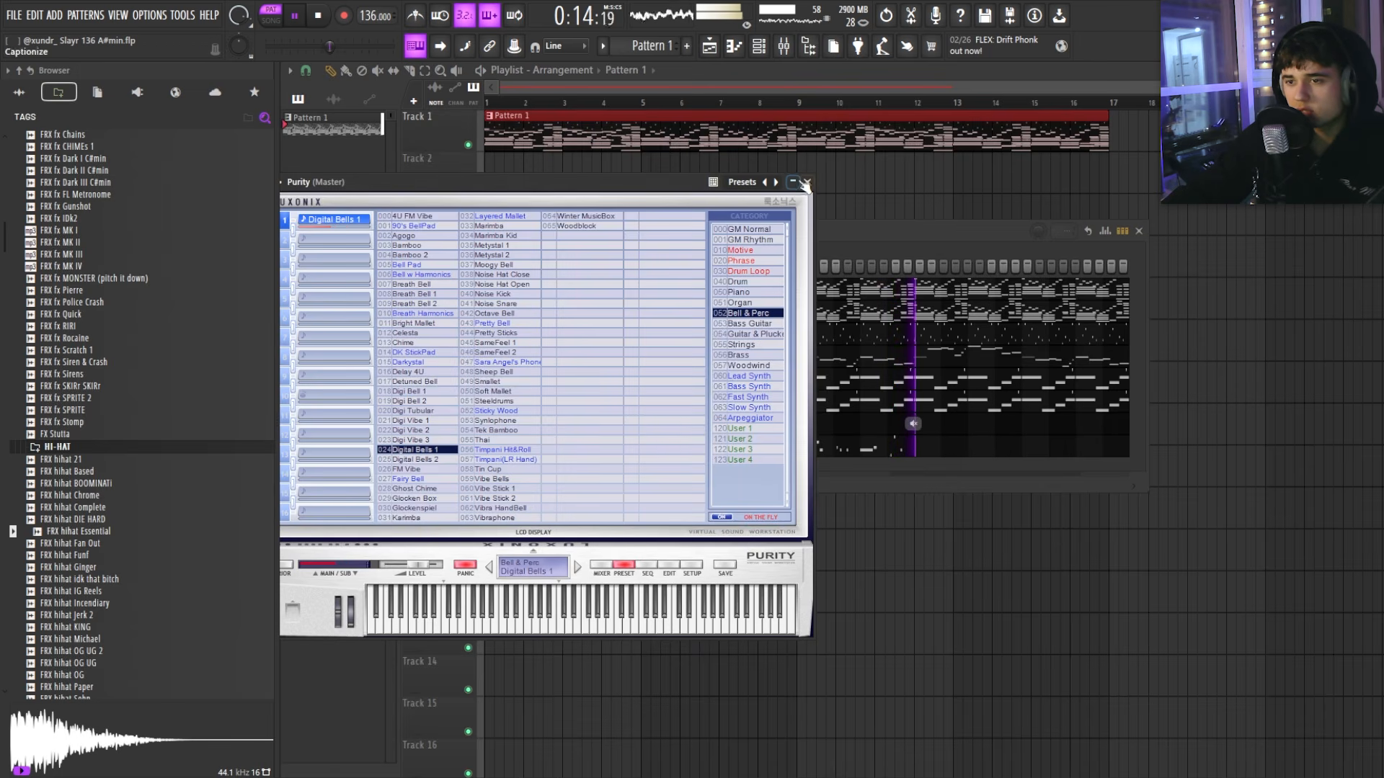
# Step: Close the Purity window, reposition the Channel rack, and bring up the add-channel instrument list
pyautogui.click(806, 182)
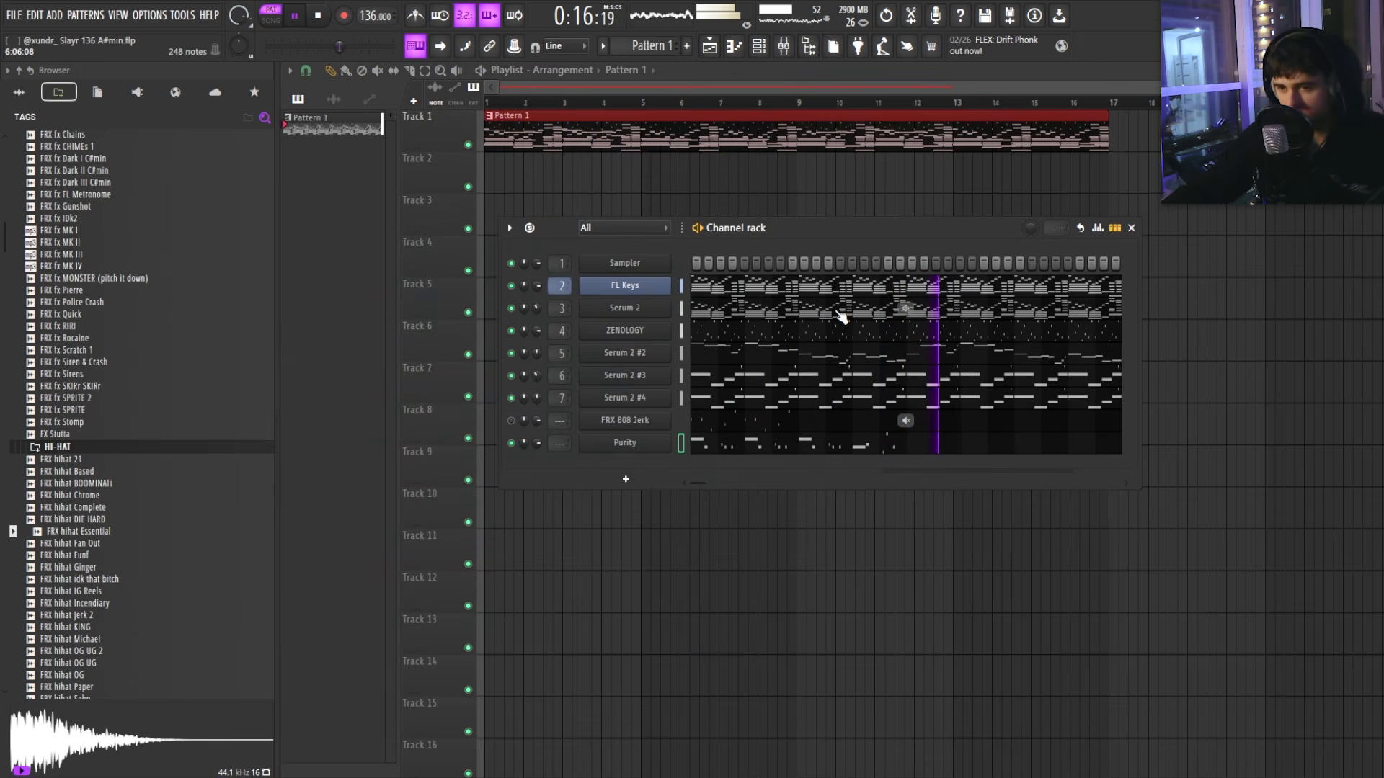
pyautogui.moveTo(774, 228)
pyautogui.mouseDown()
pyautogui.moveTo(803, 228)
pyautogui.moveTo(749, 219)
pyautogui.mouseUp()
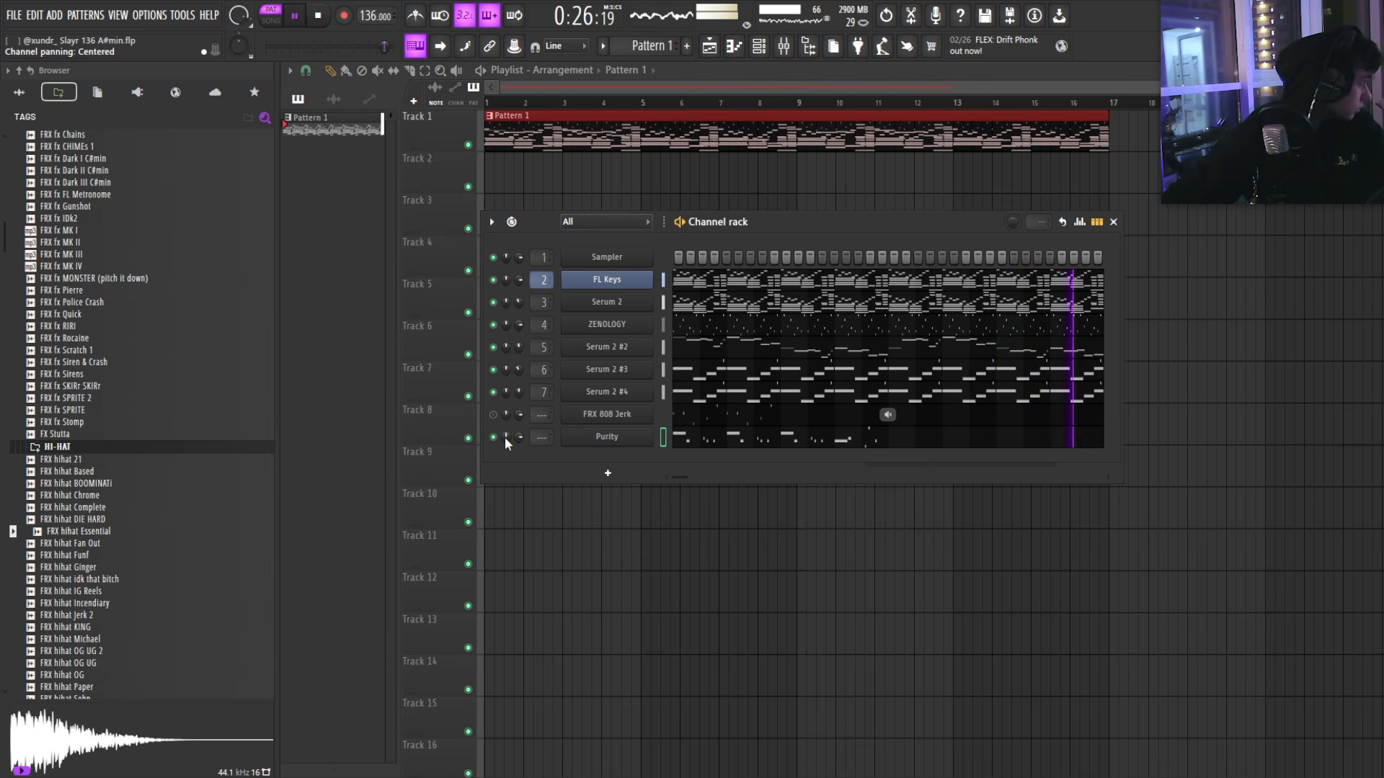
pyautogui.click(614, 477)
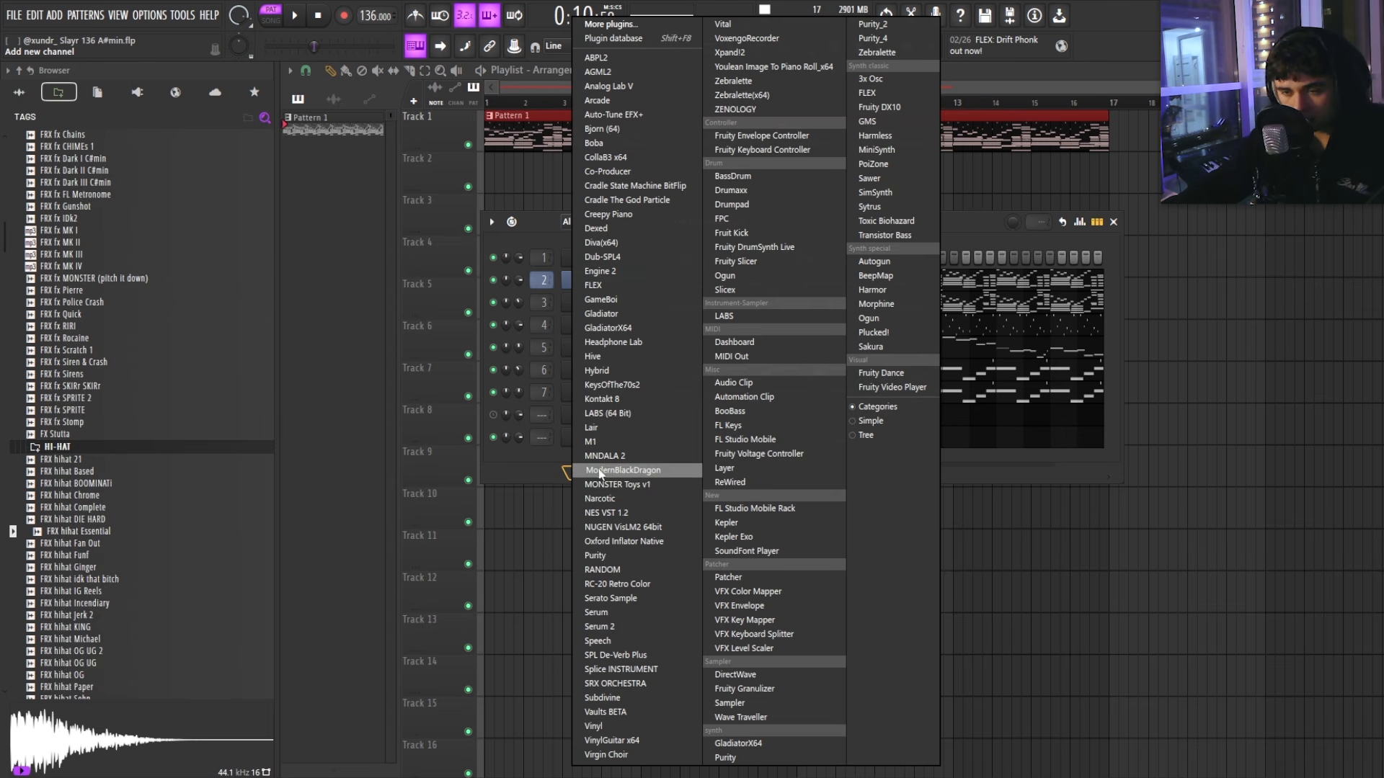
# Step: Add a 3x Osc with oscillator 3 phase at -97%, move it up two rows, and load ShaperBox 3
pyautogui.click(870, 78)
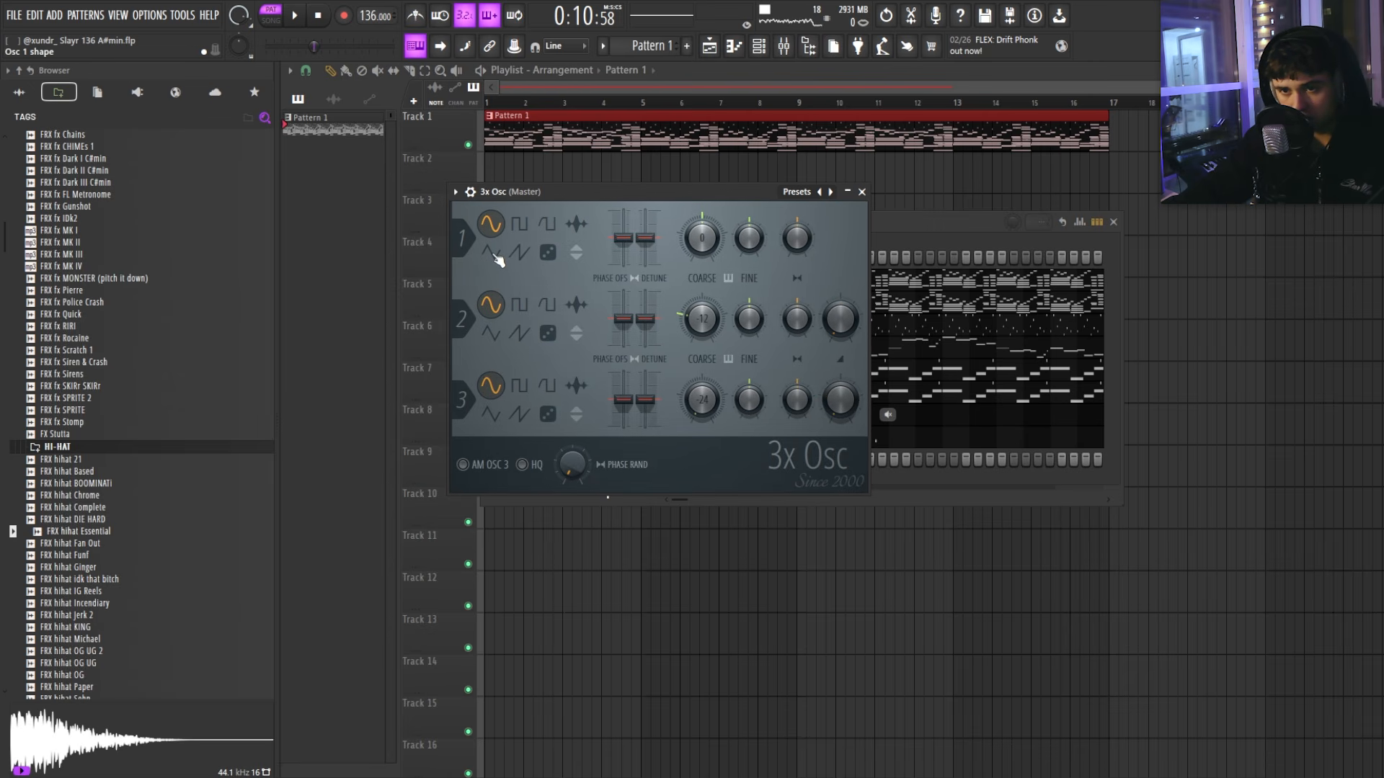
pyautogui.moveTo(548, 198); pyautogui.dragTo(536, 200)
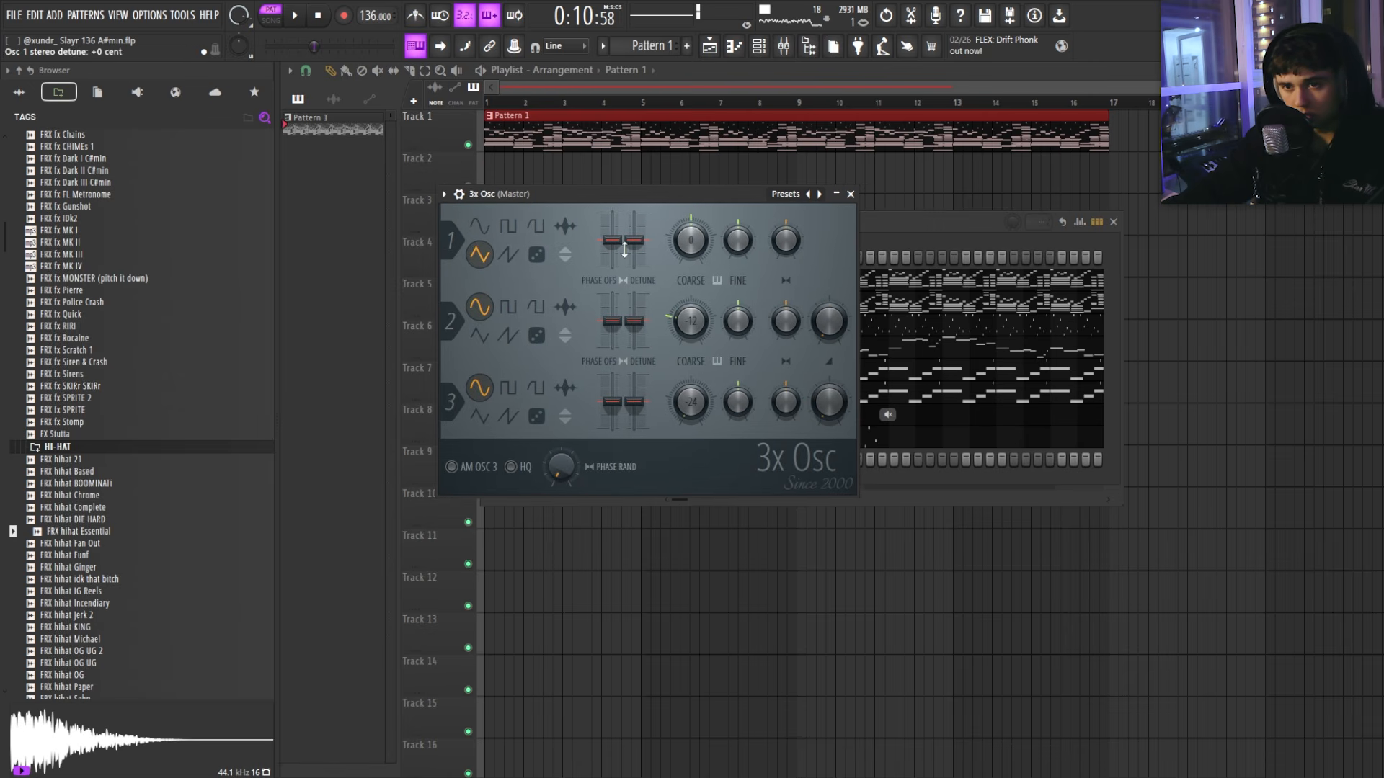
pyautogui.moveTo(742, 196); pyautogui.dragTo(720, 200)
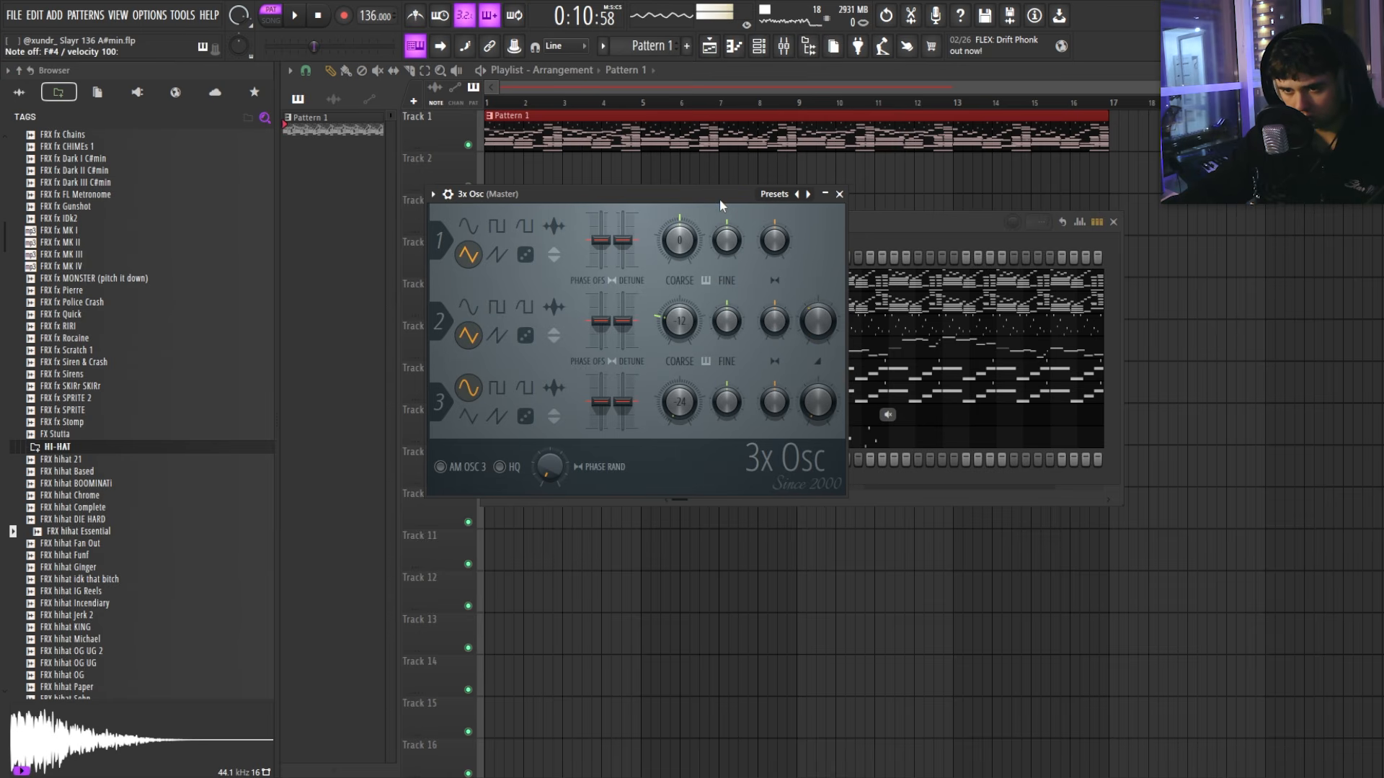
pyautogui.moveTo(521, 403); pyautogui.dragTo(521, 429)
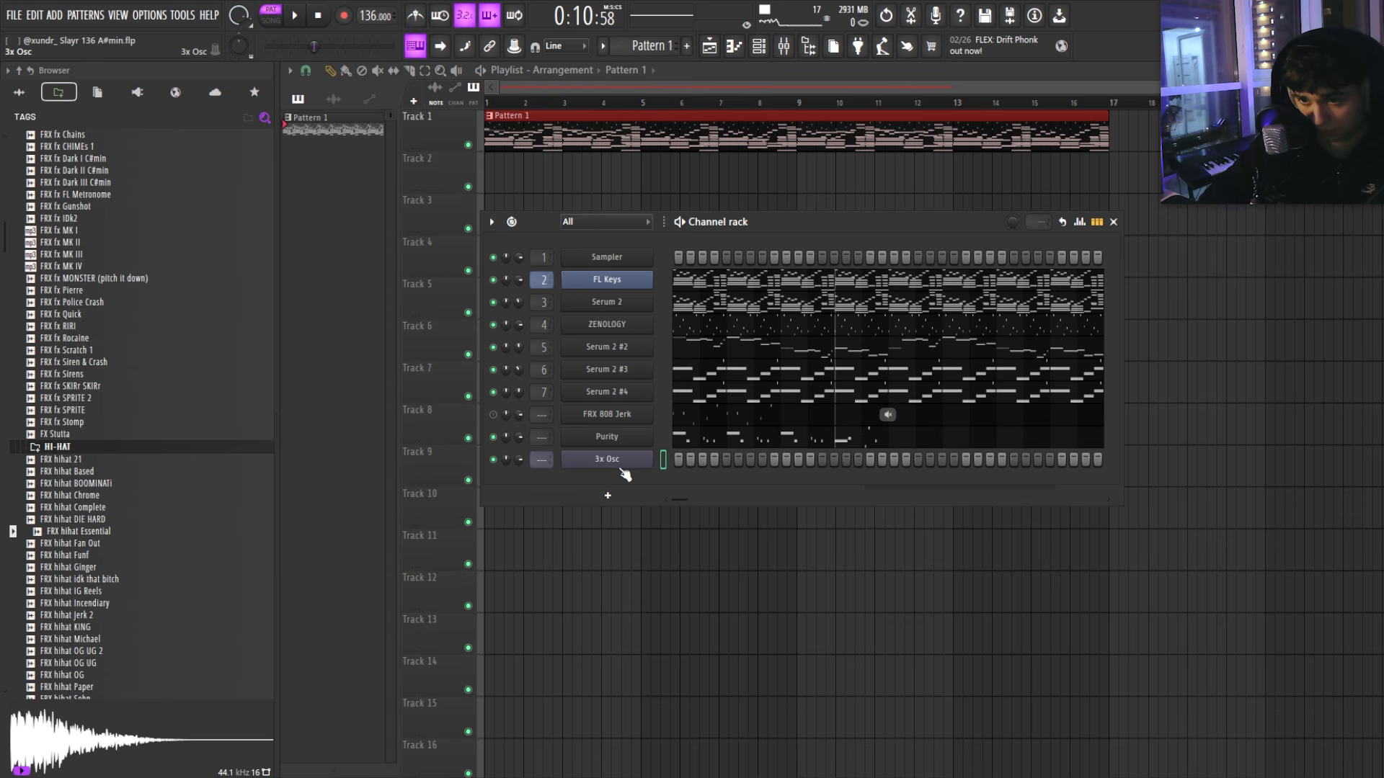
pyautogui.hotkey('alt', 'Up')
pyautogui.hotkey('alt', 'Up')
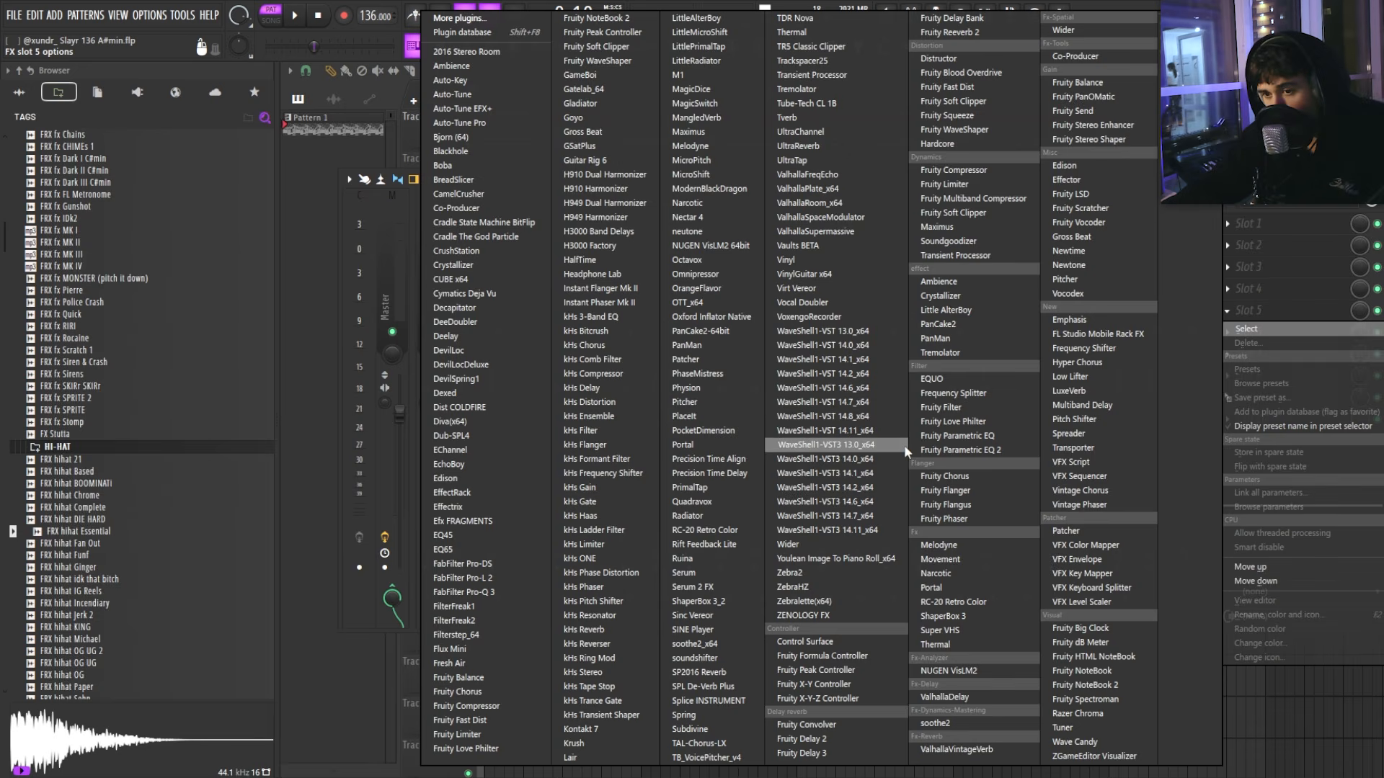
pyautogui.click(865, 550)
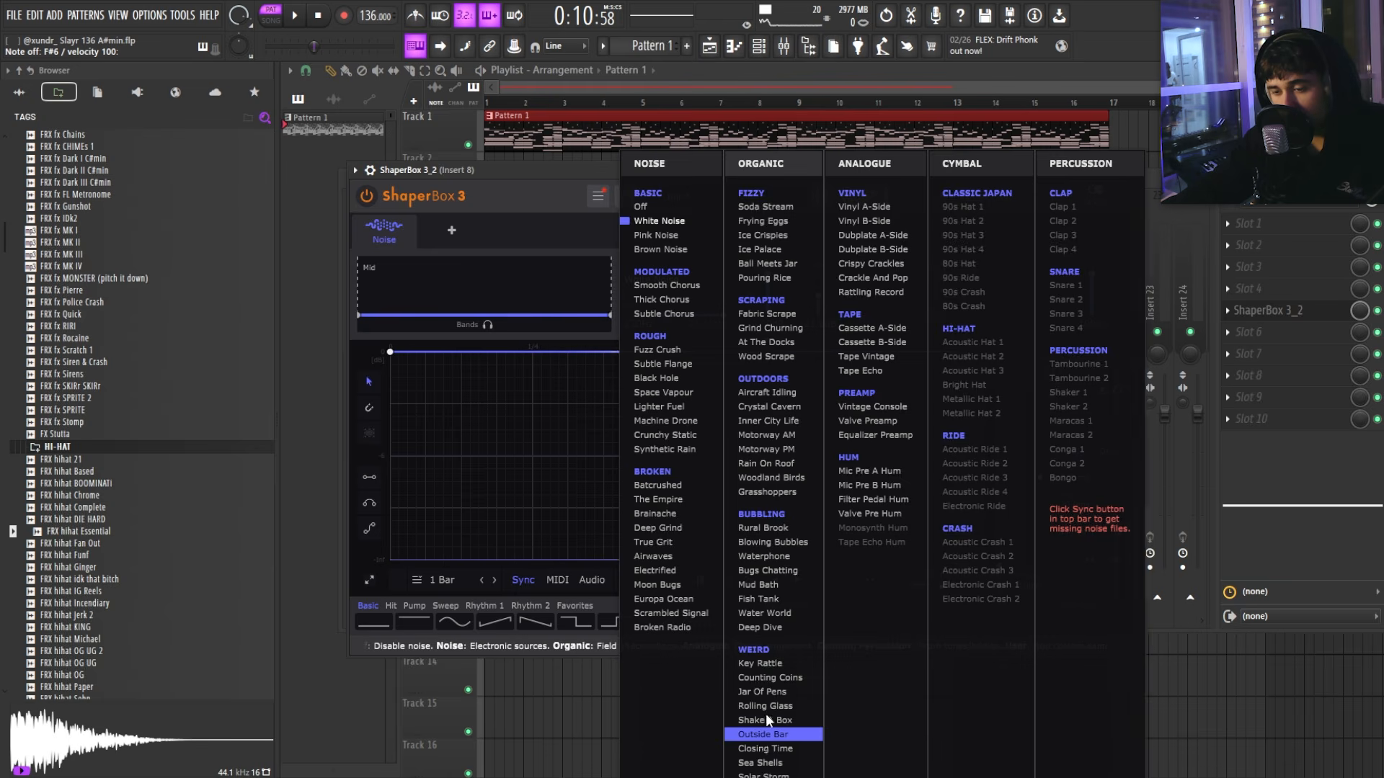
# Step: Set ShaperBox noise to Outside Bar and add ValhallaVintageVerb in slot 6 with about 1.22 s decay
pyautogui.click(765, 713)
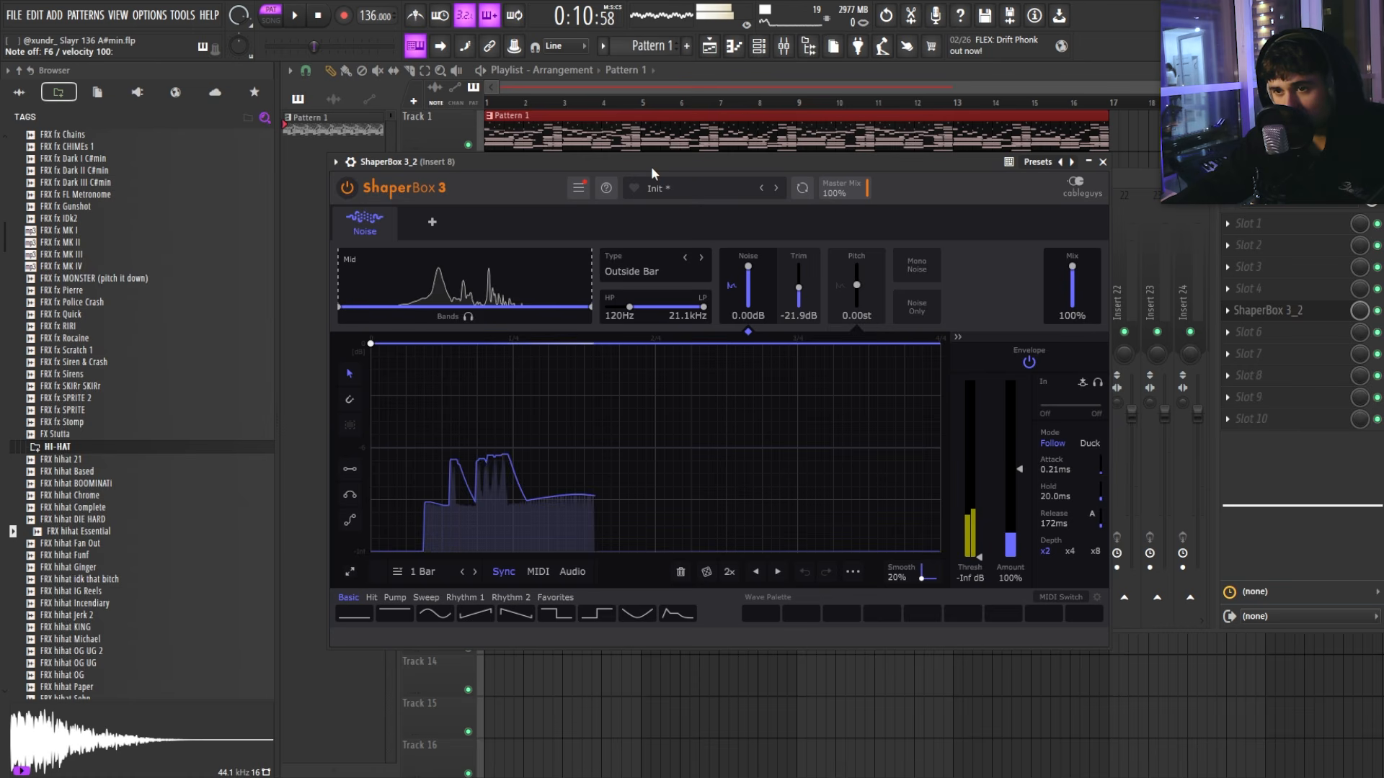
pyautogui.click(1250, 331)
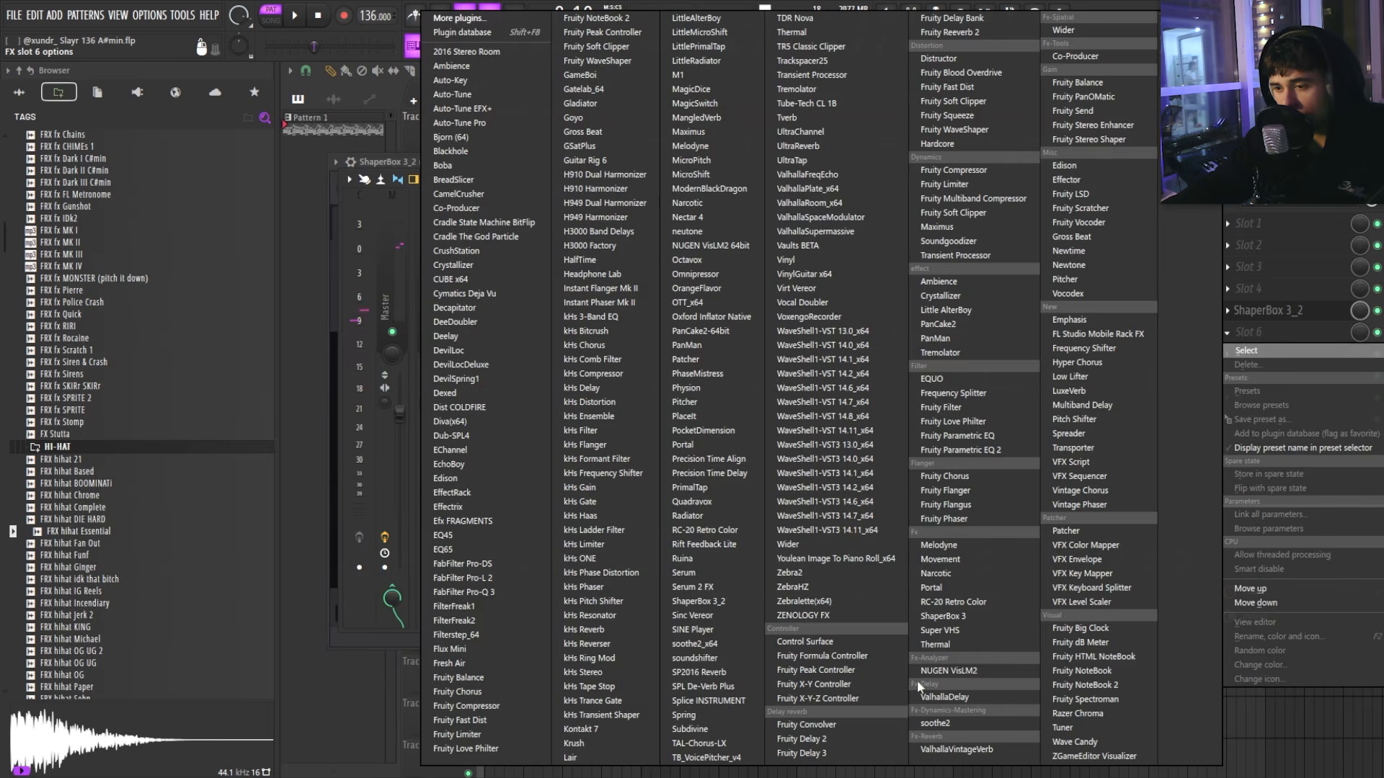
pyautogui.click(956, 750)
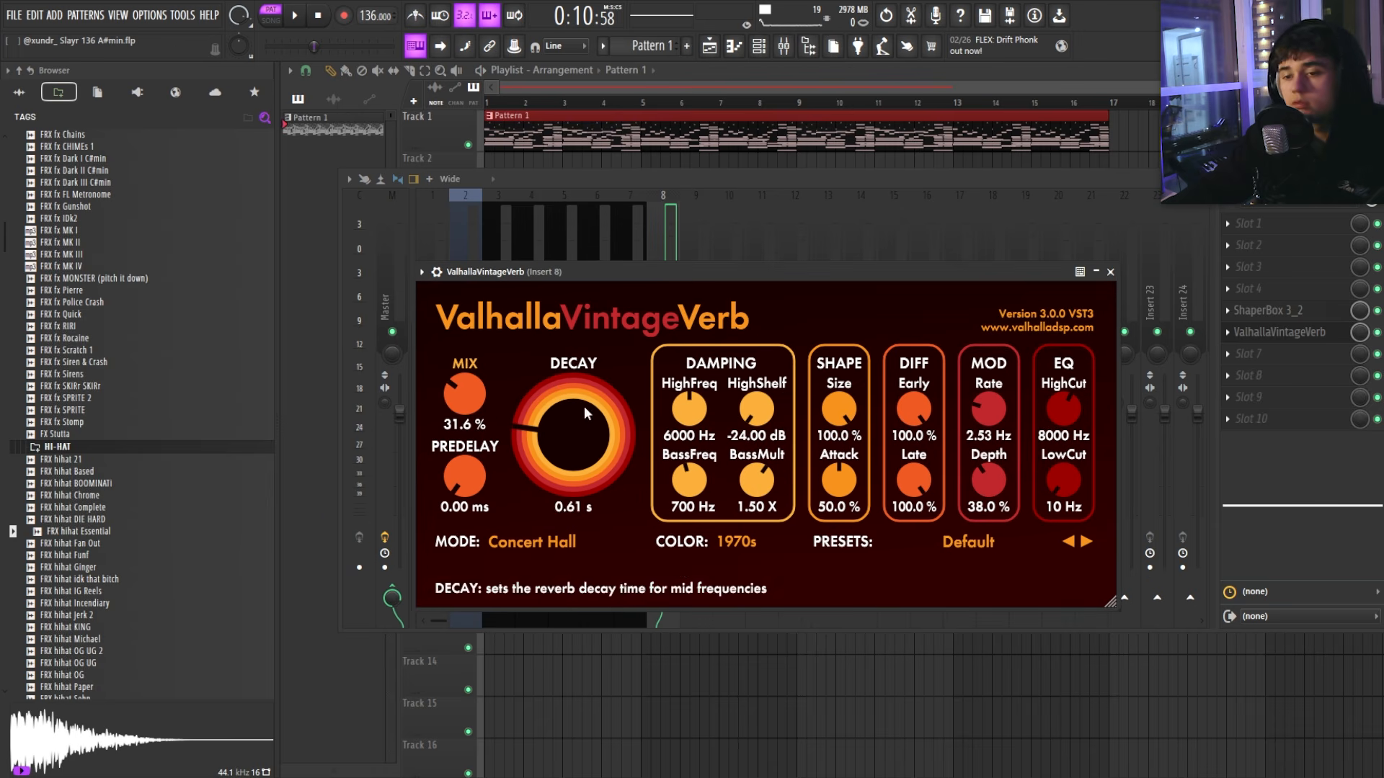
pyautogui.moveTo(587, 411); pyautogui.dragTo(583, 378)
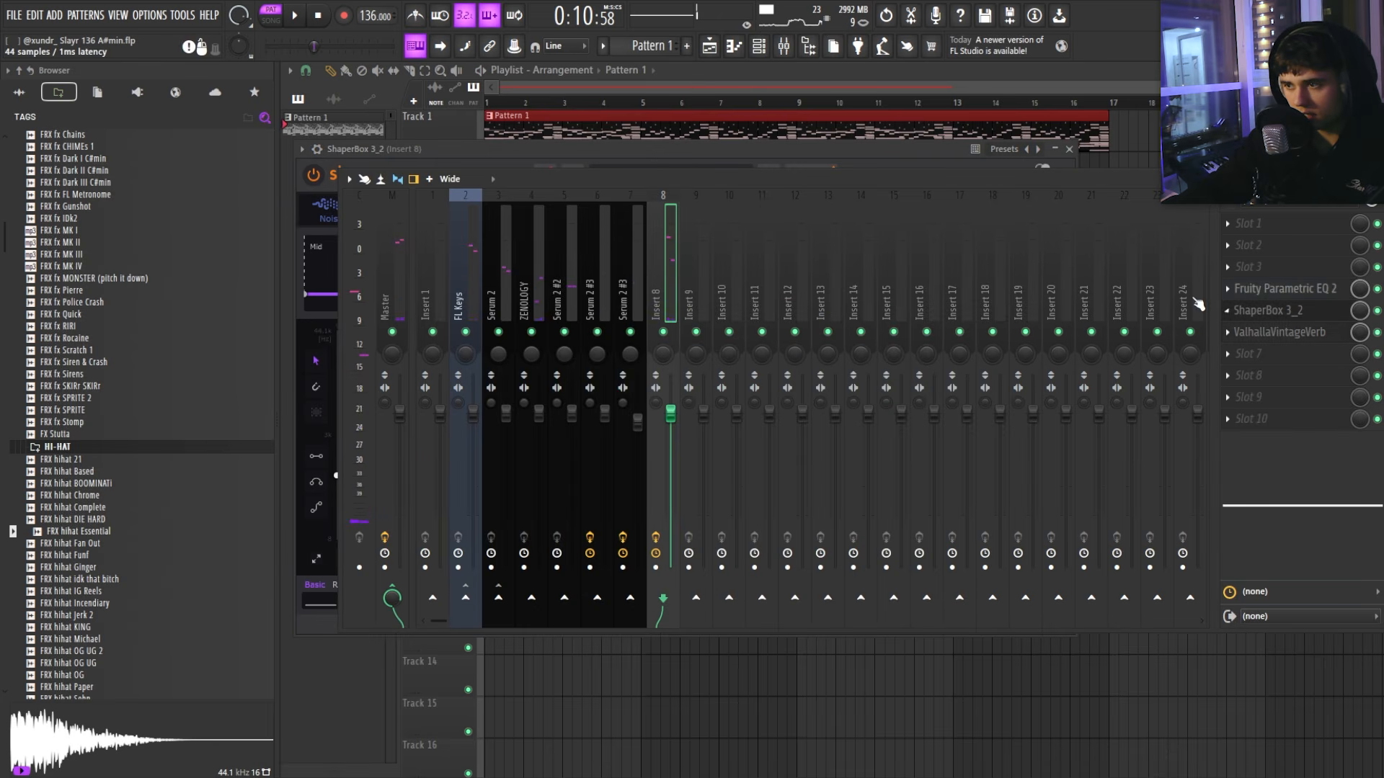
# Step: Open Fruity Parametric EQ 2 and bring up band 4's options to set its key
pyautogui.click(1269, 289)
pyautogui.rightClick(591, 368)
pyautogui.moveTo(614, 435)
pyautogui.moveTo(659, 449)
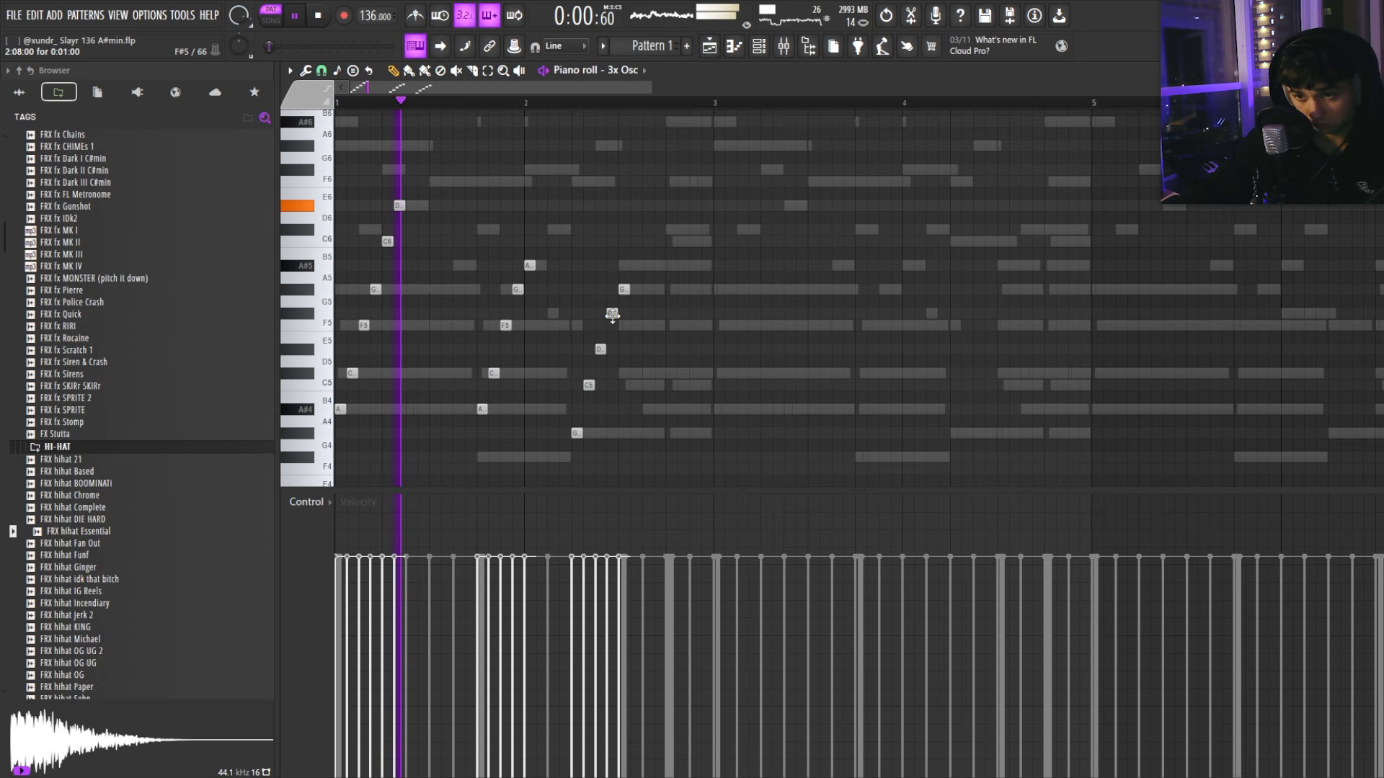
# Step: Raise the G5 melody note to A#5 and delete the notes in bars 3–5
pyautogui.moveTo(624, 289); pyautogui.dragTo(579, 432)
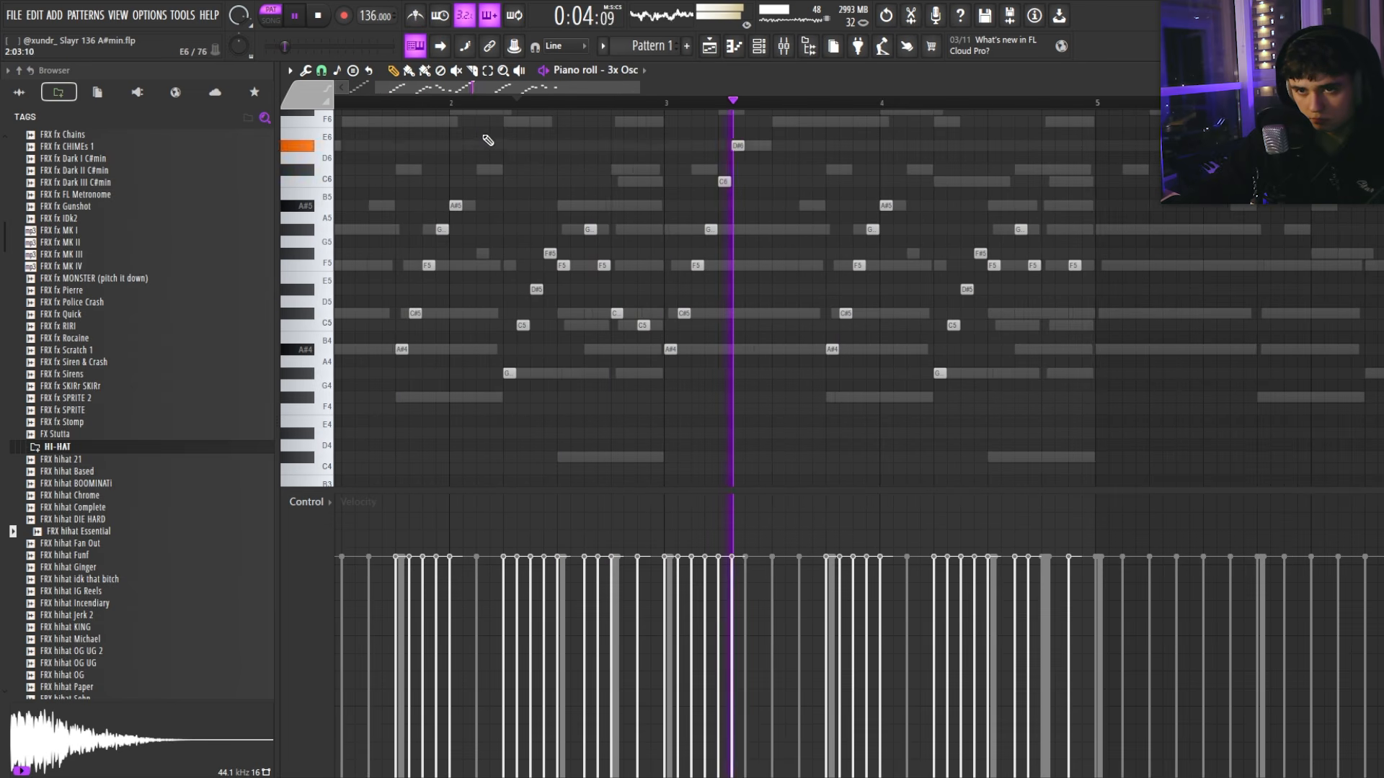
pyautogui.scroll(-3, 605, 173)
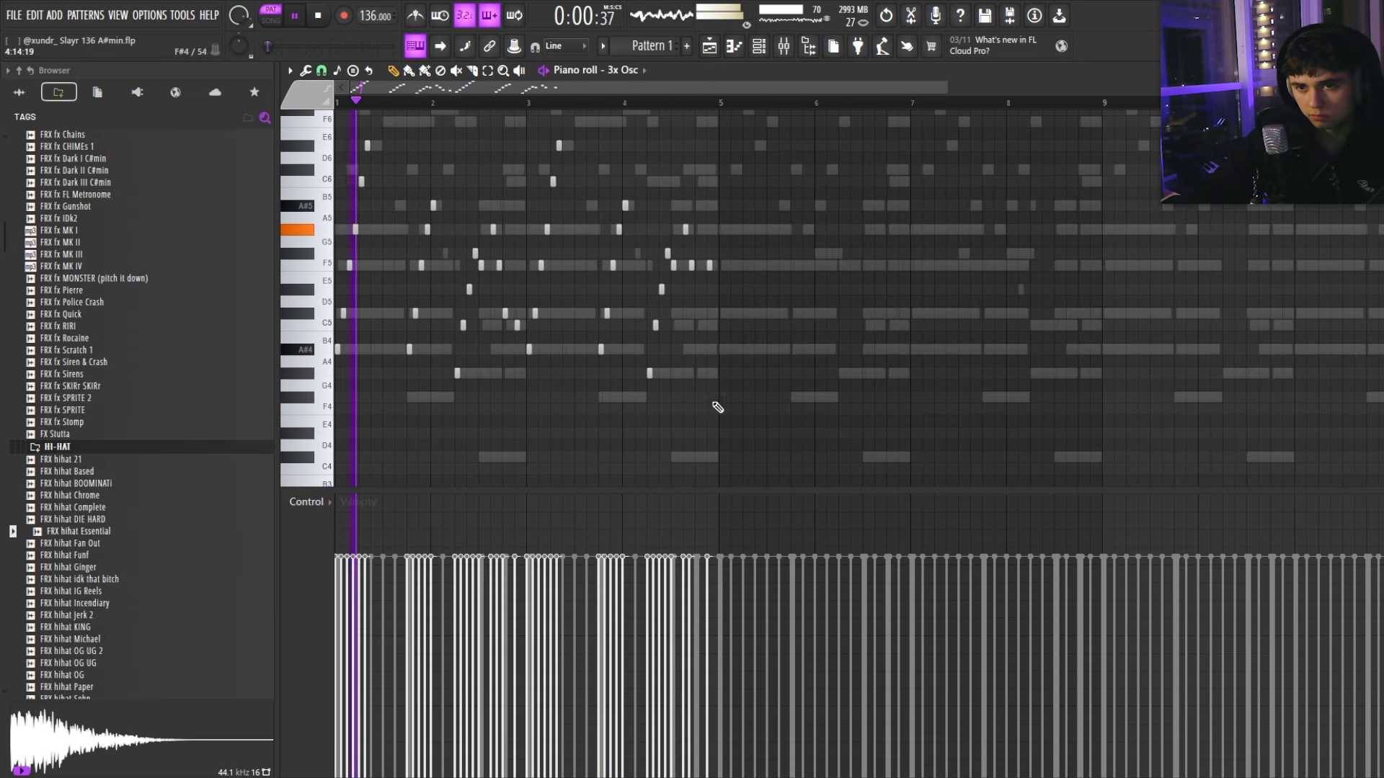
pyautogui.moveTo(734, 418); pyautogui.dragTo(527, 135)
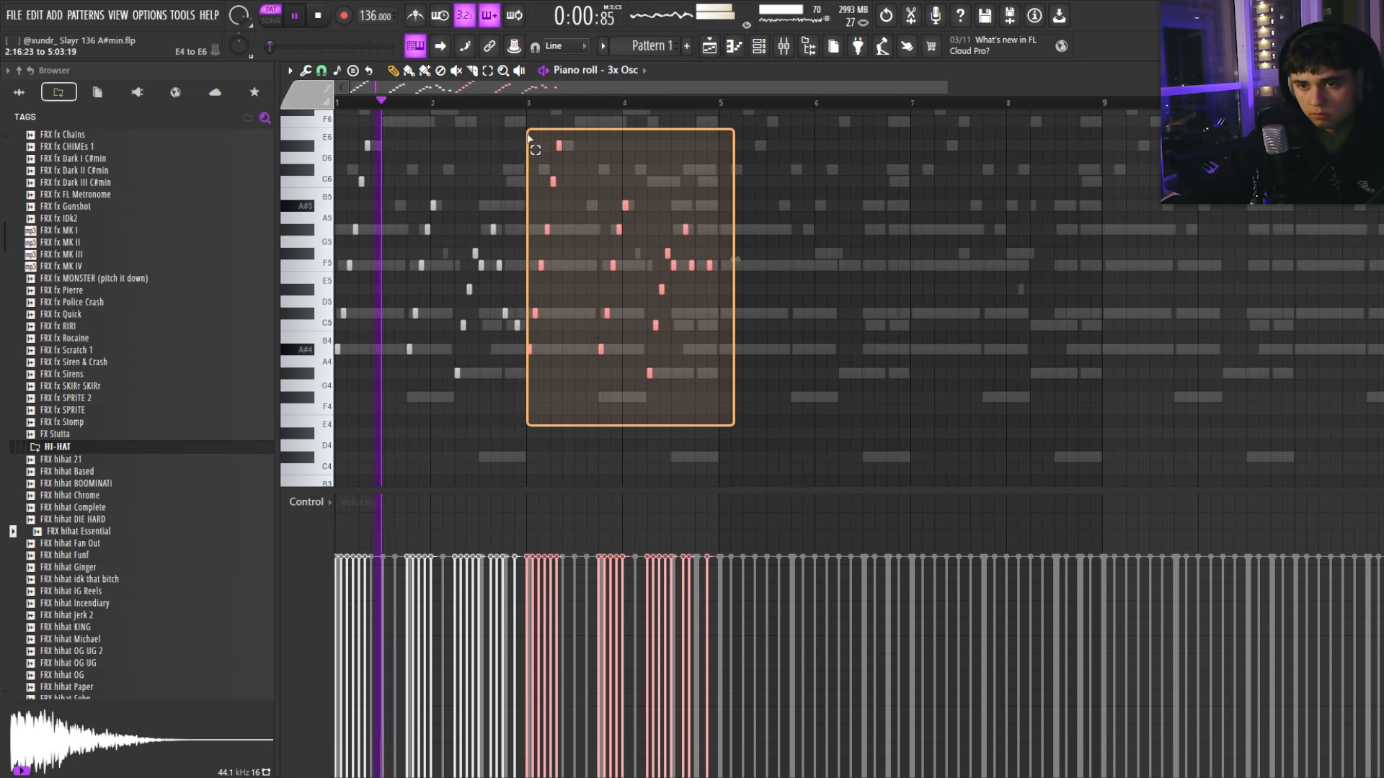
pyautogui.press('Delete')
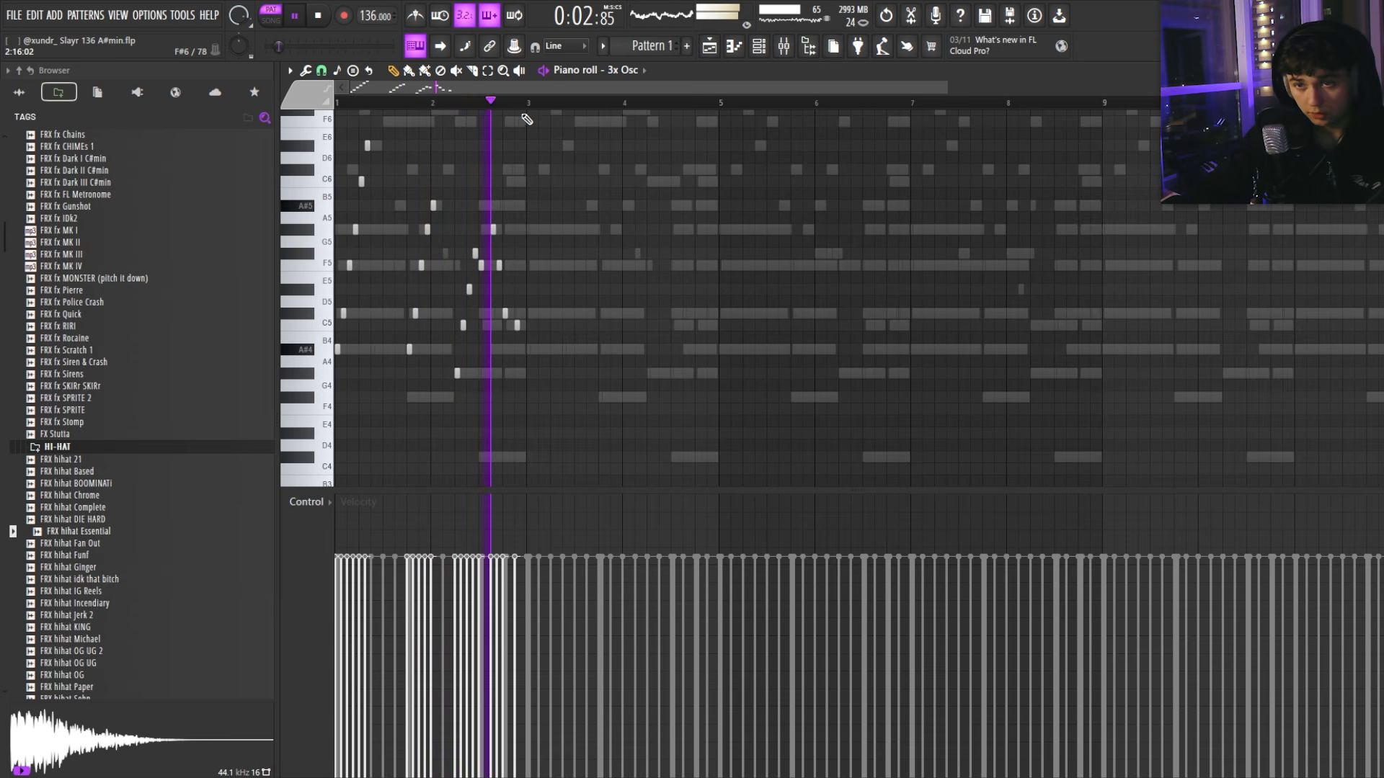
# Step: Duplicate the phrase twice with Ctrl+B so it repeats through bar 9
pyautogui.hotkey('ctrl', 'a')
pyautogui.hotkey('ctrl', 'b')
pyautogui.hotkey('ctrl', 'd')
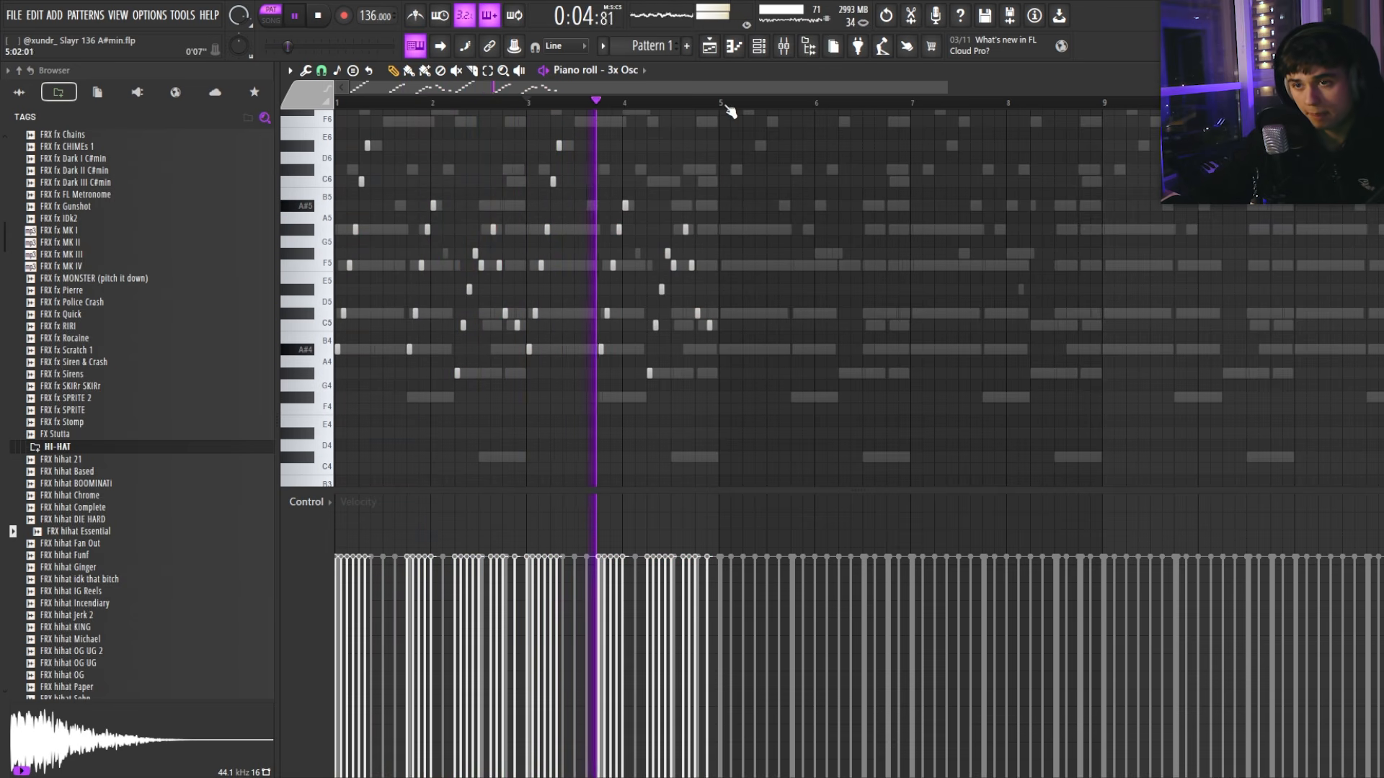
pyautogui.hotkey('ctrl', 'a')
pyautogui.hotkey('ctrl', 'b')
# Step: Drop the copied phrase in bars 5–9 one octave lower and play it back
pyautogui.hotkey('ctrl', 'Down')
pyautogui.press('space')
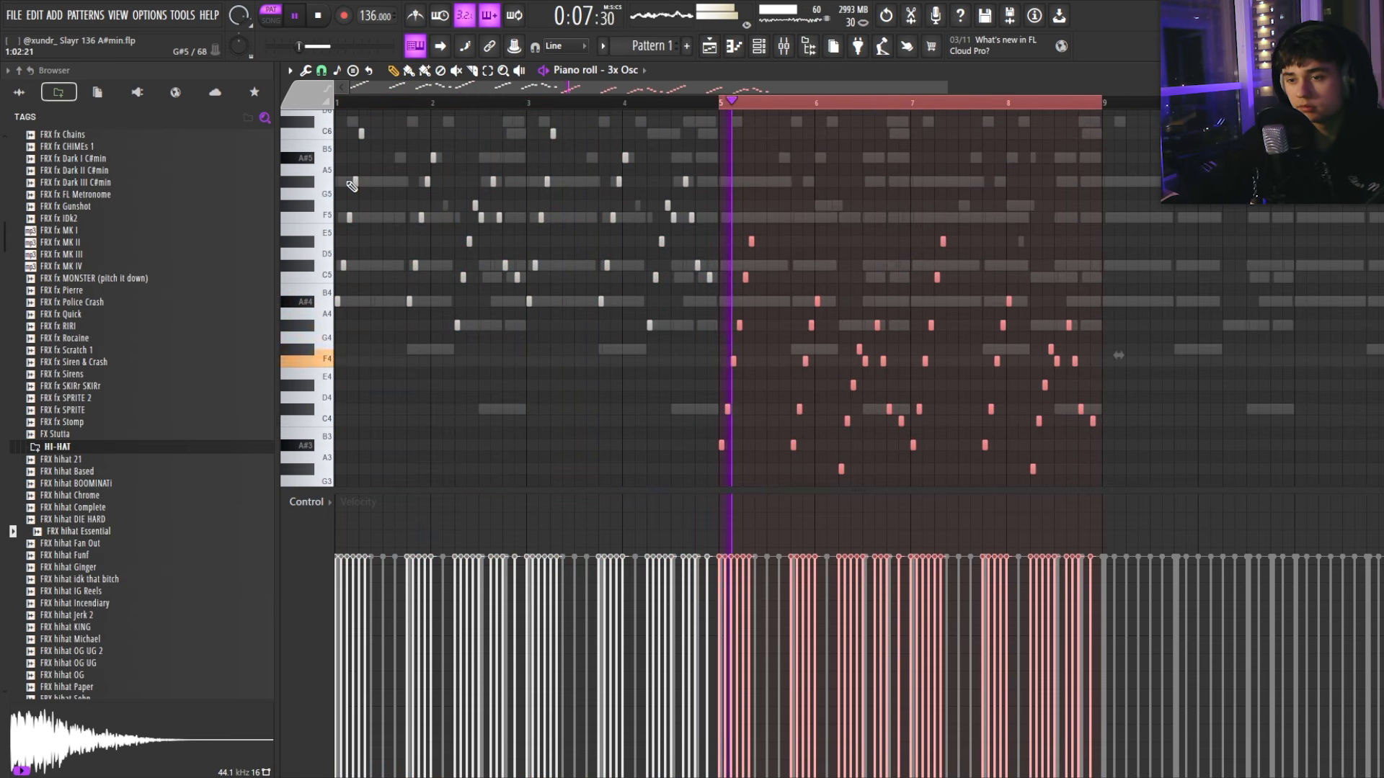
pyautogui.scroll(4, 807, 290)
pyautogui.scroll(-5, 725, 268)
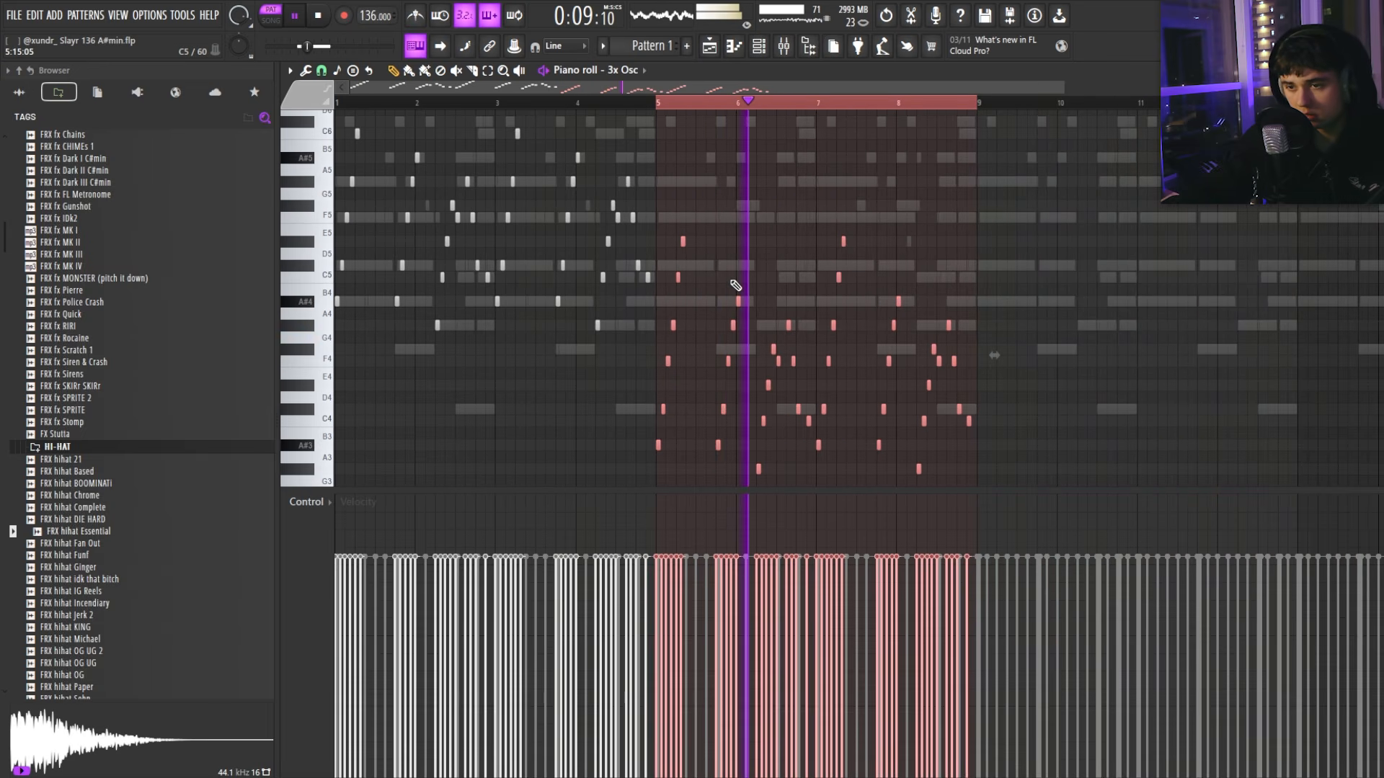
pyautogui.scroll(2, 731, 288)
pyautogui.scroll(-5, 730, 288)
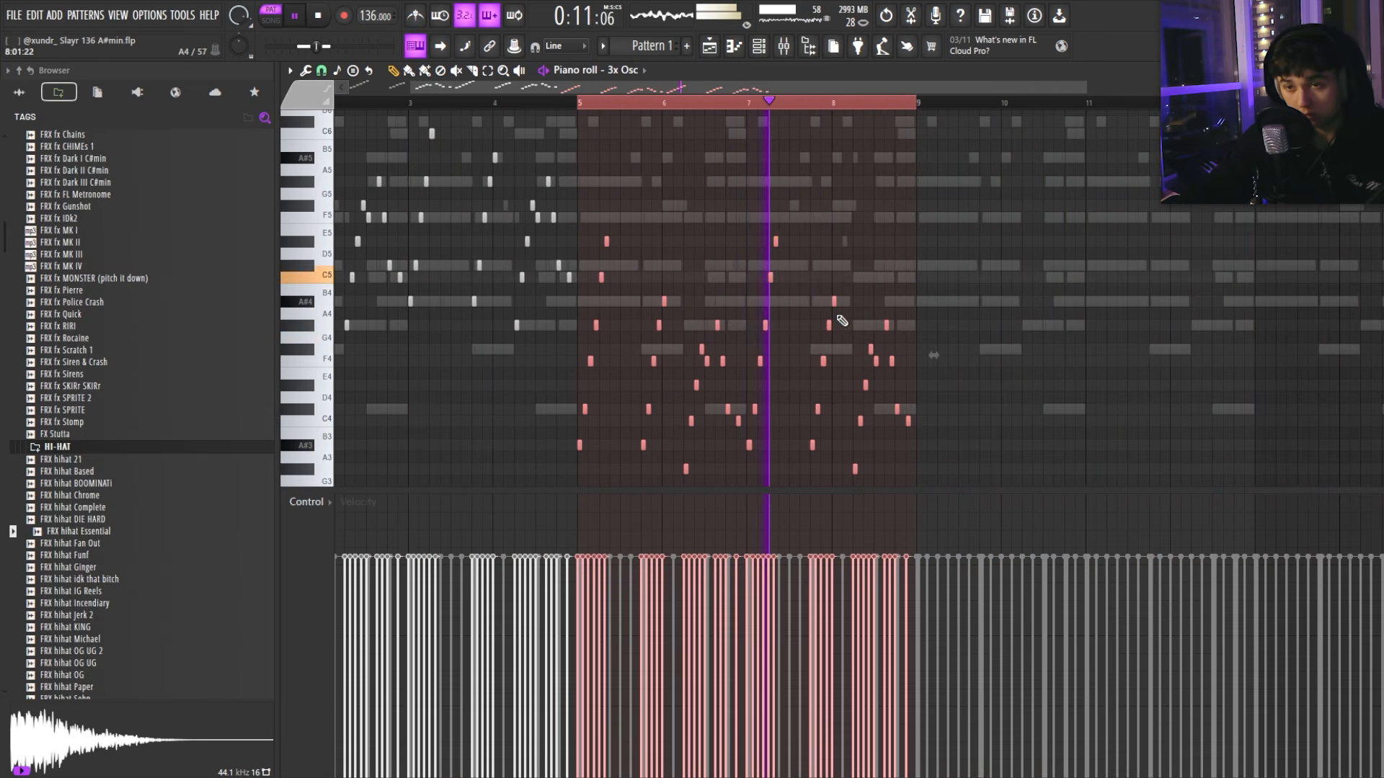
pyautogui.click(489, 107)
pyautogui.scroll(7, 620, 256)
# Step: Halve the length of six notes at bar 5, duplicate them, and shift the copies up two octaves
pyautogui.moveTo(630, 214); pyautogui.dragTo(506, 472)
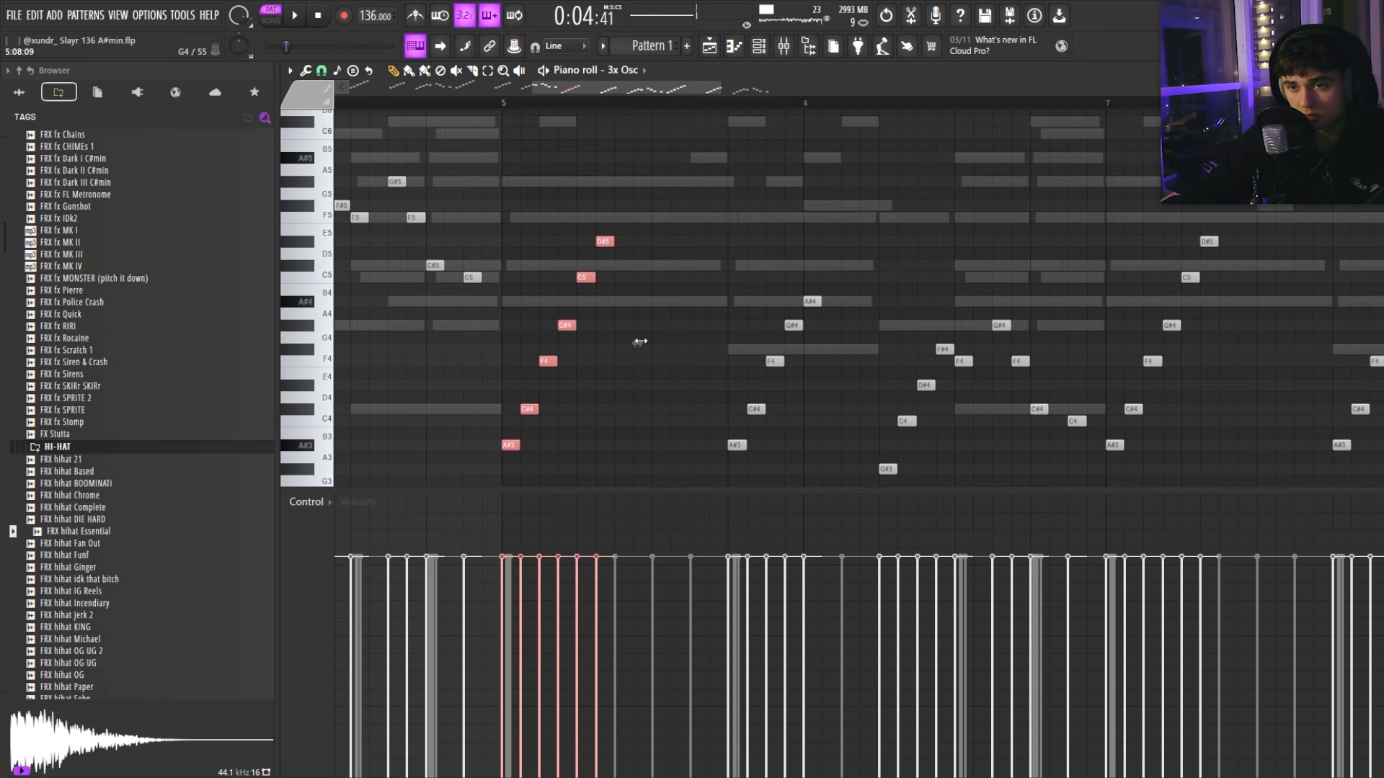
pyautogui.moveTo(641, 341); pyautogui.dragTo(583, 341)
pyautogui.hotkey('ctrl', 'b')
pyautogui.hotkey('ctrl', 'Up')
pyautogui.press('space')
pyautogui.hotkey('ctrl', 'Up')
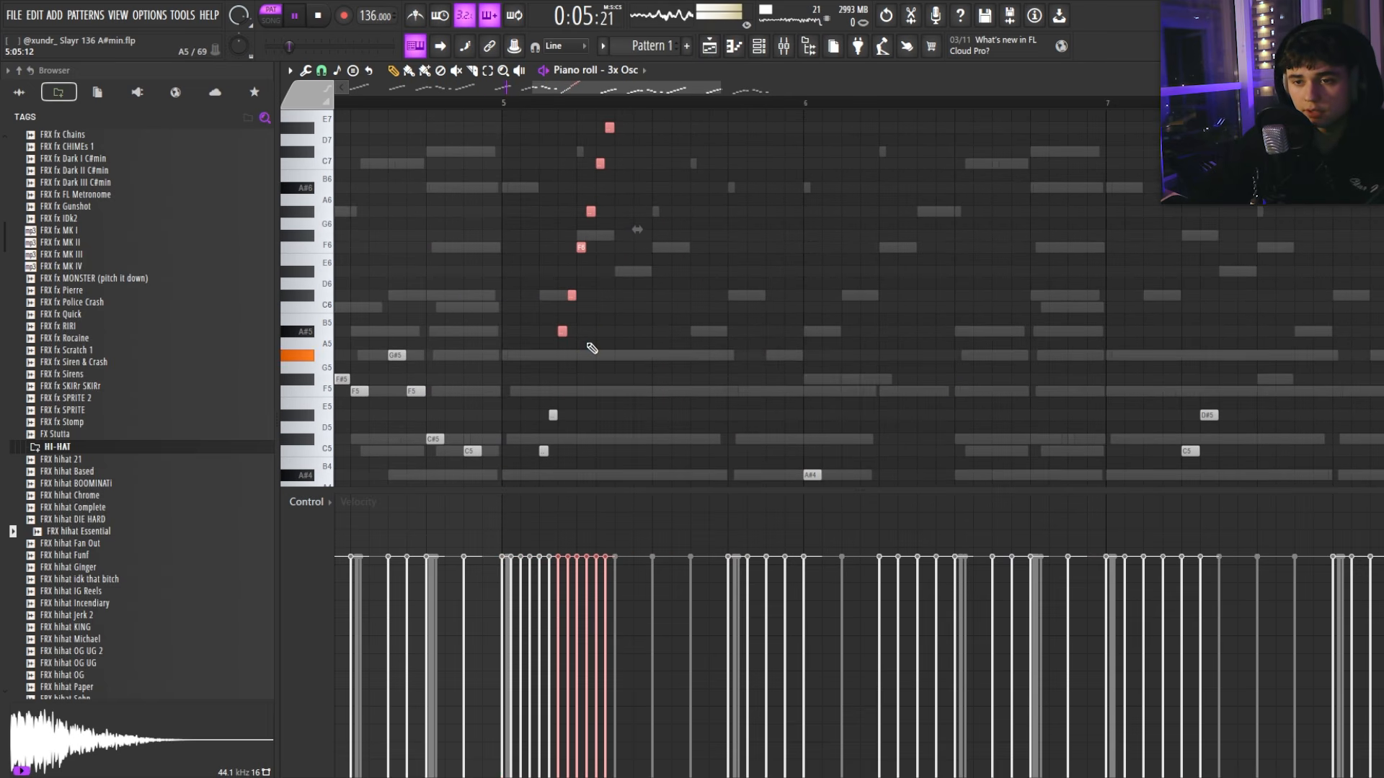
pyautogui.keyDown('ctrl'); pyautogui.rightClick(585, 352); pyautogui.keyUp('ctrl')
pyautogui.keyDown('ctrl'); pyautogui.click(608, 329); pyautogui.keyUp('ctrl')
# Step: Duplicate the five notes near bar 6 and raise the copies two octaves
pyautogui.scroll(-2, 608, 329)
pyautogui.scroll(3, 613, 331)
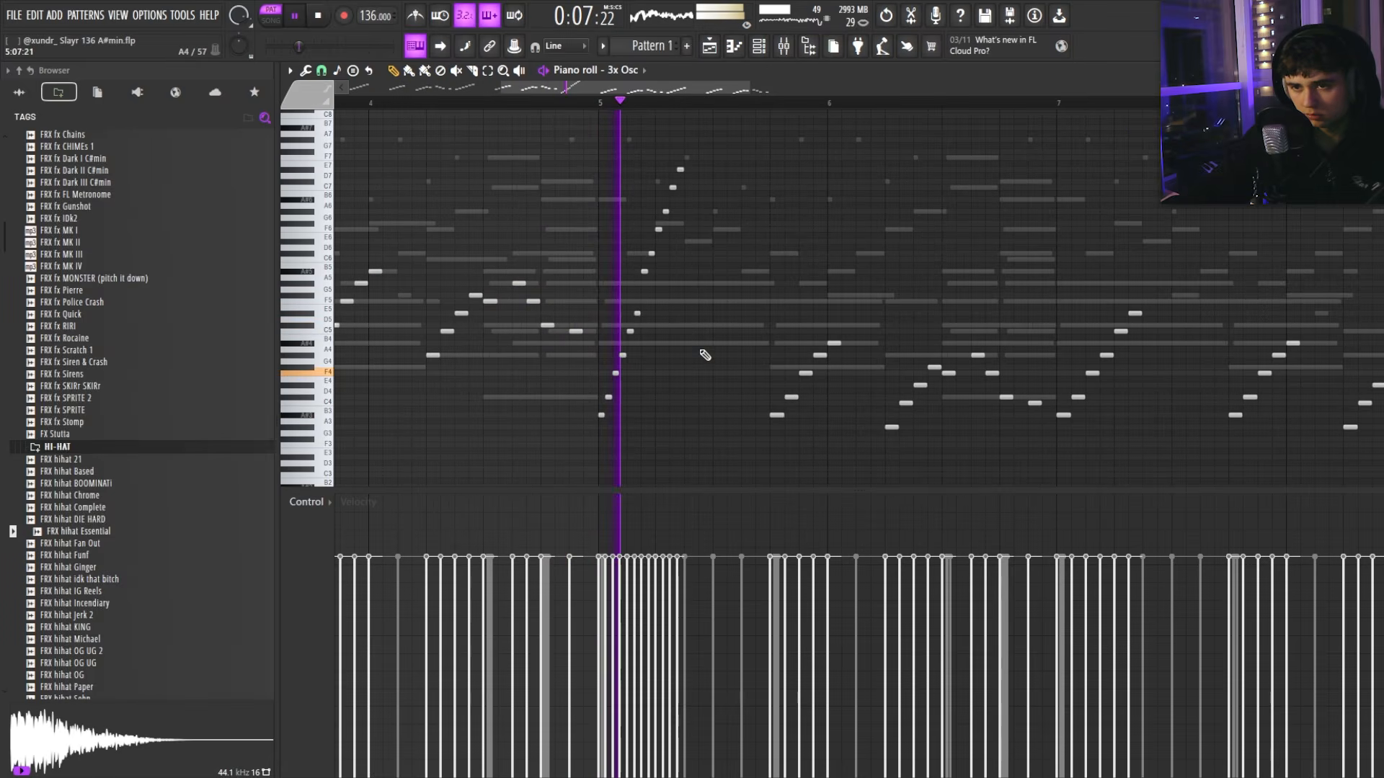
pyautogui.scroll(-3, 727, 354)
pyautogui.moveTo(804, 334); pyautogui.dragTo(727, 424)
pyautogui.press('space')
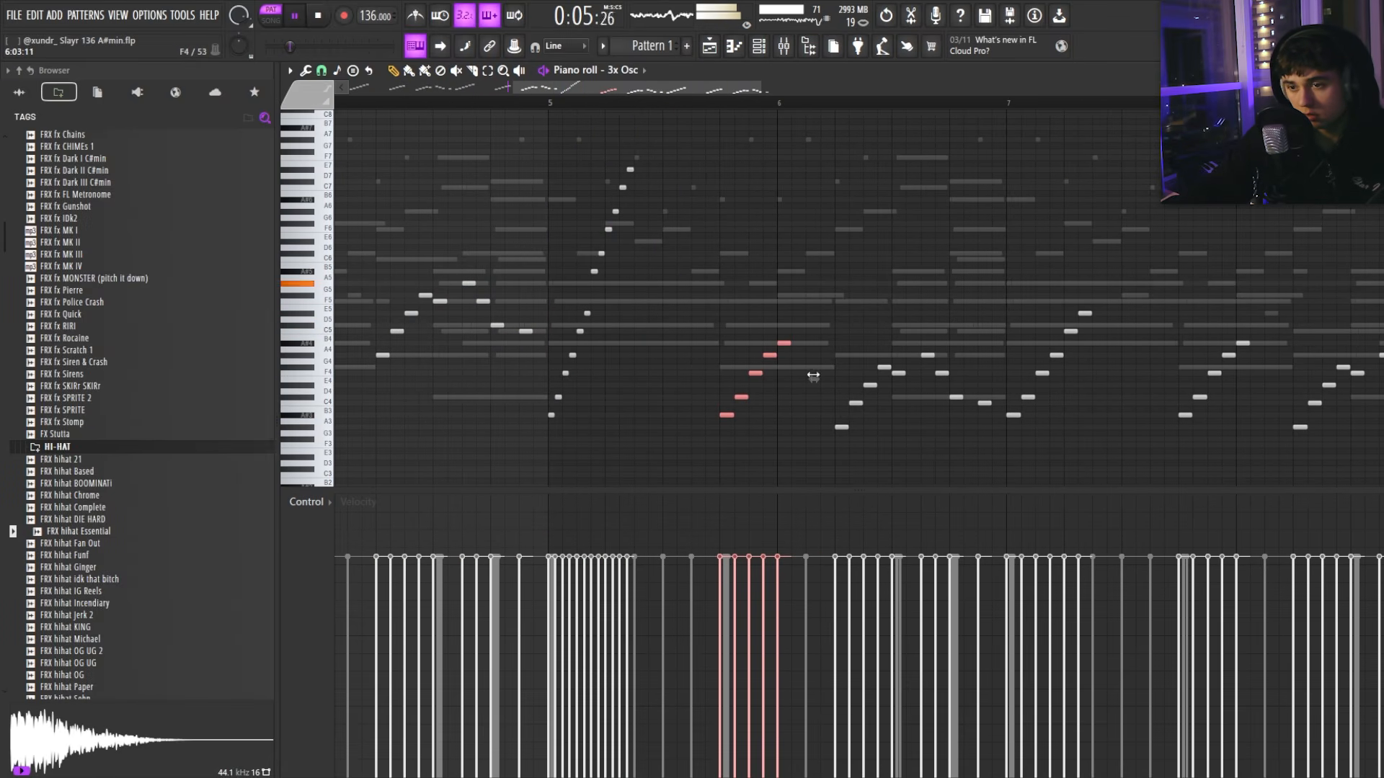
pyautogui.hotkey('ctrl', 'z')
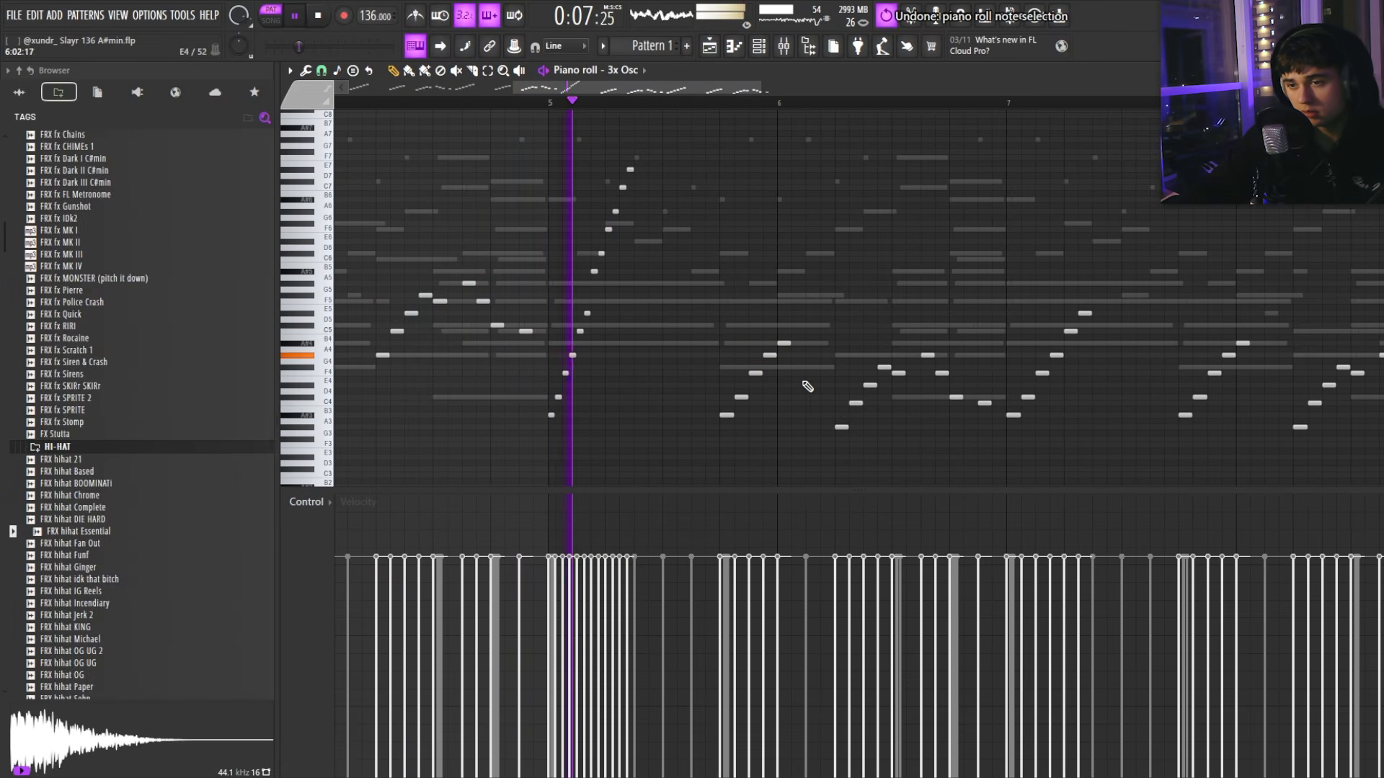
pyautogui.hotkey('ctrl', 'z')
pyautogui.press('space')
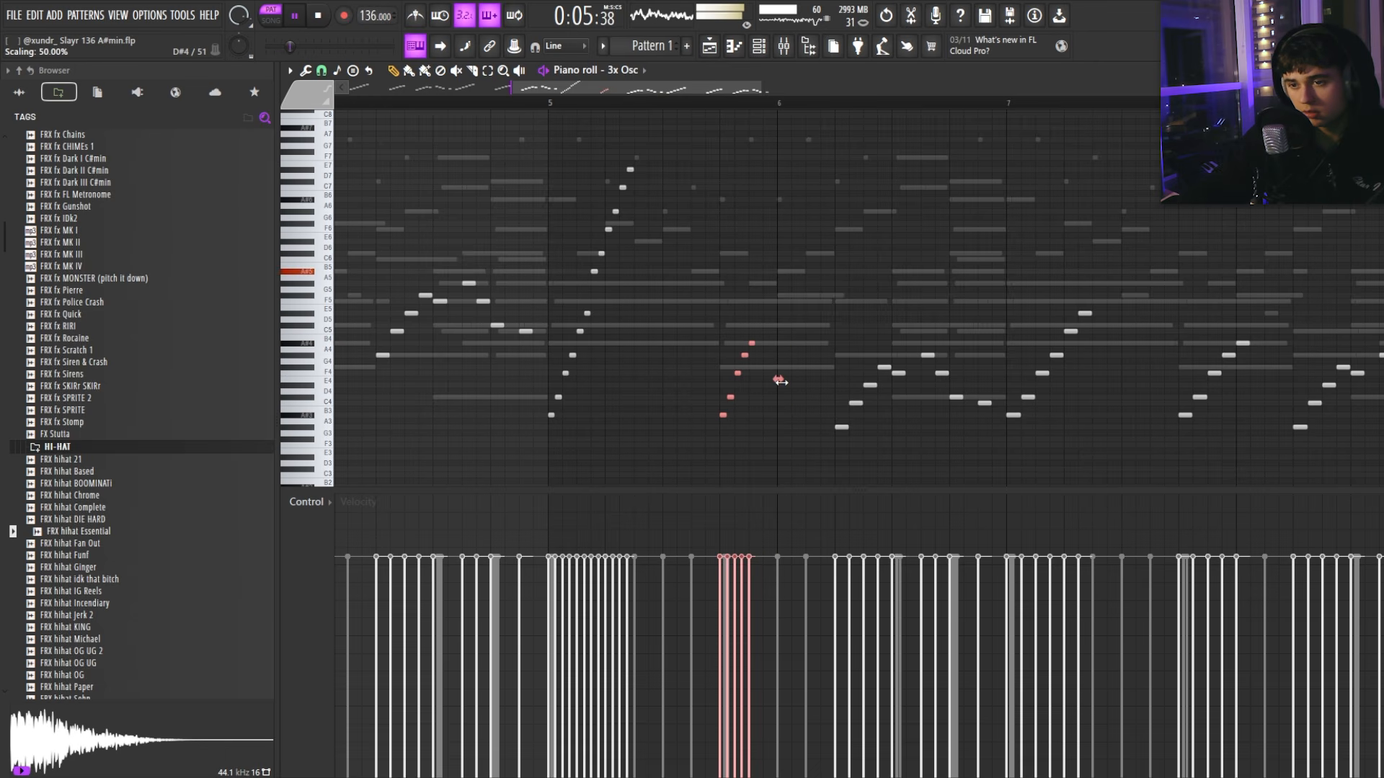
pyautogui.press('space')
pyautogui.hotkey('ctrl', 'b')
pyautogui.hotkey('ctrl', 'Up')
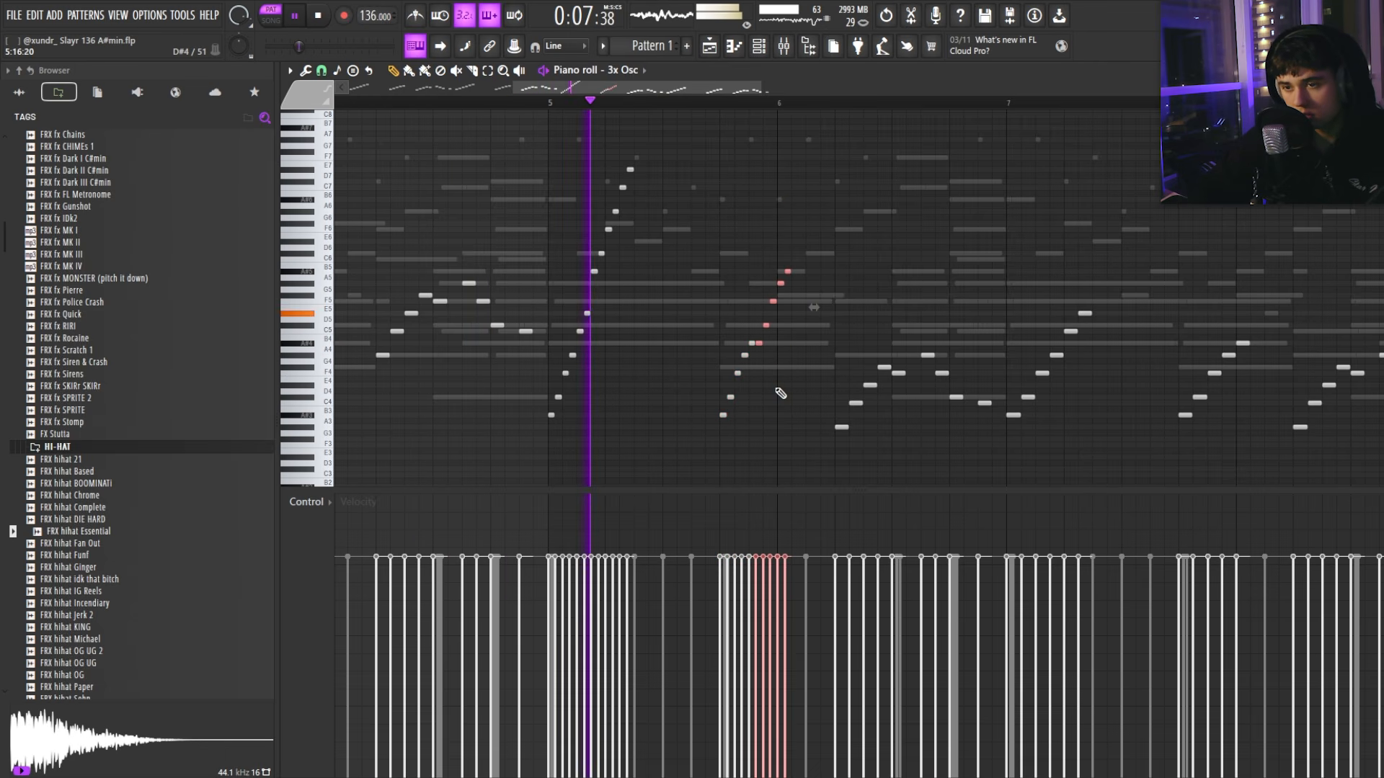
pyautogui.hotkey('ctrl', 'Up')
pyautogui.keyDown('ctrl'); pyautogui.click(759, 363); pyautogui.keyUp('ctrl')
# Step: Duplicate the four ascending notes after bar 6 and raise the seven F4 and G4 notes one octave
pyautogui.scroll(-2, 758, 363)
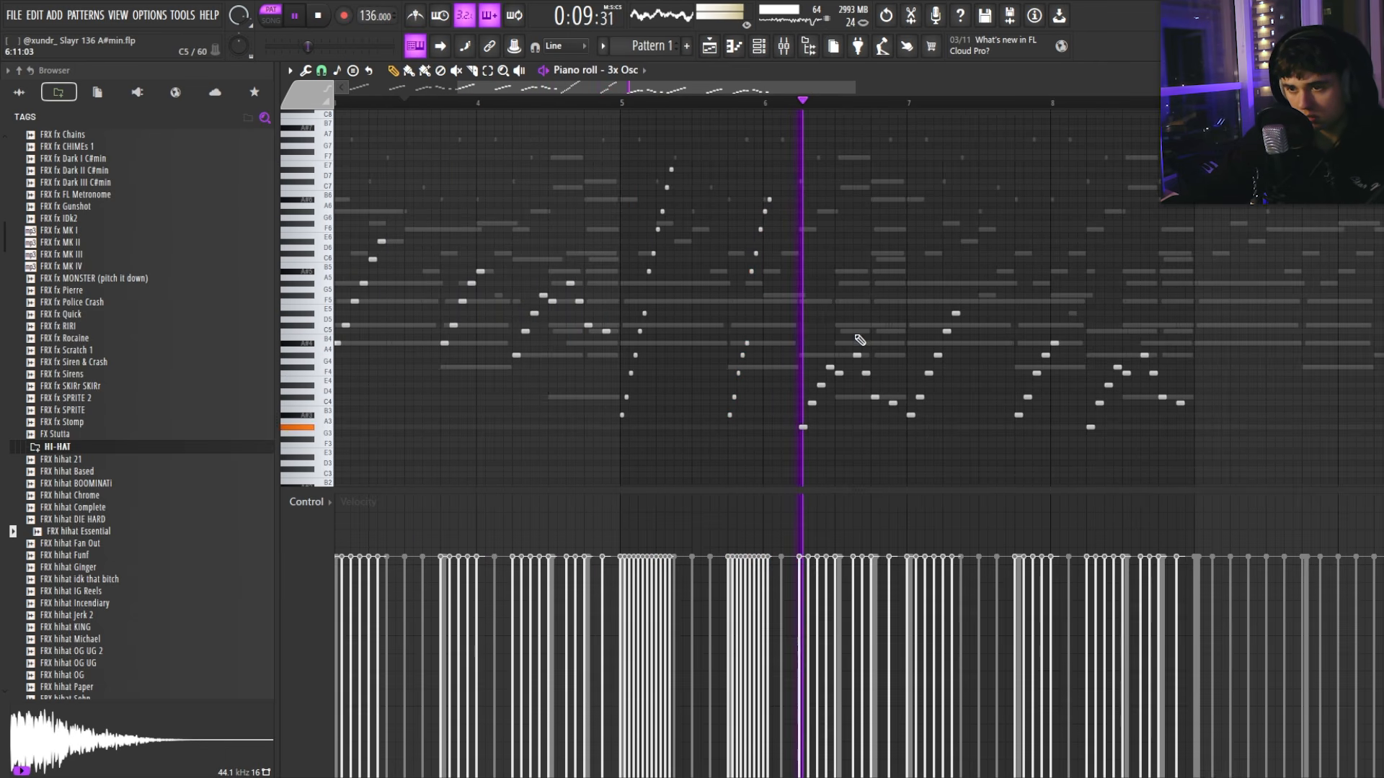
pyautogui.scroll(4, 856, 342)
pyautogui.press('space')
pyautogui.moveTo(752, 354); pyautogui.dragTo(816, 436)
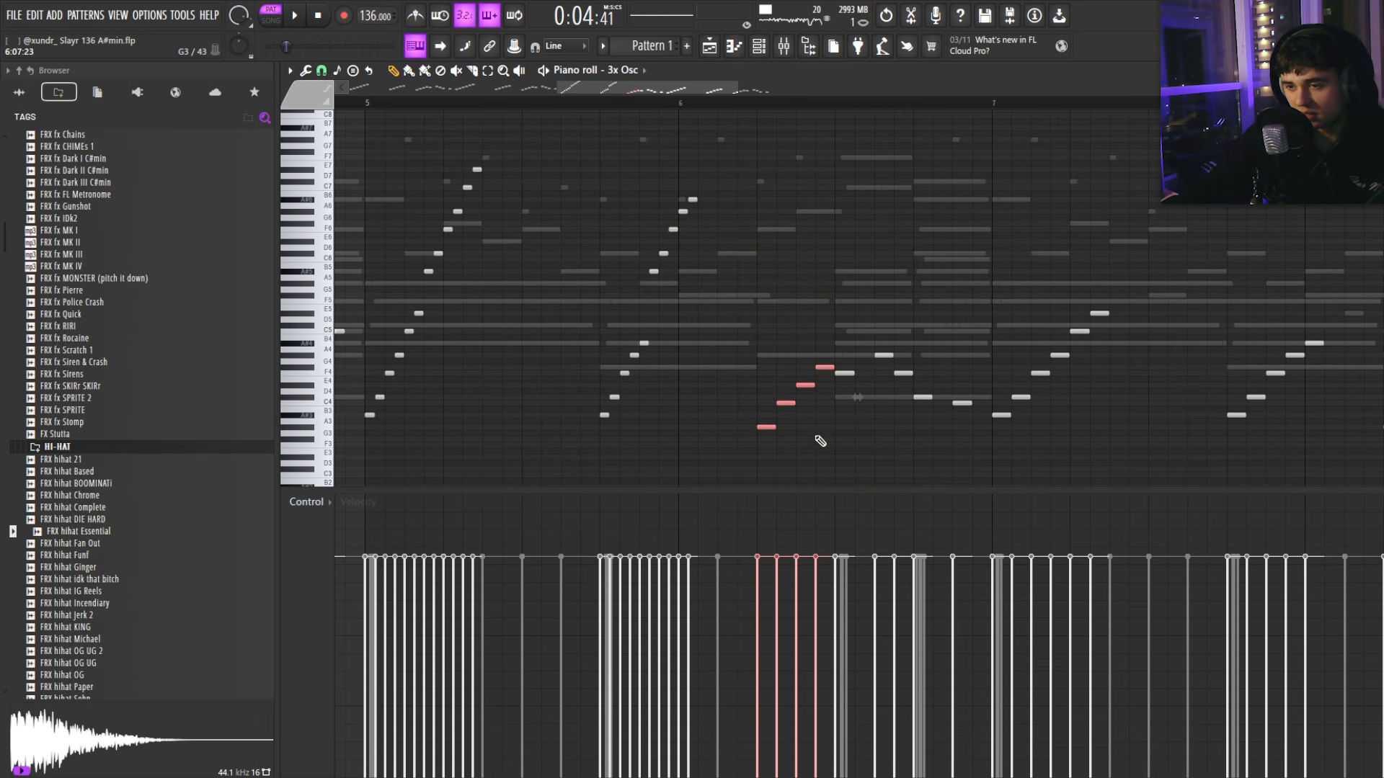
pyautogui.hotkey('ctrl', 'b')
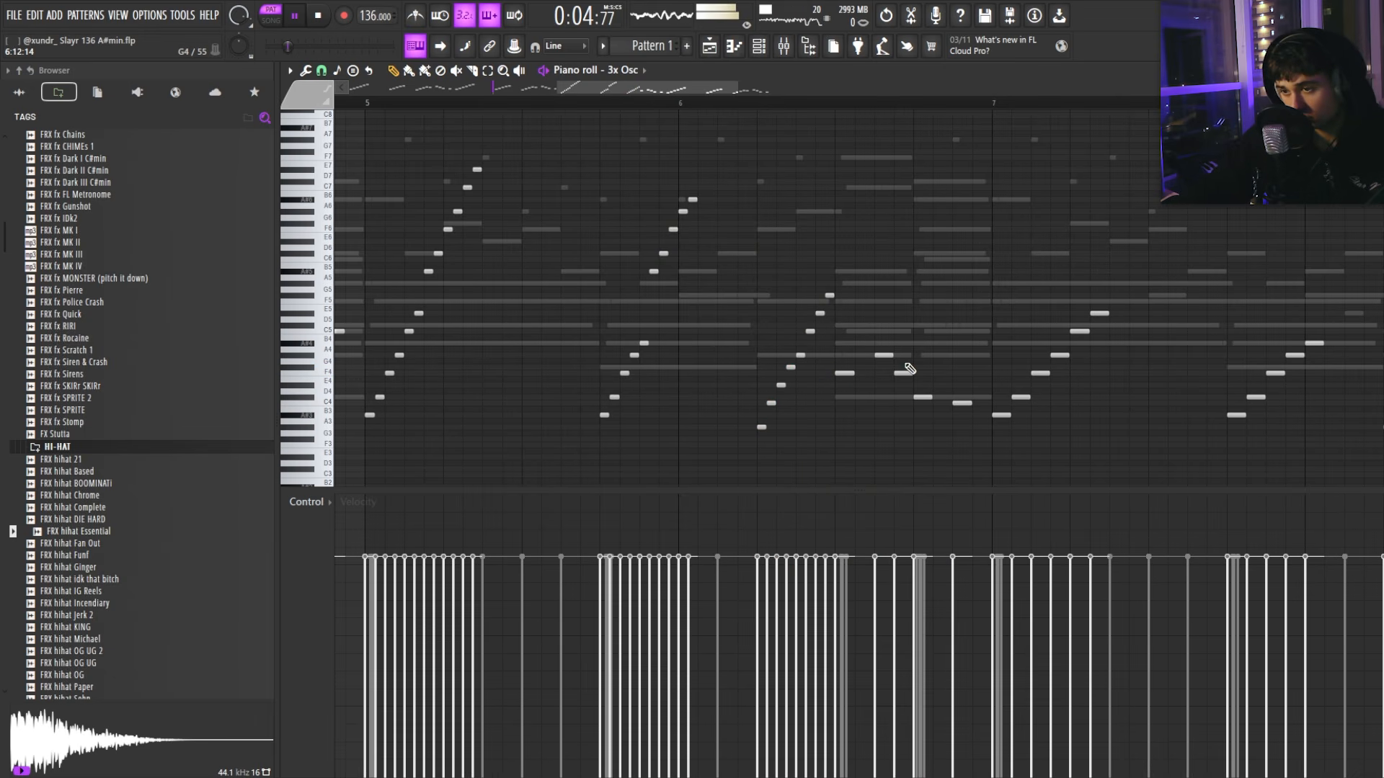
pyautogui.moveTo(840, 340); pyautogui.dragTo(947, 413)
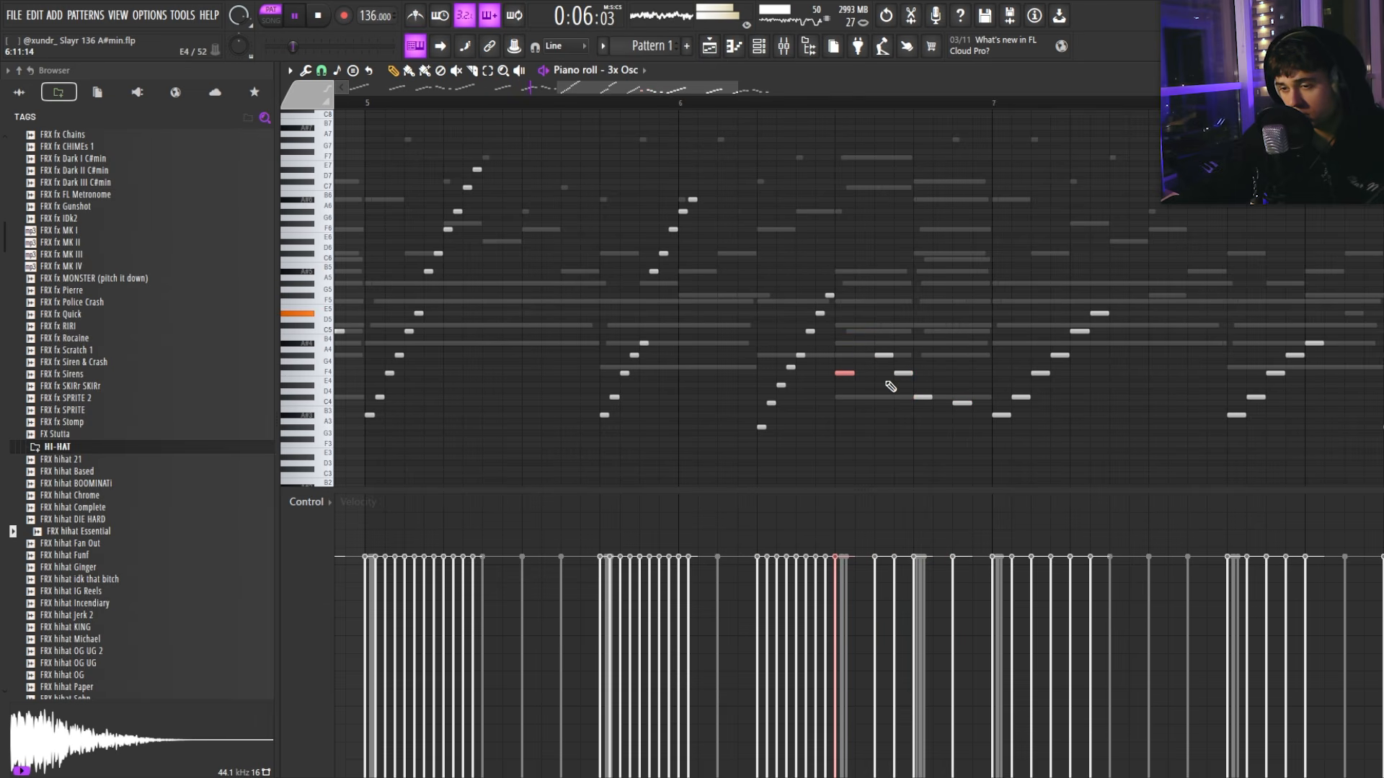
pyautogui.moveTo(919, 345); pyautogui.dragTo(829, 398)
pyautogui.press('space')
pyautogui.scroll(-1, 968, 401)
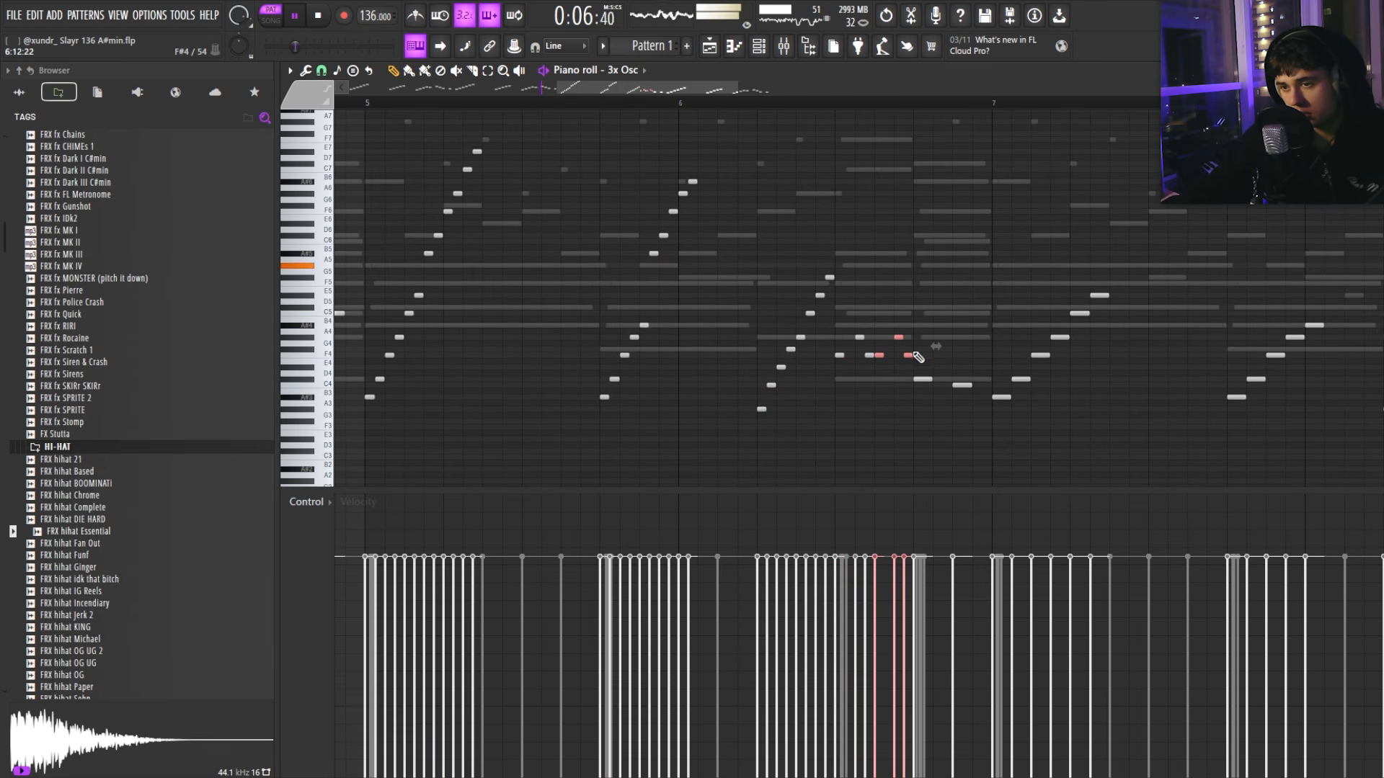
pyautogui.moveTo(920, 364); pyautogui.dragTo(851, 330)
pyautogui.hotkey('ctrl', 'Up')
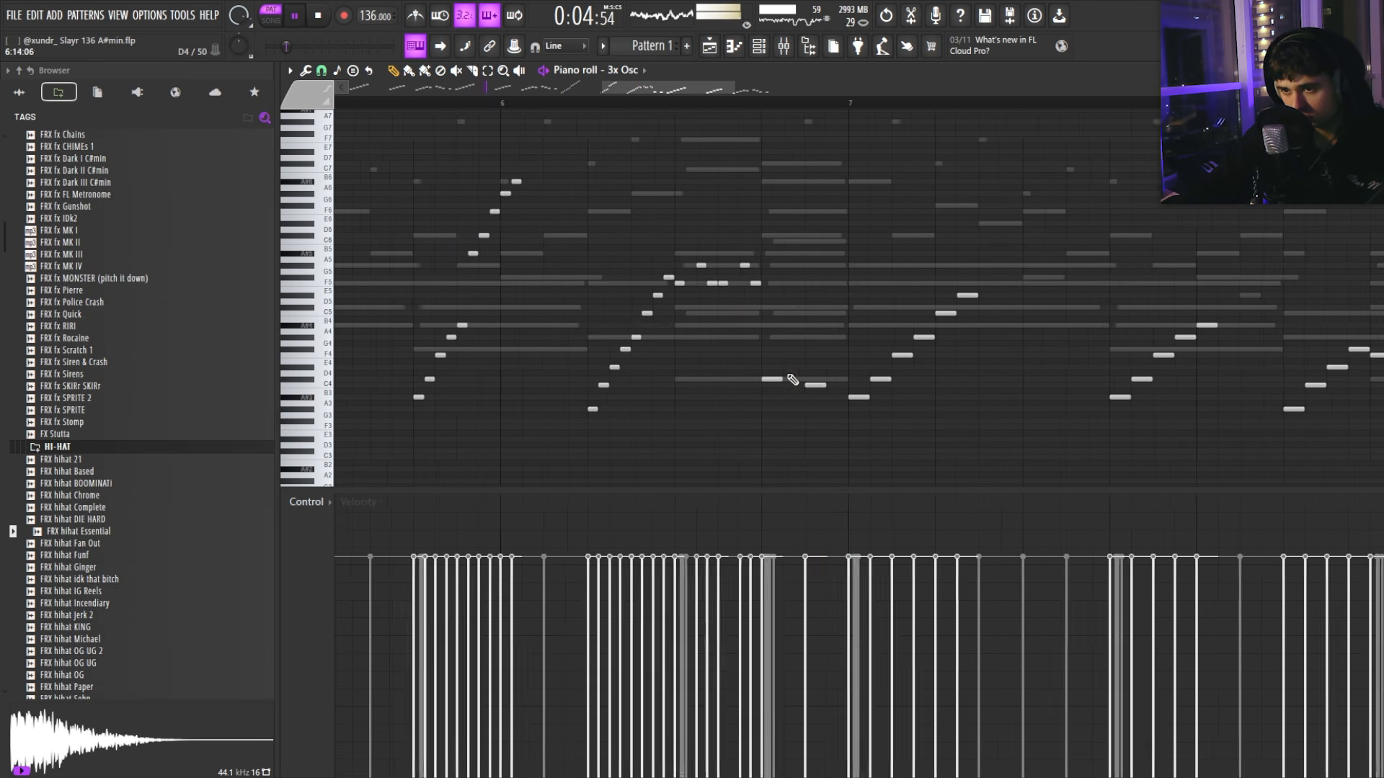
# Step: Shift the C#4 and C4 notes before bar 7 one step later
pyautogui.moveTo(771, 358); pyautogui.dragTo(860, 412)
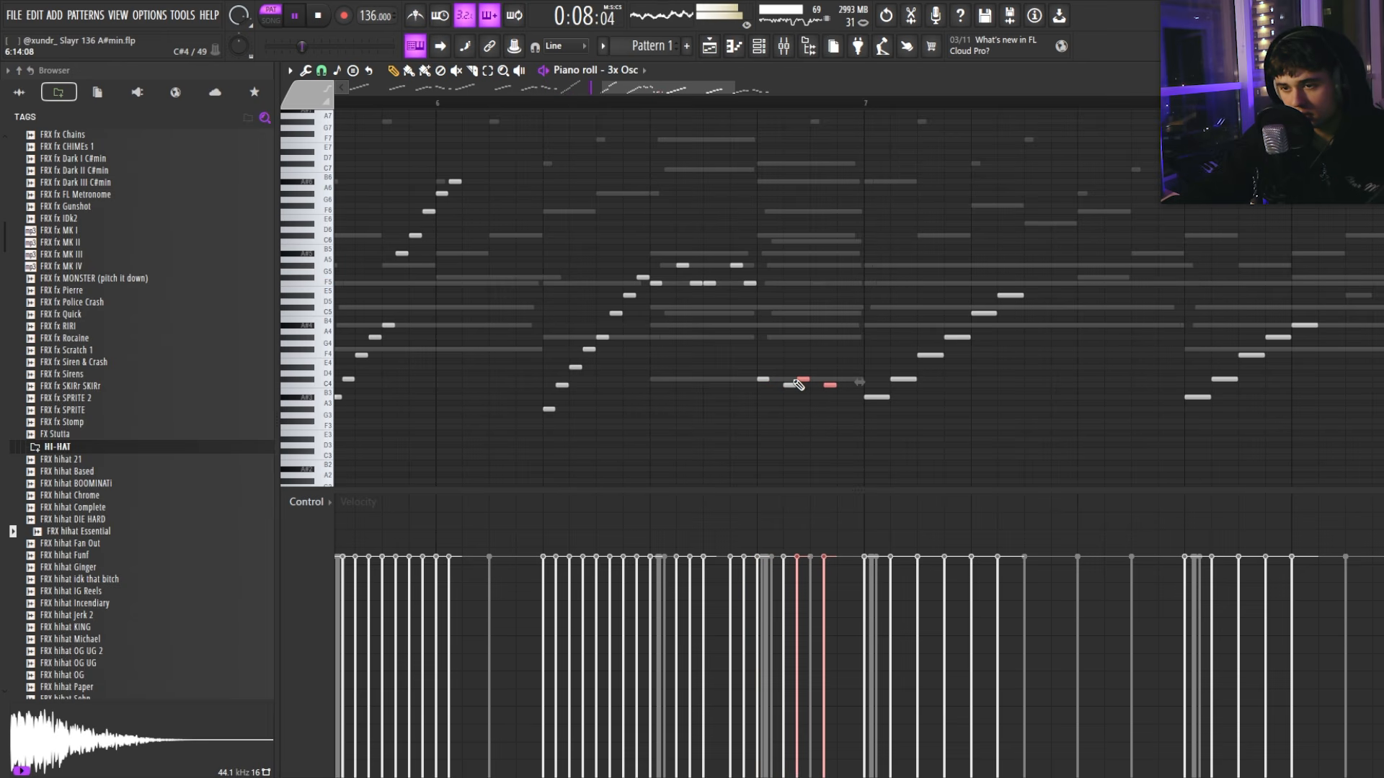
pyautogui.moveTo(802, 377)
pyautogui.mouseDown()
pyautogui.moveTo(828, 379)
pyautogui.moveTo(814, 379)
pyautogui.mouseUp()
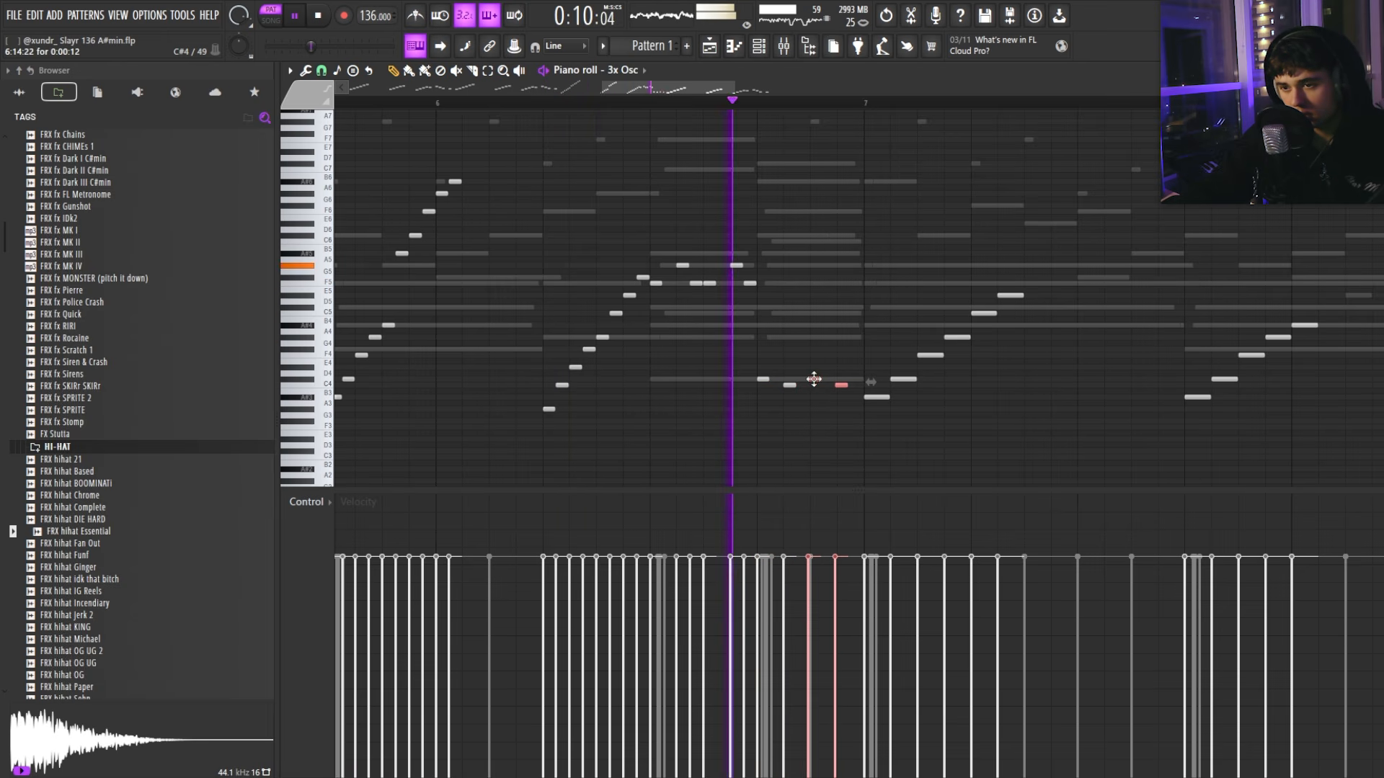
pyautogui.scroll(-2, 814, 379)
pyautogui.scroll(-3, 838, 375)
pyautogui.press('space')
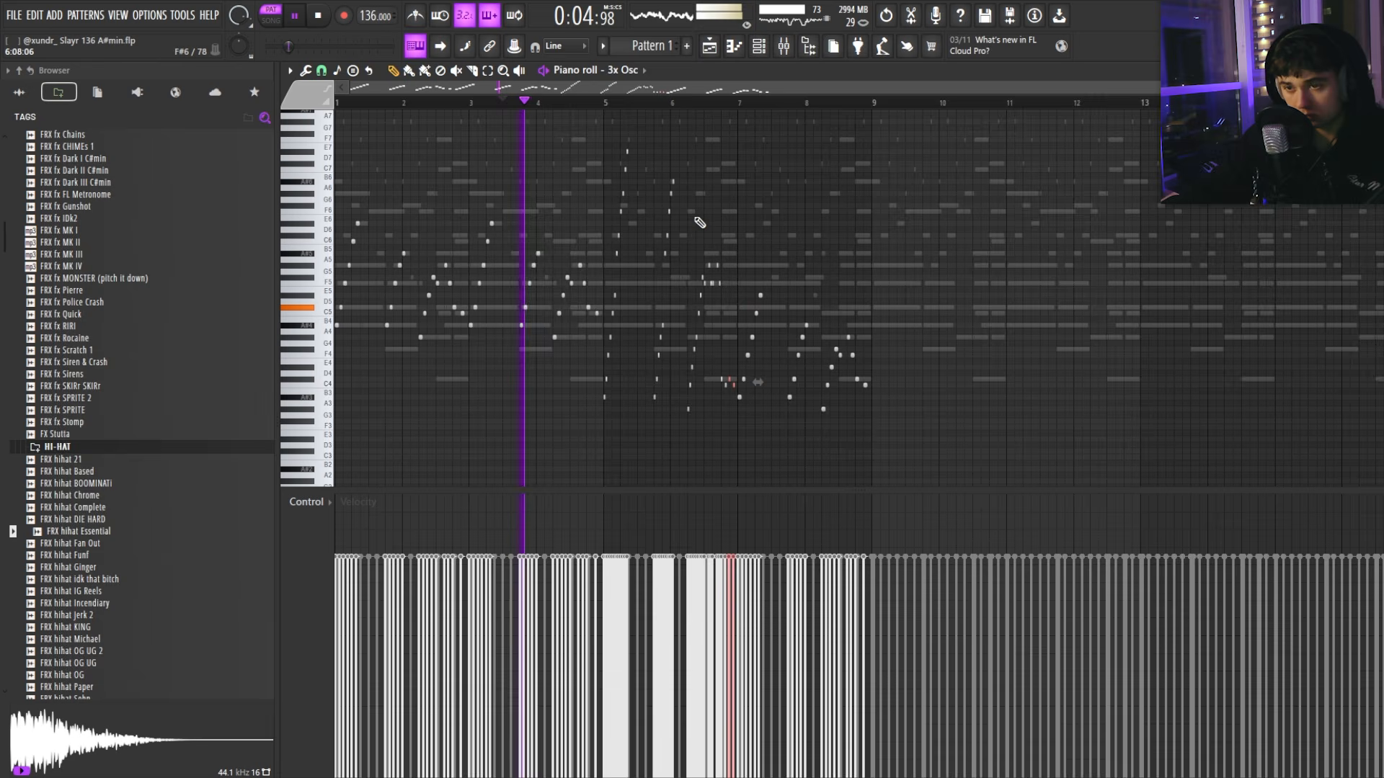
pyautogui.scroll(3, 719, 339)
# Step: Raise three notes just before bar 7 up two octaves
pyautogui.moveTo(720, 365); pyautogui.dragTo(747, 391)
pyautogui.hotkey('ctrl', 'Up')
pyautogui.hotkey('ctrl', 'Up')
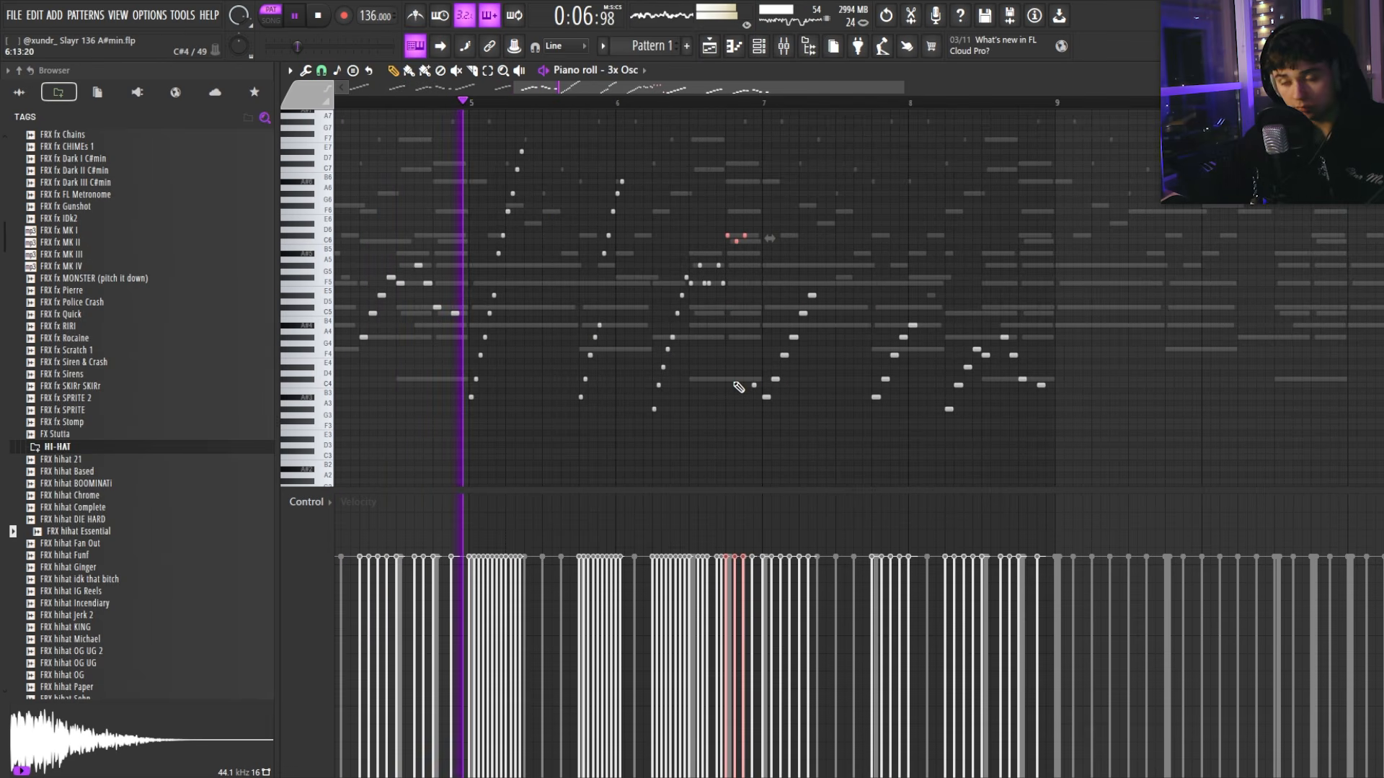
pyautogui.keyDown('ctrl'); pyautogui.click(736, 387); pyautogui.keyUp('ctrl')
pyautogui.scroll(-4, 738, 388)
pyautogui.scroll(4, 638, 358)
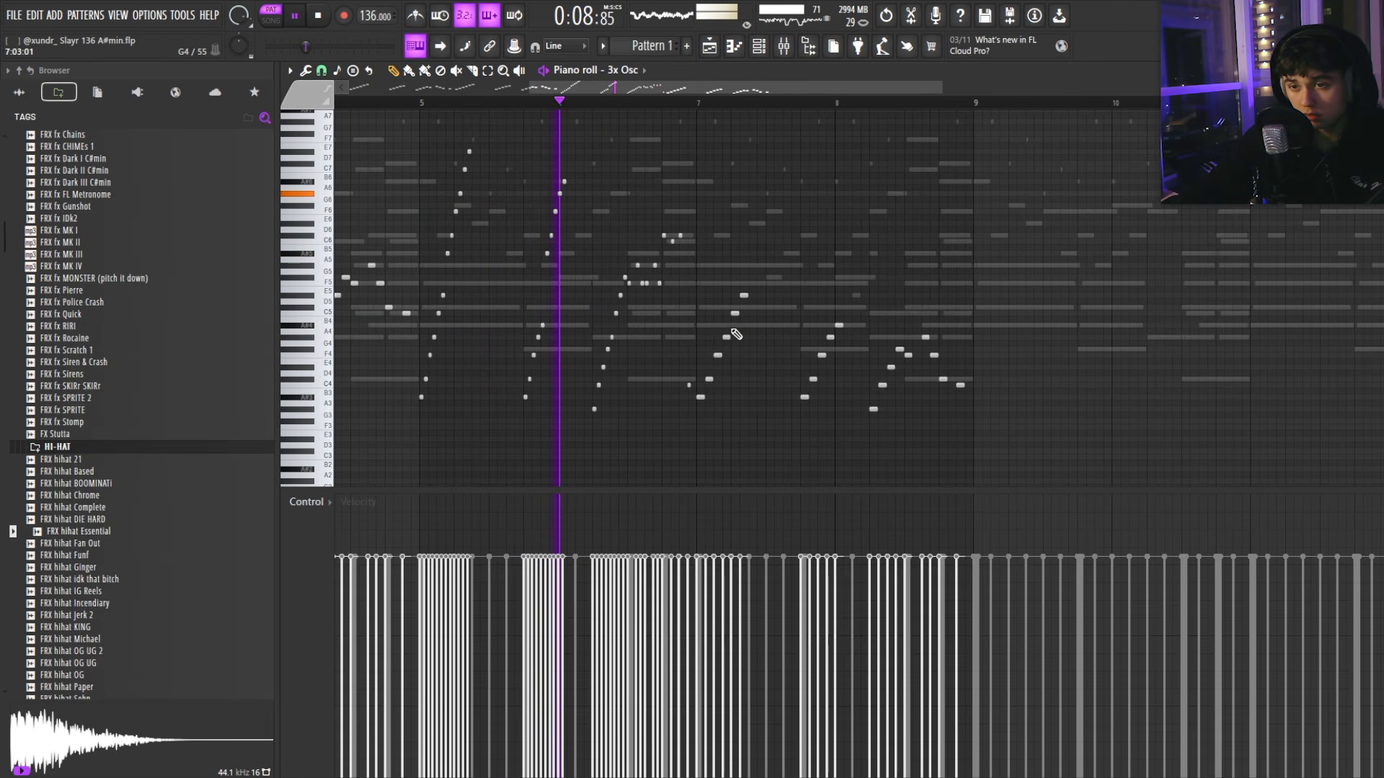
pyautogui.scroll(-3, 731, 336)
pyautogui.scroll(4, 713, 346)
pyautogui.scroll(-5, 710, 354)
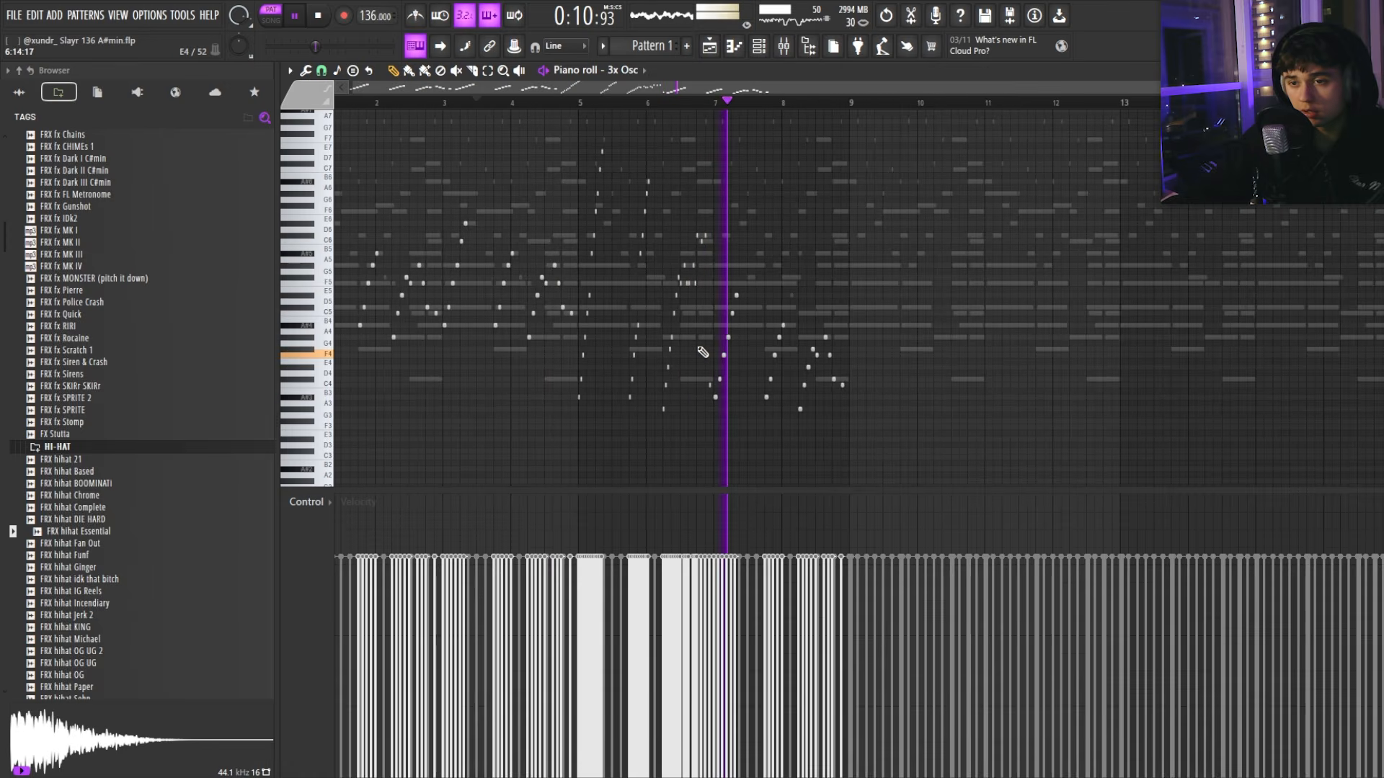
# Step: Delete the notes between bars 7 and 9 and raise the last C4 note to C5
pyautogui.click(590, 103)
pyautogui.scroll(3, 730, 273)
pyautogui.moveTo(671, 268); pyautogui.dragTo(980, 438)
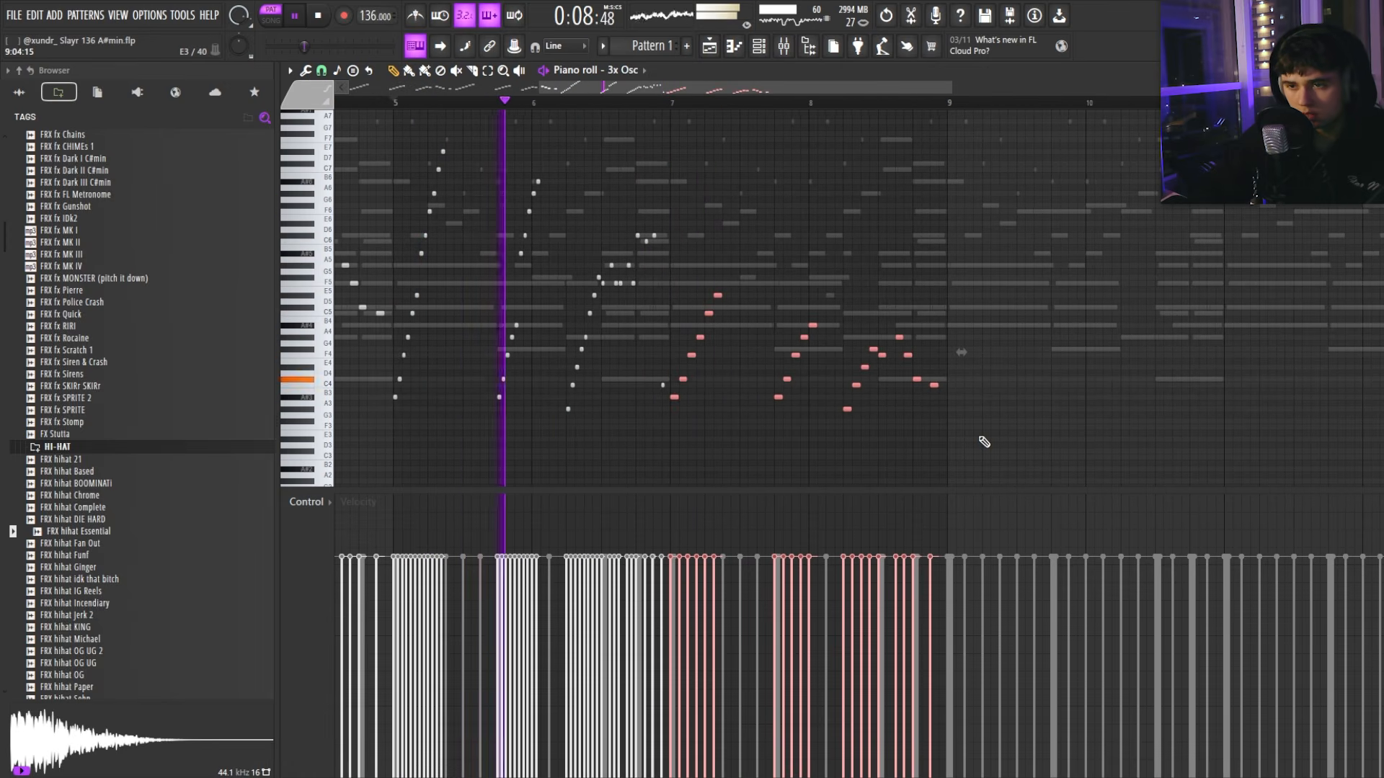
pyautogui.press('Delete')
pyautogui.moveTo(752, 416); pyautogui.dragTo(654, 364)
pyautogui.hotkey('ctrl', 'Up')
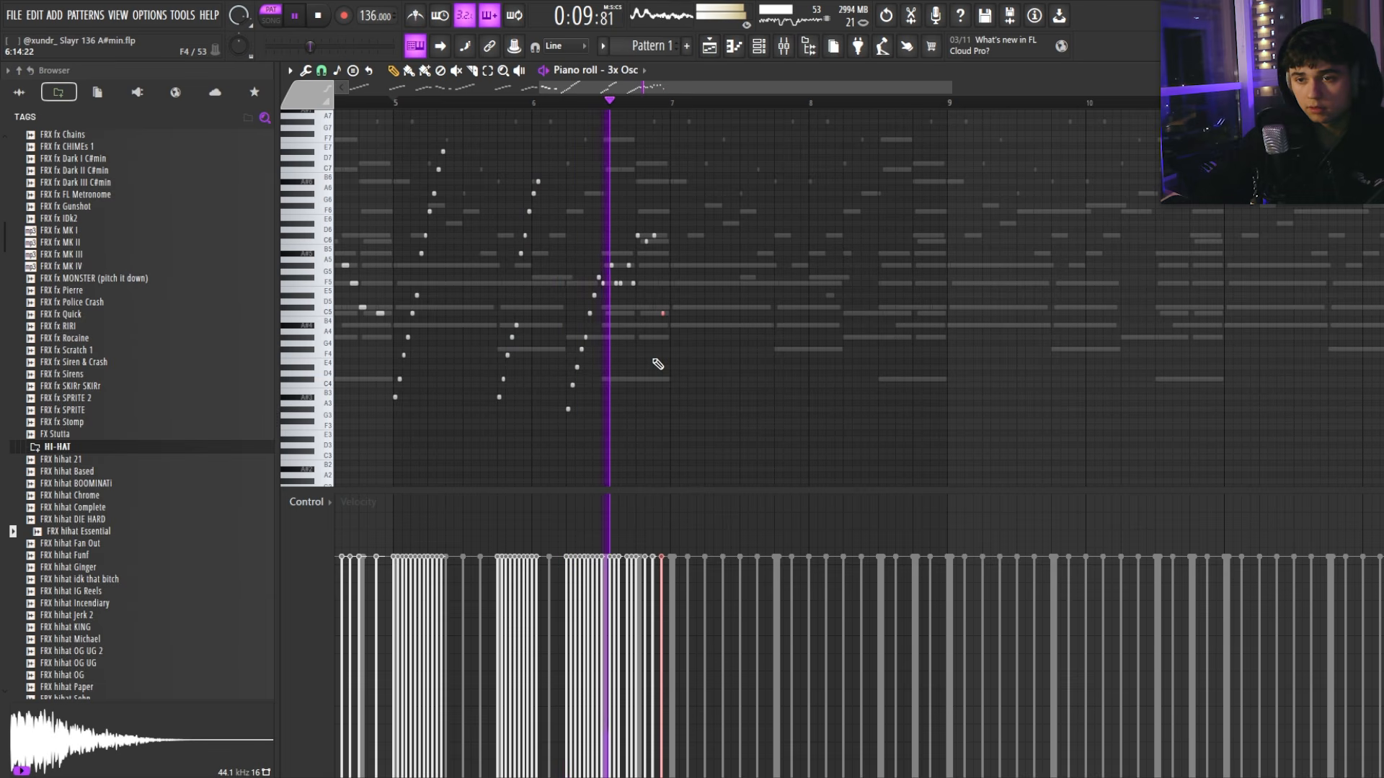
pyautogui.keyDown('ctrl'); pyautogui.click(689, 315); pyautogui.keyUp('ctrl')
pyautogui.scroll(-3, 672, 238)
# Step: Duplicate bars 5–7 into bars 7–9, delete the stray G6 note, then duplicate bars 1–9 into 9–17
pyautogui.click(560, 103)
pyautogui.moveTo(673, 105); pyautogui.dragTo(564, 111)
pyautogui.hotkey('ctrl', 'b')
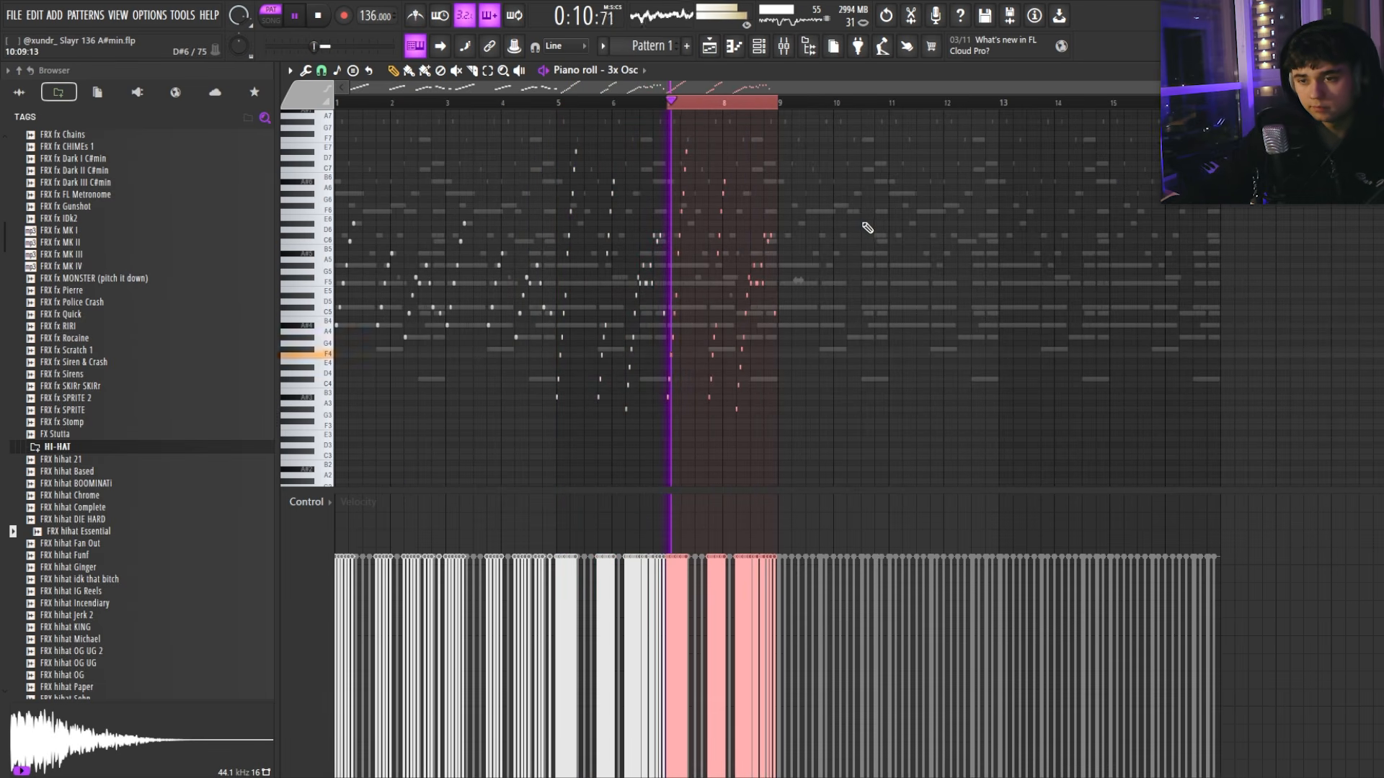
pyautogui.click(844, 200)
pyautogui.rightClick(845, 200)
pyautogui.moveTo(782, 106); pyautogui.dragTo(336, 106)
pyautogui.hotkey('ctrl', 'b')
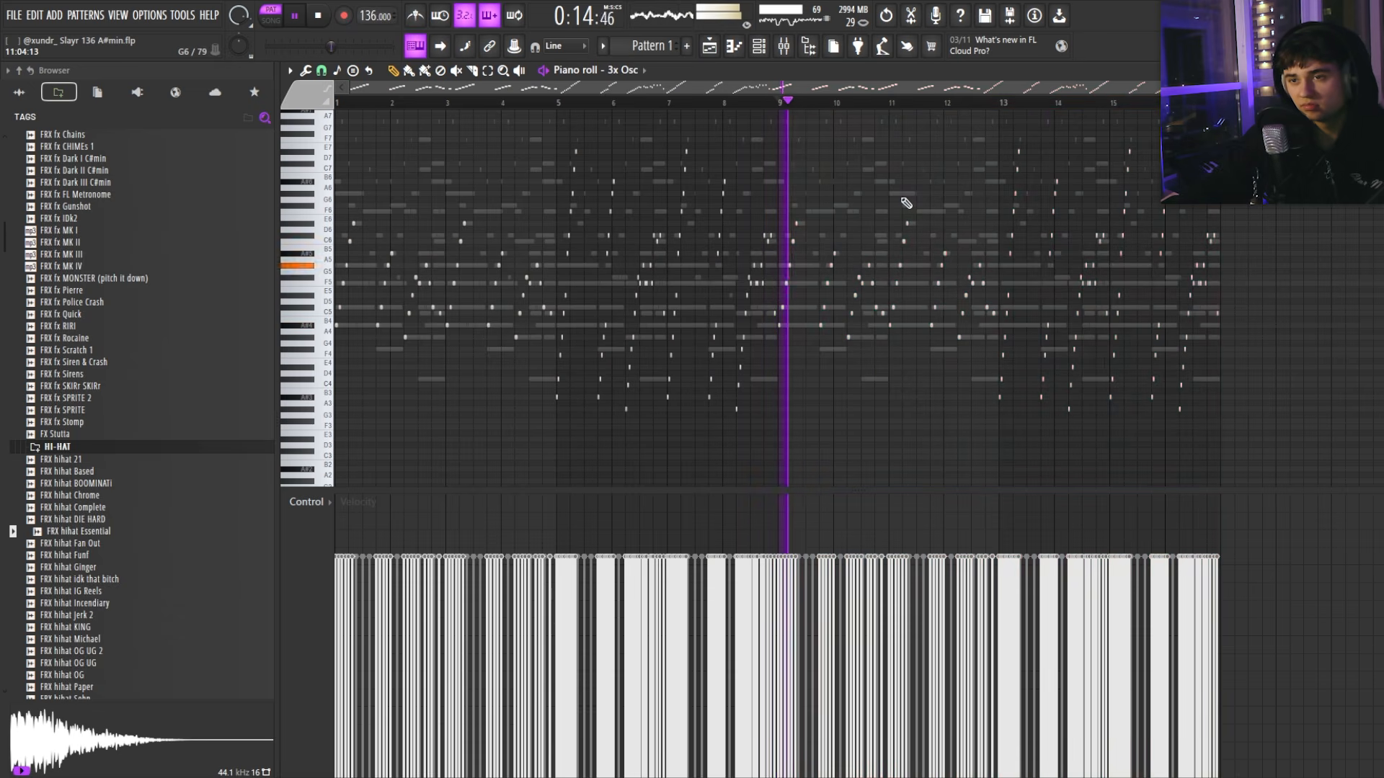
pyautogui.scroll(-1, 1018, 163)
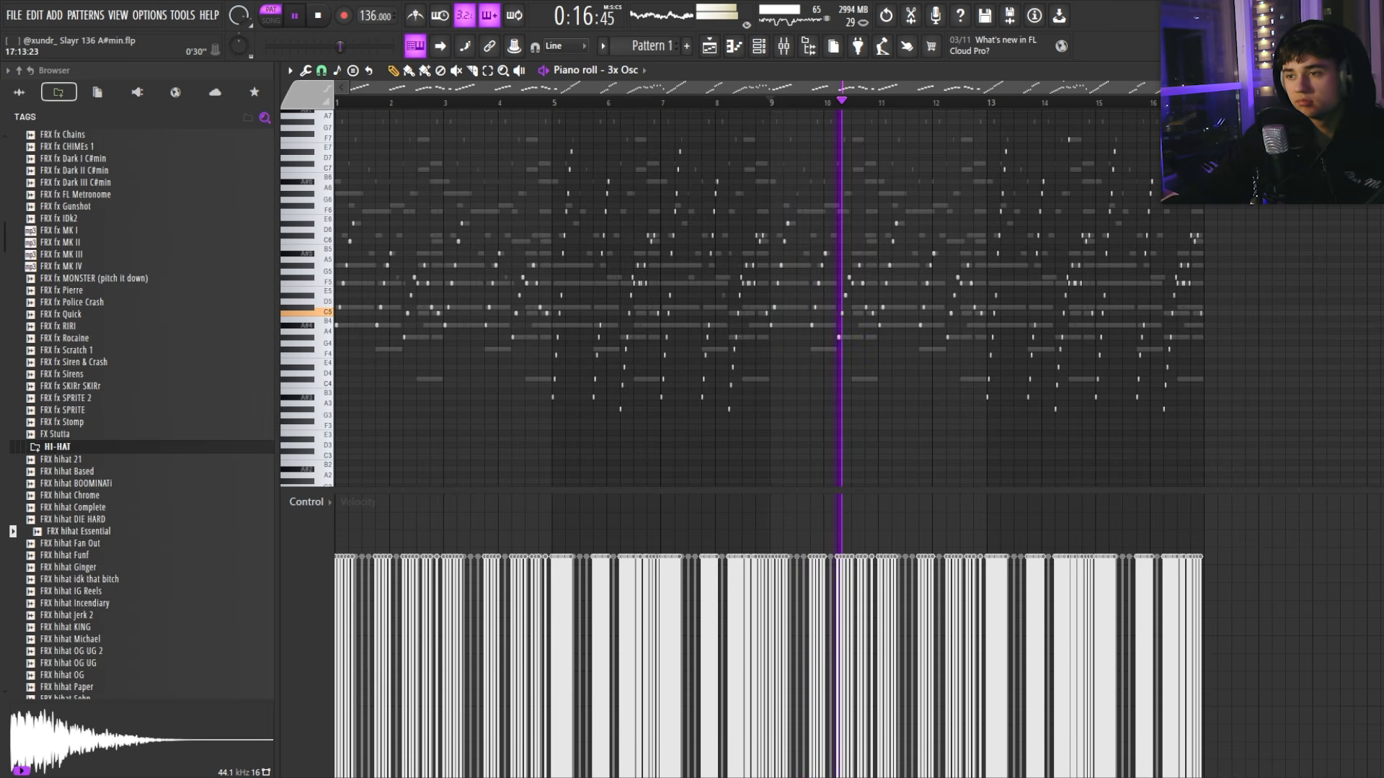
# Step: Delete the stray F7 note in bar 14, leave the 3x Osc roll, and show Purity's piano roll
pyautogui.click(1077, 140)
pyautogui.rightClick(1080, 150)
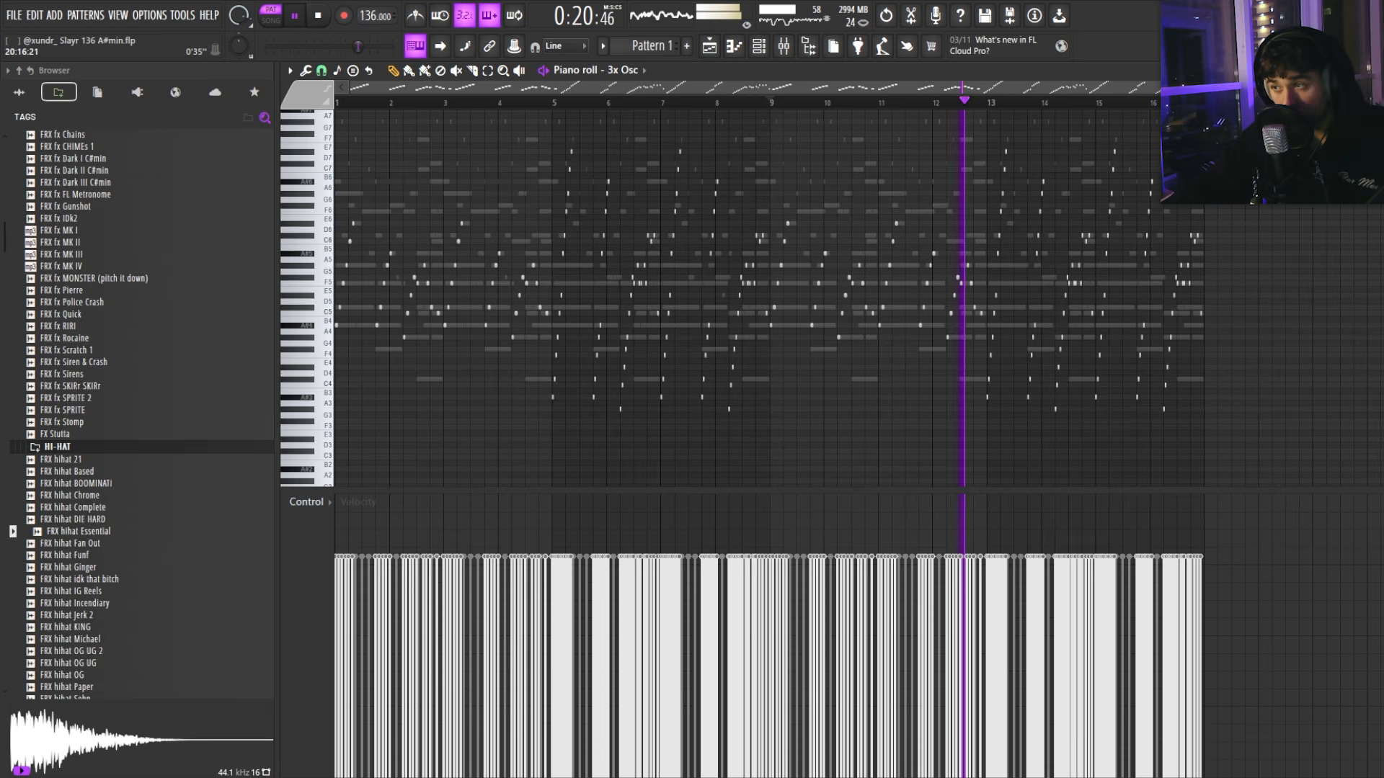
pyautogui.press('Escape')
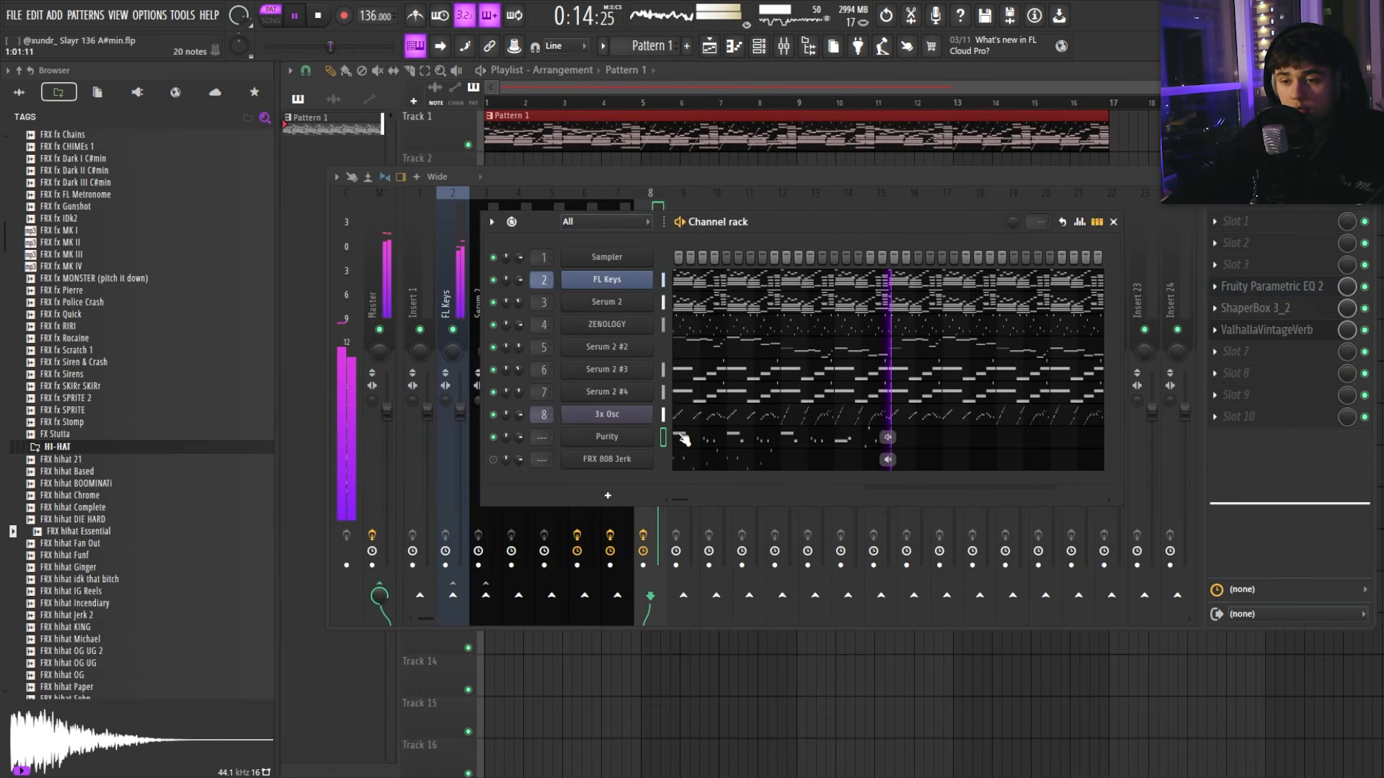
pyautogui.click(682, 439)
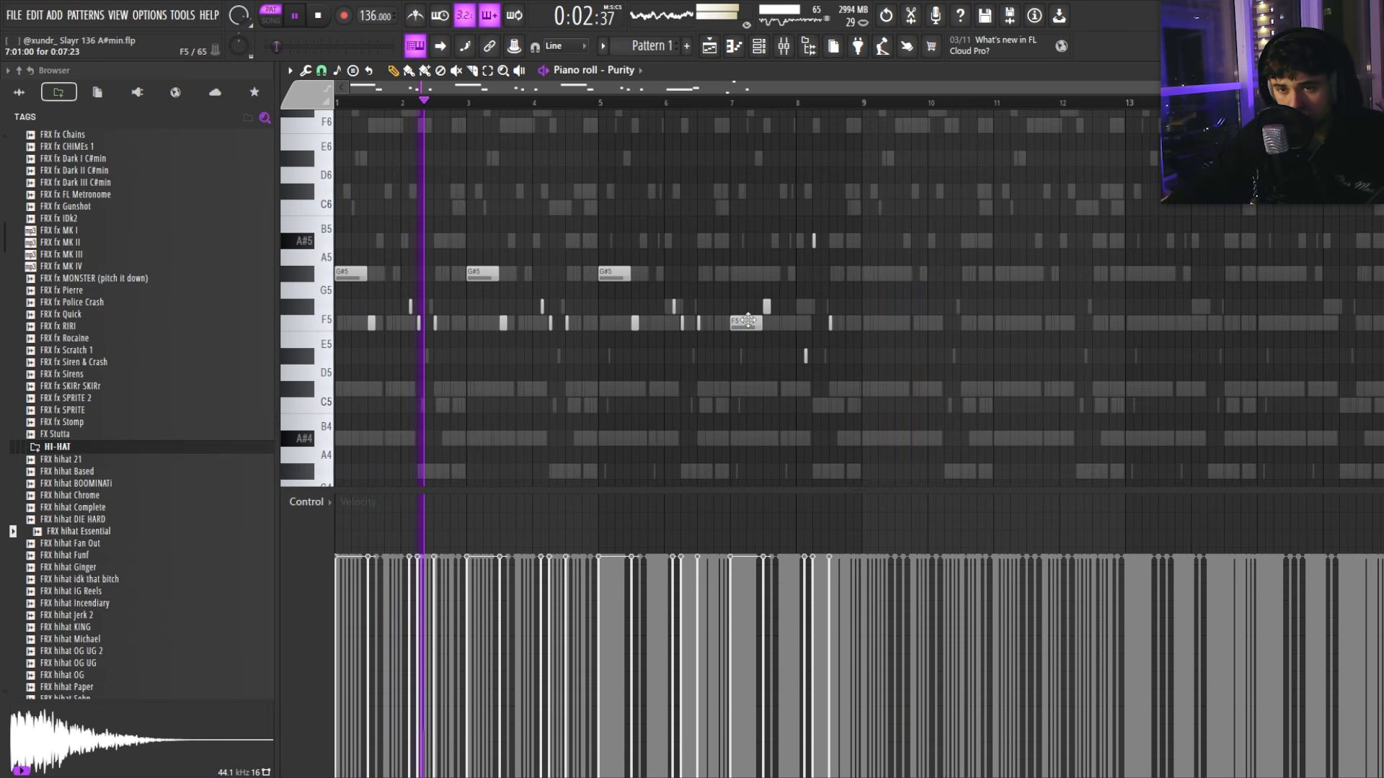
# Step: Move the A#5 note in the Purity bells two steps later
pyautogui.scroll(-3, 764, 314)
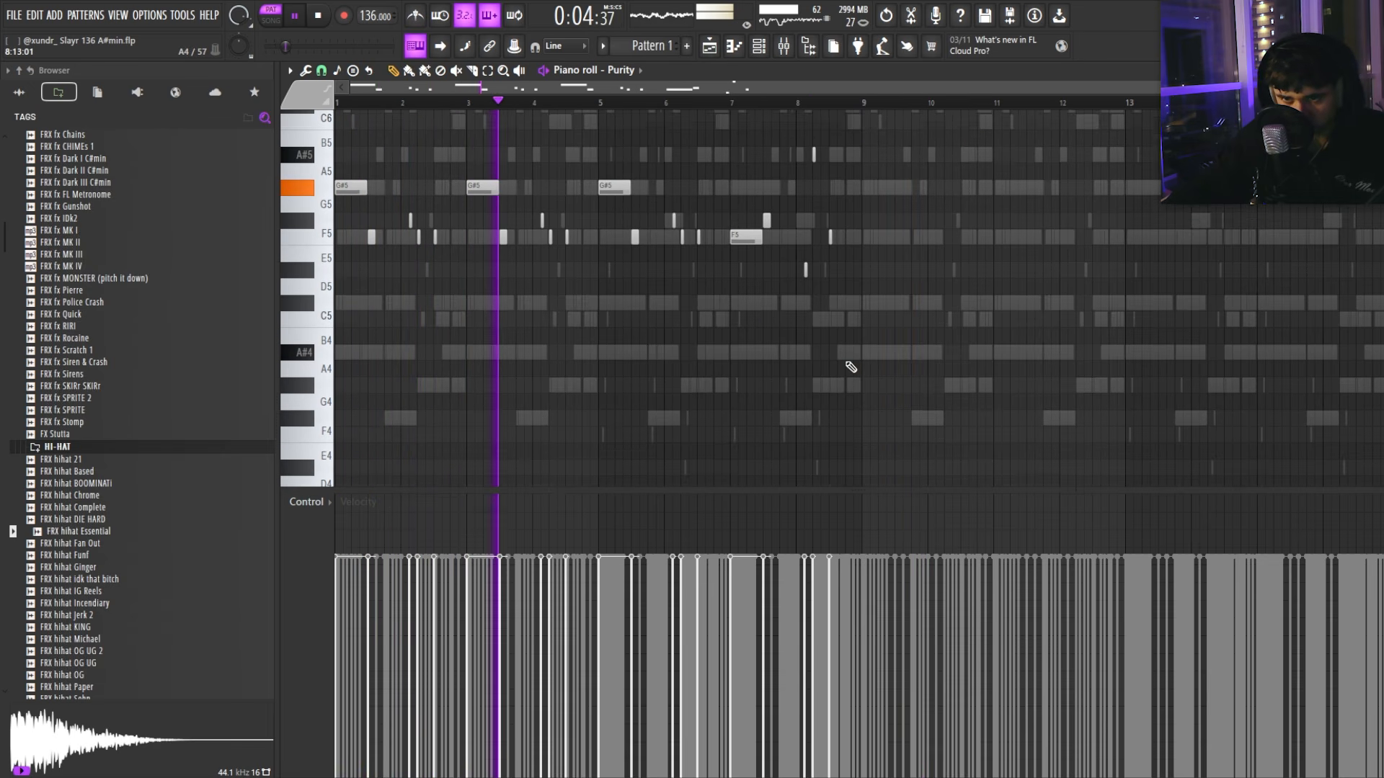
pyautogui.scroll(-3, 850, 367)
pyautogui.scroll(-6, 849, 346)
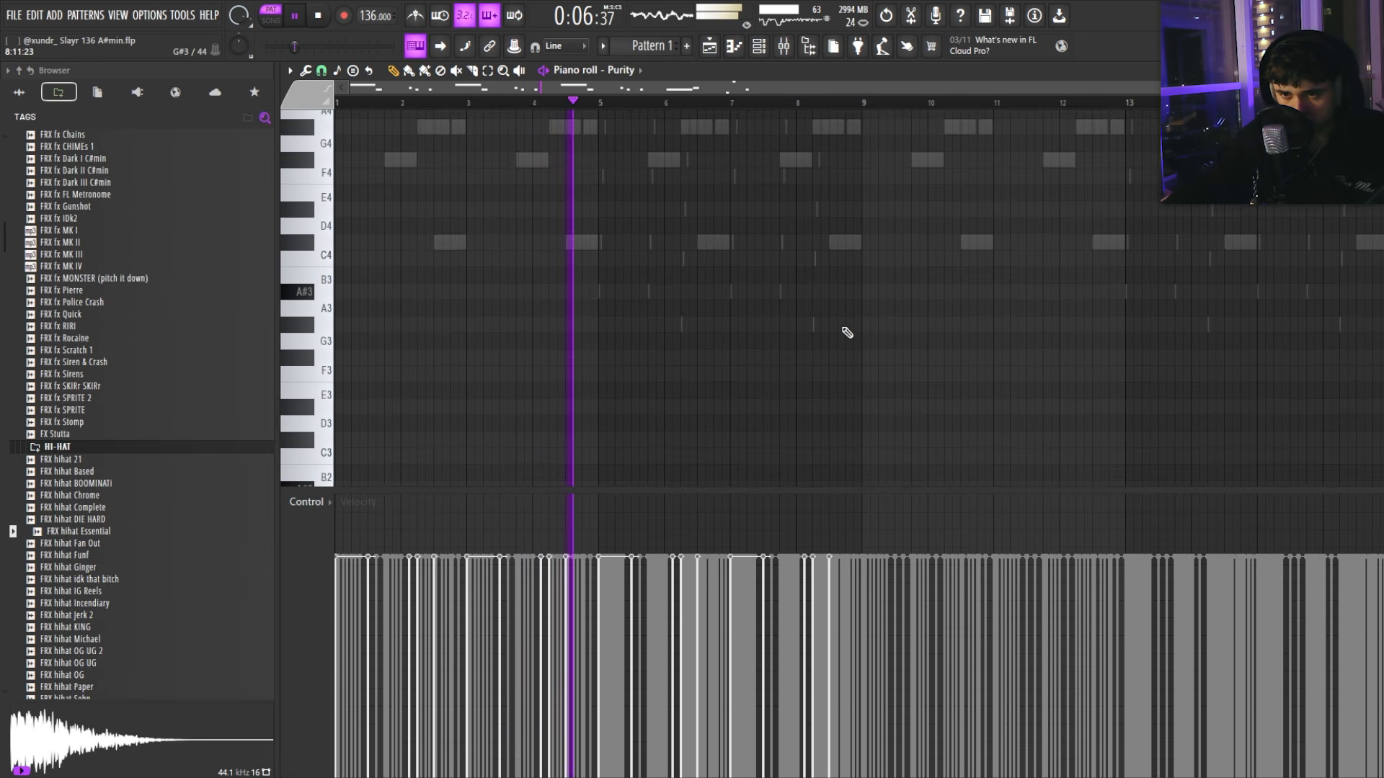
pyautogui.scroll(12, 865, 338)
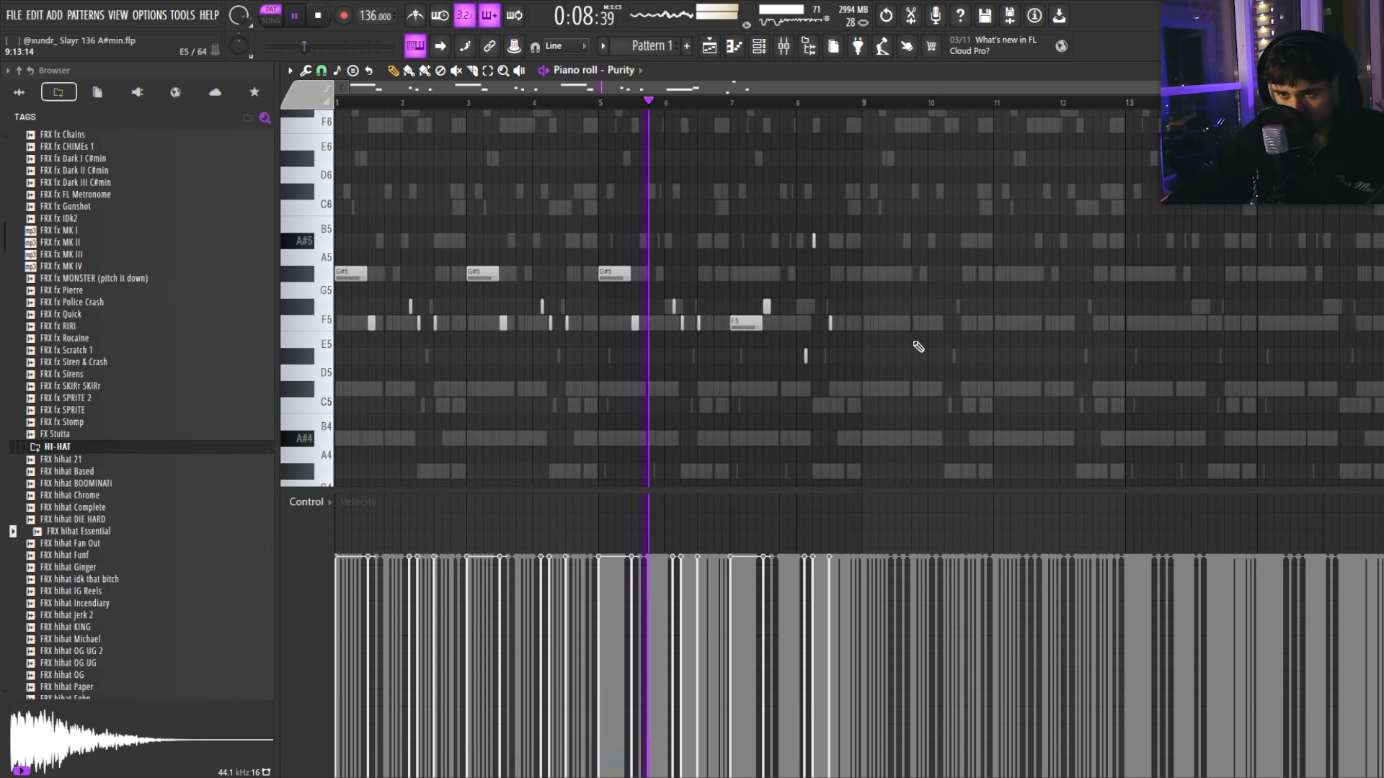
pyautogui.scroll(-3, 901, 345)
pyautogui.scroll(4, 887, 346)
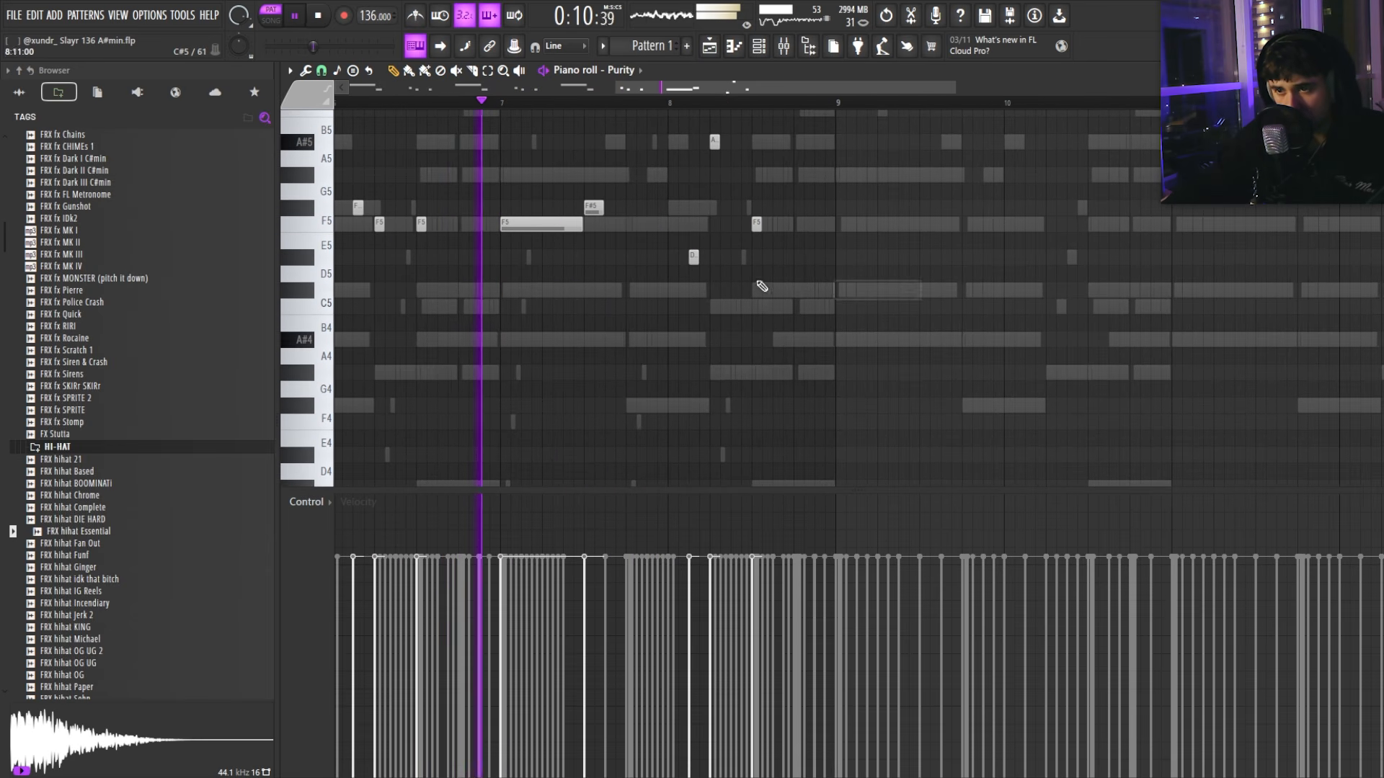
pyautogui.scroll(-3, 653, 284)
pyautogui.scroll(3, 745, 302)
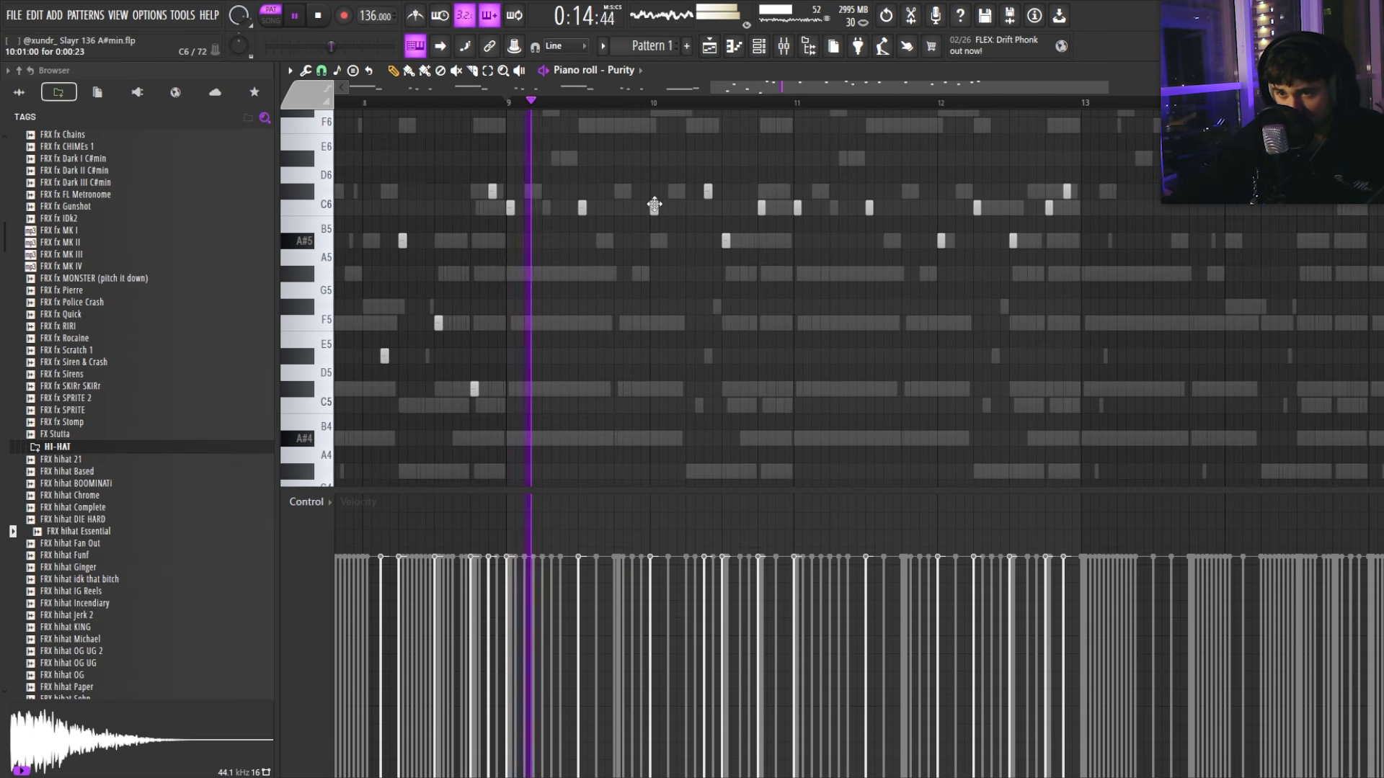
pyautogui.scroll(-3, 801, 216)
pyautogui.scroll(5, 751, 235)
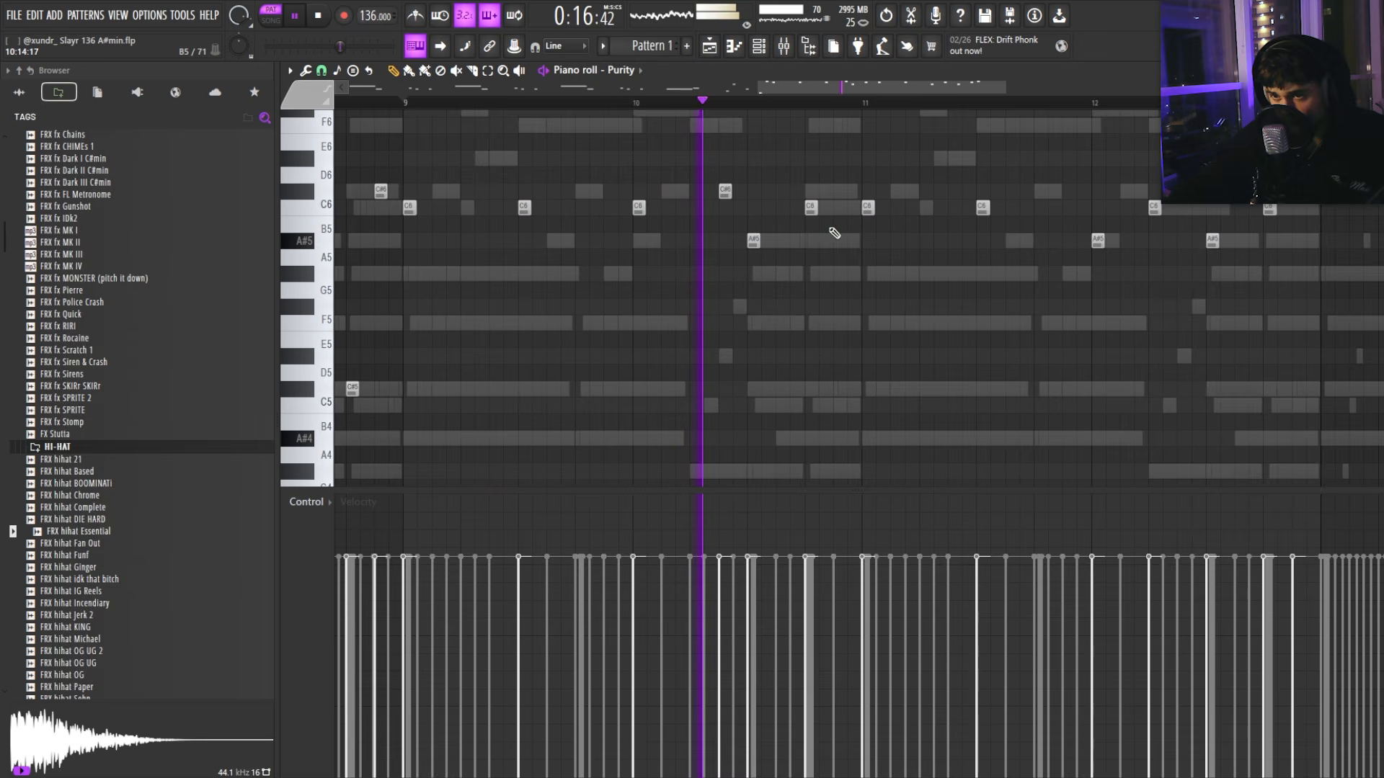
pyautogui.scroll(-3, 778, 238)
pyautogui.scroll(-2, 765, 245)
pyautogui.scroll(5, 767, 261)
pyautogui.scroll(-5, 519, 226)
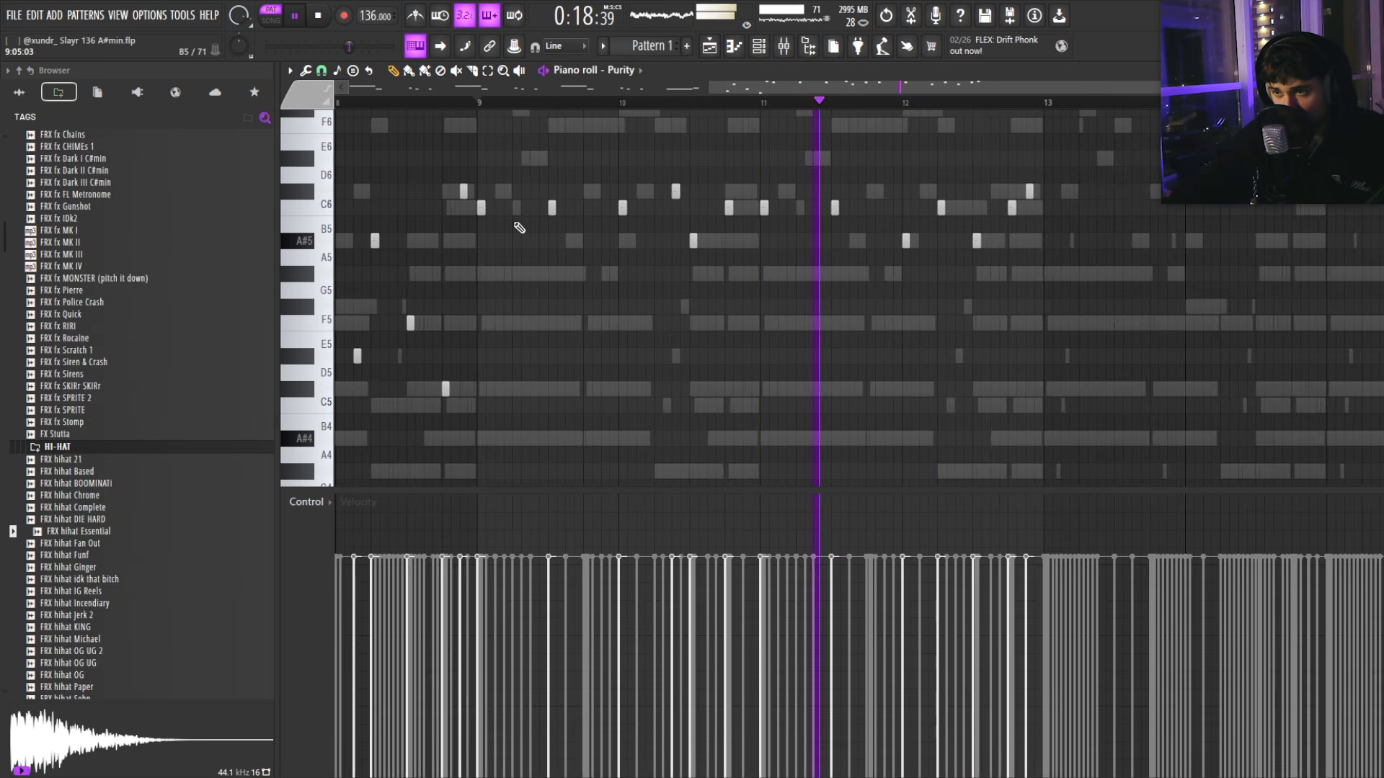
pyautogui.scroll(5, 747, 246)
pyautogui.scroll(-4, 797, 242)
pyautogui.scroll(3, 850, 245)
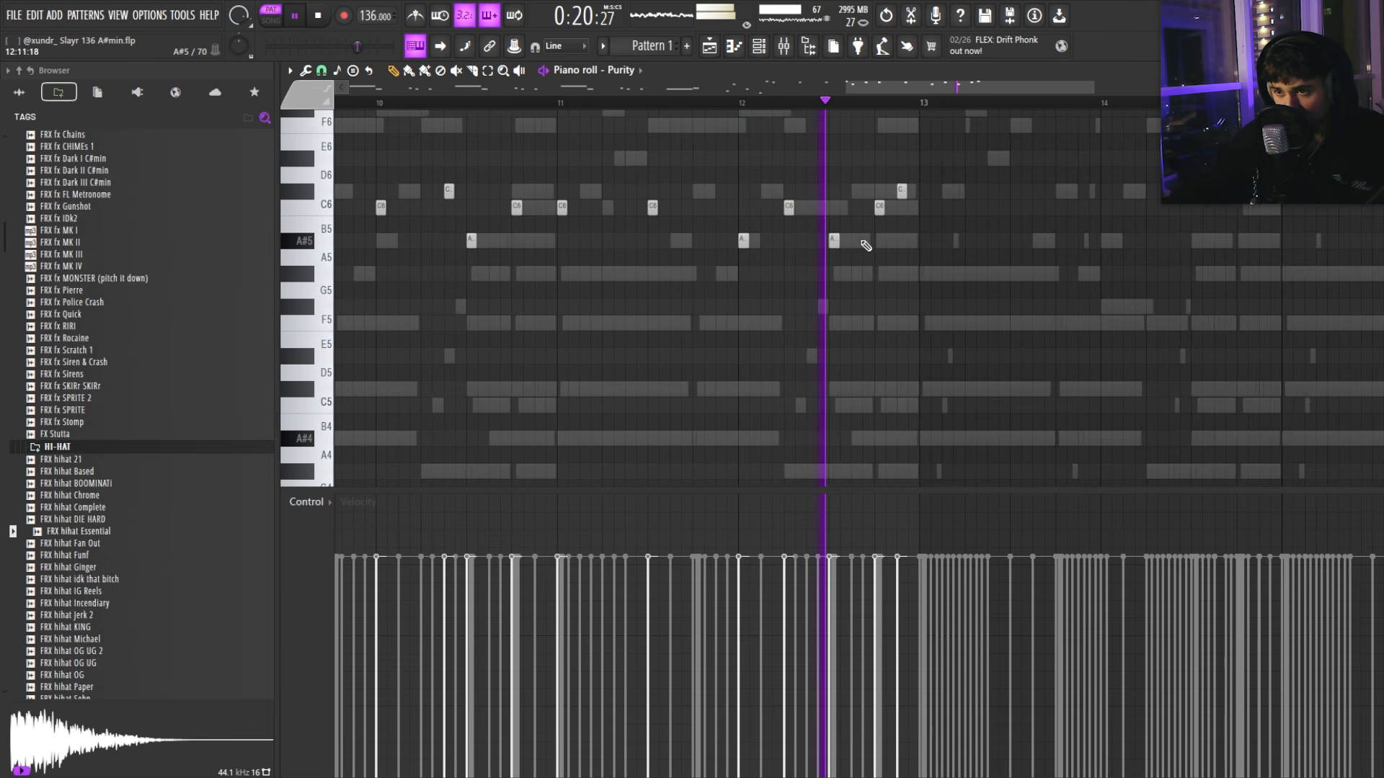
pyautogui.scroll(-1, 849, 243)
pyautogui.moveTo(831, 241); pyautogui.dragTo(847, 239)
# Step: Replay from bar 12 to check the change, then close the Purity piano roll
pyautogui.click(757, 105)
pyautogui.scroll(3, 829, 204)
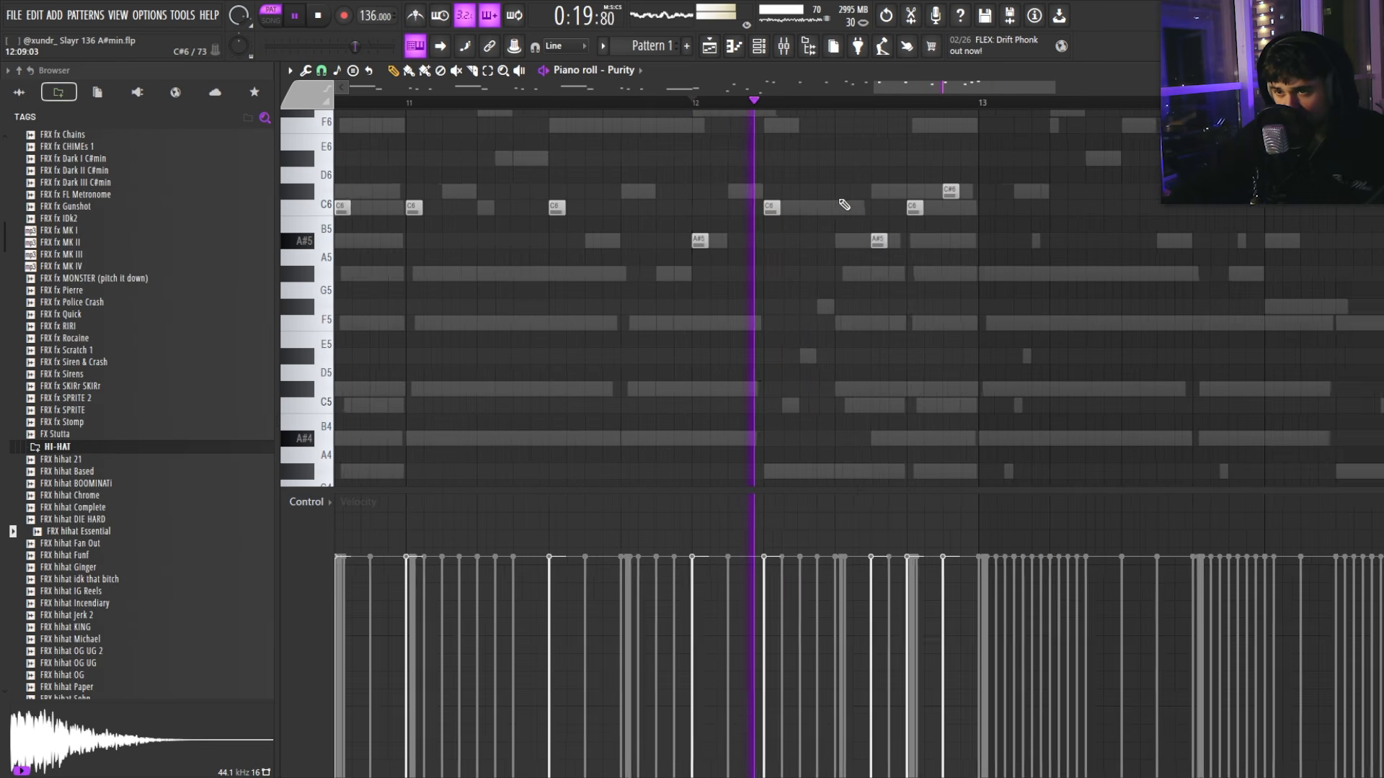
pyautogui.scroll(-5, 822, 204)
pyautogui.scroll(4, 881, 212)
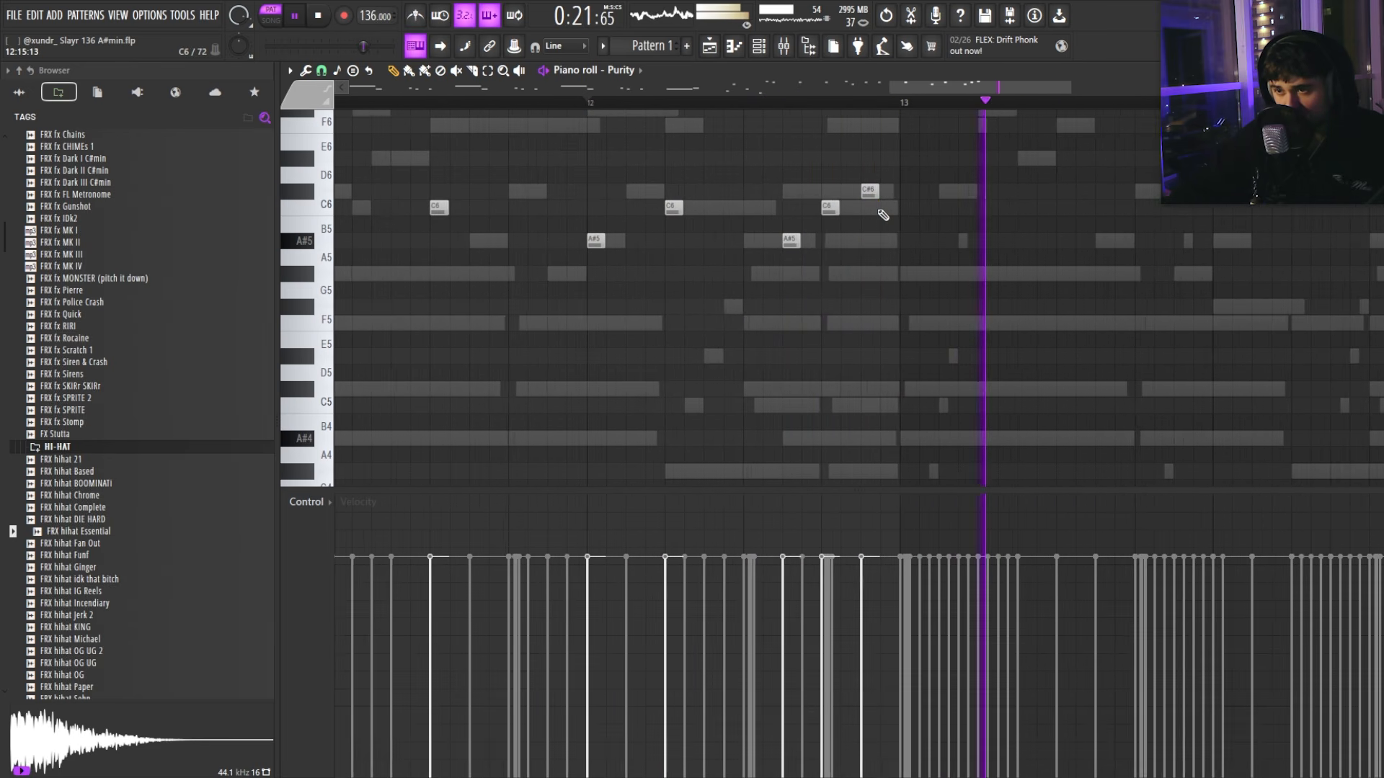
pyautogui.scroll(-5, 884, 212)
pyautogui.click(829, 103)
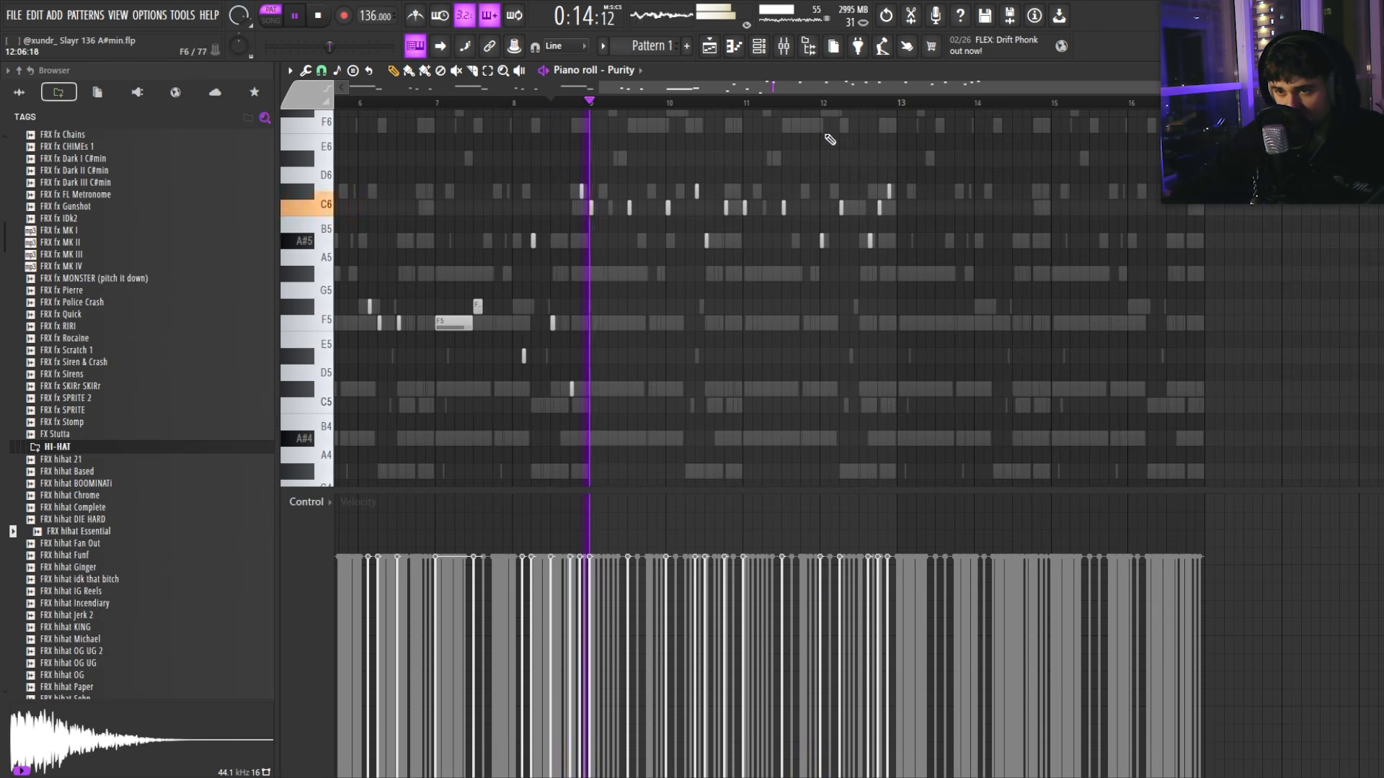
pyautogui.scroll(3, 658, 222)
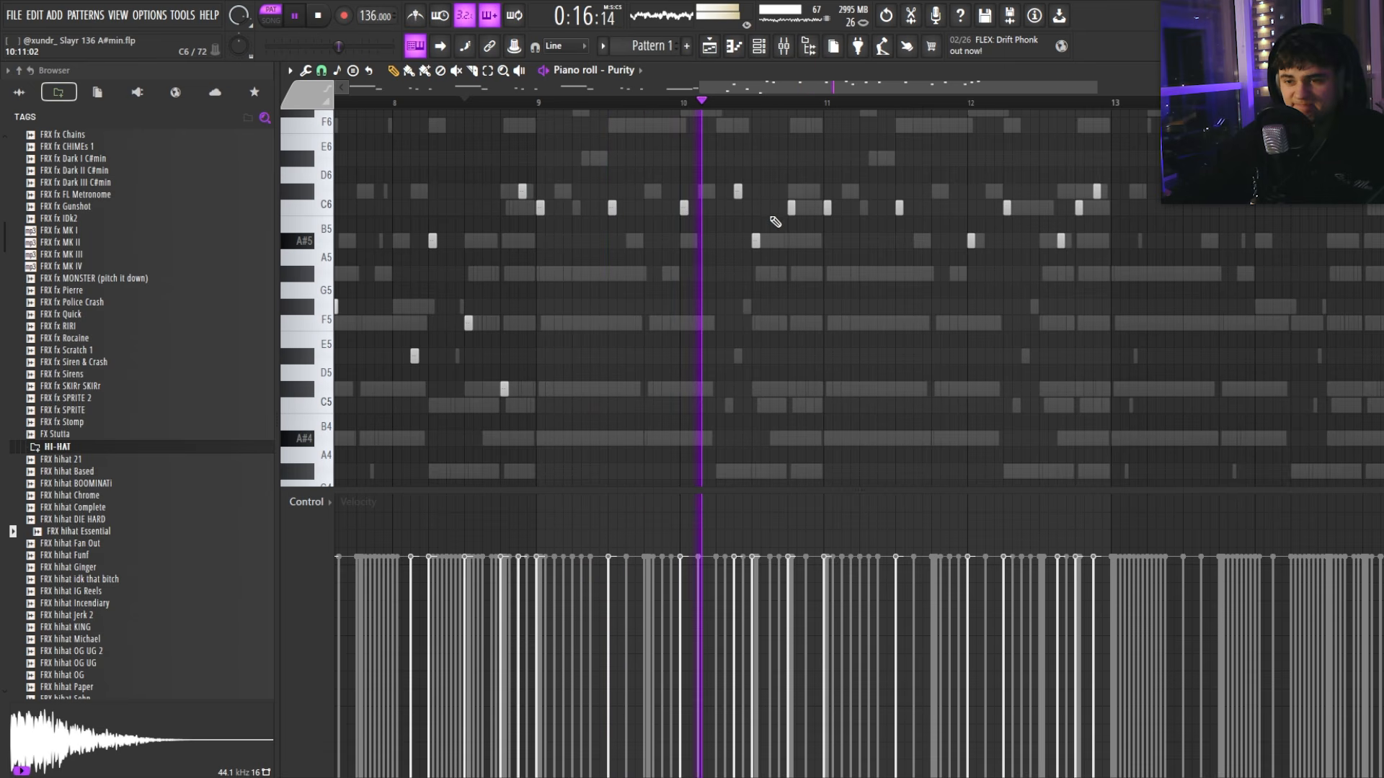
pyautogui.scroll(-3, 724, 201)
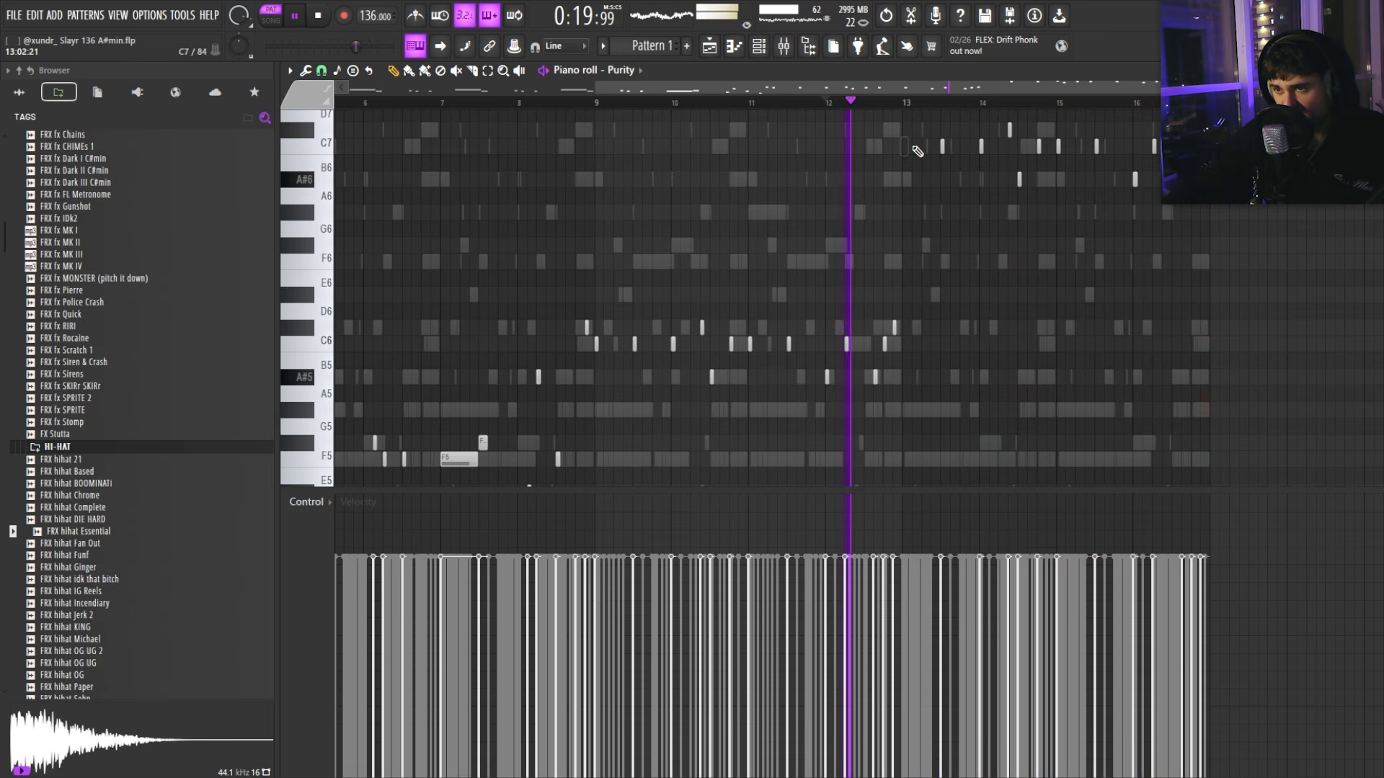
pyautogui.scroll(2, 858, 216)
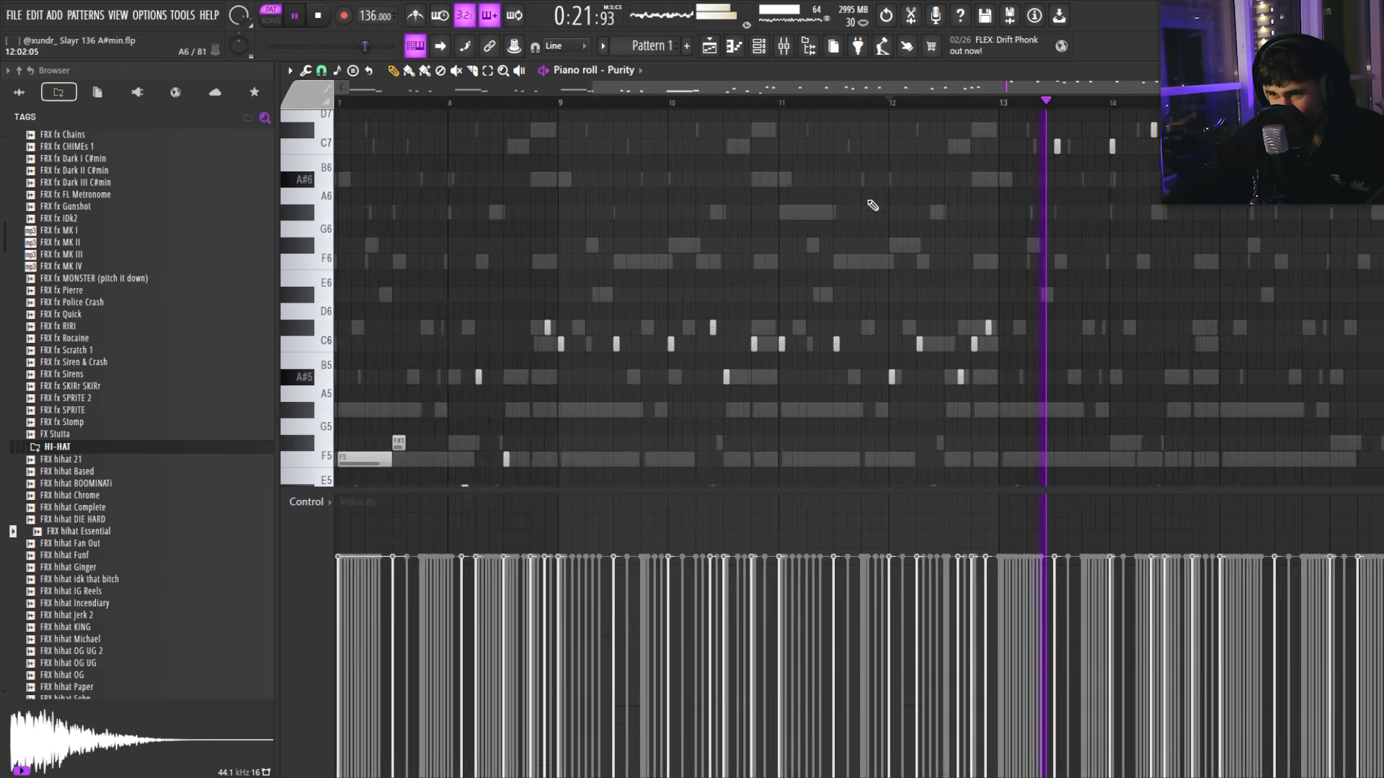
pyautogui.scroll(2, 1038, 216)
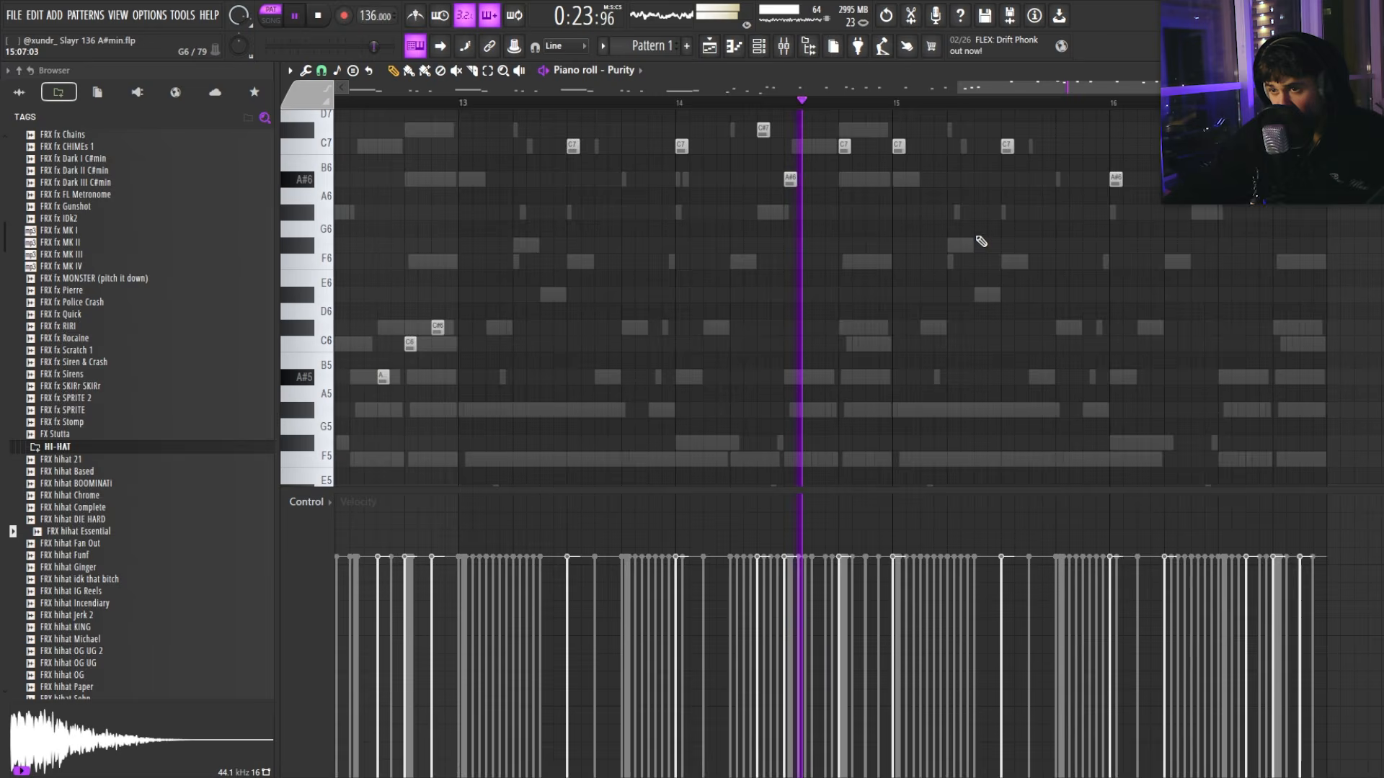
pyautogui.scroll(-4, 1088, 223)
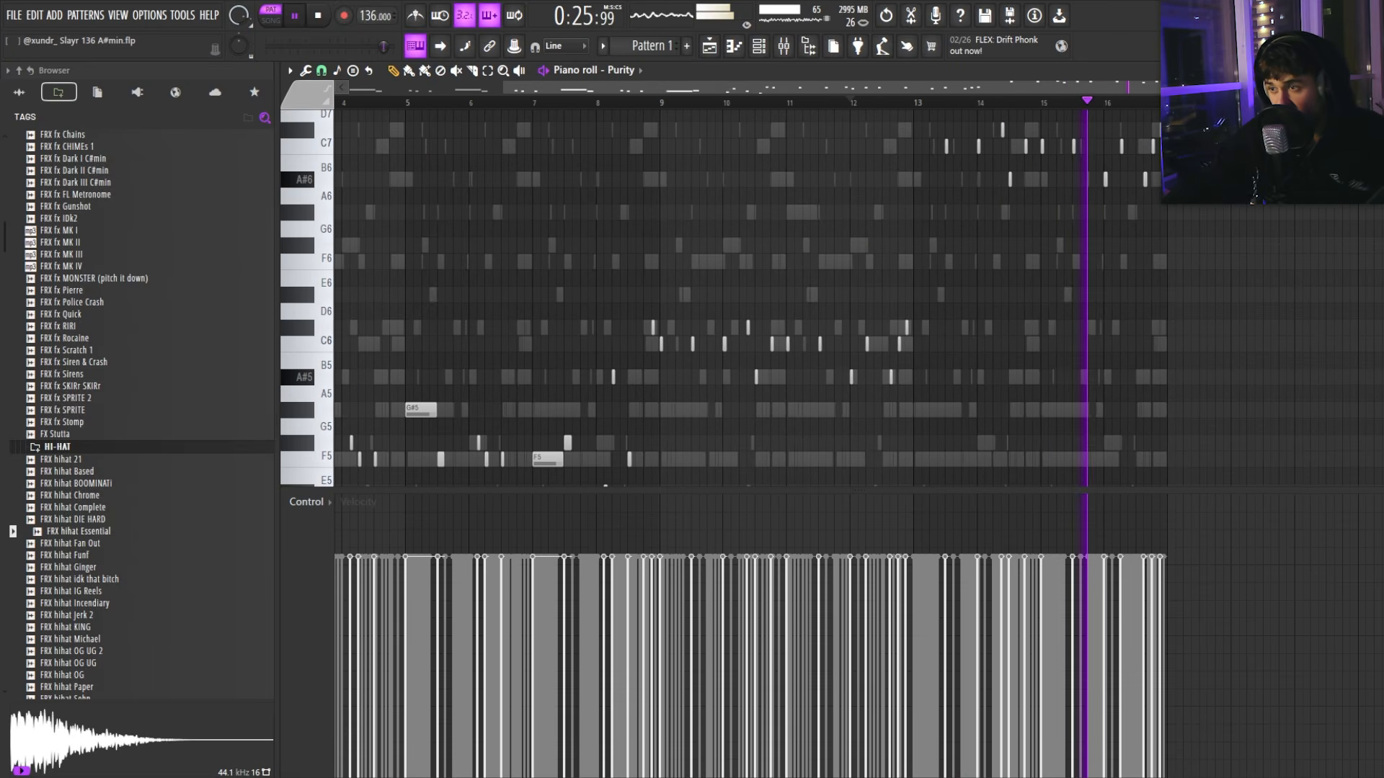
pyautogui.press('F7')
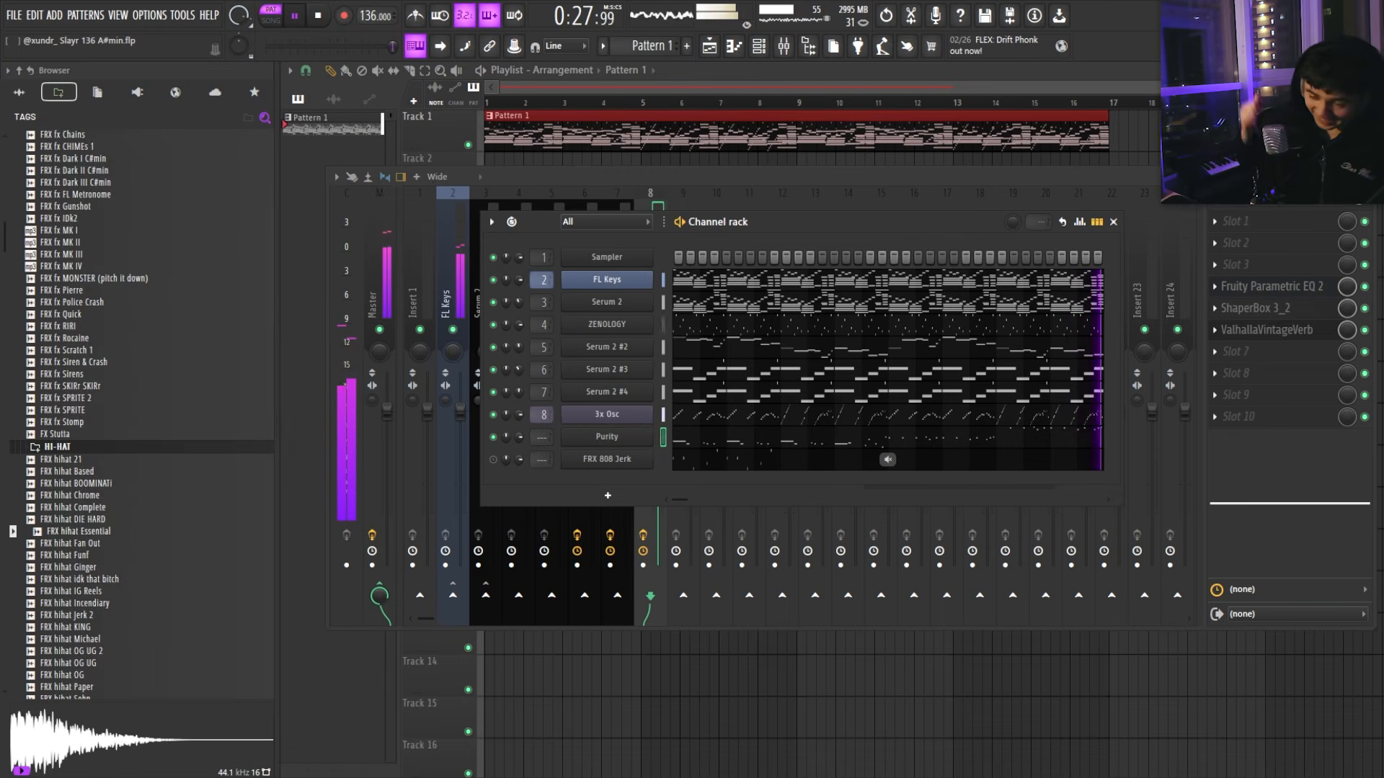